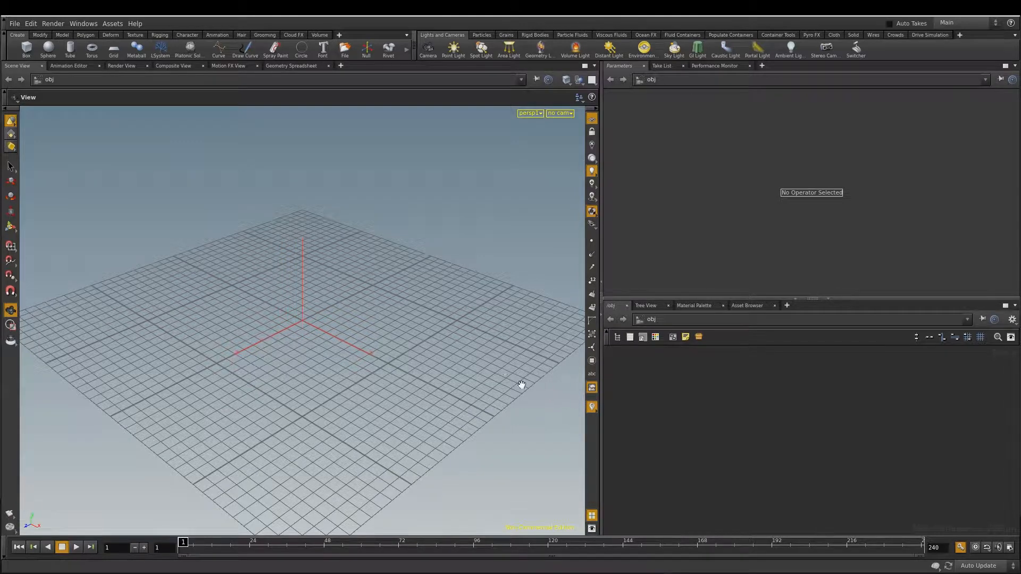
Widen the parameter and network panes, keep the lower one as Network View, and view the list of other networks
left_click(611, 309)
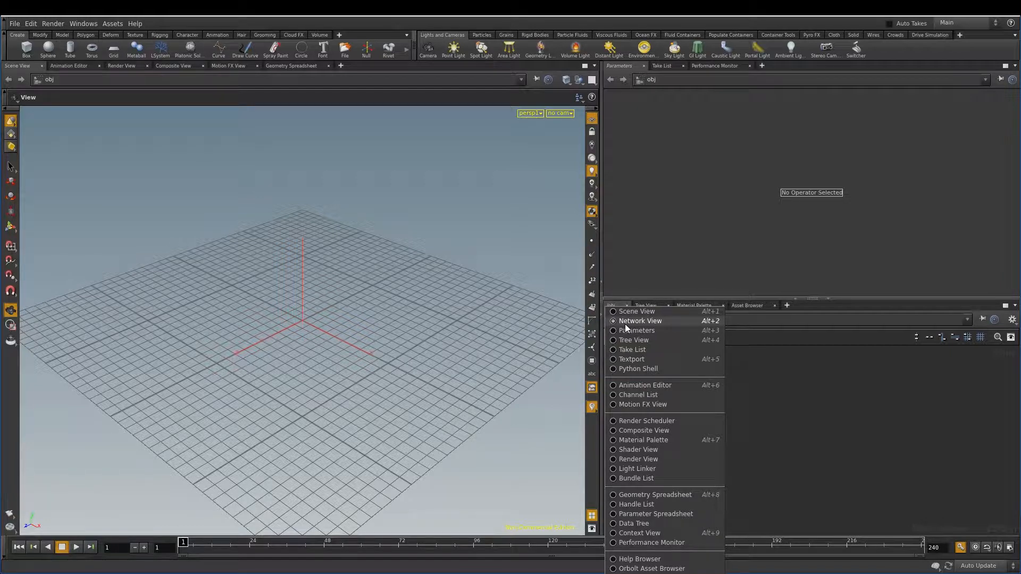
key("Escape")
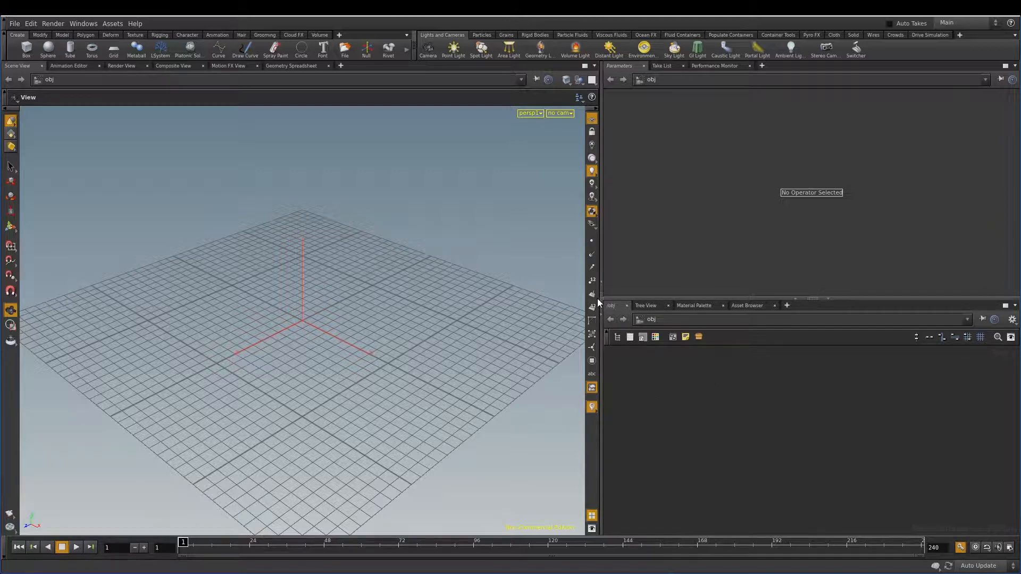
left_click_drag(599, 299, 569, 299)
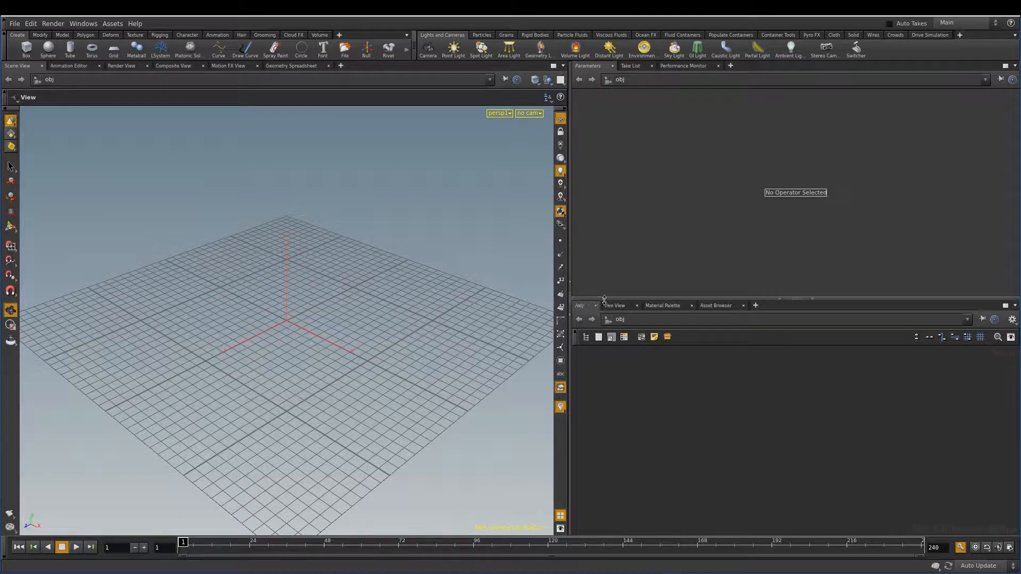
left_click(579, 305)
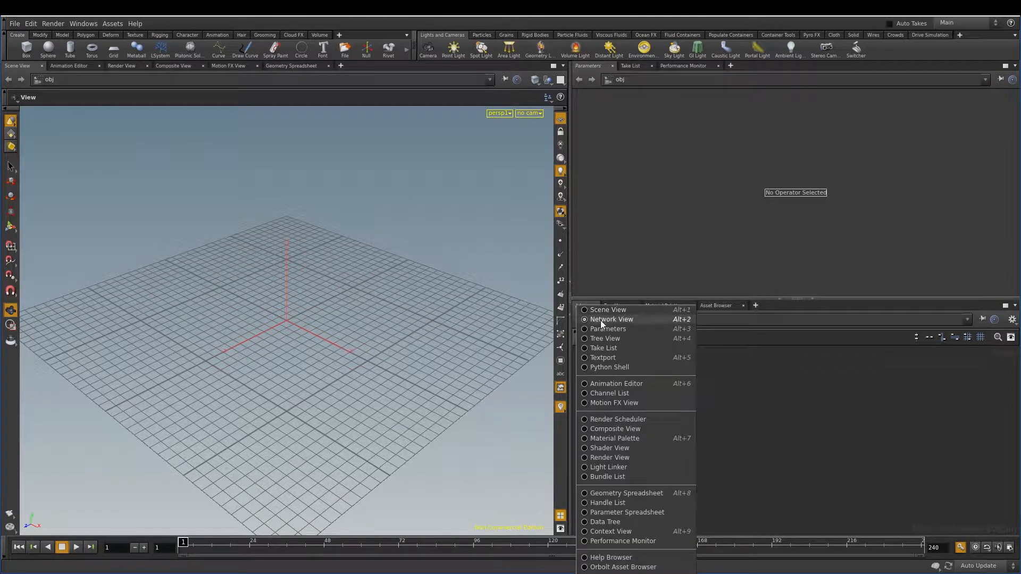
left_click(622, 320)
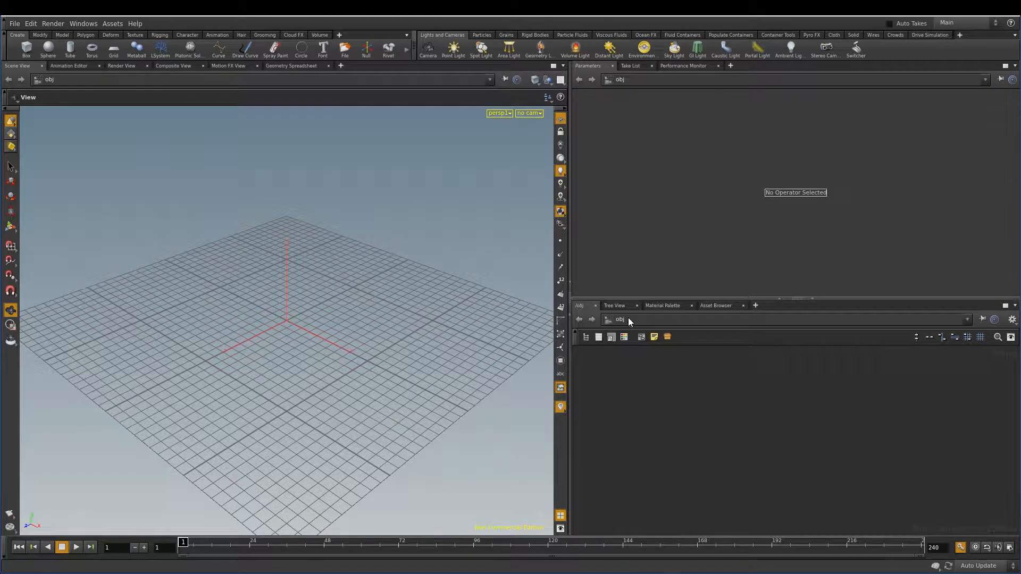
left_click(627, 318)
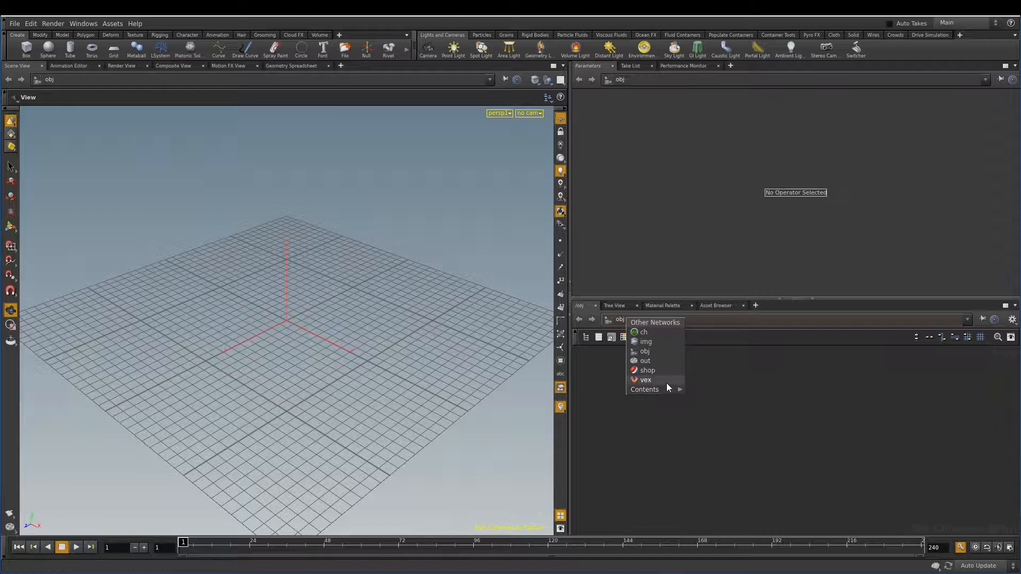
key("Escape")
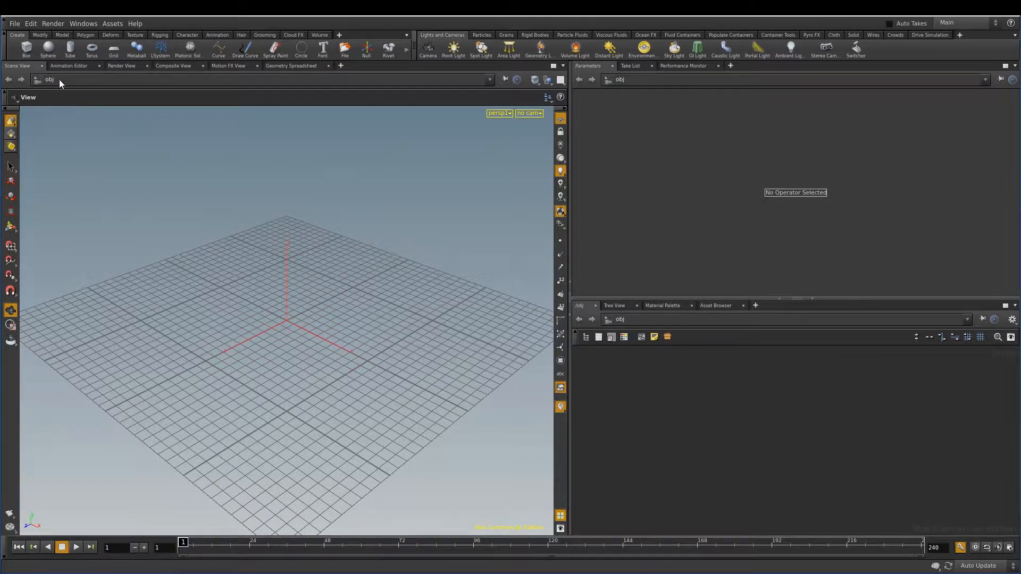
Create a default 1 × 1 × 1 polygon mesh box at the origin and reposition its node in the obj network
left_click(27, 51)
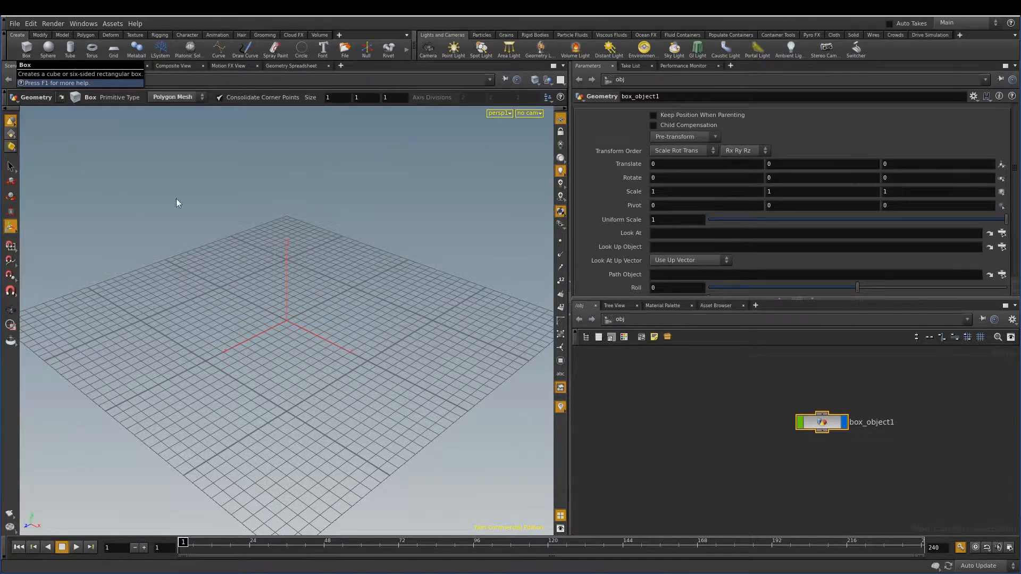
key("Return")
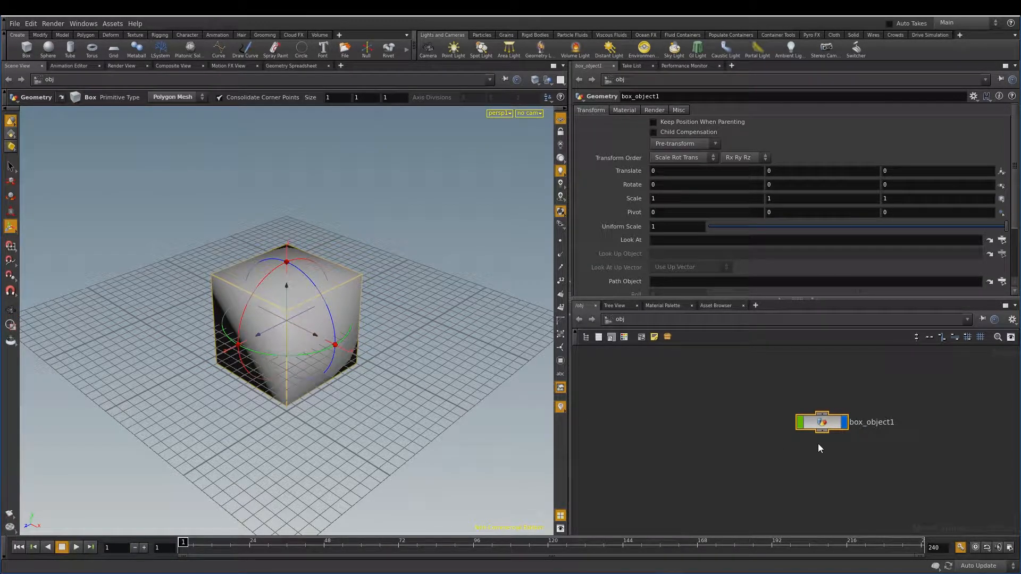
left_click_drag(836, 434, 789, 429)
left_click_drag(653, 405, 654, 402)
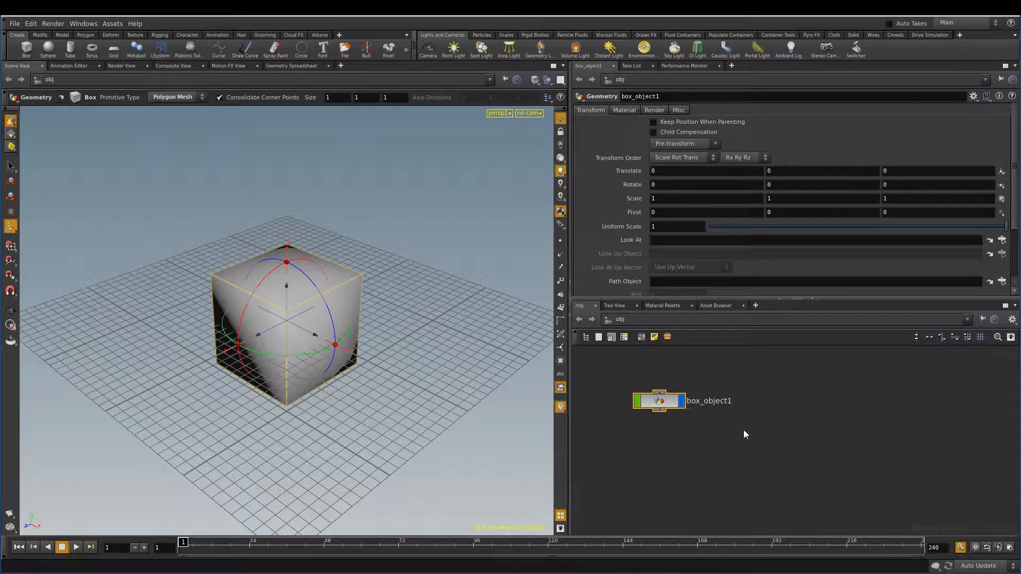
Add a sphere object node beside the box node in the obj network
left_click(762, 430)
key("Tab")
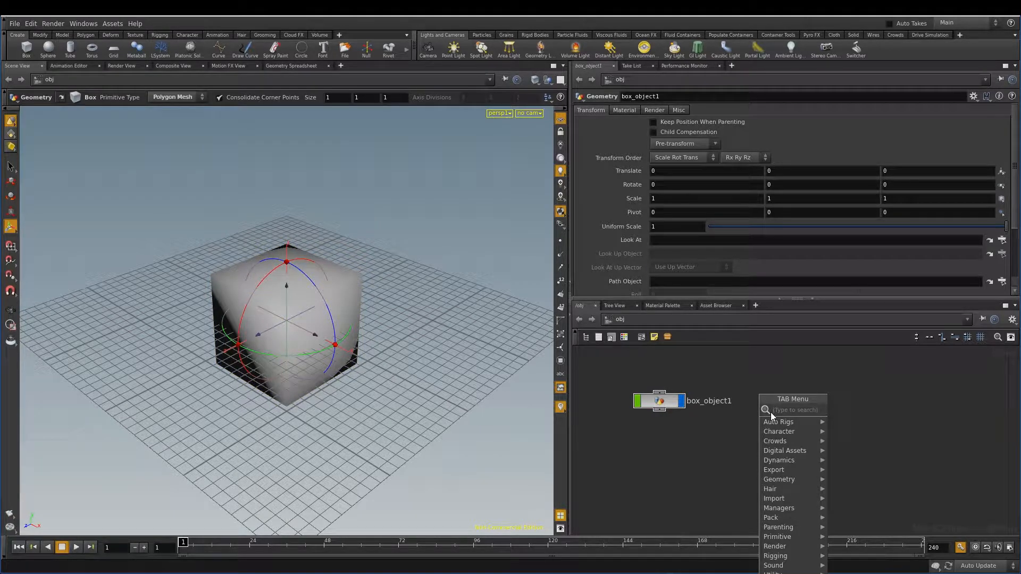
key("Return")
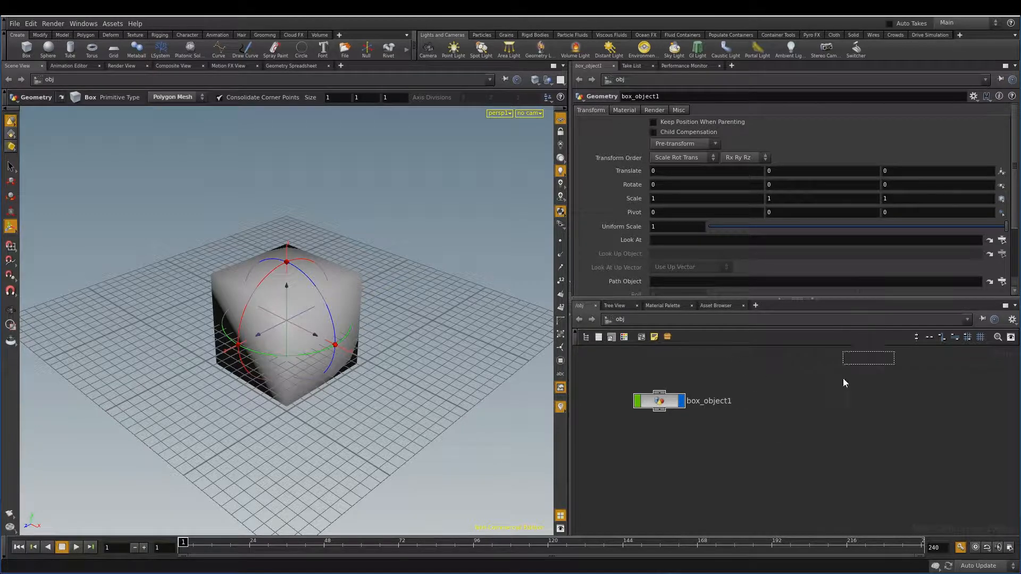
left_click(798, 400)
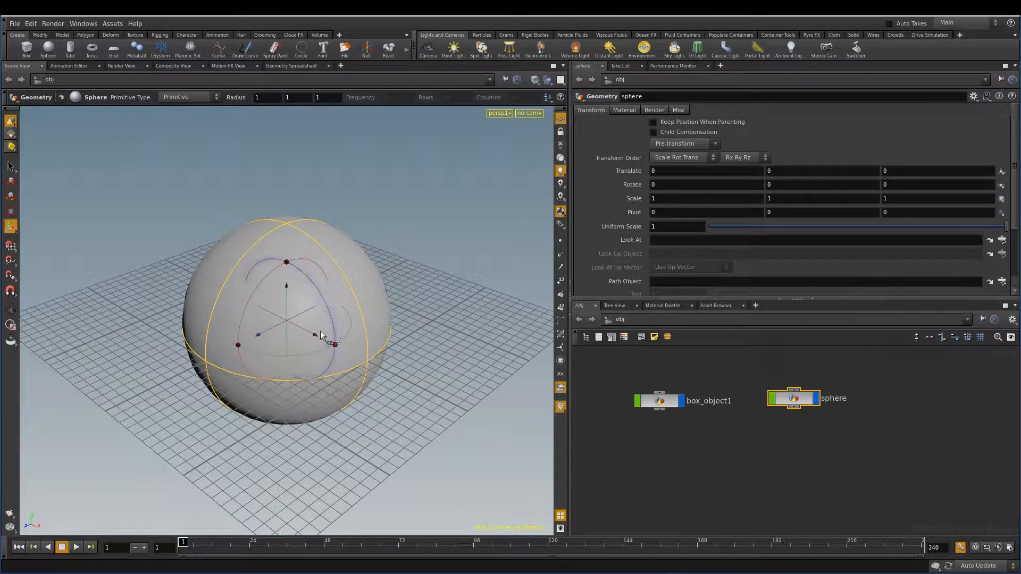
Move the sphere along the X axis to about 1.52 so that it sits beside the box
left_click_drag(319, 332, 453, 398)
key("Escape")
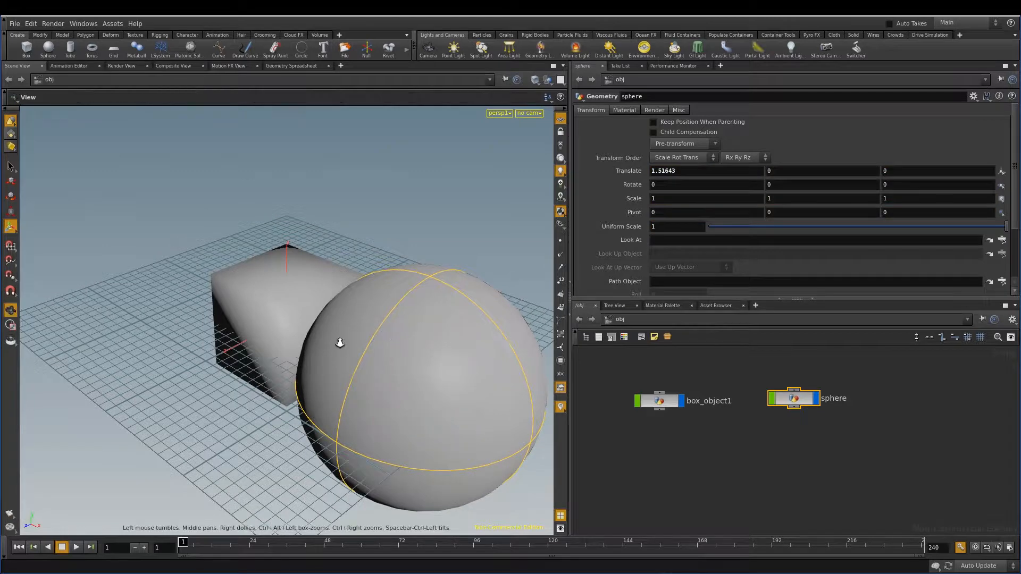
scroll(337, 342, "down", 5)
left_click_drag(297, 373, 365, 362)
scroll(353, 348, "up", 4)
key("Return")
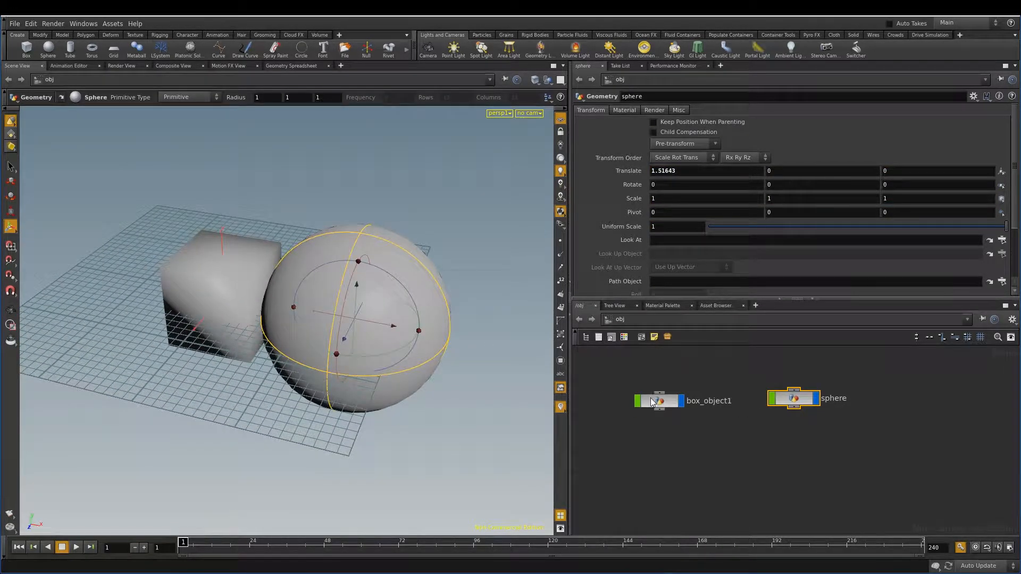
Rearrange the box and sphere nodes side by side in the obj network
left_click_drag(660, 402, 677, 407)
left_click_drag(798, 403, 801, 412)
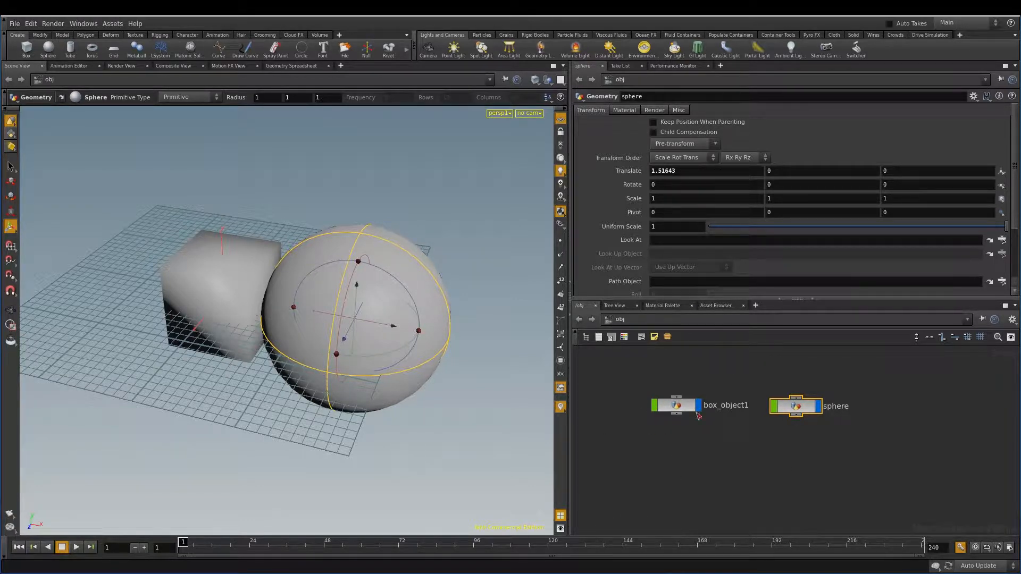
scroll(767, 371, "down", 4)
scroll(767, 371, "up", 3)
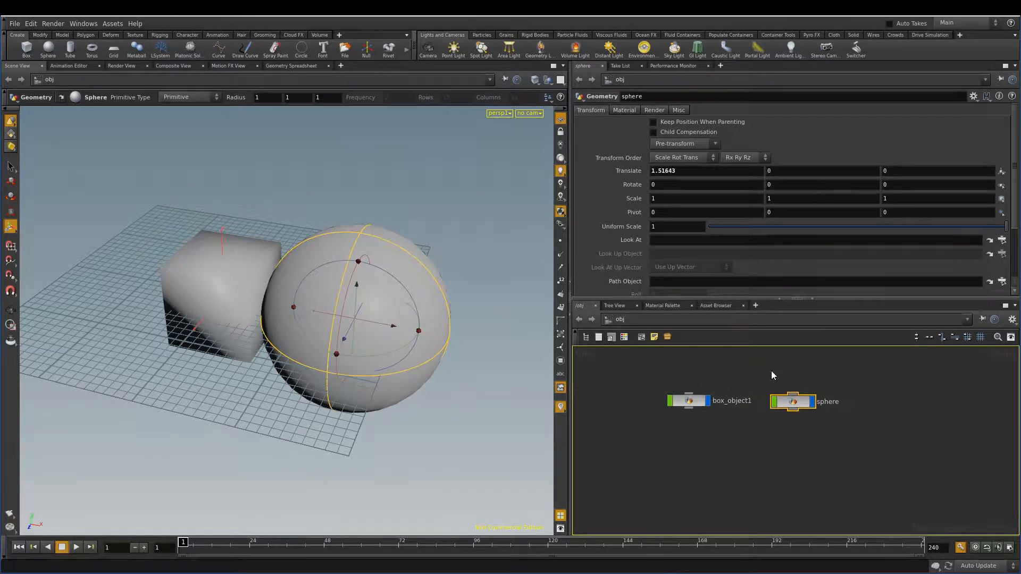
middle_click_drag(759, 457, 714, 444)
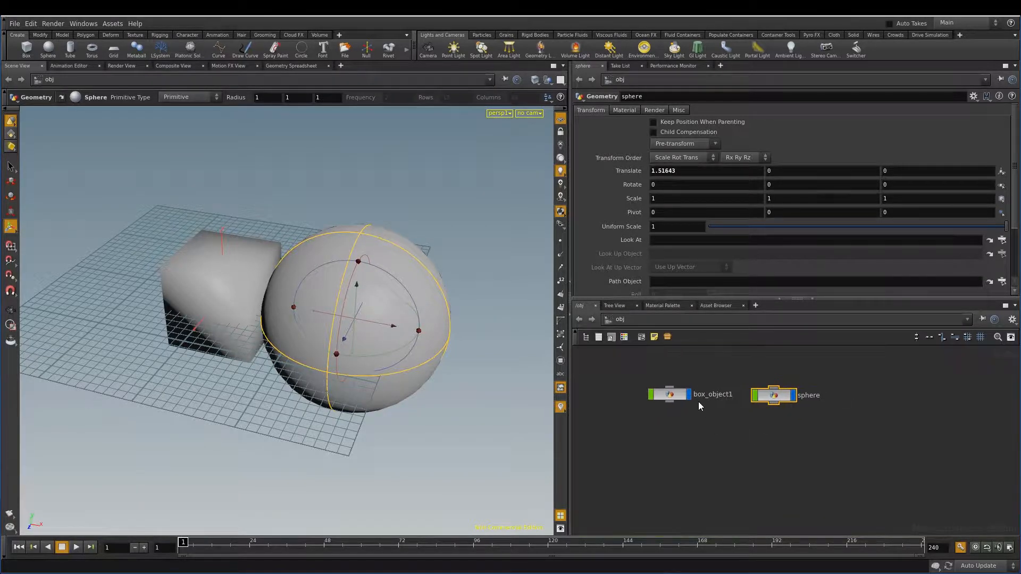
Switch the network view to the out network and add a Mantra render node
left_click(639, 319)
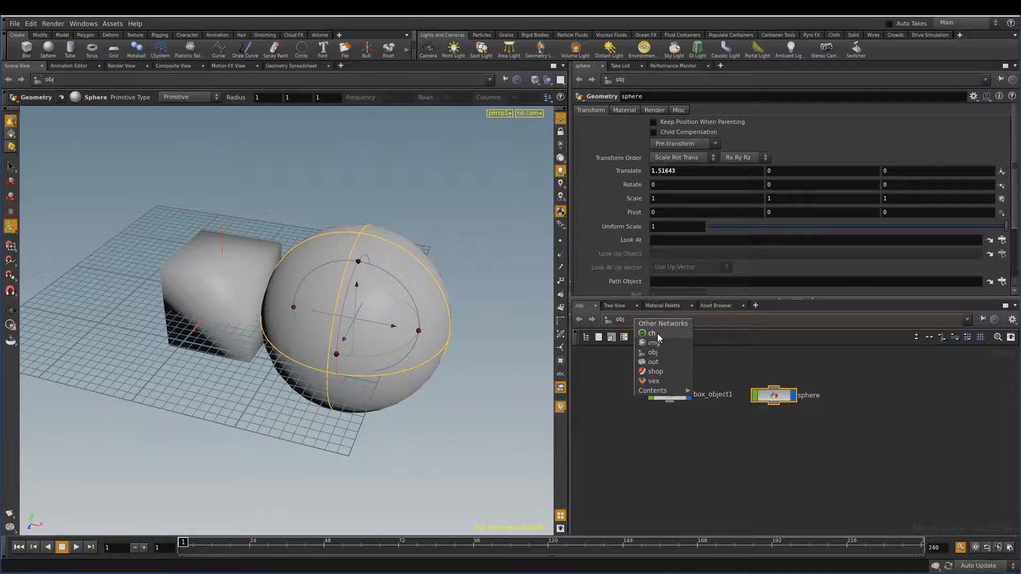
left_click(655, 362)
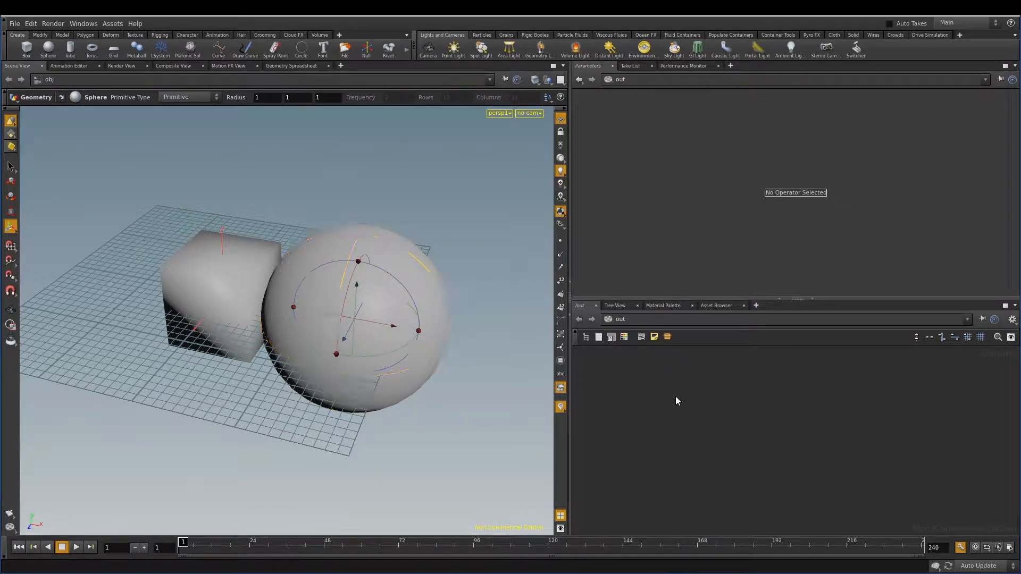
key("Tab")
type("man")
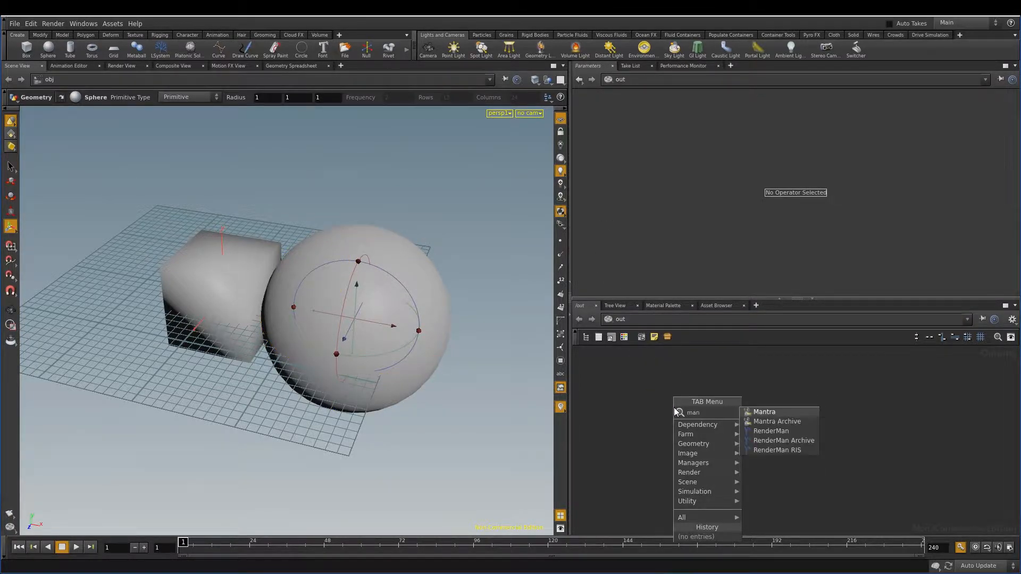
left_click(765, 413)
left_click(733, 418)
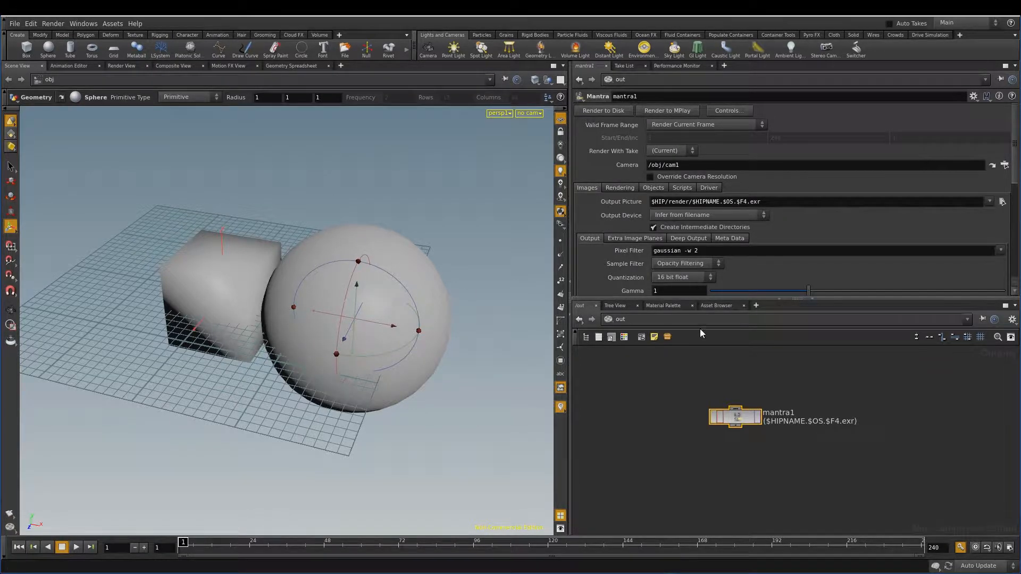
Switch the network view to the shop network and add a Bake Shader material node
left_click(671, 319)
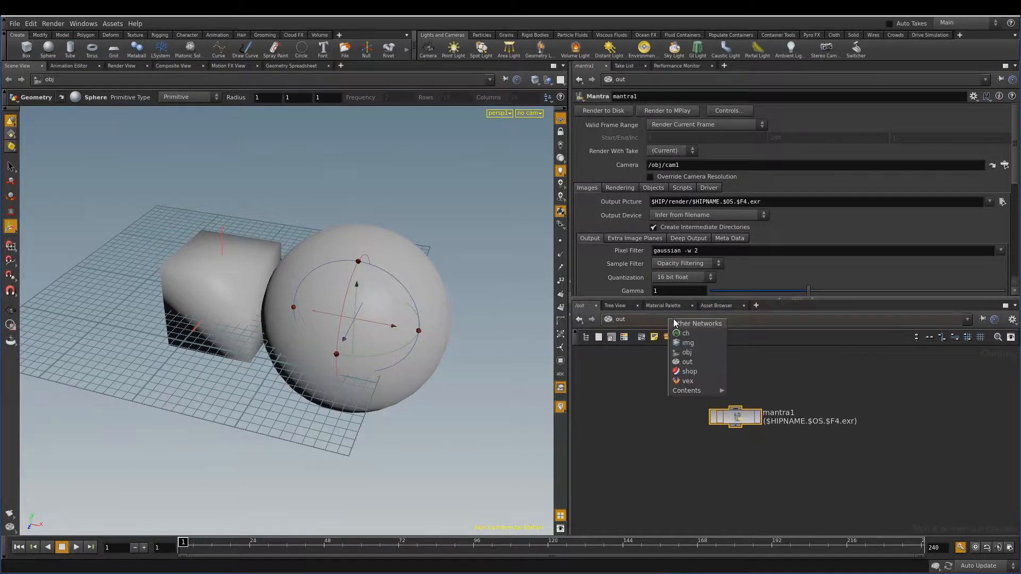
left_click(690, 372)
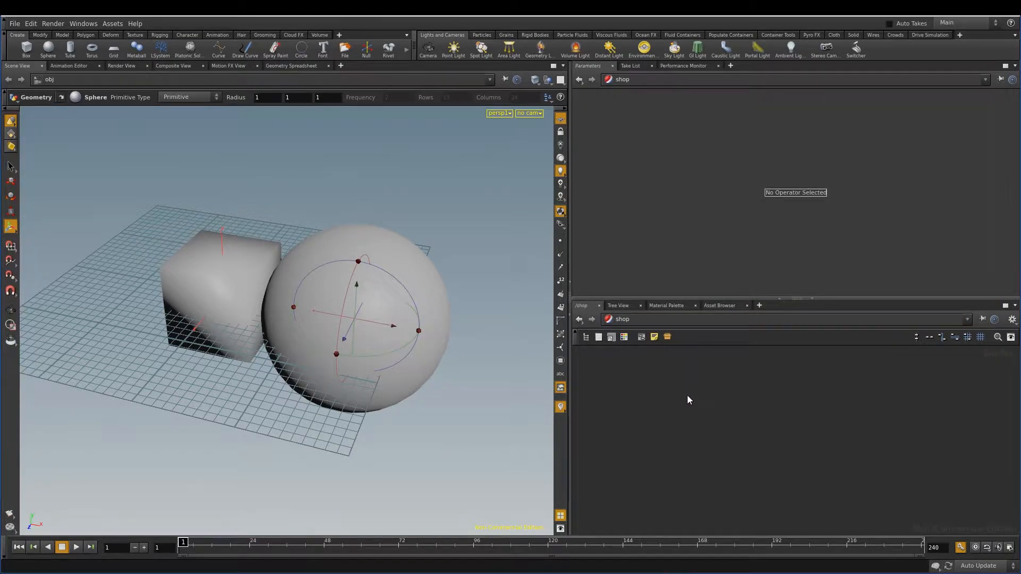
key("Tab")
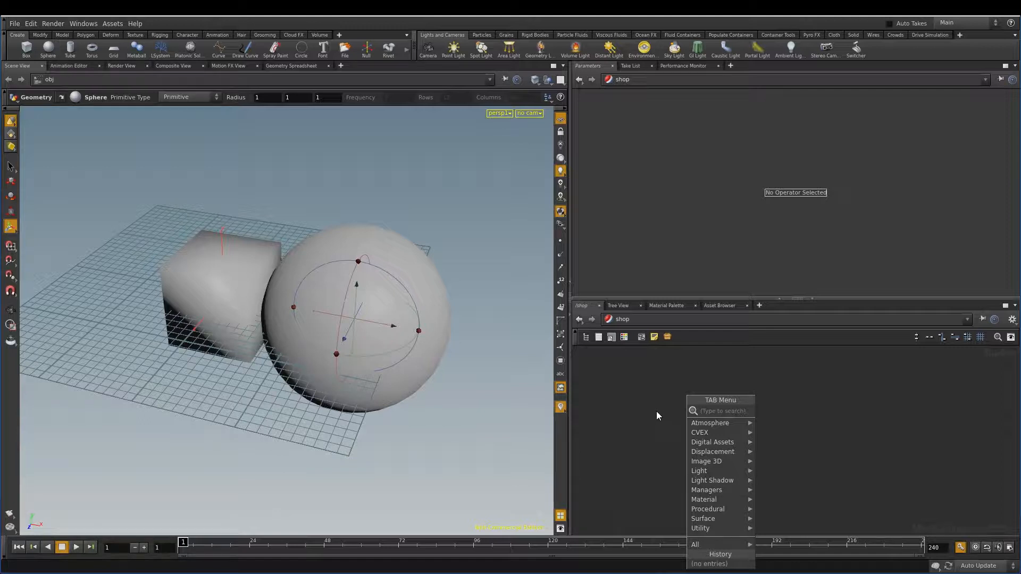
mouse_move(713, 500)
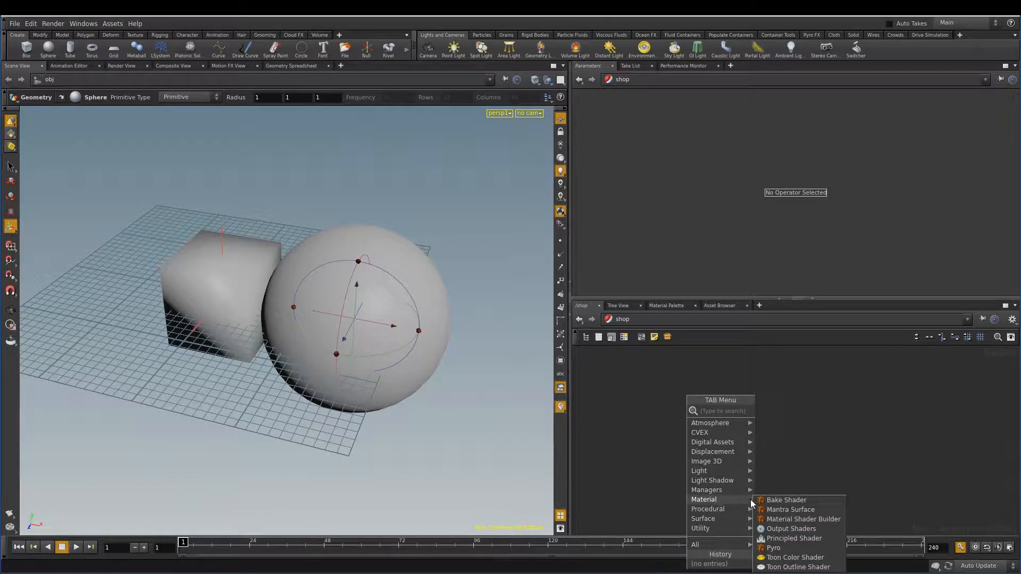
left_click(788, 503)
left_click(757, 431)
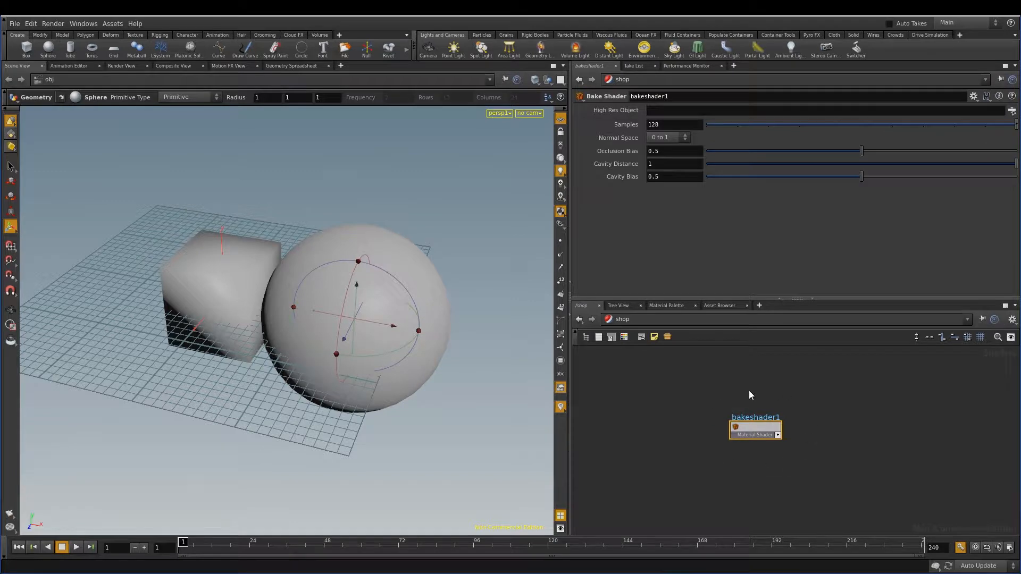
Revisit the obj network to view its object nodes and return to the shop network
left_click(658, 319)
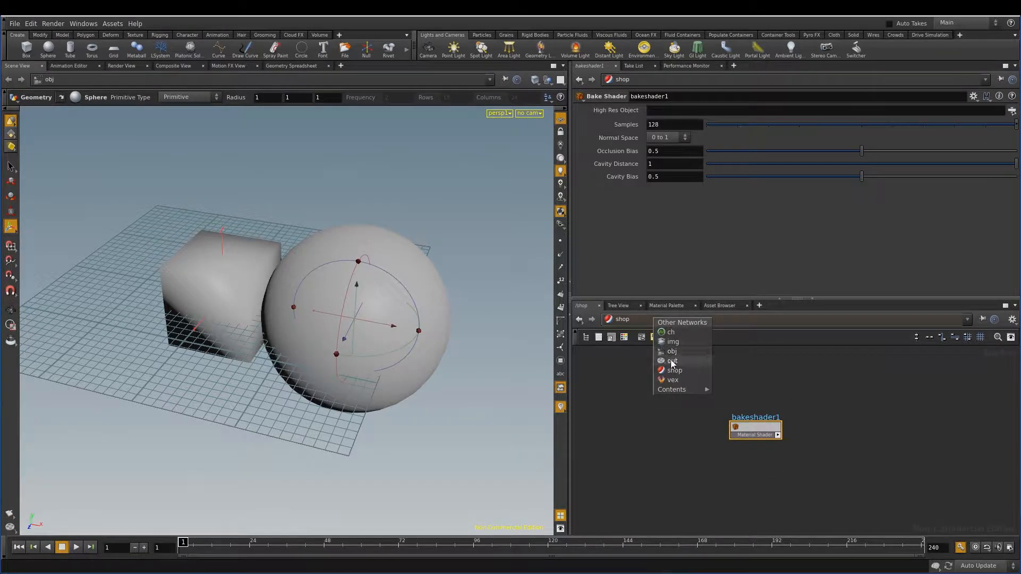
left_click(672, 351)
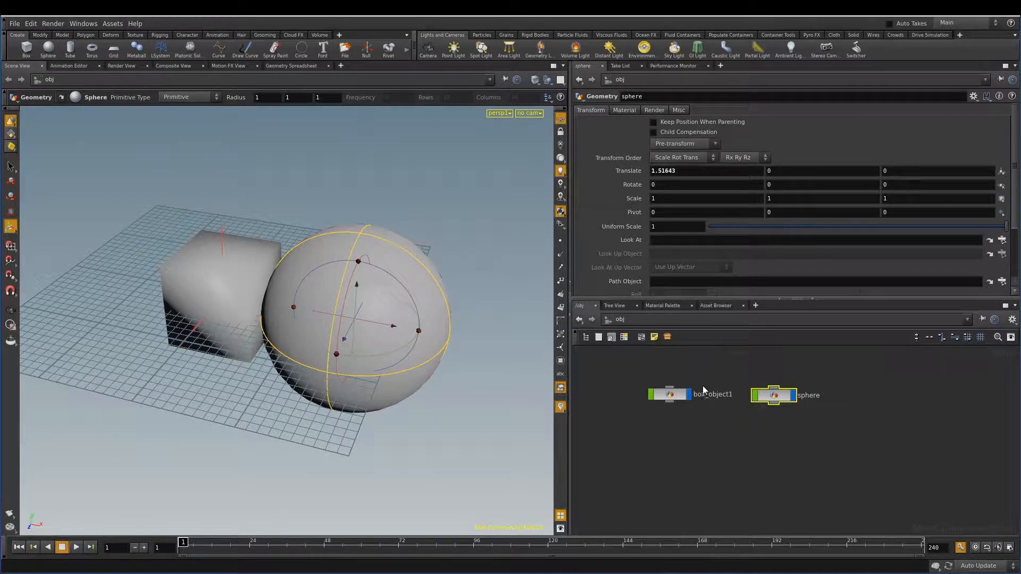
left_click(637, 318)
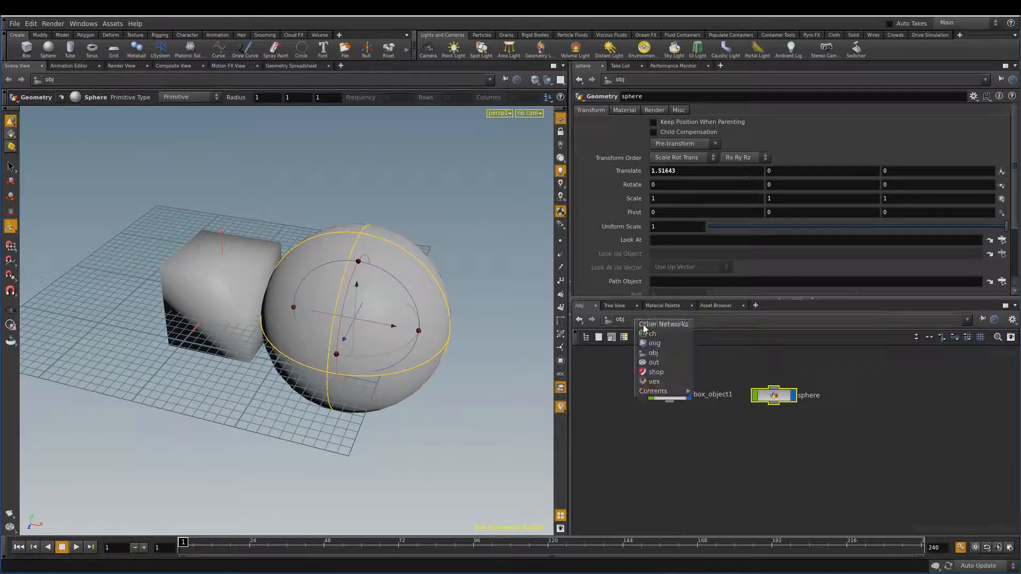
left_click(667, 372)
Show the node list beside the shop network and browse the Patterns and Industrial materials in its galleries
left_click(586, 337)
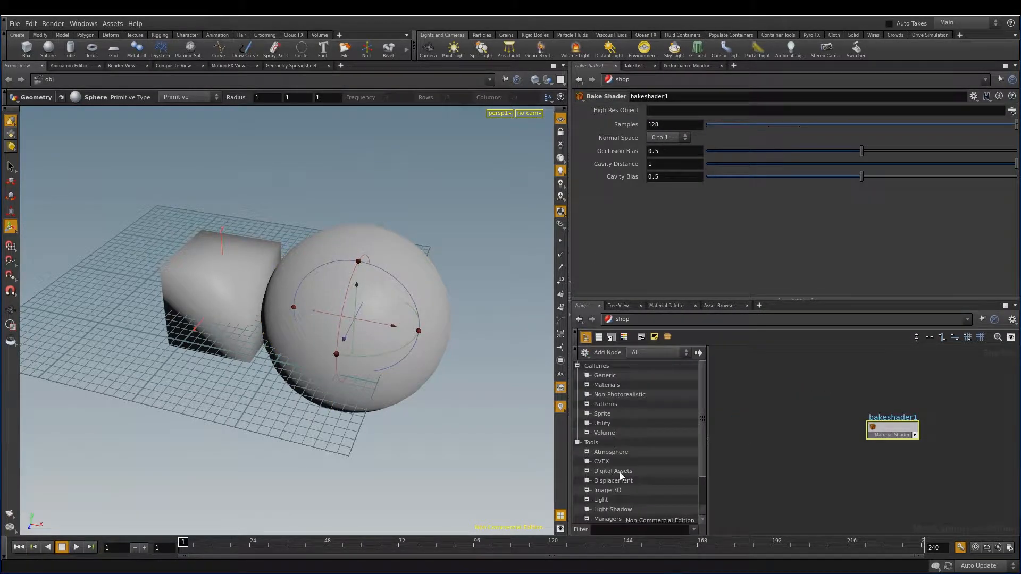
left_click(588, 404)
left_click(587, 404)
left_click(588, 385)
left_click(597, 414)
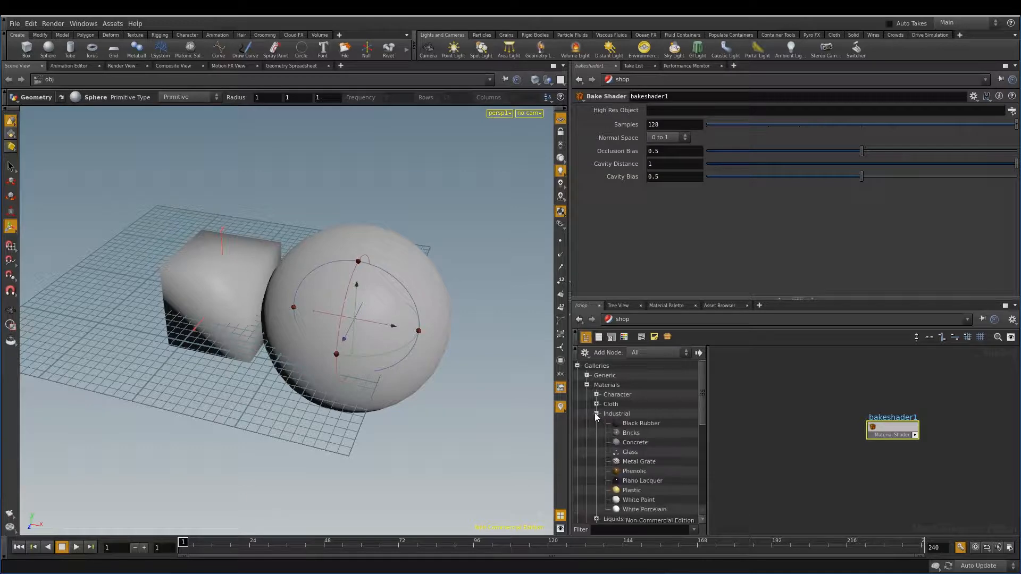
scroll(701, 402, "down", 3)
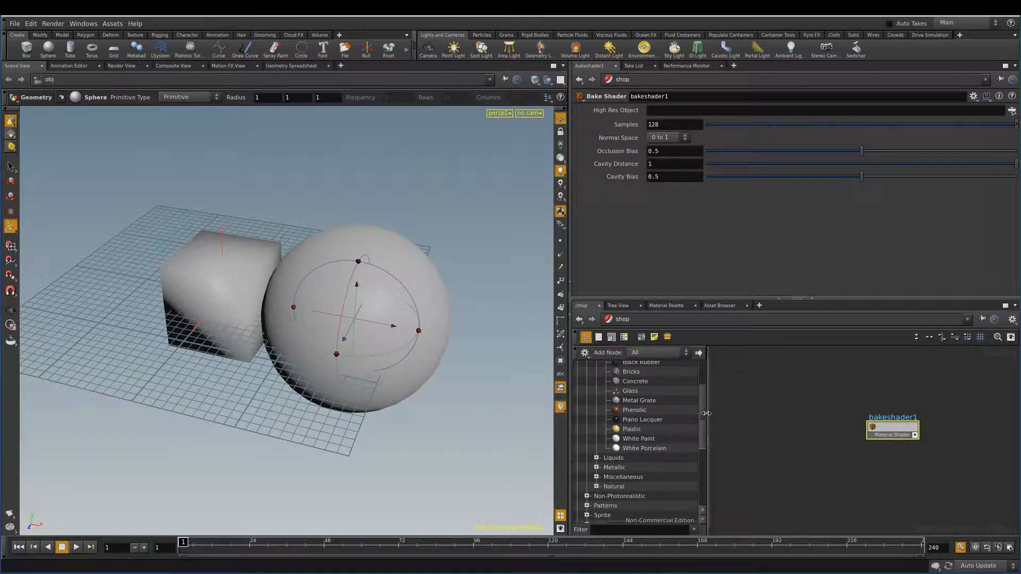
left_click_drag(703, 414, 705, 387)
left_click(588, 385)
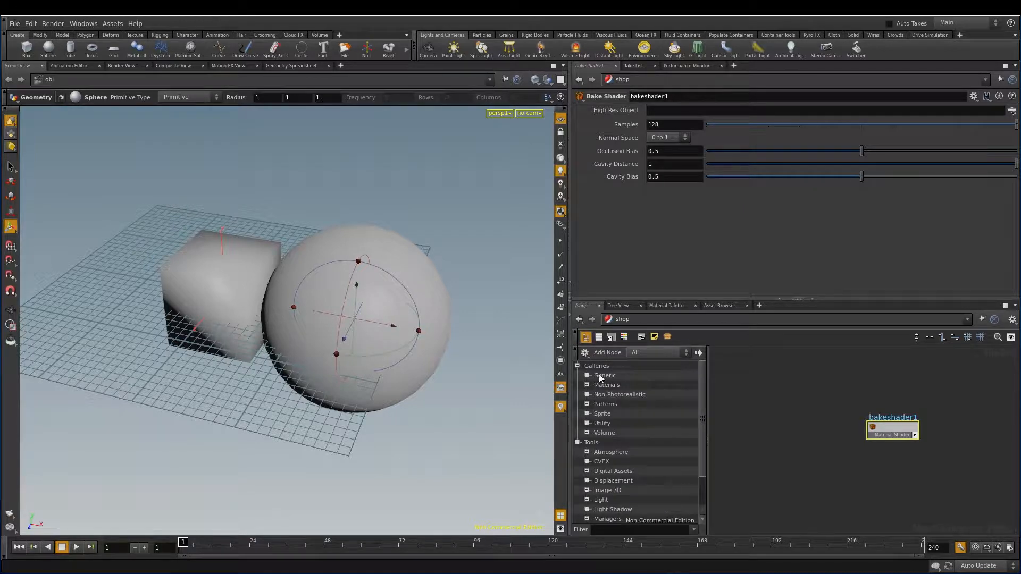
Bring up the Network types help page beside the list of other networks and enlarge the help window vertically
left_click(642, 319)
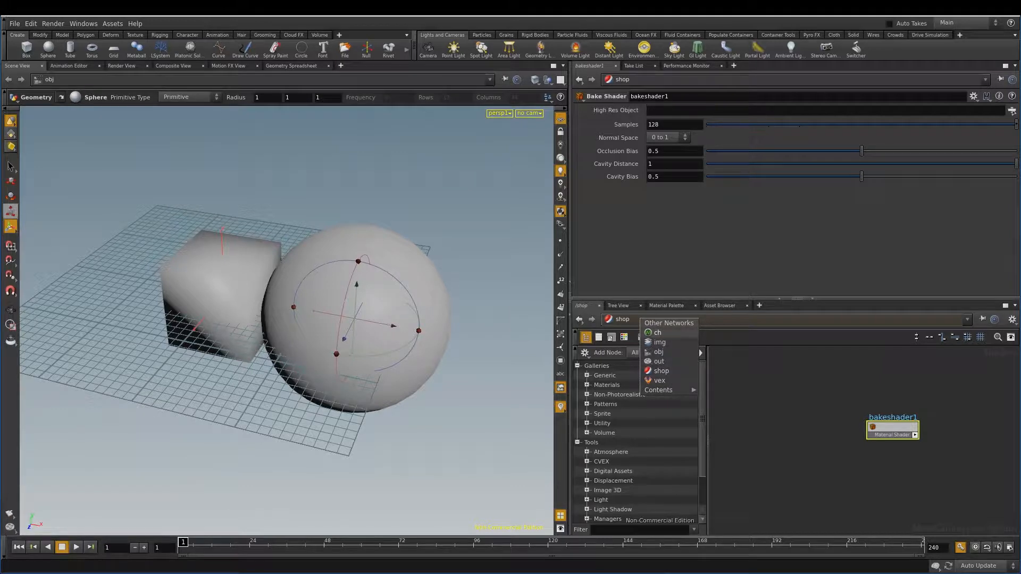
key("F1")
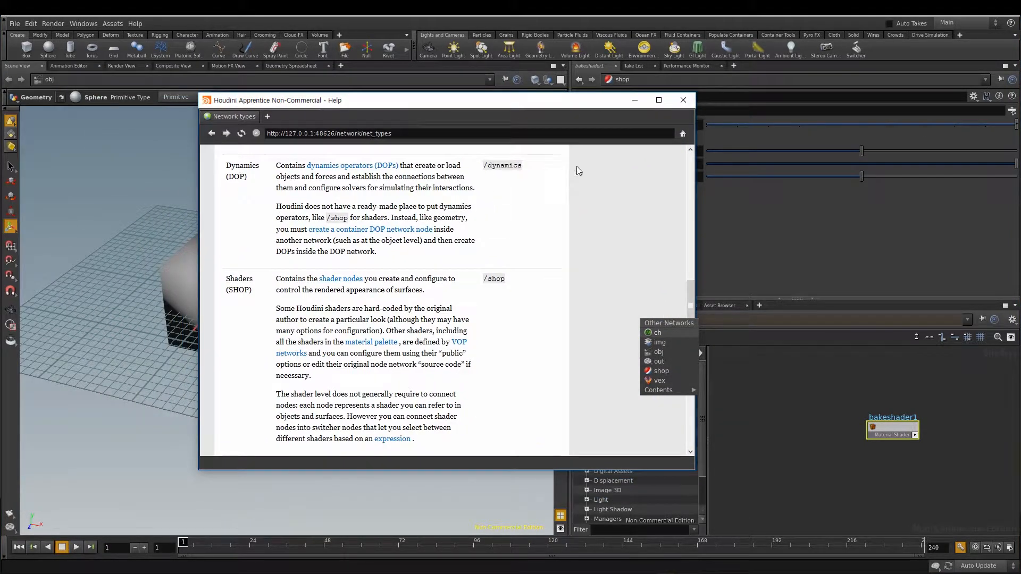
left_click_drag(579, 101, 482, 84)
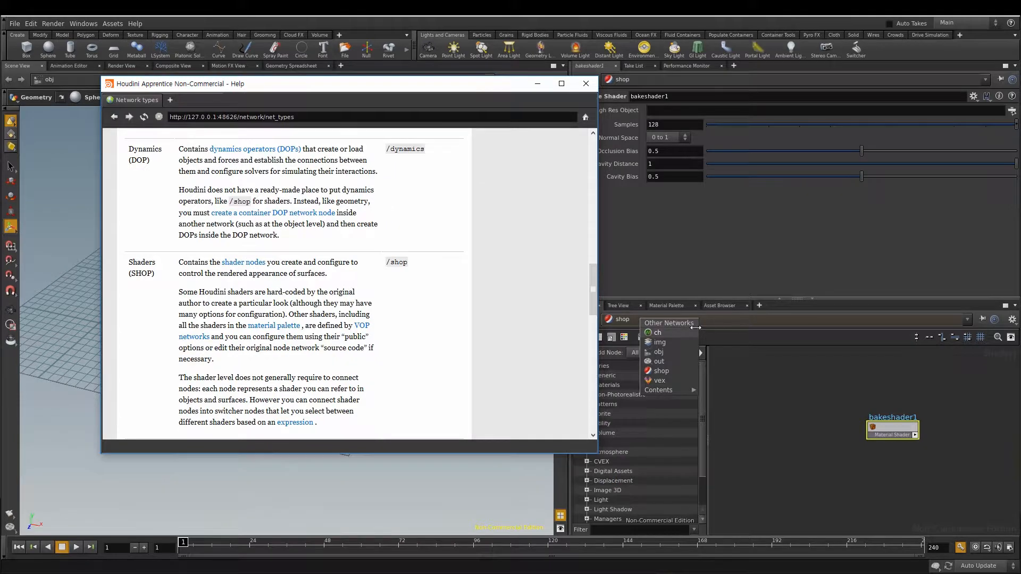
left_click(674, 321)
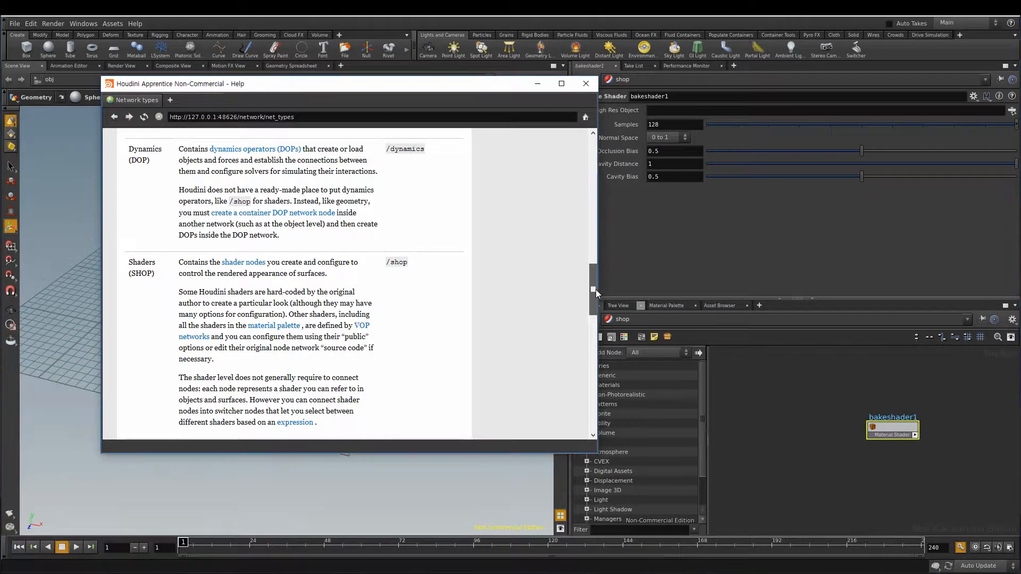
scroll(596, 289, "up", 2)
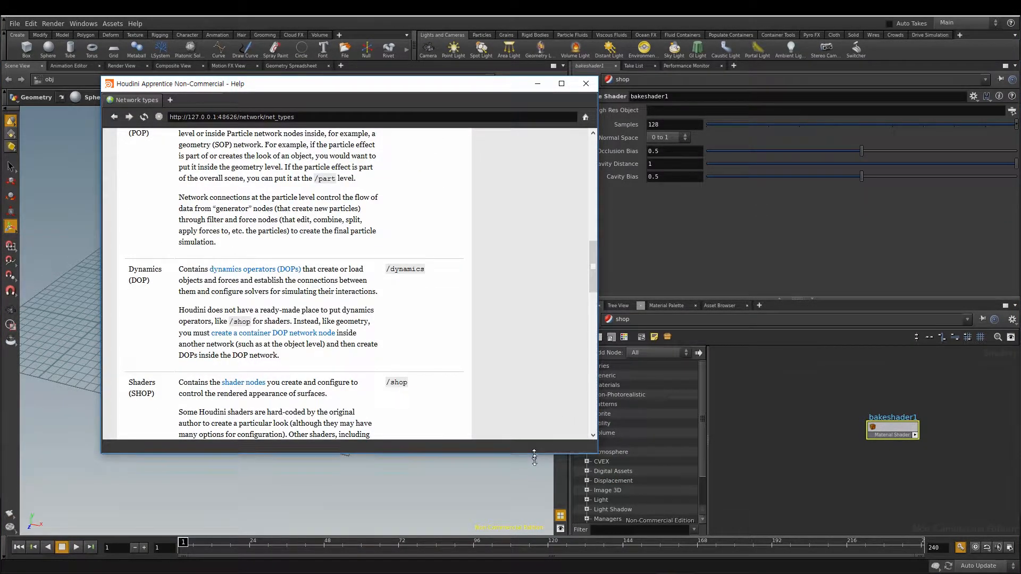
left_click_drag(533, 455, 533, 505)
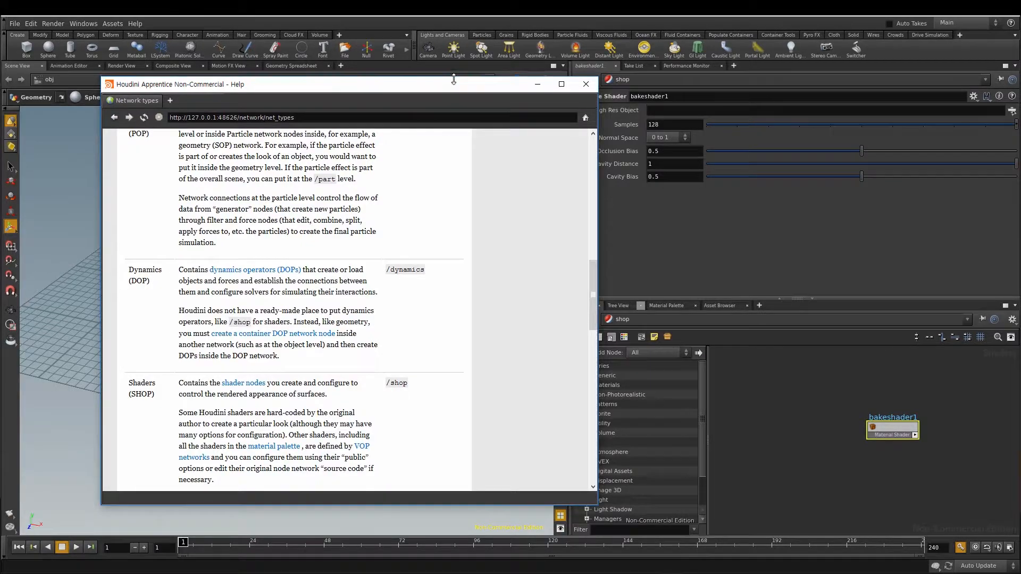
left_click_drag(453, 77, 454, 23)
Read the introduction and the Objects and Geometry entries of the Network types help page, and close the help window
scroll(595, 228, "up", 1)
left_click_drag(594, 228, 615, 104)
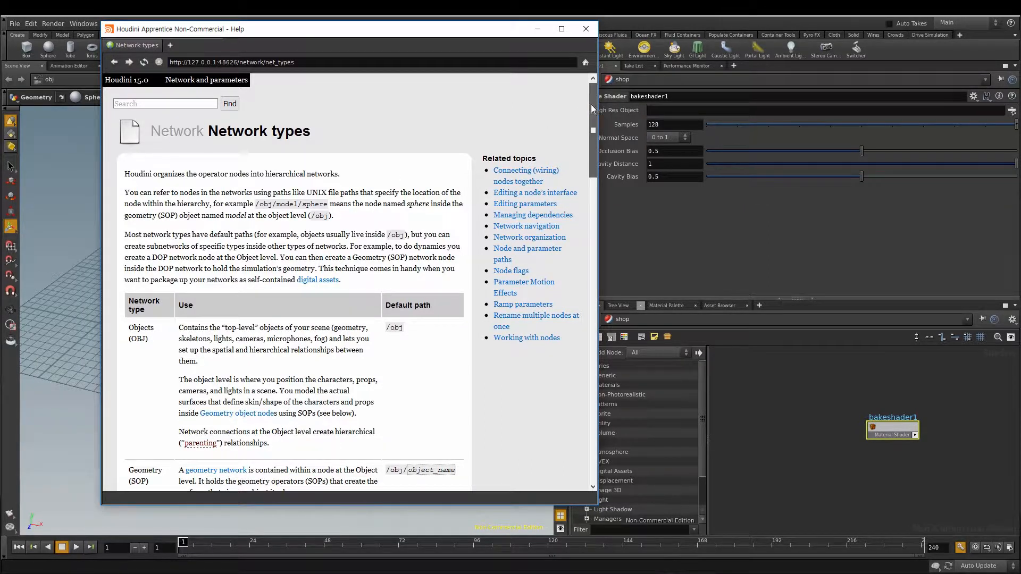
left_click_drag(591, 107, 596, 162)
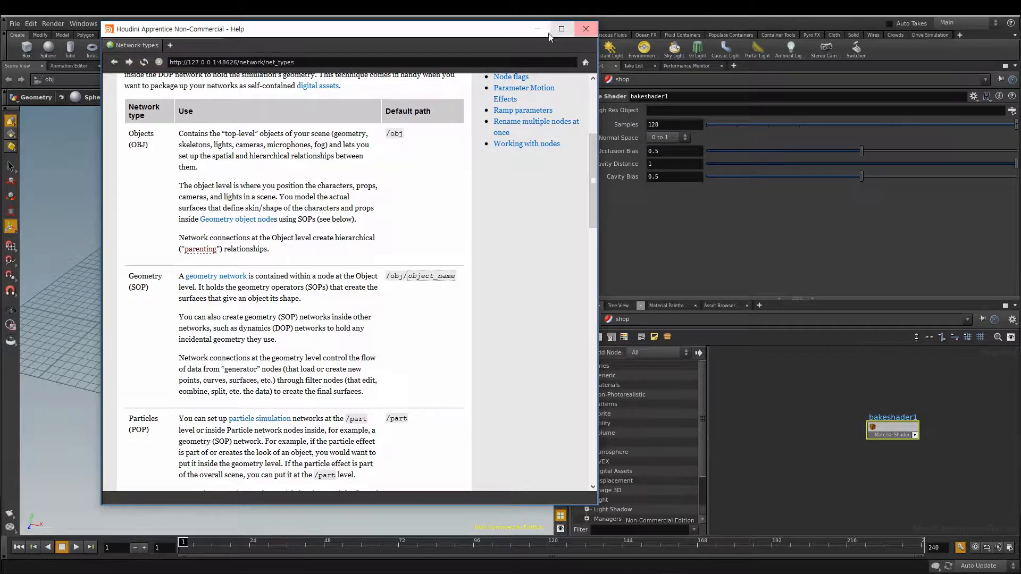
left_click_drag(179, 299, 181, 301)
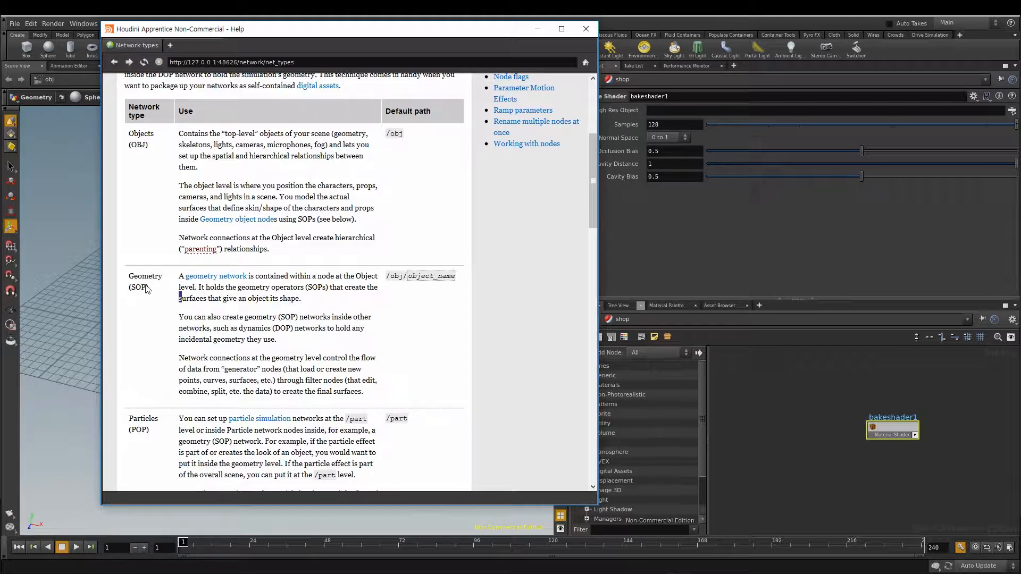
left_click(586, 29)
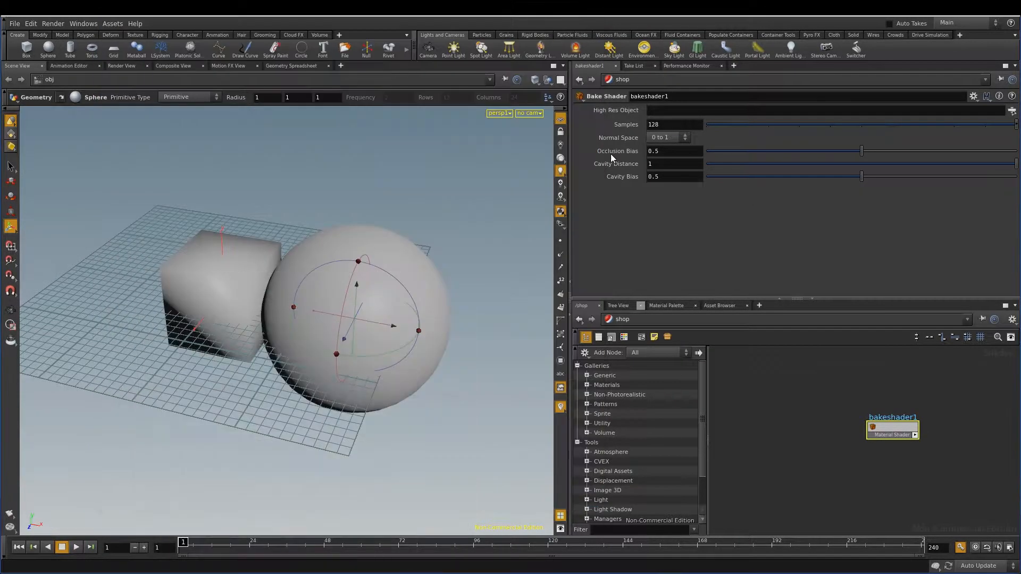
Switch the network view to the obj network, hide its node list and enter box_object1
left_click(633, 317)
left_click(650, 353)
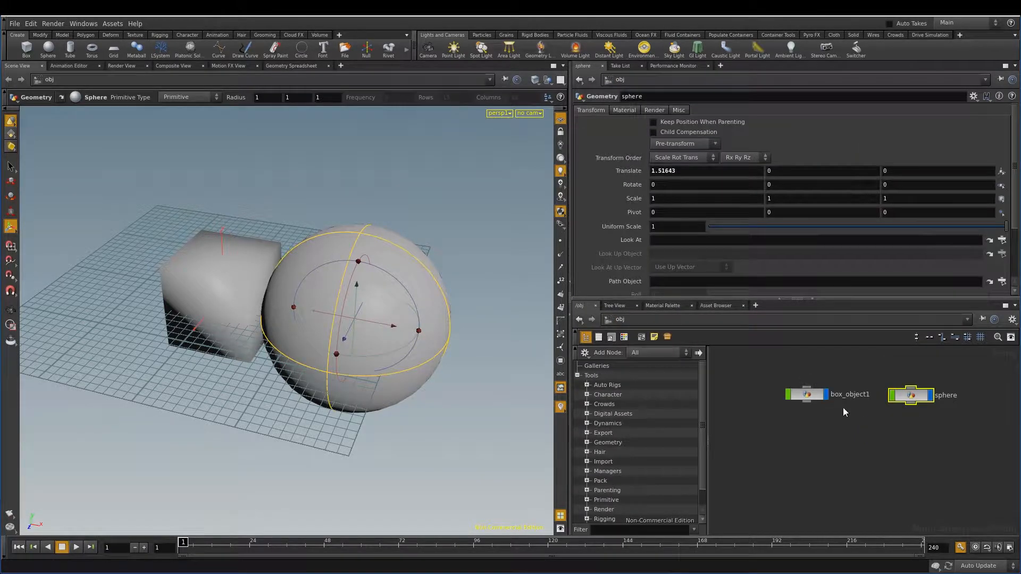
left_click(586, 337)
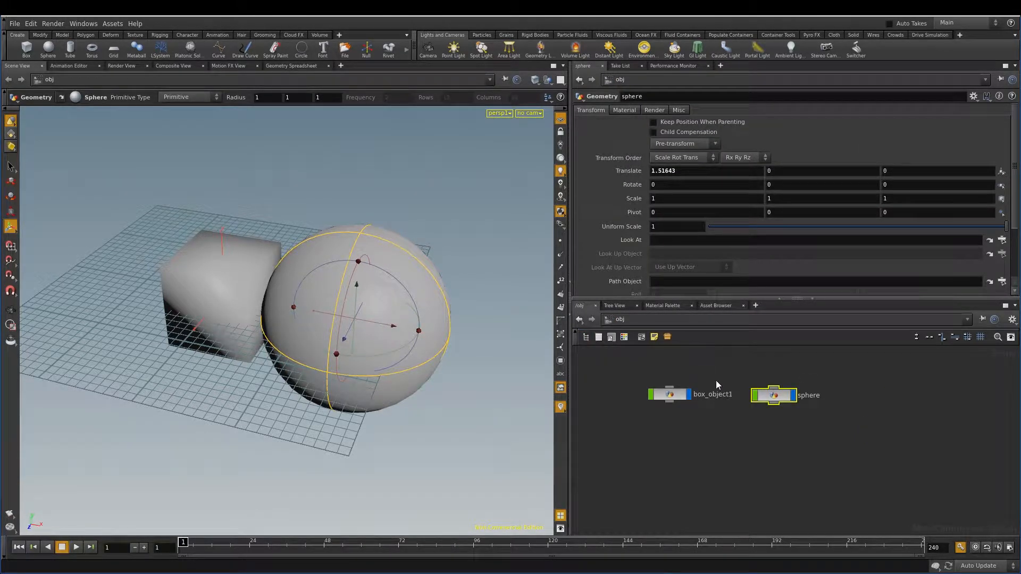
double_click(678, 418)
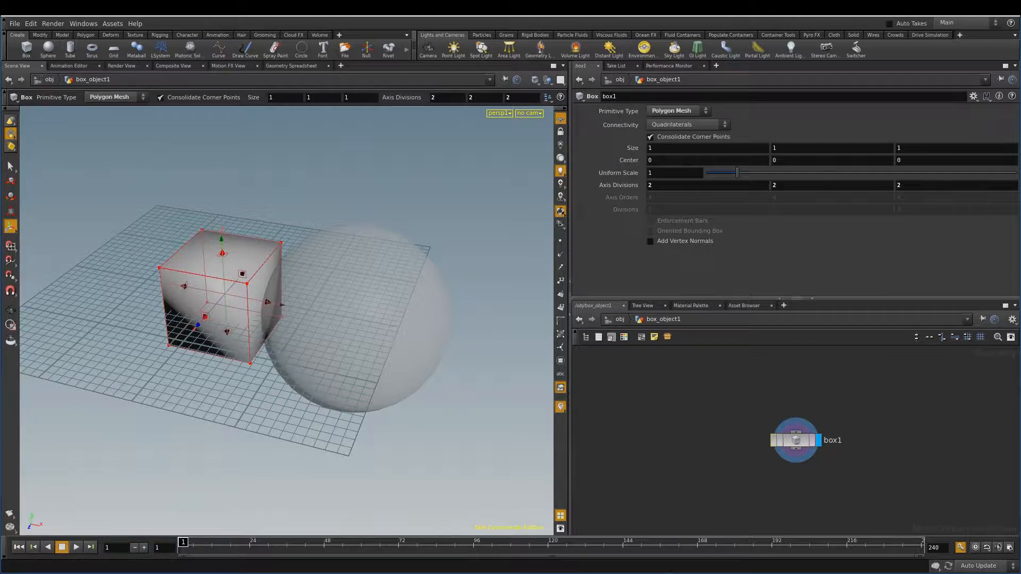
Reopen the Network types help page and read its Geometry, Particles and Dynamics entries
key("F1")
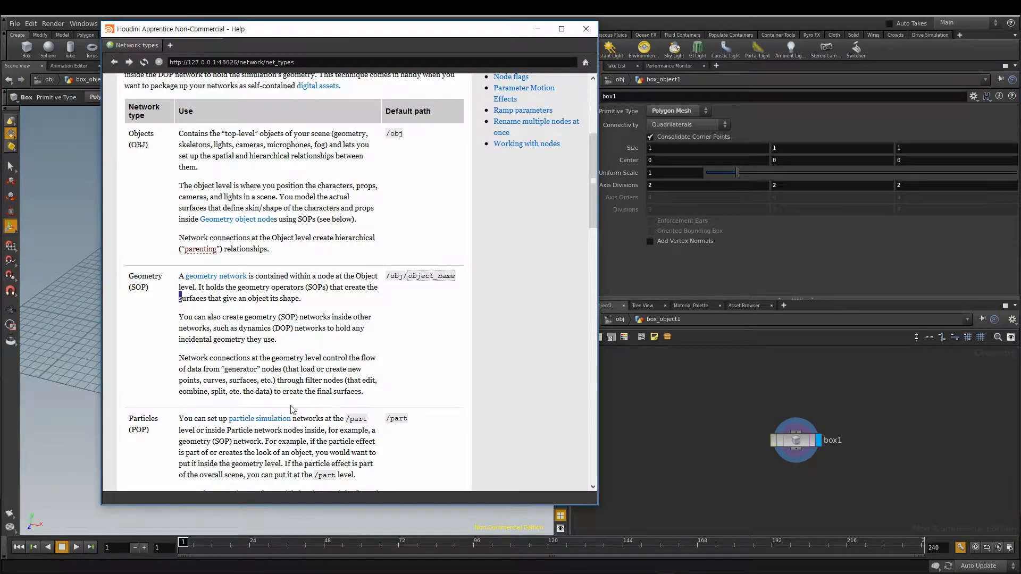
left_click_drag(336, 37, 334, 59)
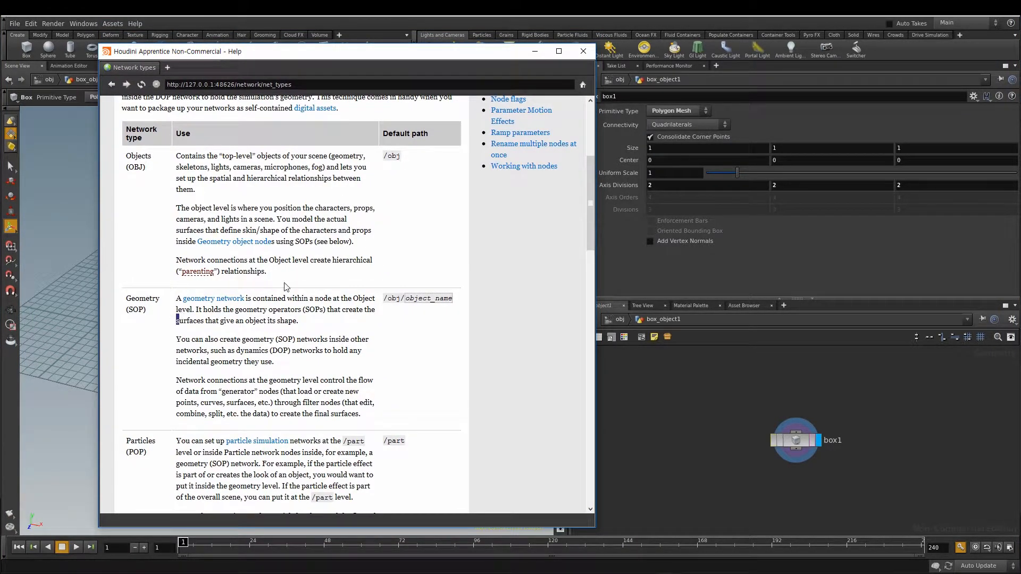
left_click_drag(595, 219, 593, 262)
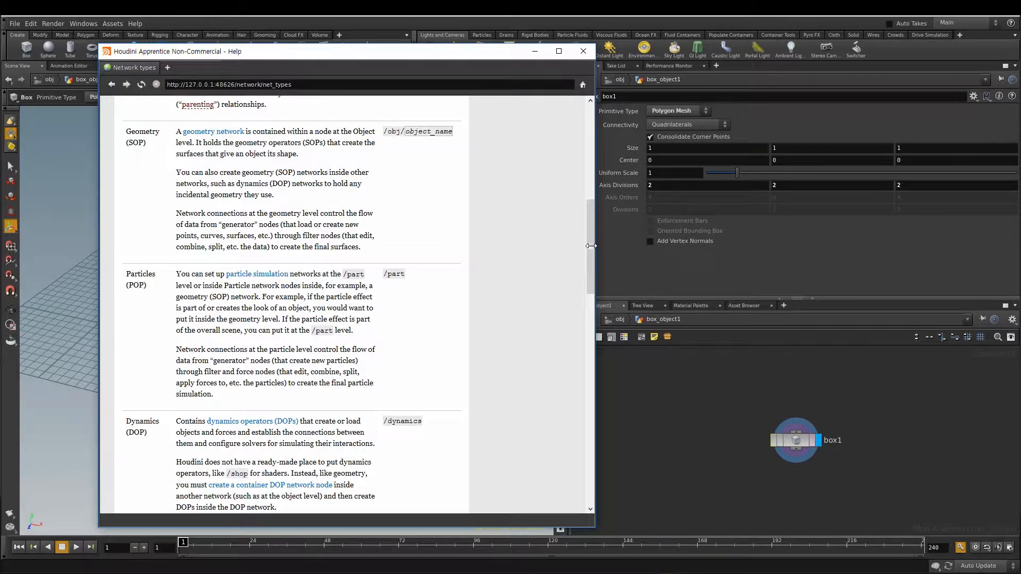
left_click_drag(591, 246, 587, 291)
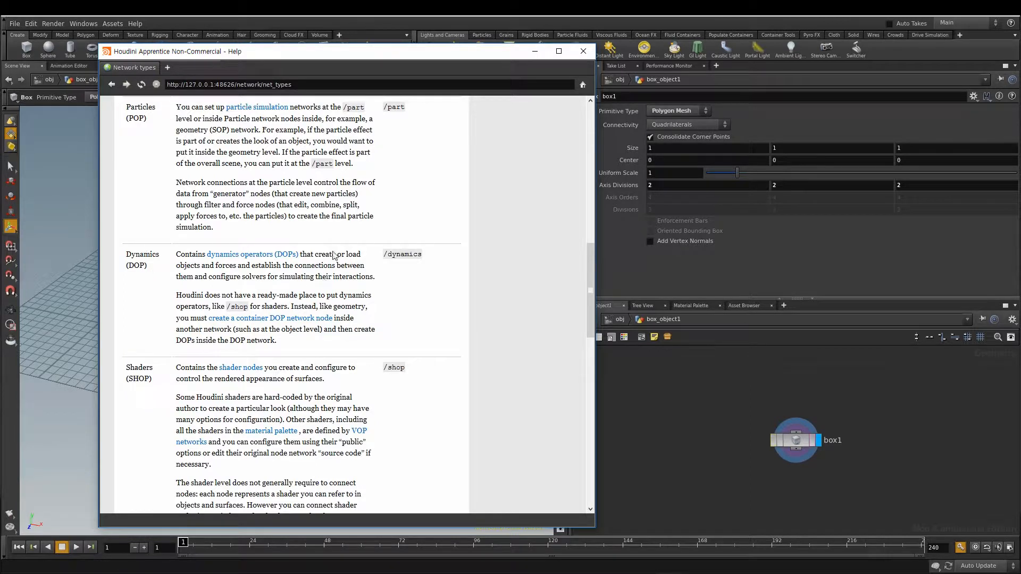
left_click_drag(592, 272, 594, 246)
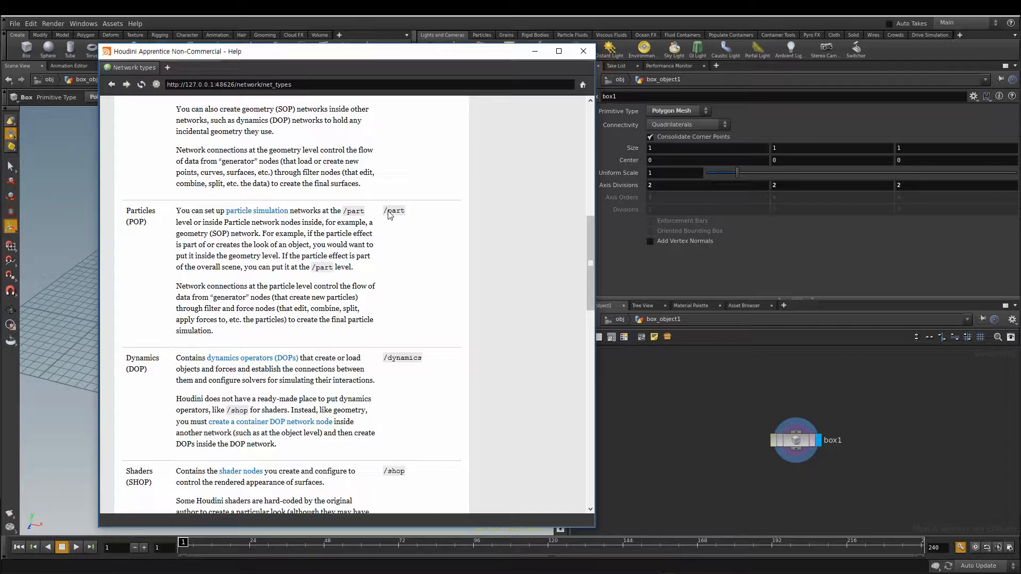
Return the network view from box_object1 to the obj level and check the list of other networks
left_click(620, 320)
left_click(633, 319)
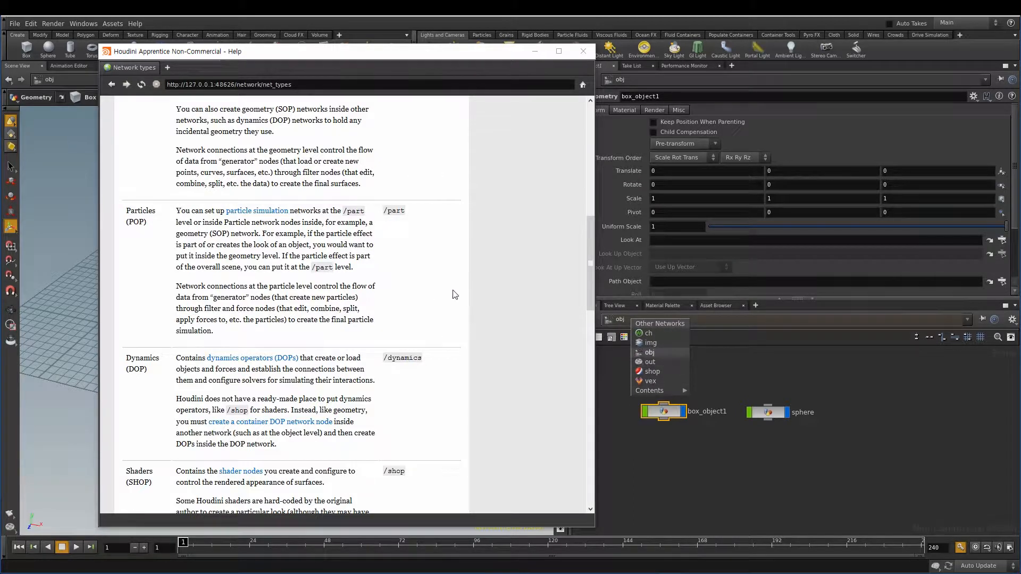
left_click(592, 265)
Read the help entries from Shaders and VEX Builder through channel operators, Compositing and Render outputs
left_click_drag(592, 261, 604, 326)
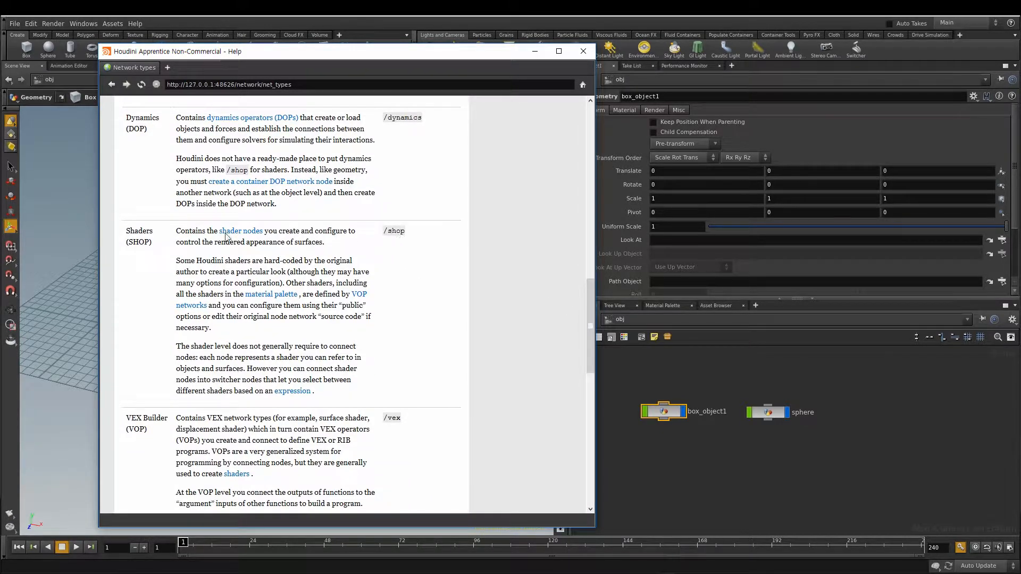
double_click(135, 243)
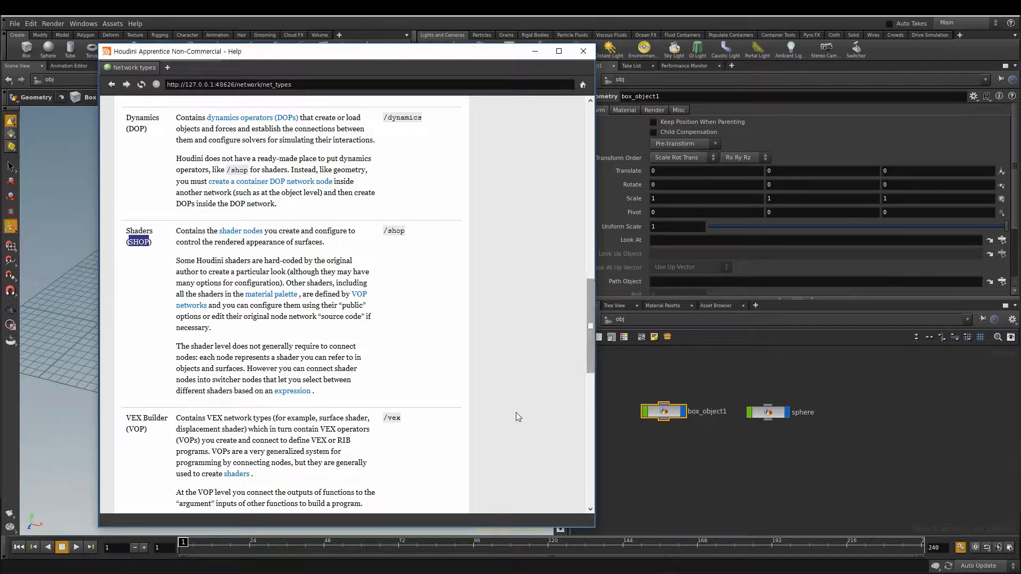
left_click(139, 432)
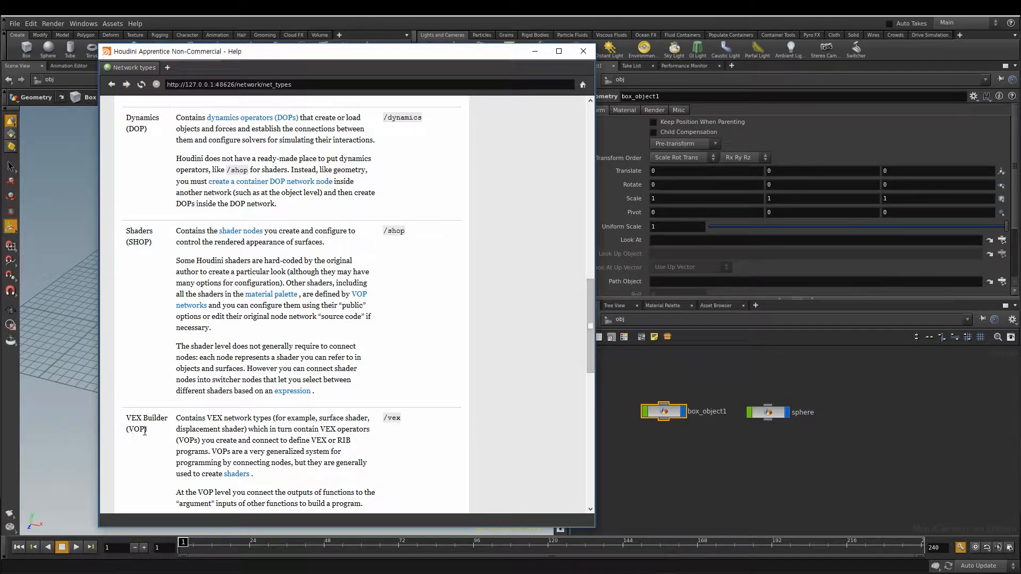
left_click_drag(590, 332, 610, 424)
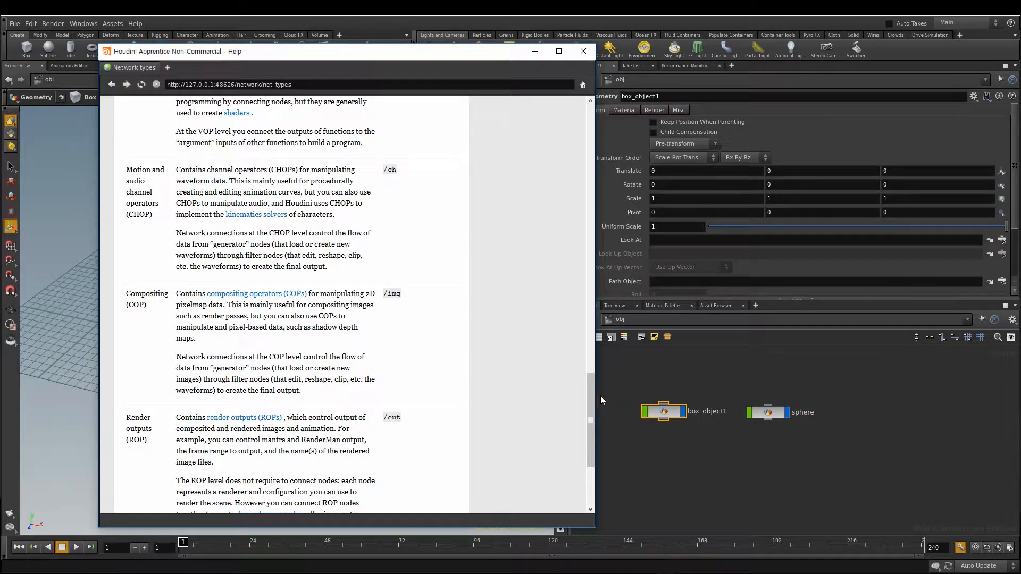
scroll(590, 396, "down", 3)
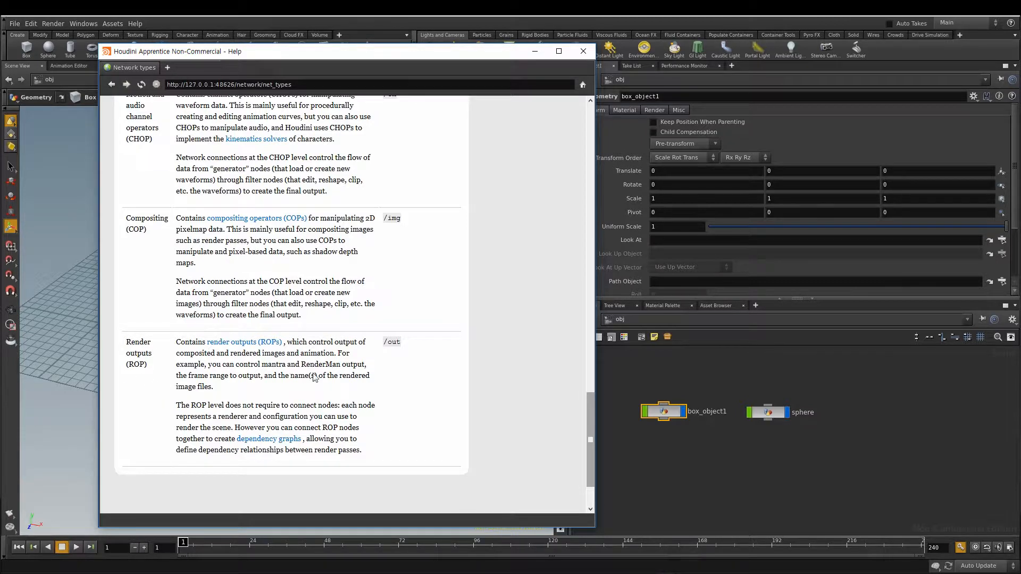
Review the Network types table again, comparing the uses and default paths from Objects through Render outputs
scroll(591, 425, "up", 10)
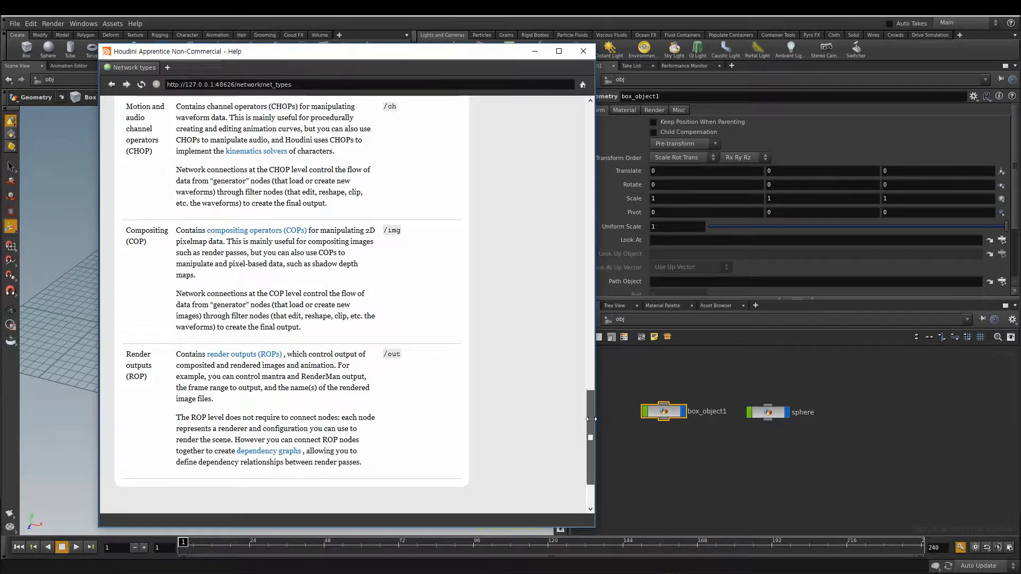
scroll(600, 361, "up", 12)
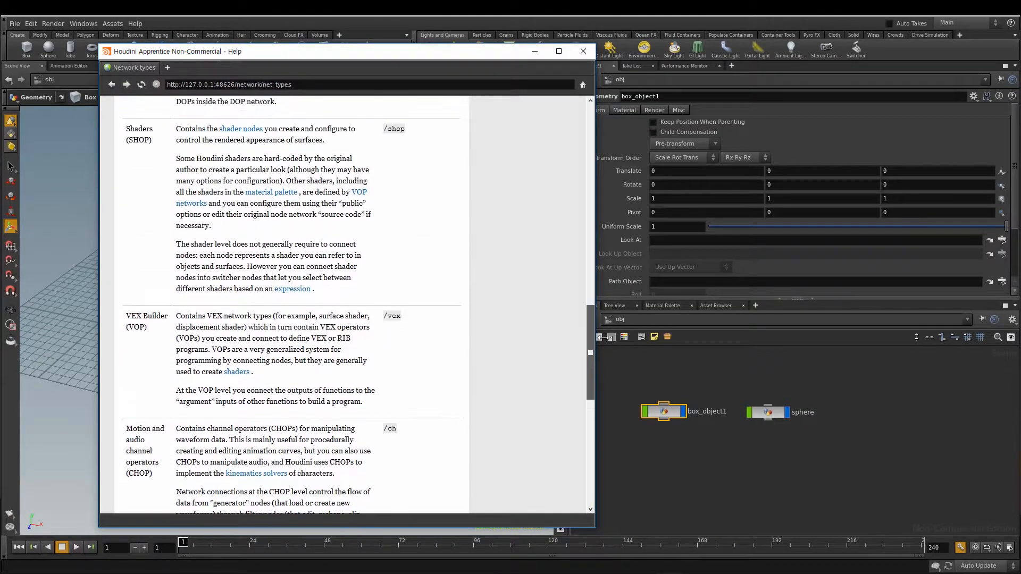
scroll(614, 285, "up", 9)
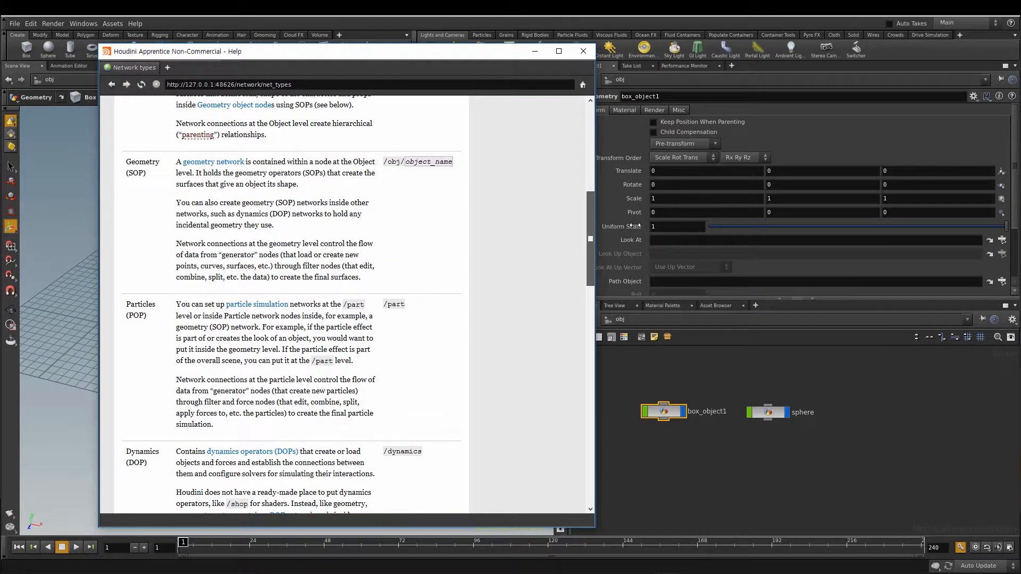
scroll(635, 226, "up", 6)
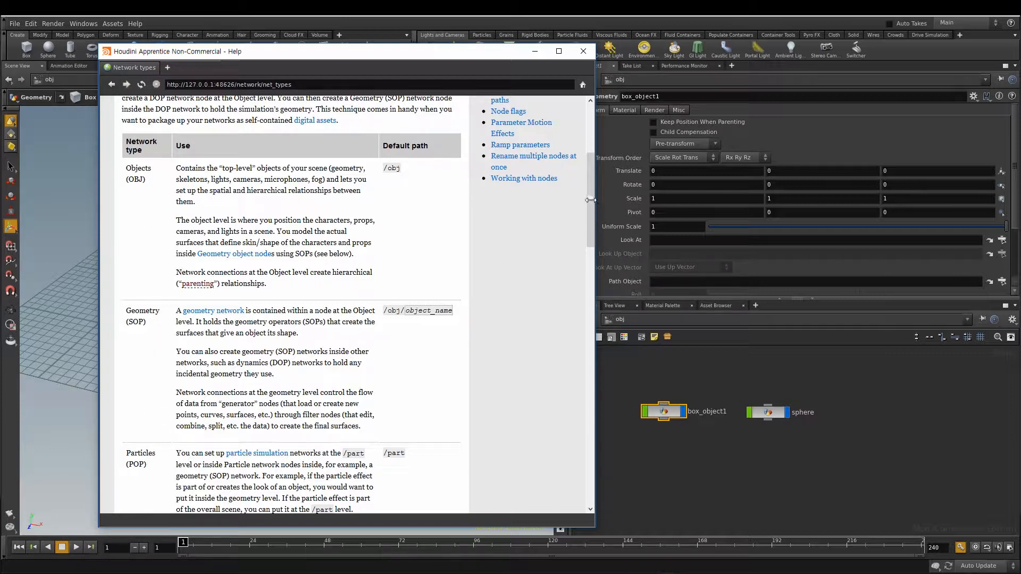
scroll(594, 222, "down", 3)
scroll(595, 223, "down", 10)
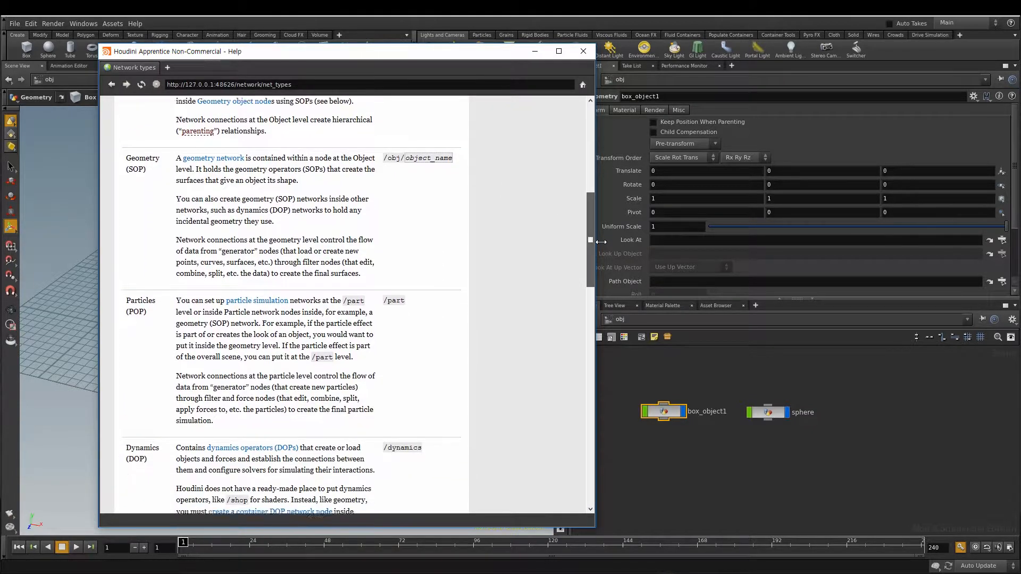
scroll(604, 291, "down", 6)
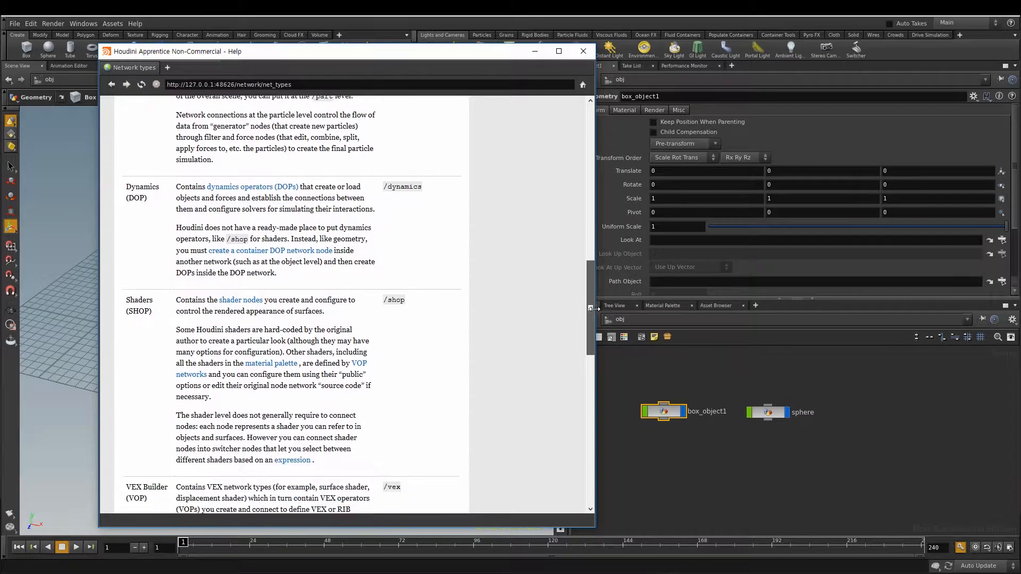
left_click_drag(592, 331, 594, 425)
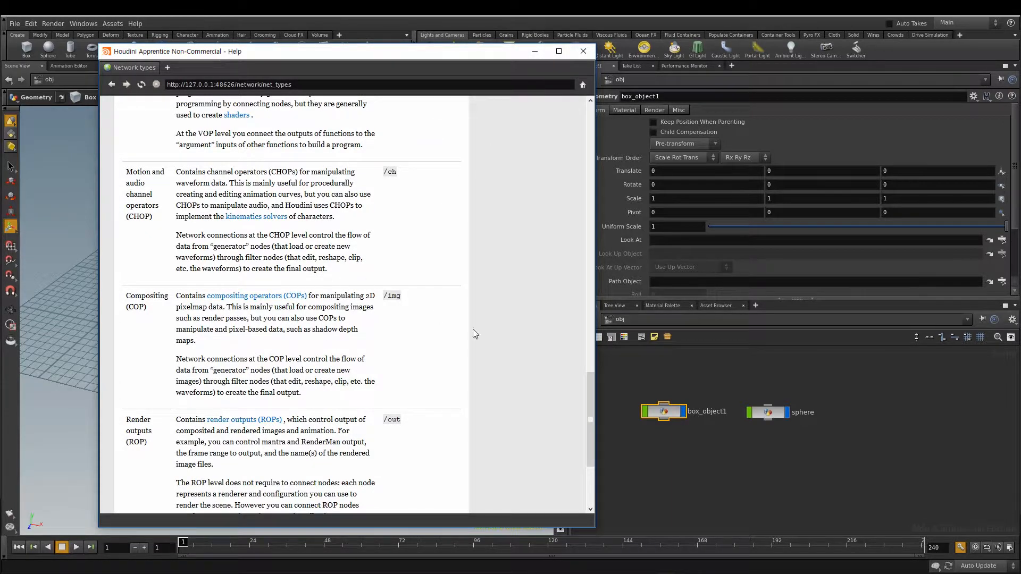
left_click_drag(592, 383, 598, 328)
scroll(592, 341, "up", 3)
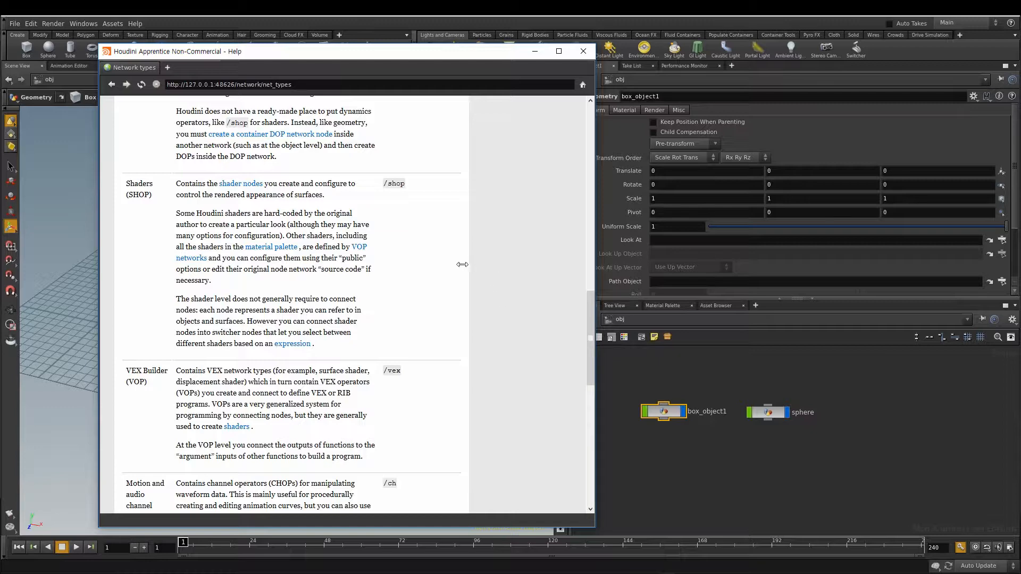
left_click_drag(590, 327, 600, 263)
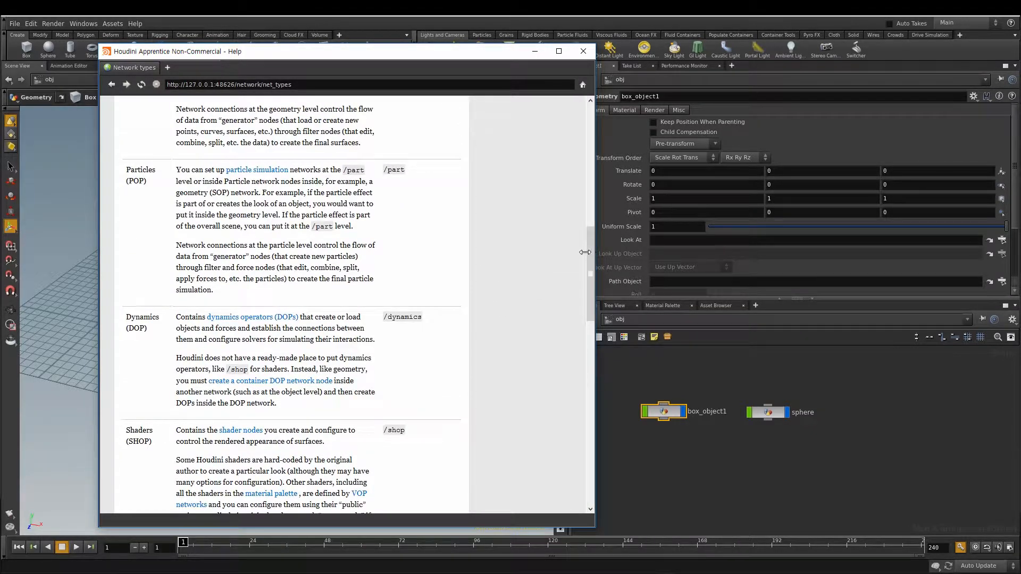
Minimize the help window and frame the box_object1 and sphere nodes in the obj network
left_click(535, 54)
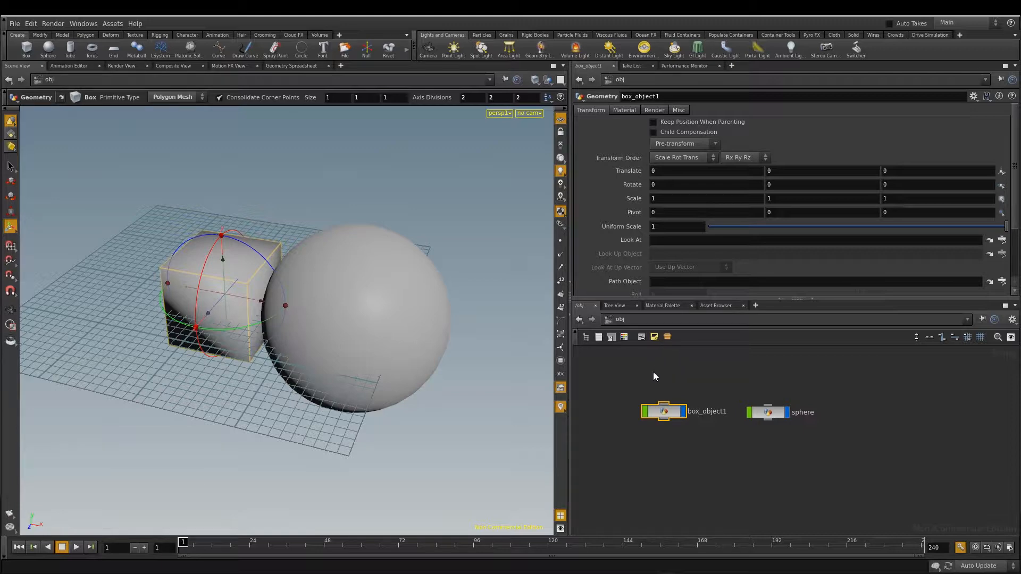
key("h")
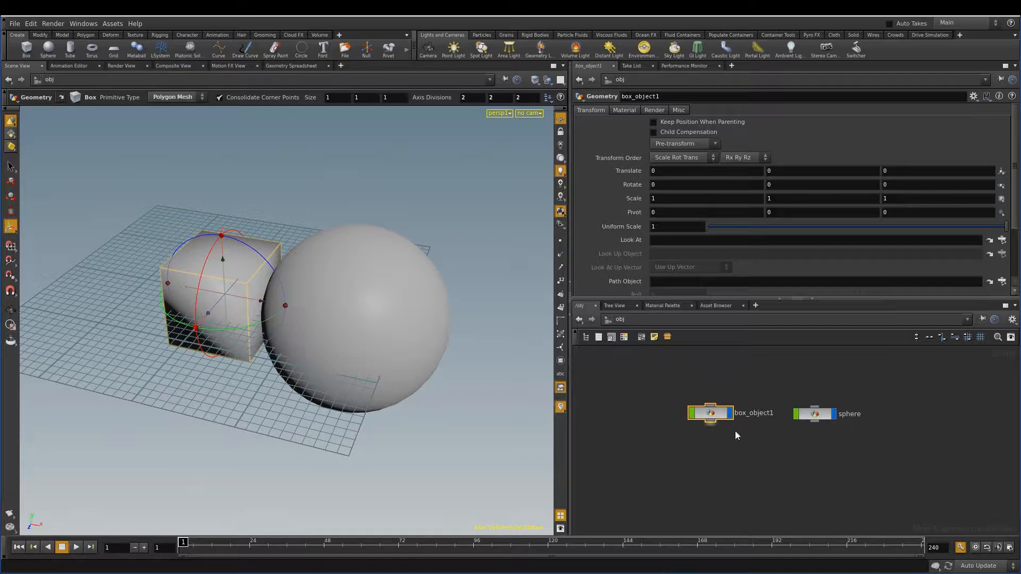
Look inside box_object1, return to the obj level and check the list of other networks again
double_click(710, 414)
left_click_drag(776, 448, 687, 400)
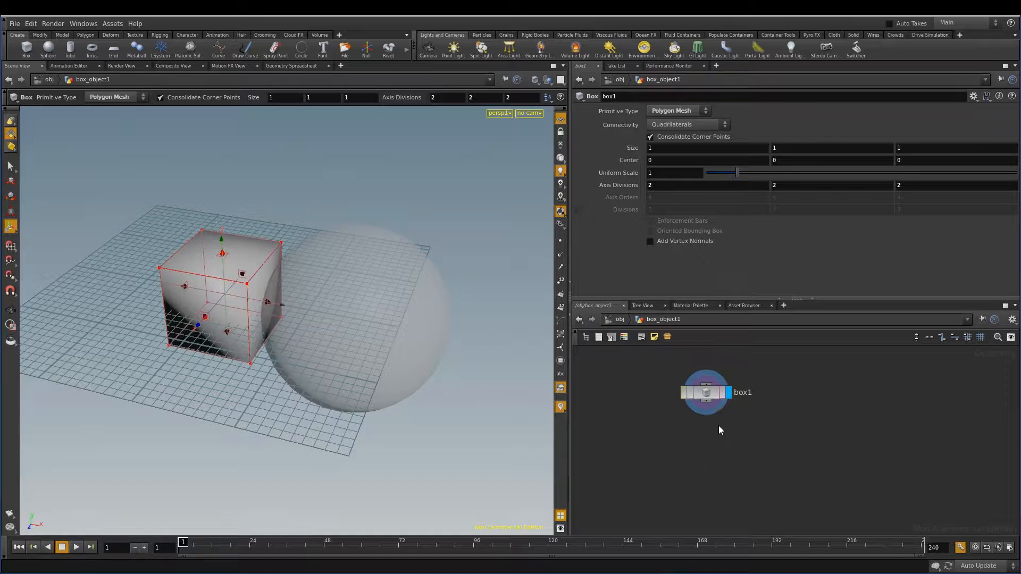
left_click(620, 320)
left_click(623, 320)
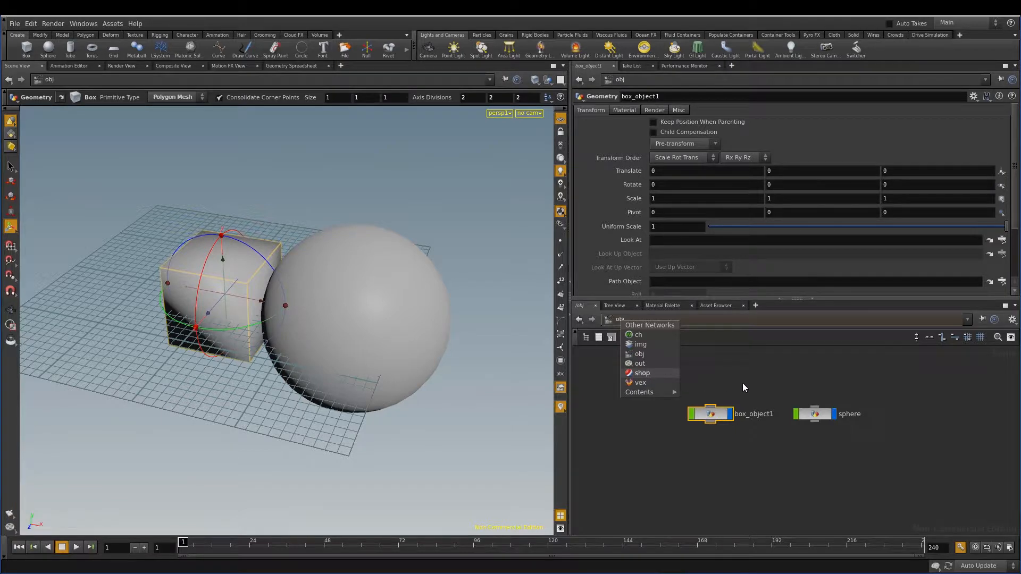
left_click(718, 430)
left_click(631, 320)
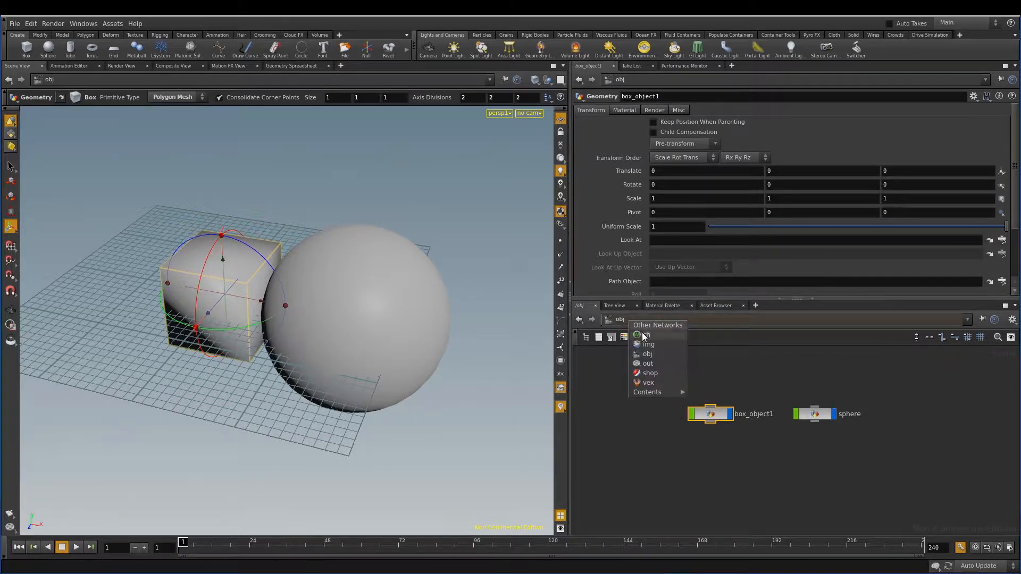
left_click(701, 423)
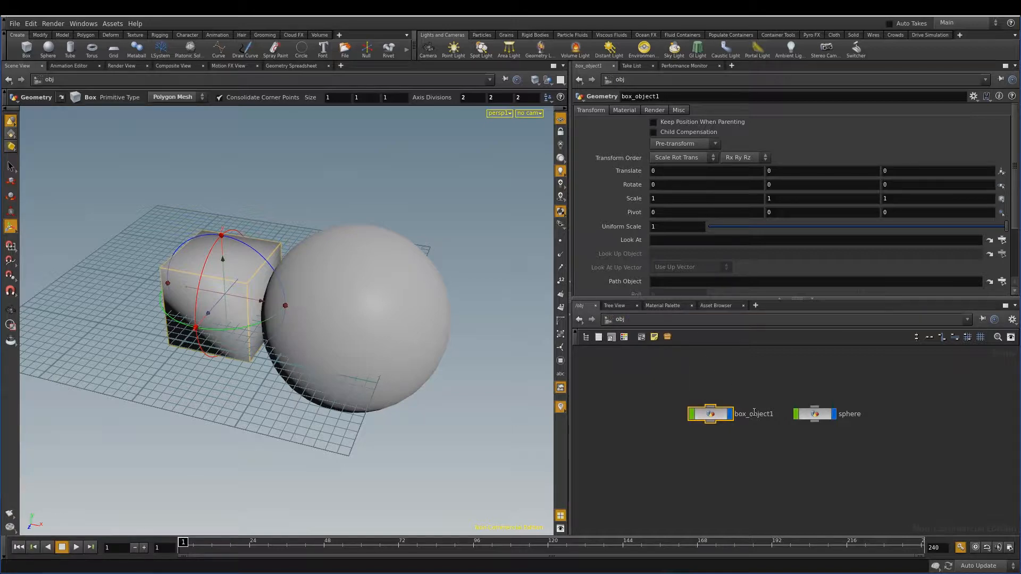
Rename the box_object1 node as man
double_click(742, 414)
left_click_drag(778, 415, 736, 414)
type("rian")
key("Return")
Rename the sphere node as girl and the man node as boy
double_click(849, 417)
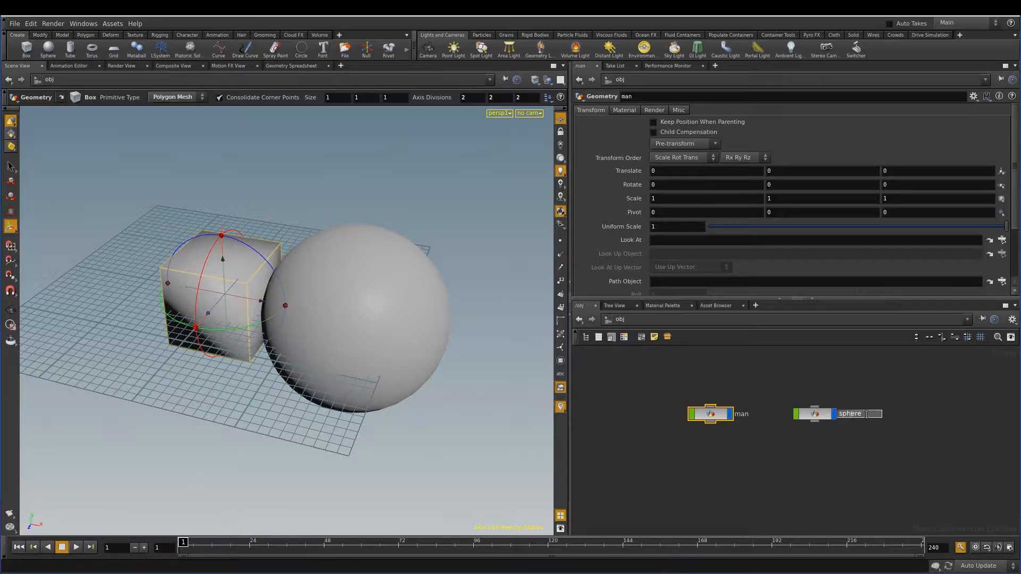
type("girl")
key("Return")
double_click(745, 414)
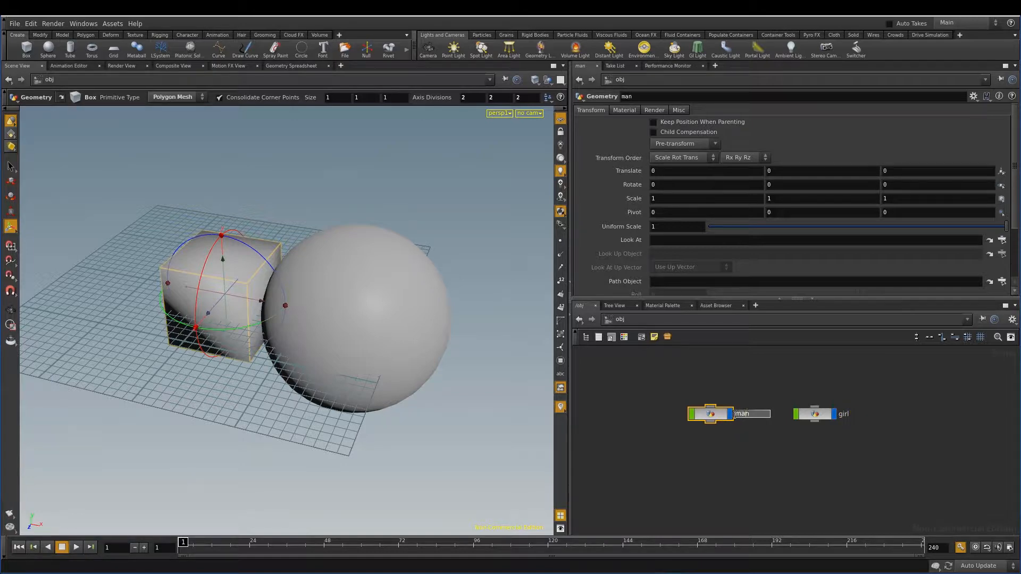
left_click_drag(759, 414, 727, 408)
type("boy")
key("Return")
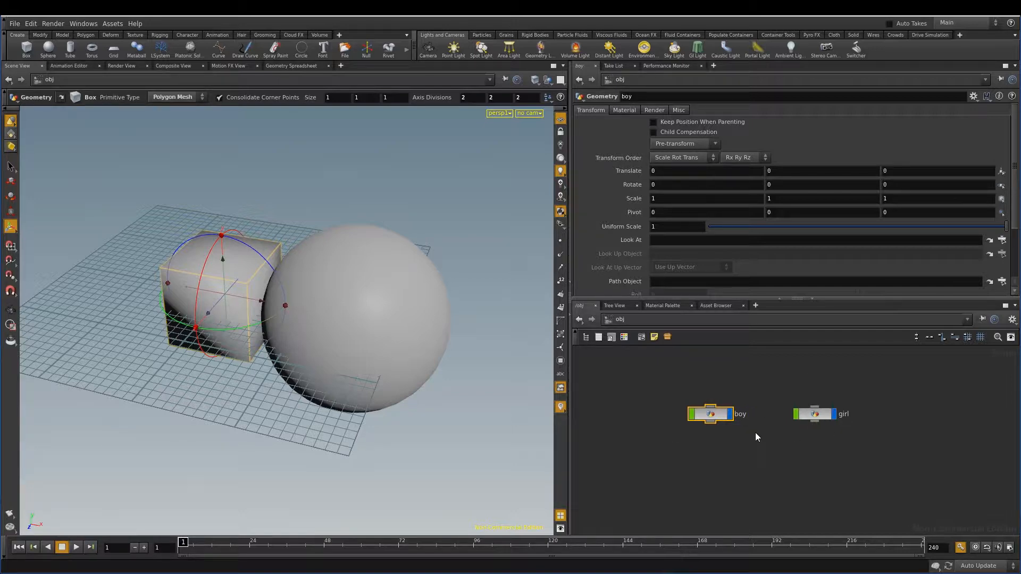
Look inside the boy node, check the list of other networks from there and return to the obj level
double_click(716, 414)
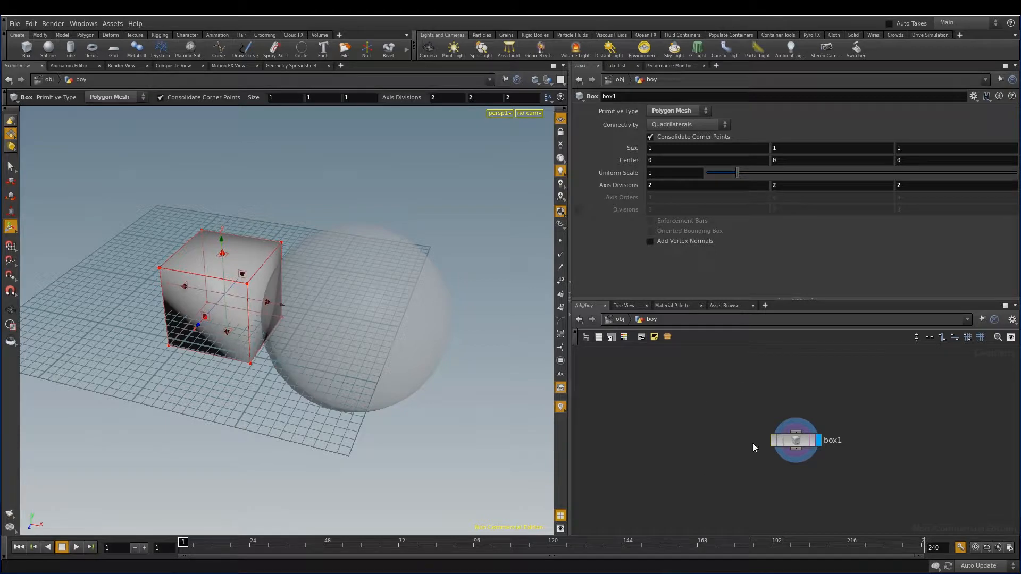
left_click(616, 320)
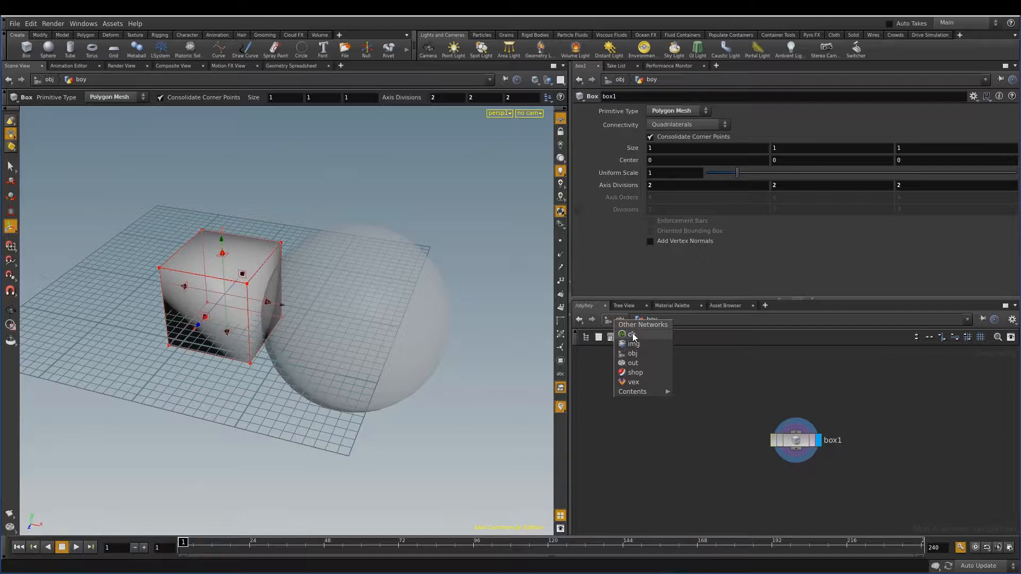
left_click(729, 436)
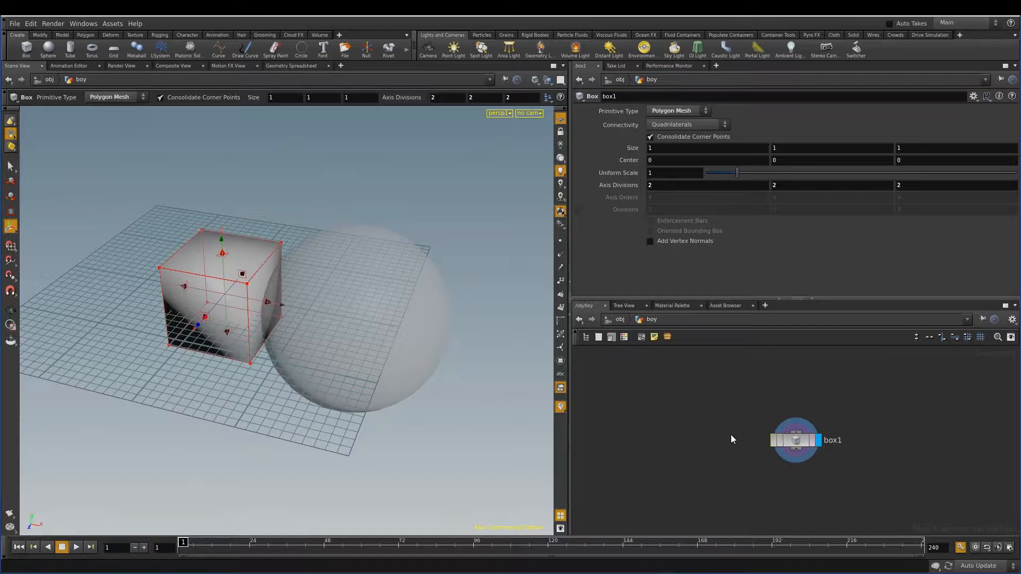
left_click(619, 319)
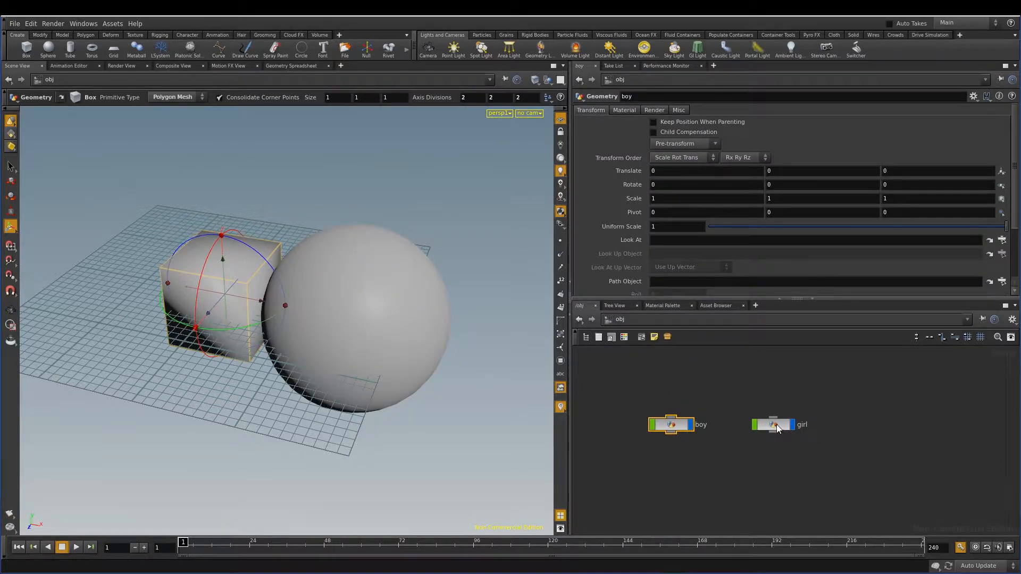
Reposition the girl node beside the boy node, visiting the boy network in between and returning to obj
left_click_drag(777, 424, 764, 425)
double_click(685, 427)
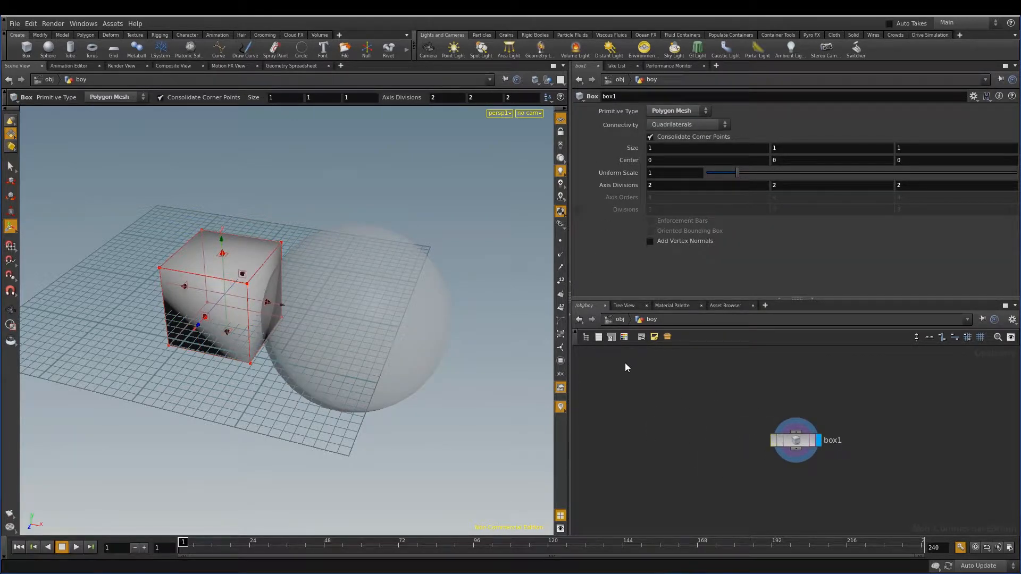
left_click(620, 321)
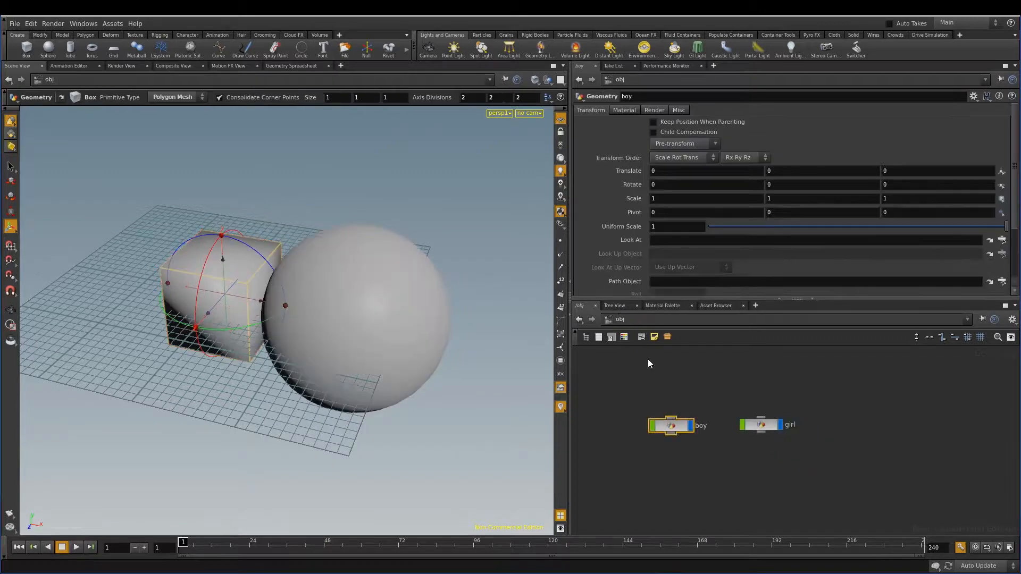
left_click_drag(764, 426, 776, 429)
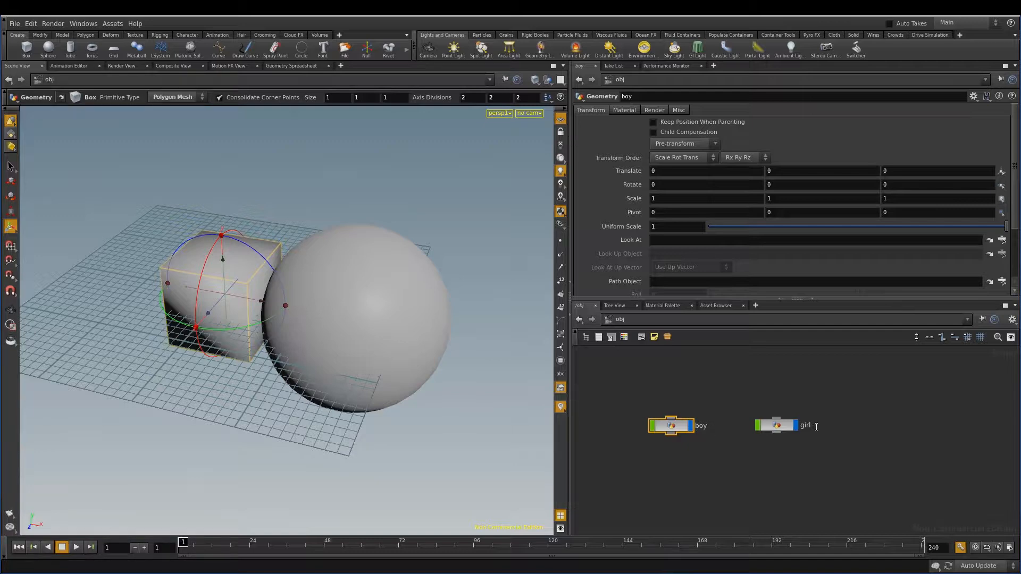
Inside the boy network, reposition the box1 node and set its primitive type to Polygon
double_click(671, 426)
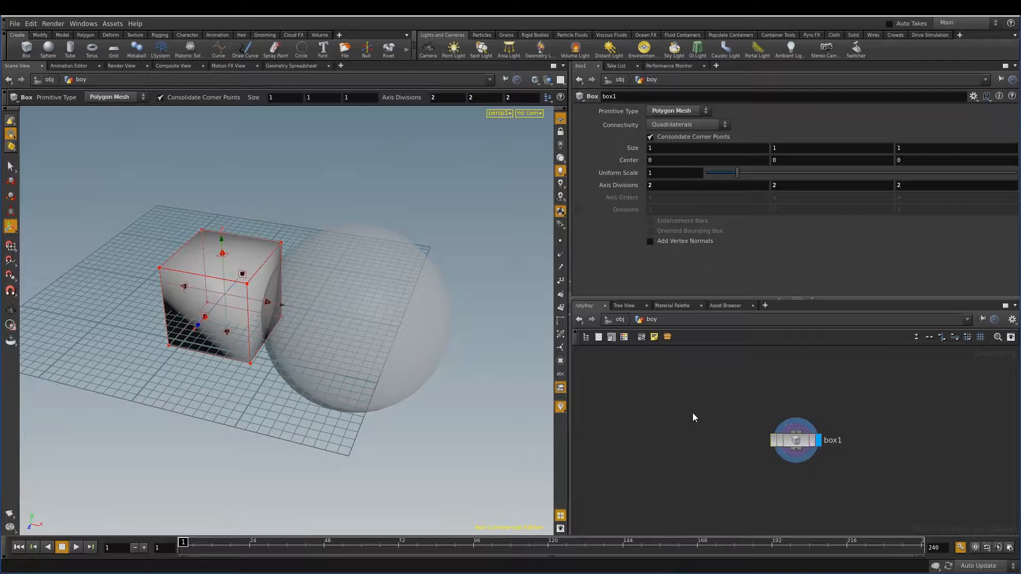
left_click_drag(816, 444, 754, 403)
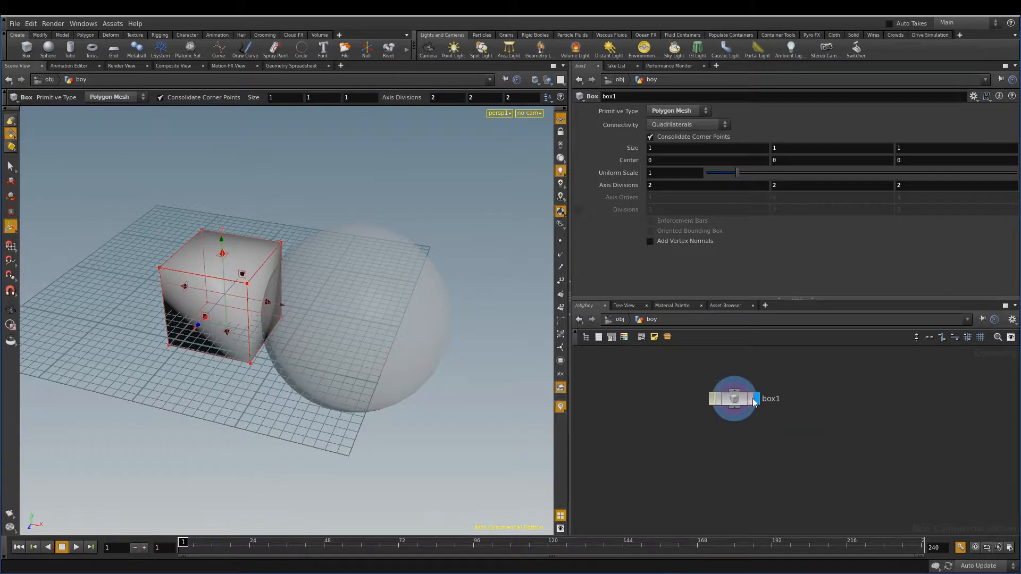
left_click(672, 113)
left_click(669, 121)
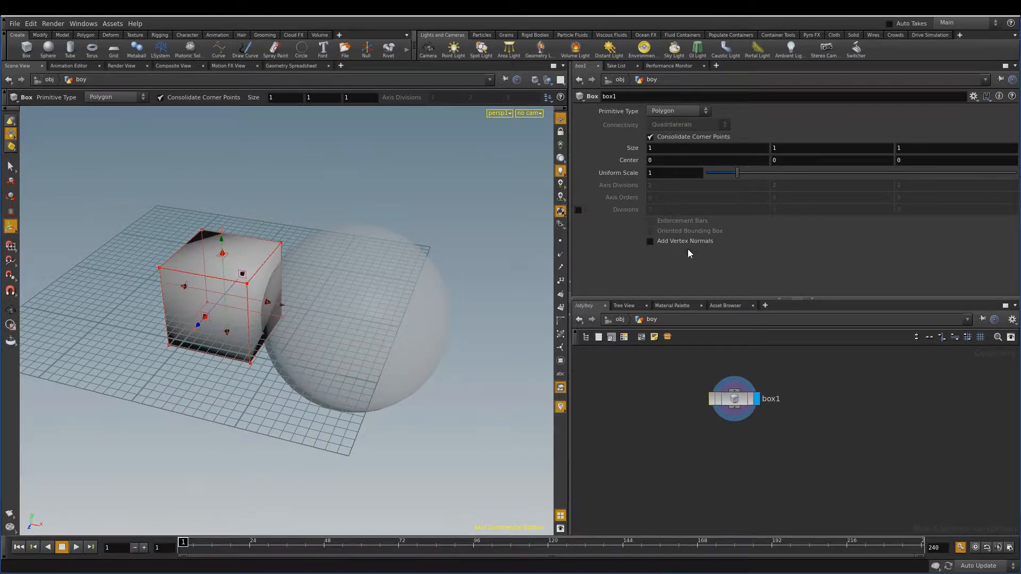
Add a Subdivide node fed by box1's output and place it directly below box1
left_click(735, 408)
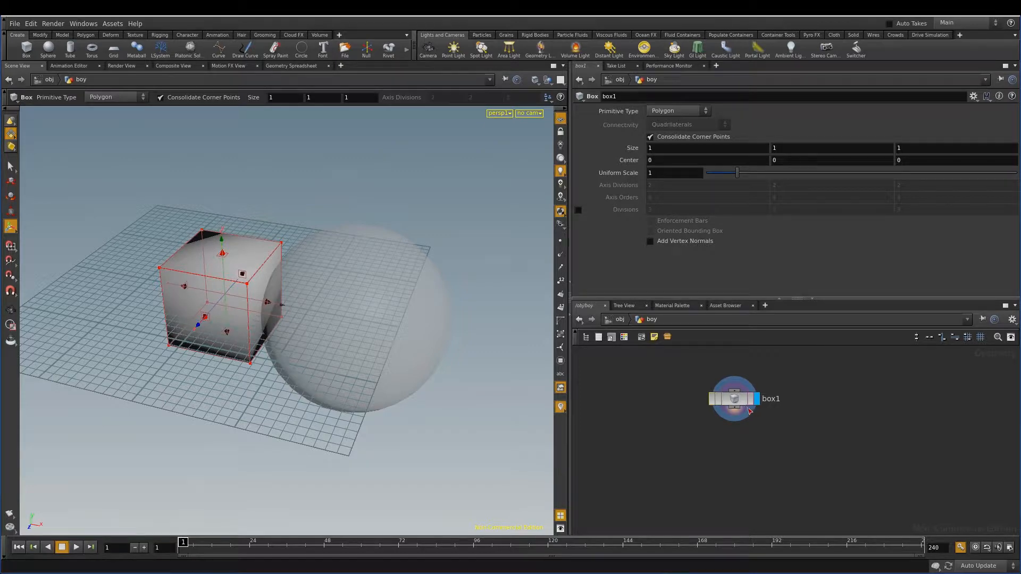
left_click(744, 458)
type("su")
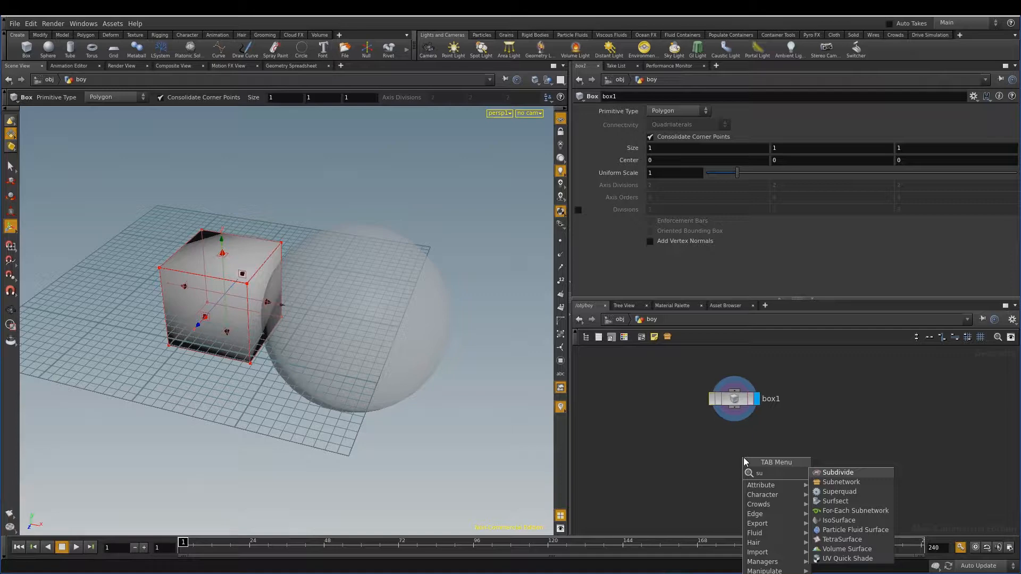
left_click(840, 473)
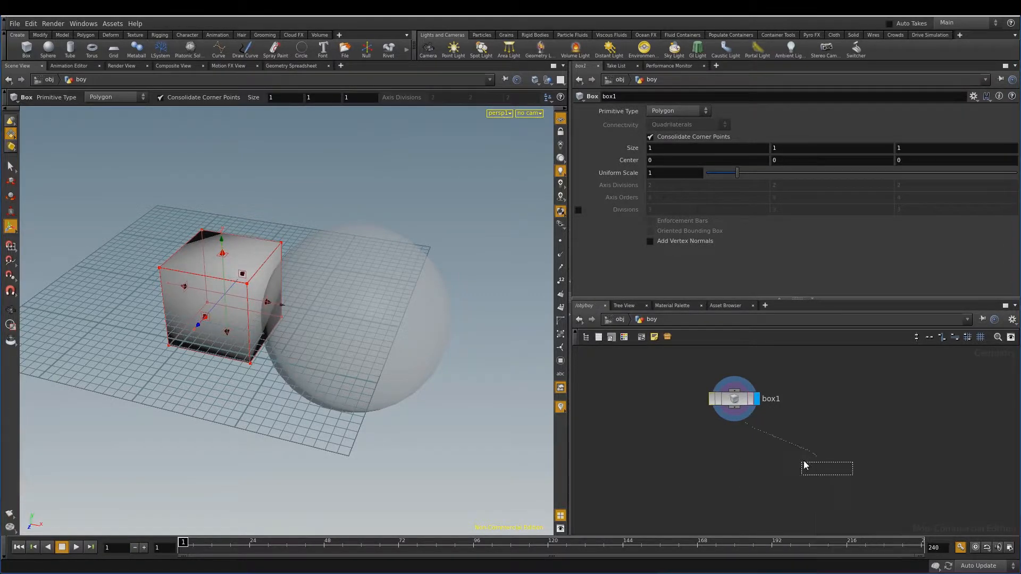
left_click(747, 460)
left_click_drag(755, 458, 745, 459)
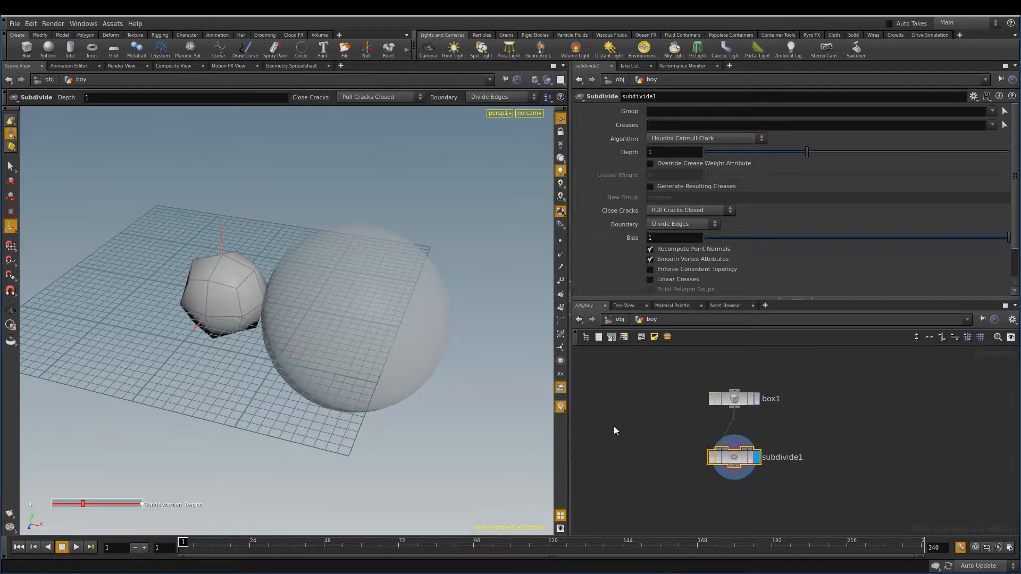
Select faces 19-20 and 14 on the subdivided box and apply a second Subdivide to them
key("s")
left_click(228, 306)
left_click_drag(229, 306, 210, 334, "alt")
key("Return")
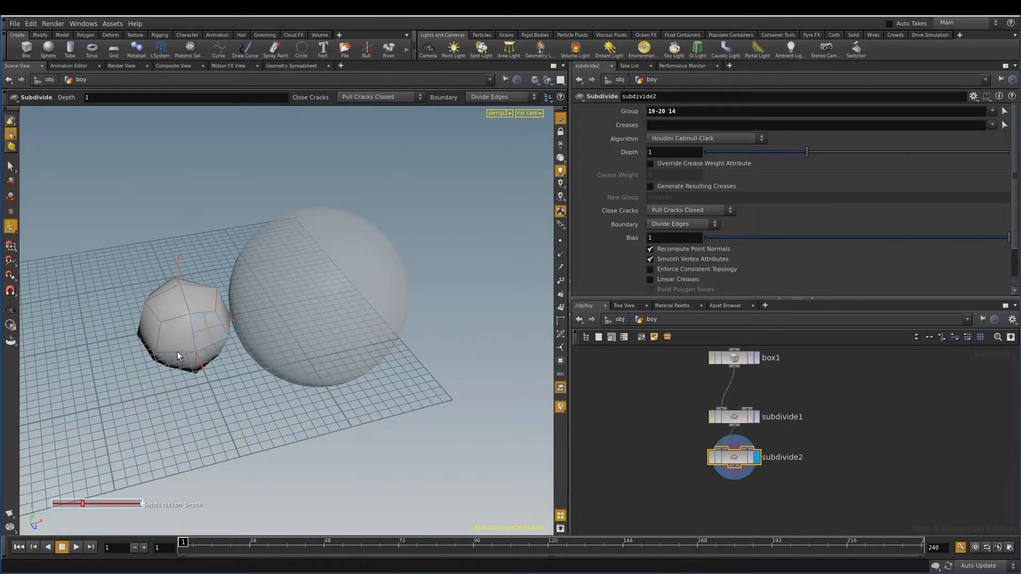
Add an Edit node after the second Subdivide and move edge p26-30 by about 0.06, 0.09, 0.22
key("t")
left_click_drag(201, 354, 231, 341, "alt")
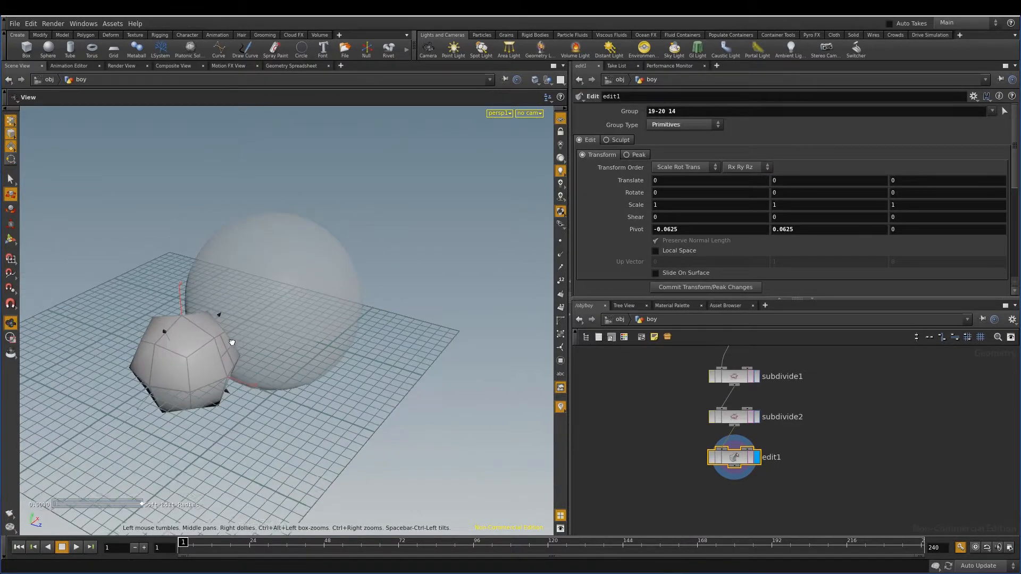
right_click_drag(231, 341, 309, 351, "alt")
left_click(172, 373)
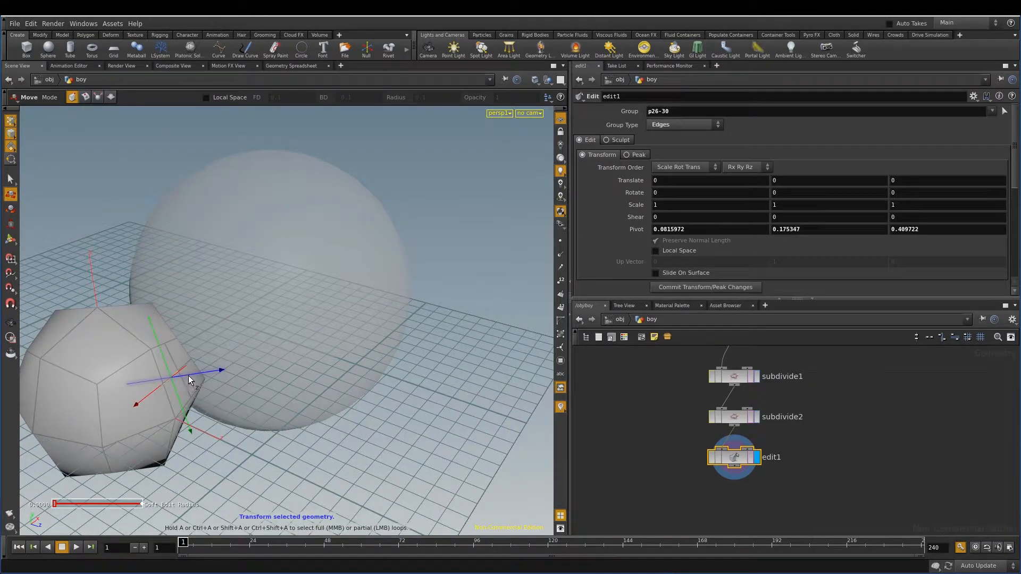
left_click_drag(187, 383, 232, 370)
key("Escape")
right_click_drag(248, 383, 269, 333)
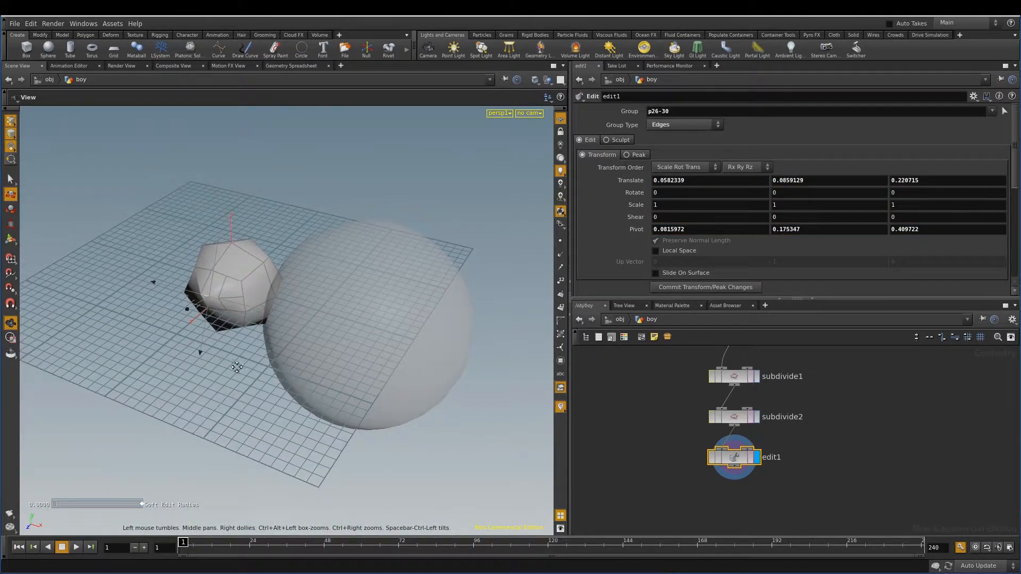
left_click_drag(268, 332, 250, 388)
key("Return")
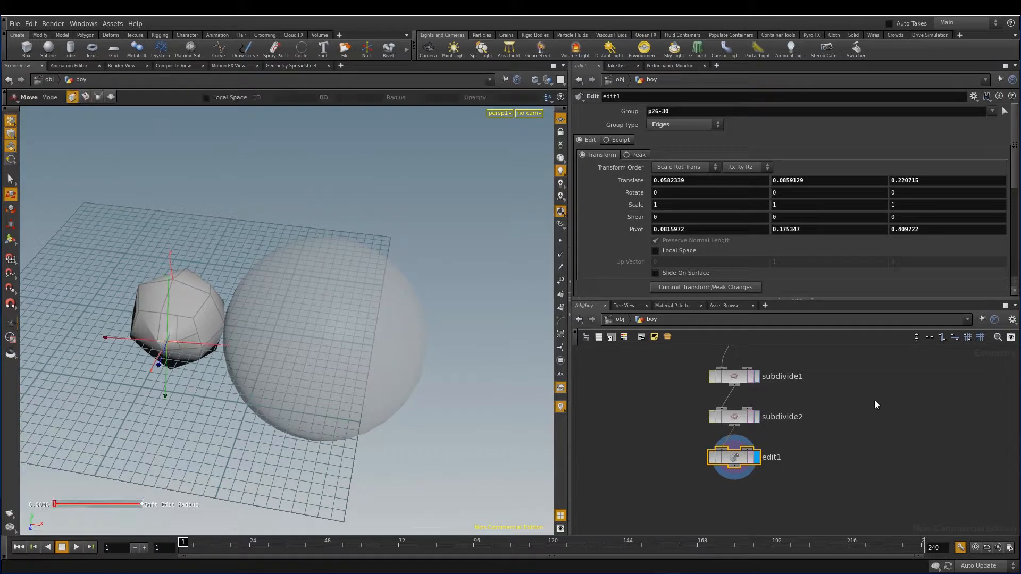
Examine the boy node chain and edited shape, compare them with the girl network's contents, and return inside boy
scroll(873, 404, "down", 3)
scroll(849, 415, "up", 2)
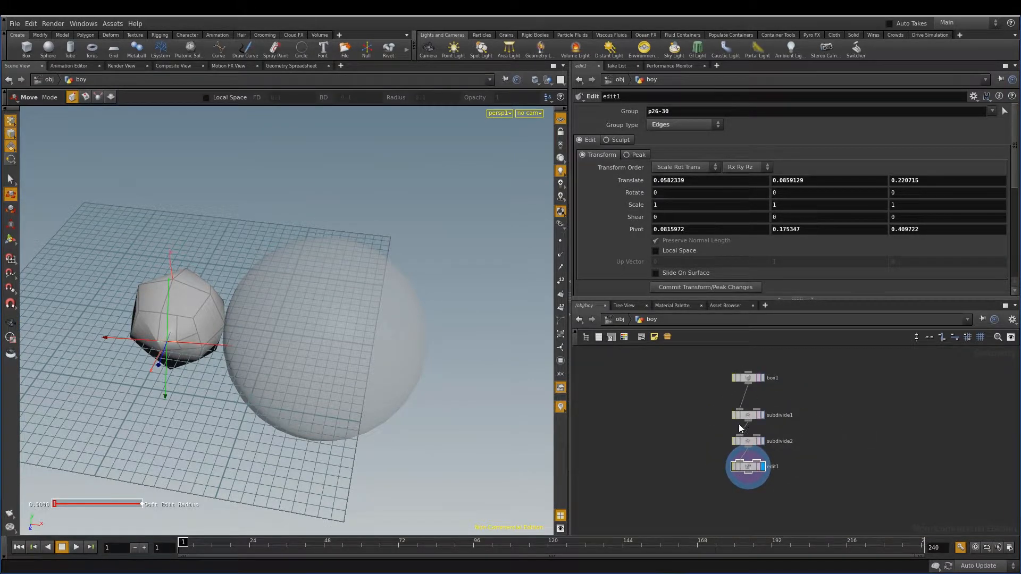
key("Escape")
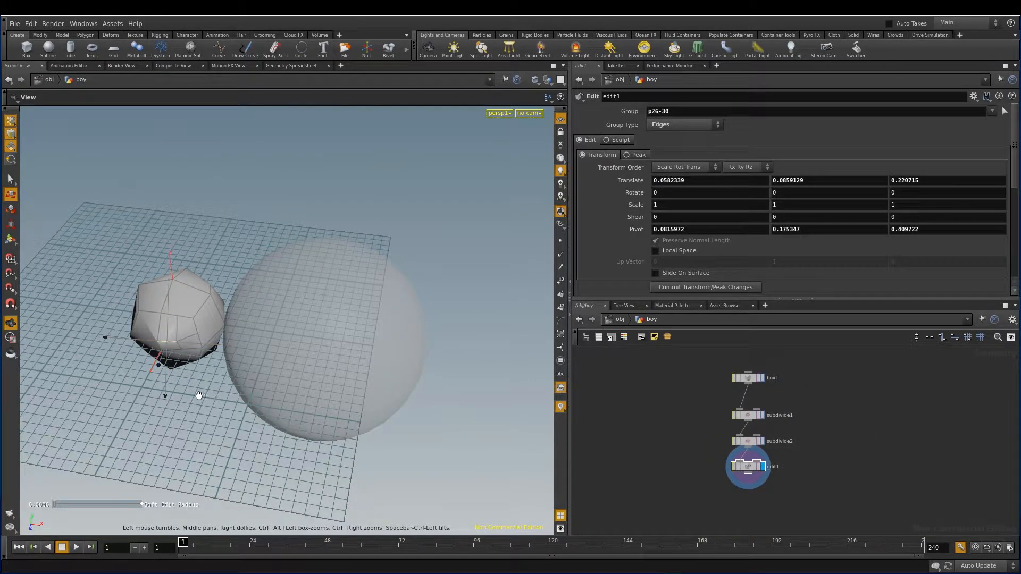
left_click_drag(226, 394, 322, 361)
key("Return")
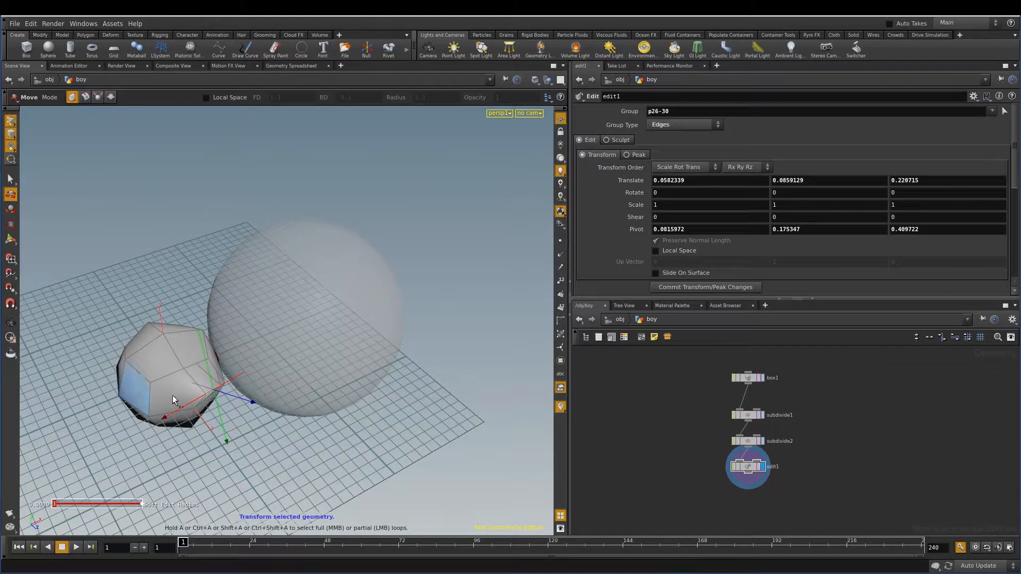
left_click(617, 319)
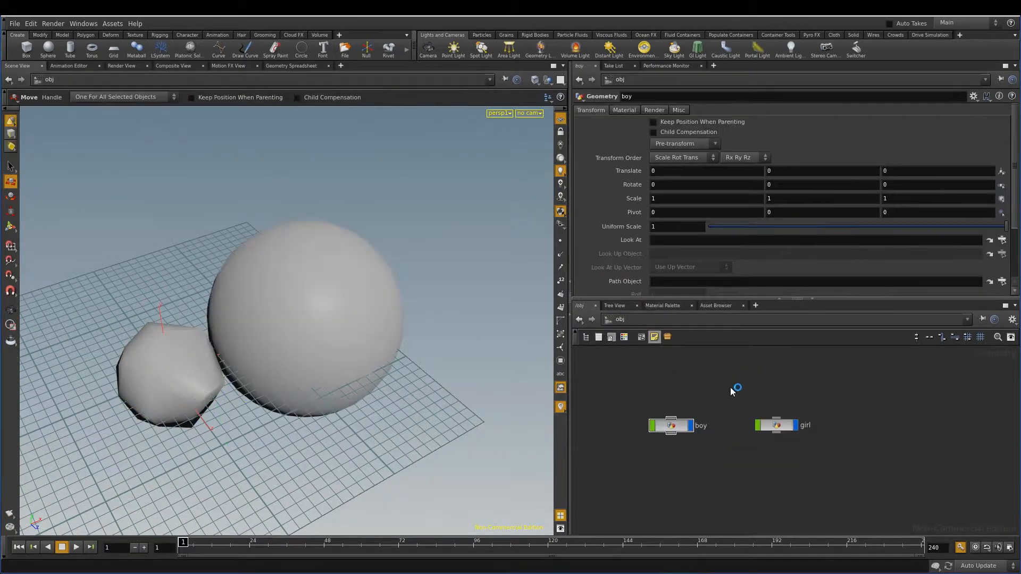
double_click(776, 425)
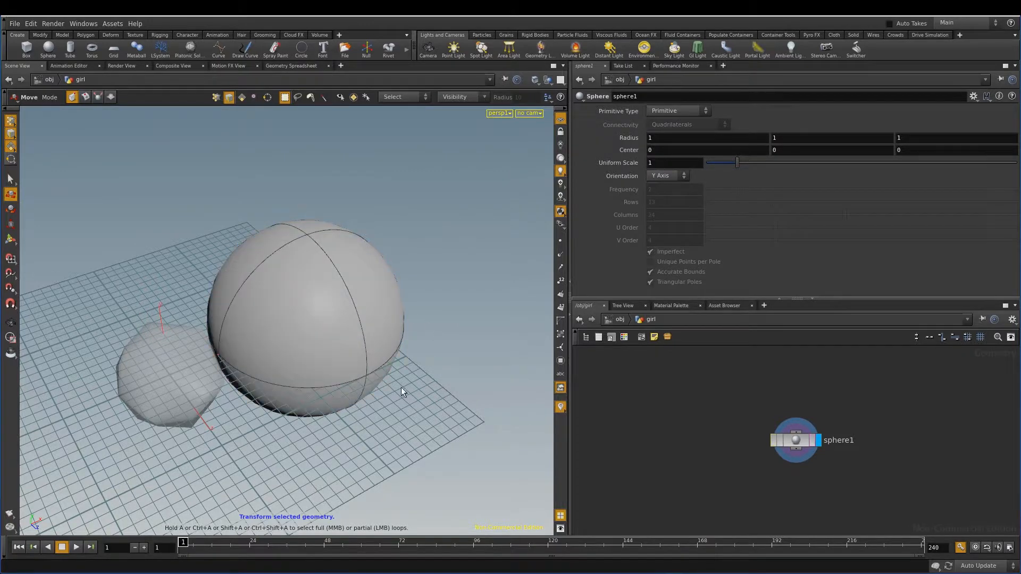
left_click(616, 321)
double_click(669, 426)
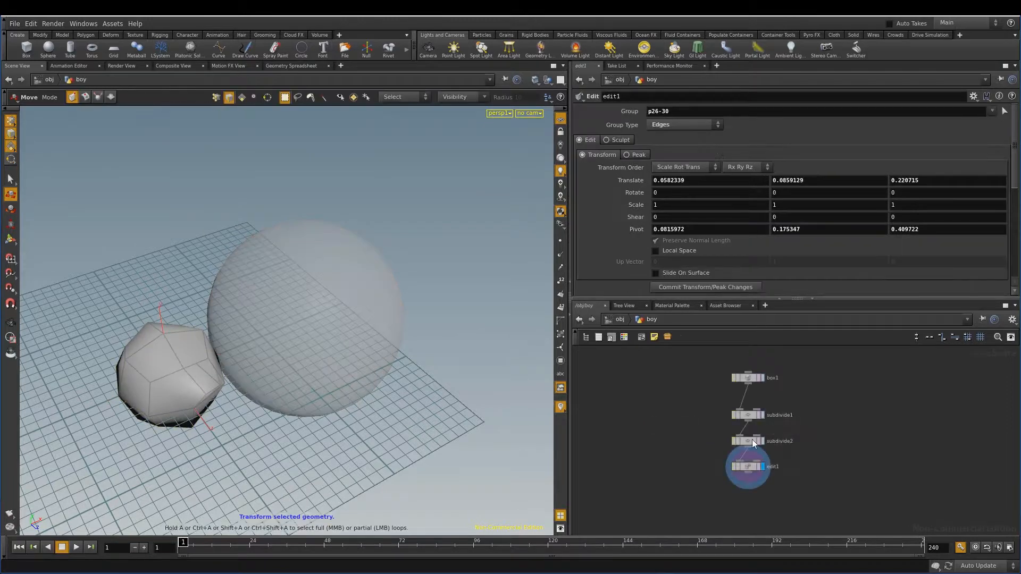
Examine the categories of nodes available inside the boy geometry network and search them for "par"
key("Tab")
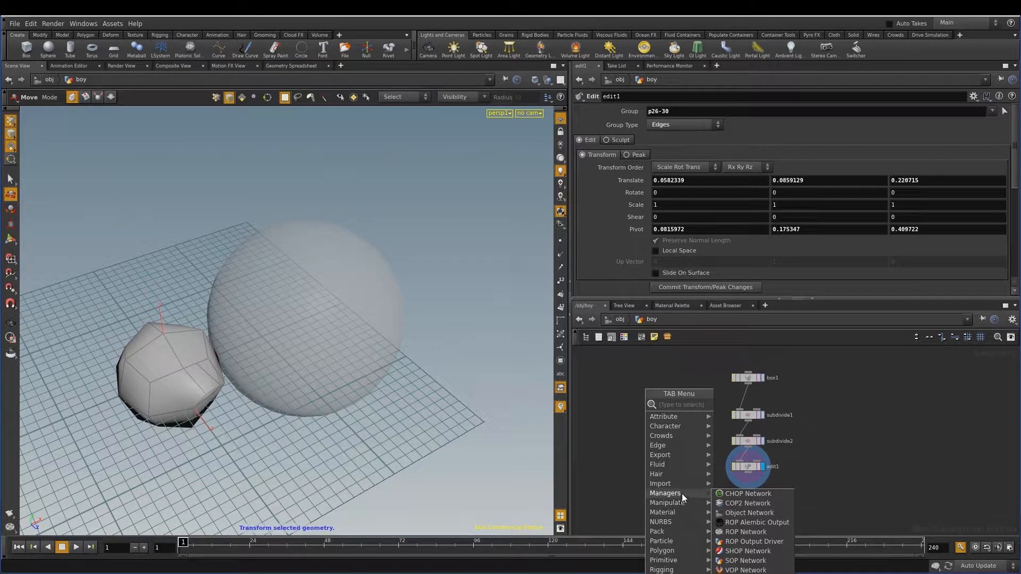
mouse_move(676, 475)
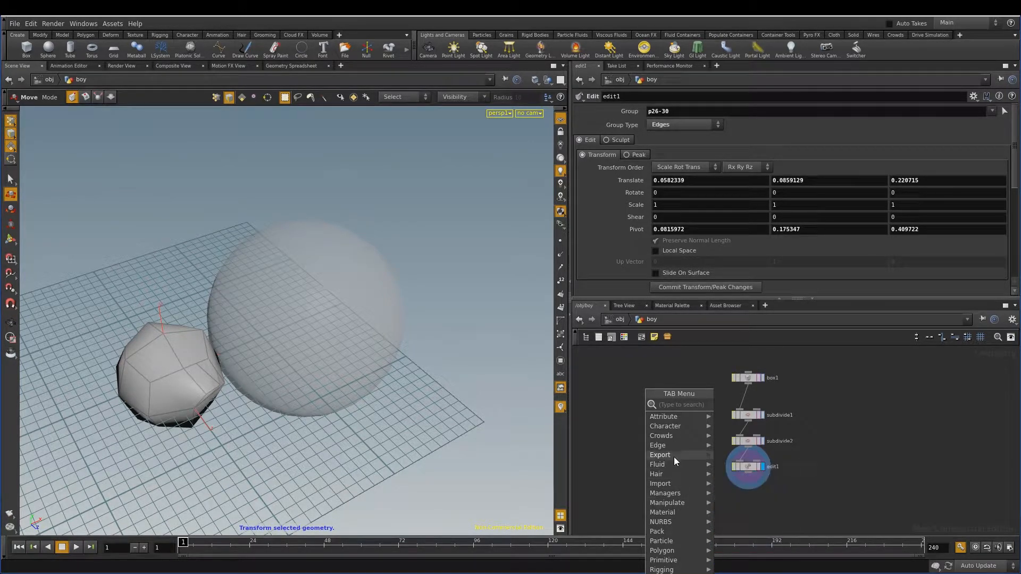
mouse_move(676, 428)
mouse_move(675, 573)
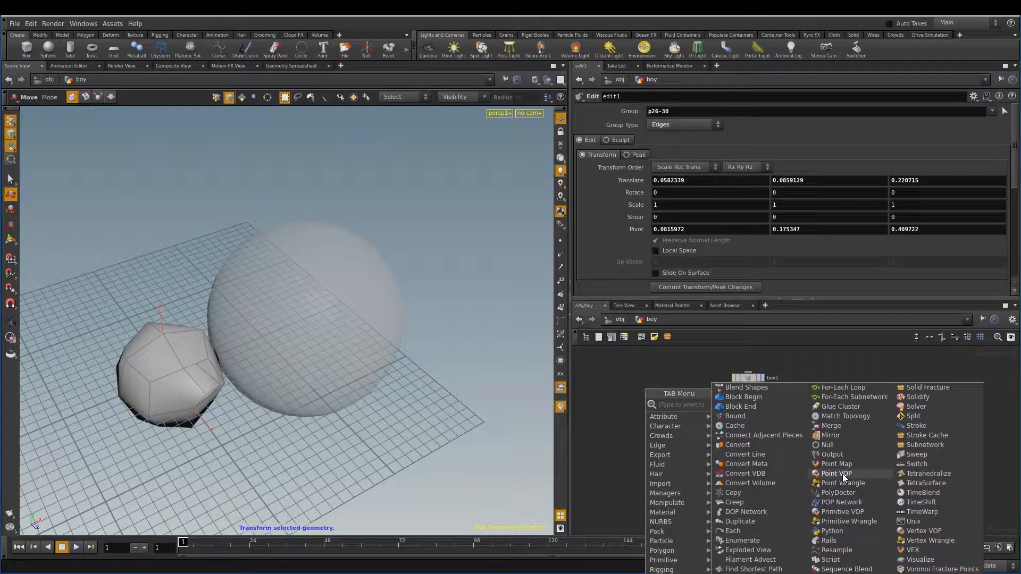
key("Escape")
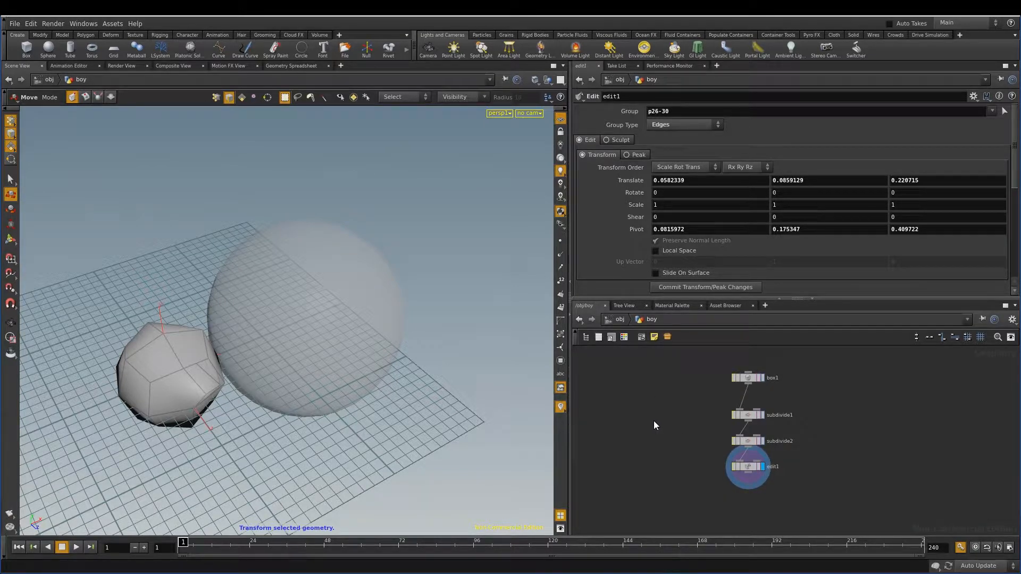
scroll(663, 418, "up", 2)
middle_click_drag(699, 412, 643, 413)
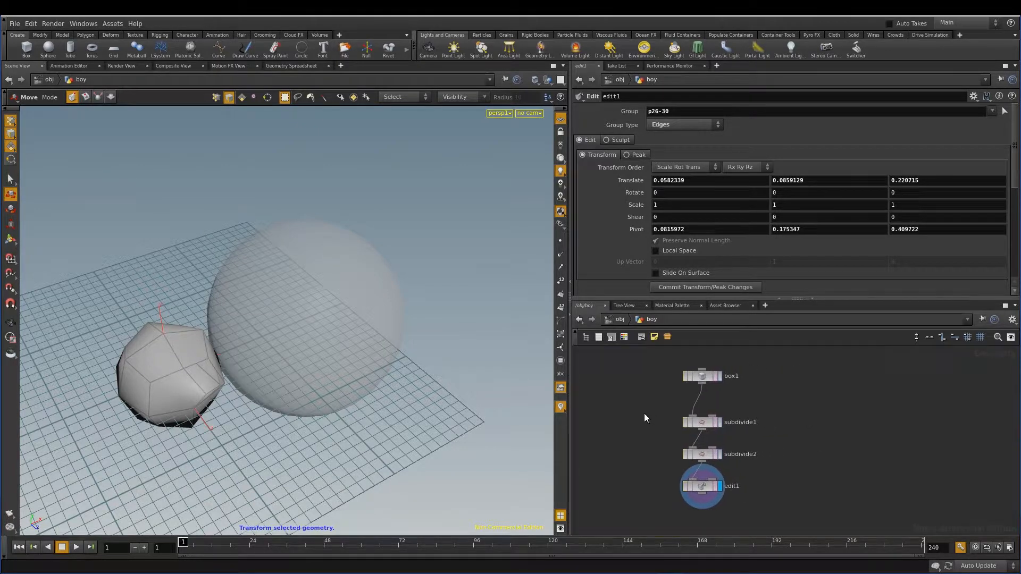
key("Tab")
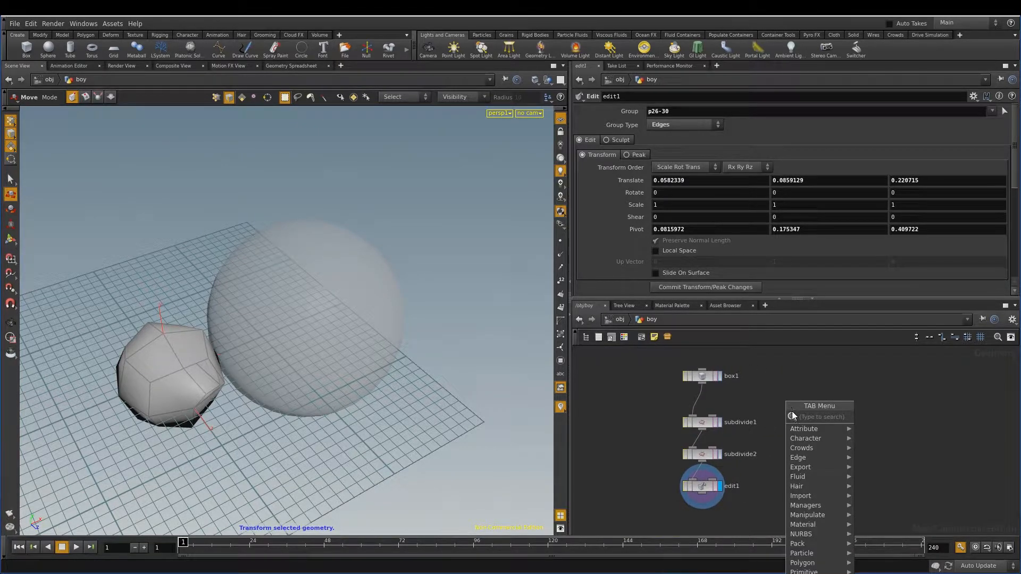
type("par")
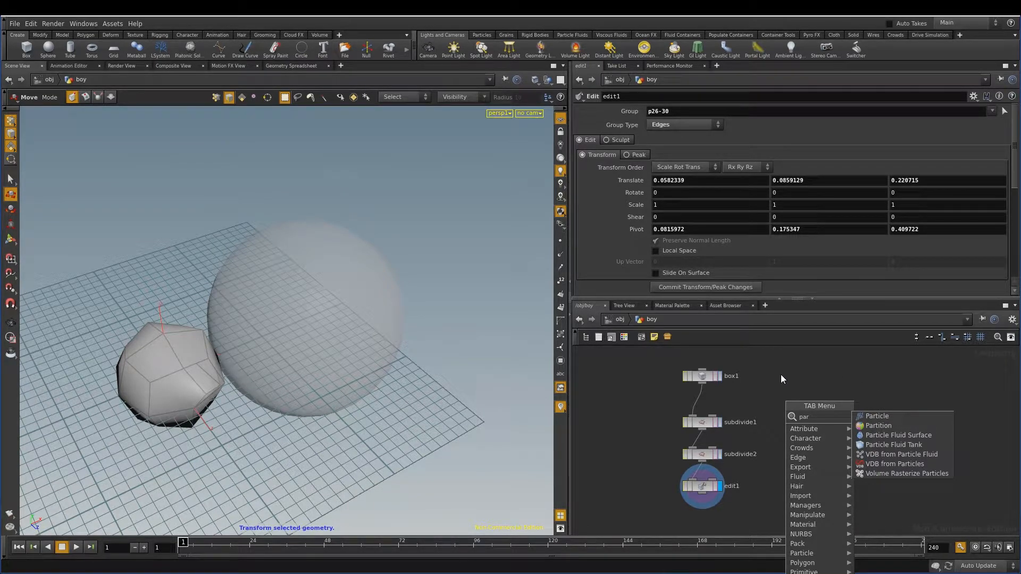
key("Escape")
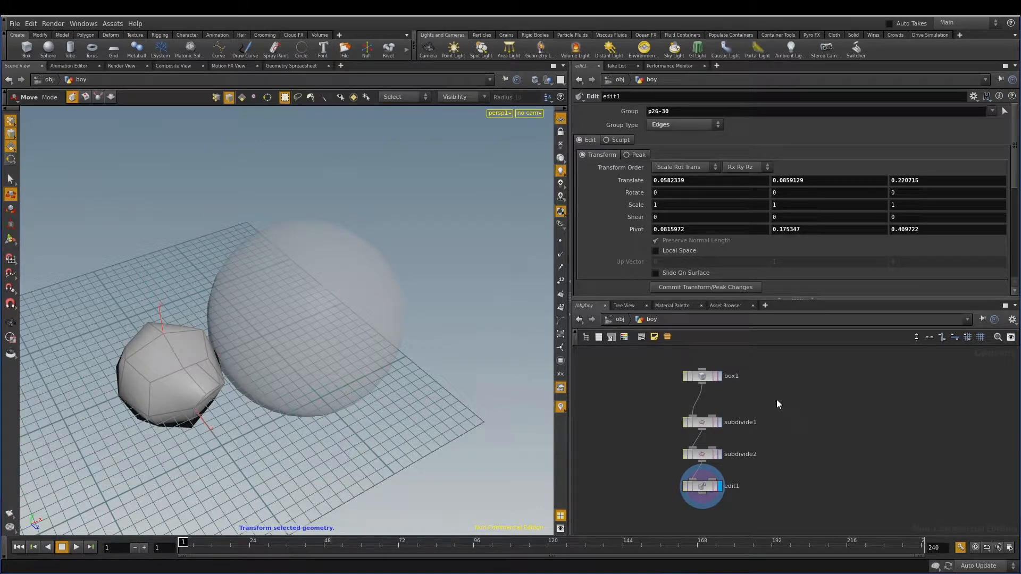
Compare the obj level with the contents of boy, and review the list of other network types
left_click(615, 321)
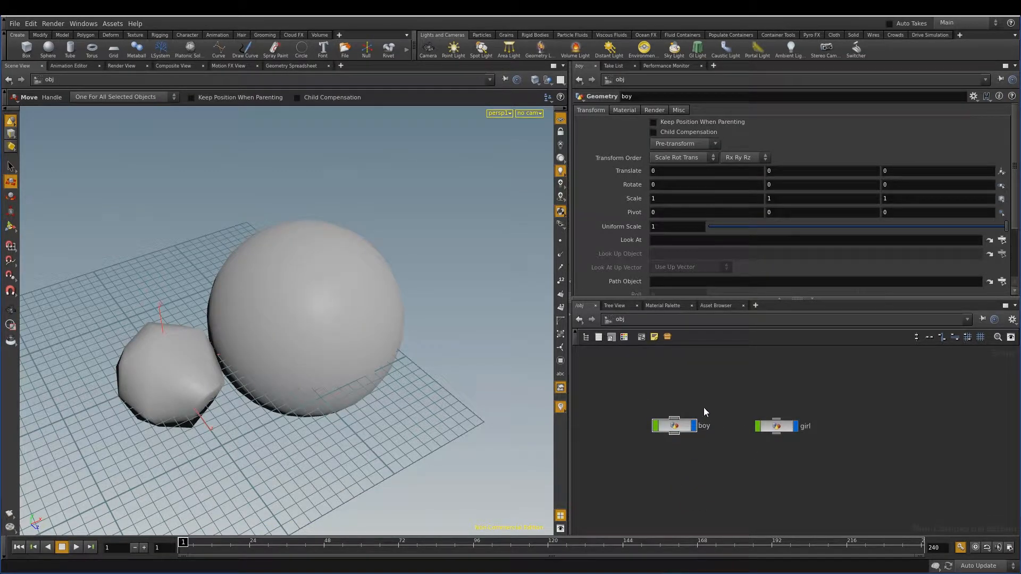
double_click(674, 425)
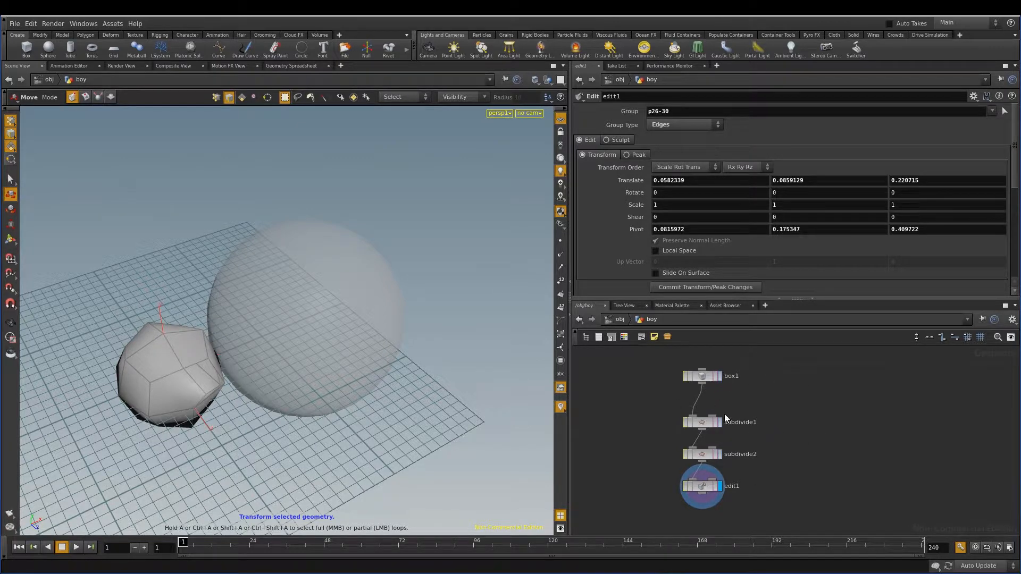
left_click(619, 321)
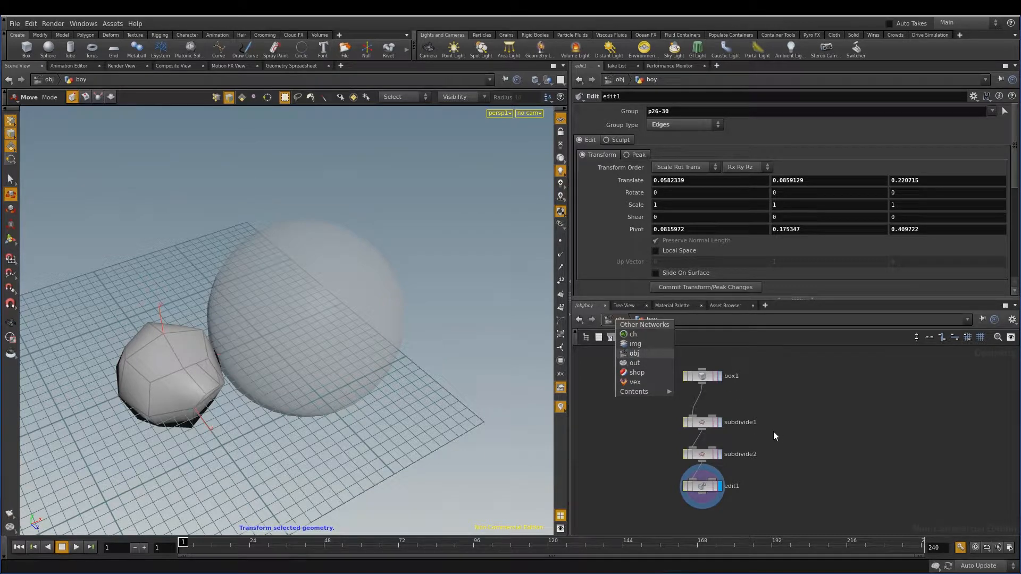
left_click(815, 422)
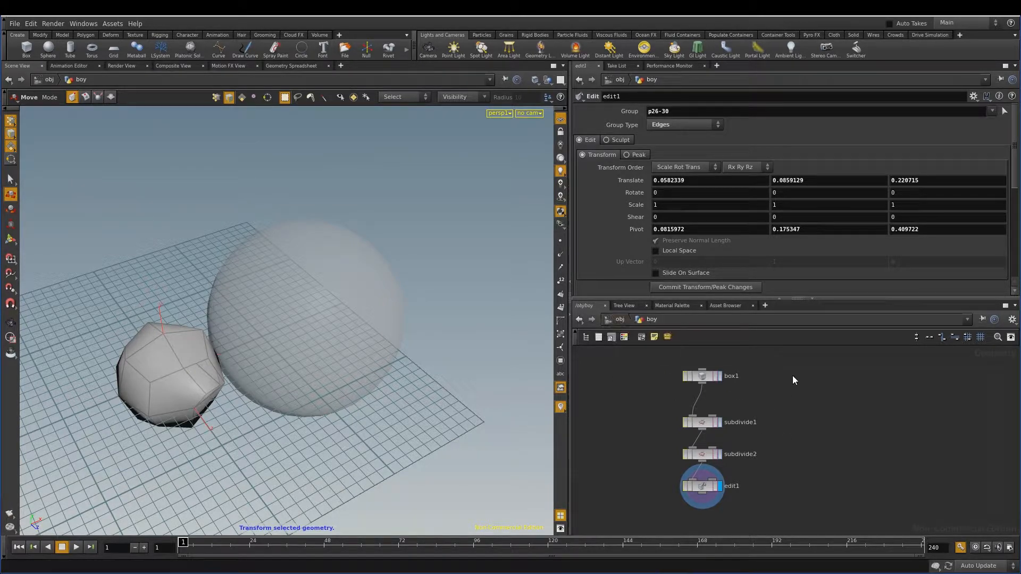
left_click(619, 320)
left_click(676, 428)
double_click(675, 428)
middle_click_drag(702, 422, 748, 421)
left_click(747, 421)
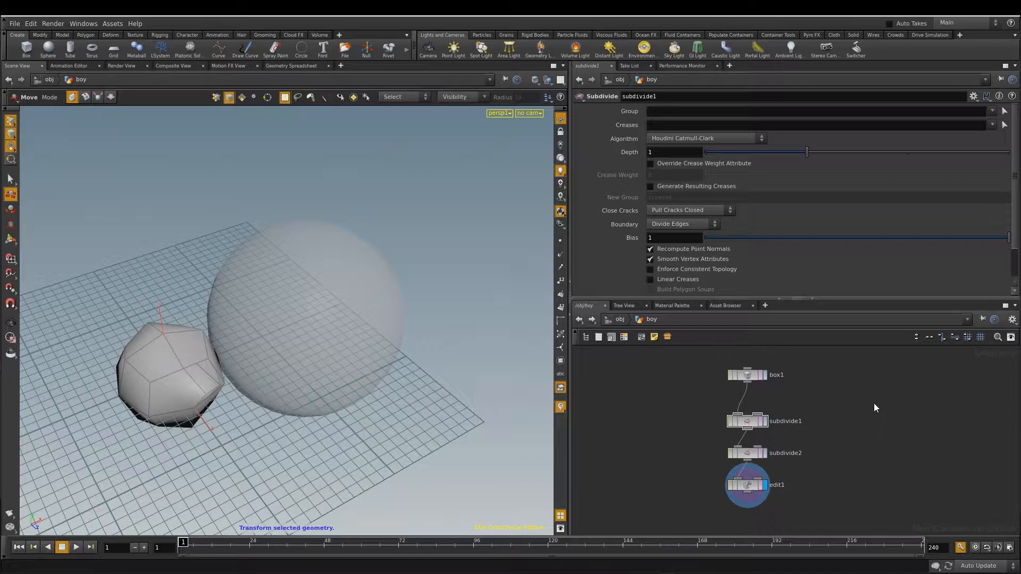
left_click(620, 319)
left_click(621, 318)
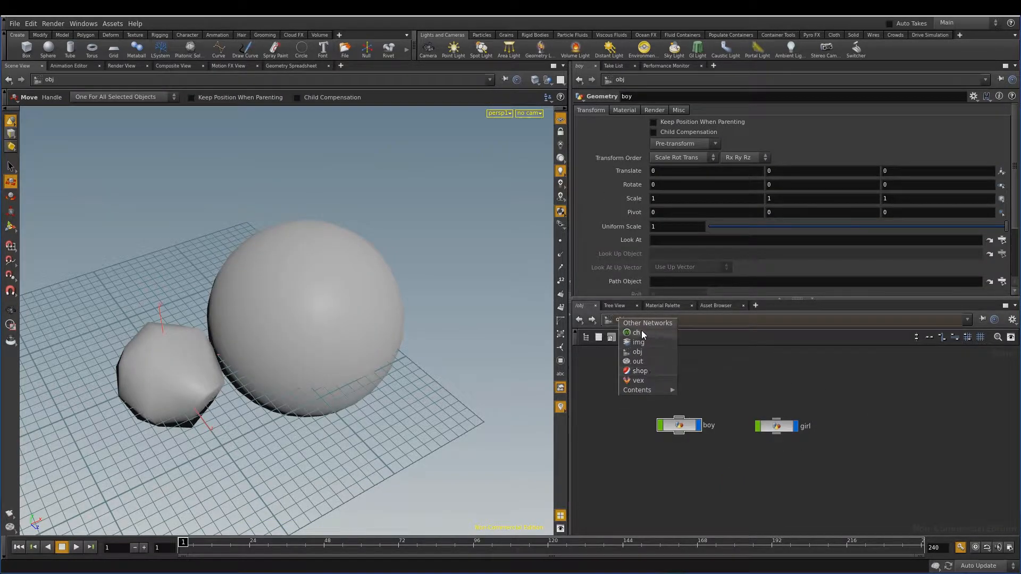
left_click(728, 374)
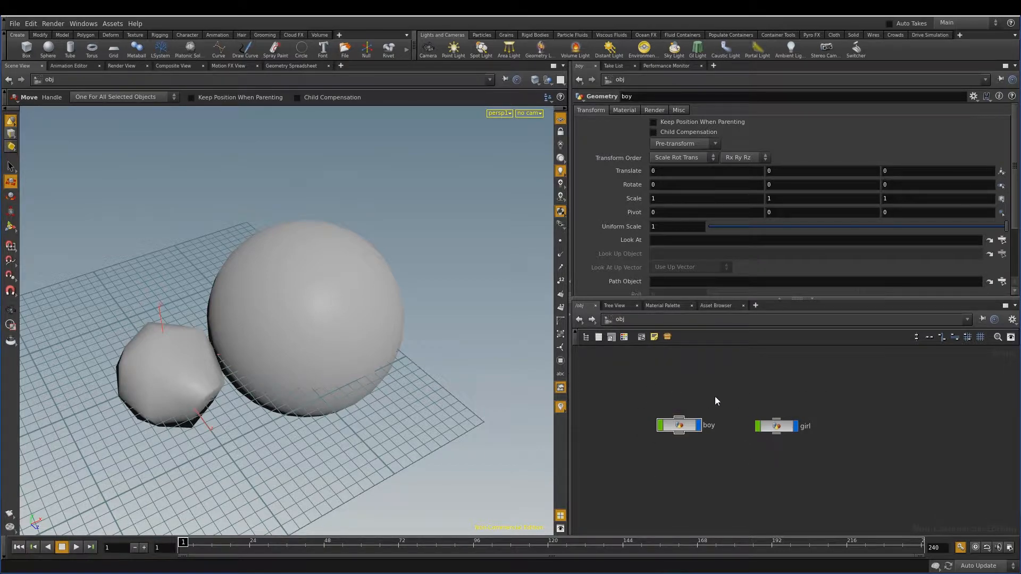
double_click(674, 429)
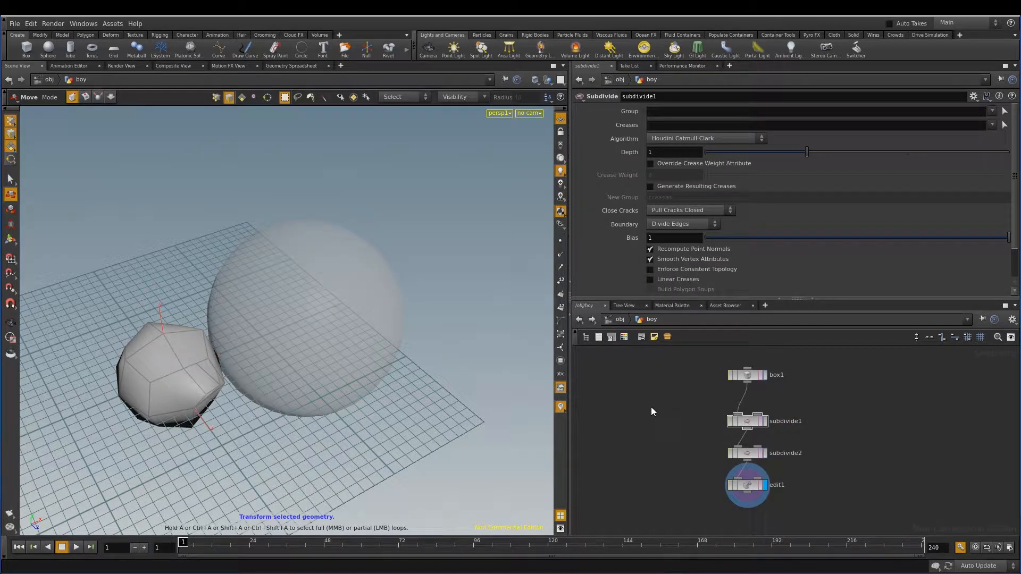
Switch the network editor to the shop network and add a Mantra Surface material there
left_click(618, 318)
left_click(637, 378)
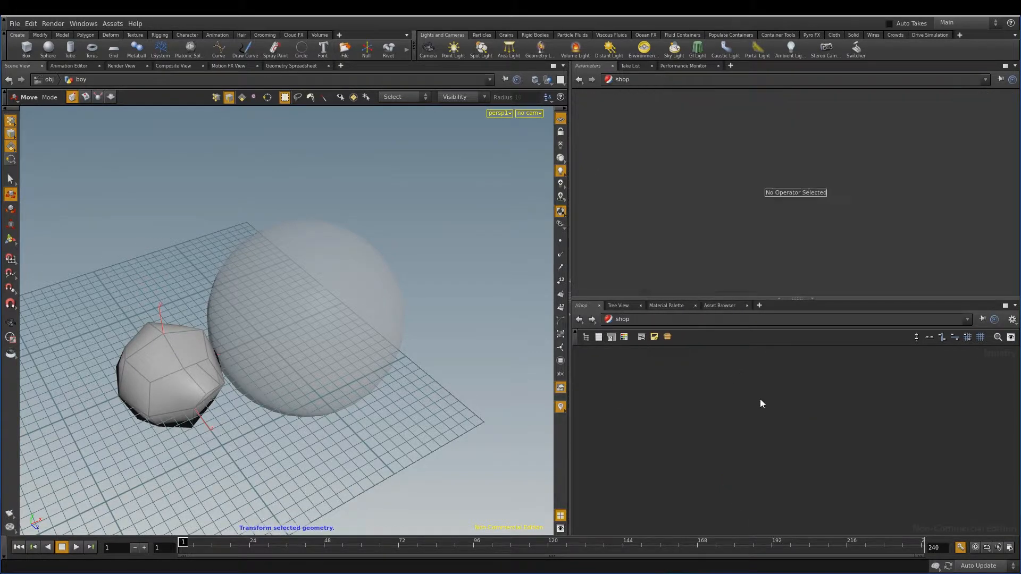
key("Tab")
mouse_move(755, 522)
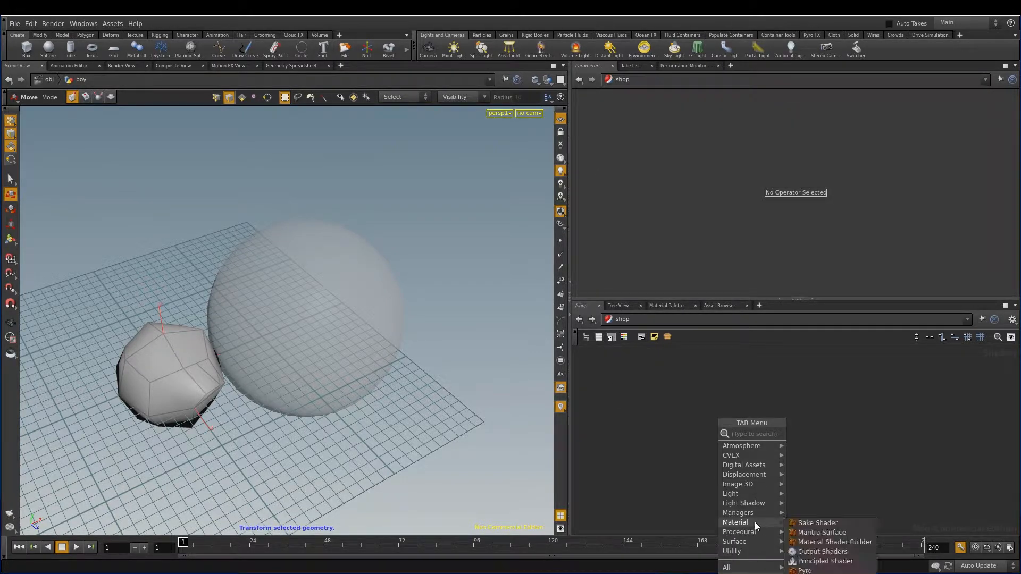
left_click(807, 533)
left_click(777, 439)
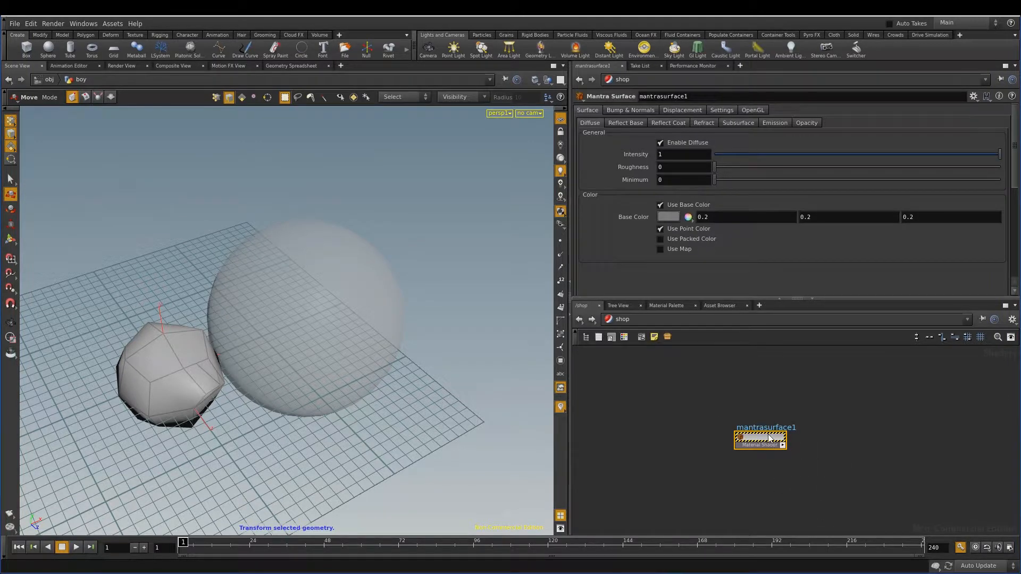
Set the Mantra Surface material's diffuse base color to red (0.9, 0, 0)
left_click(665, 217)
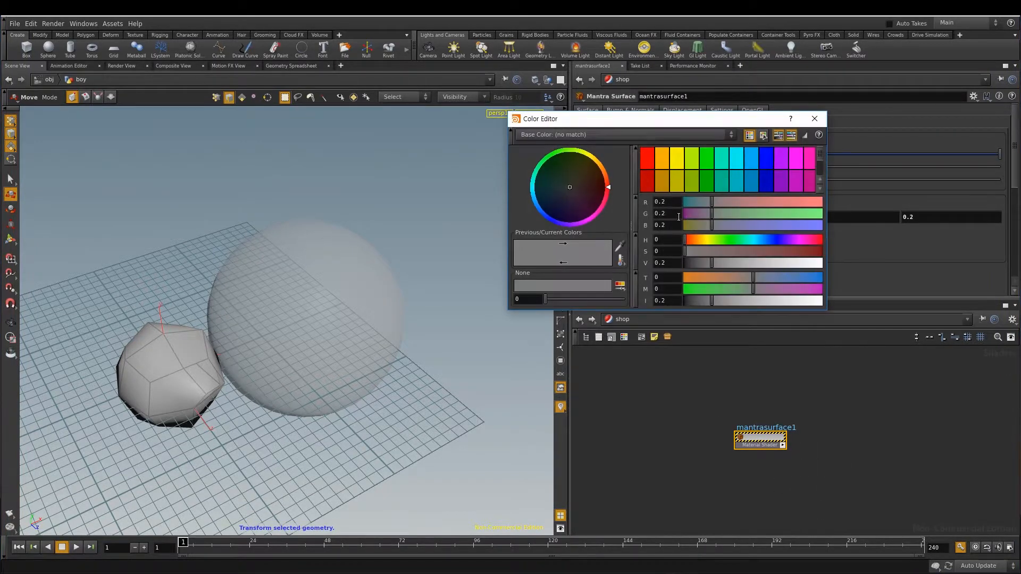
left_click(648, 158)
left_click(817, 122)
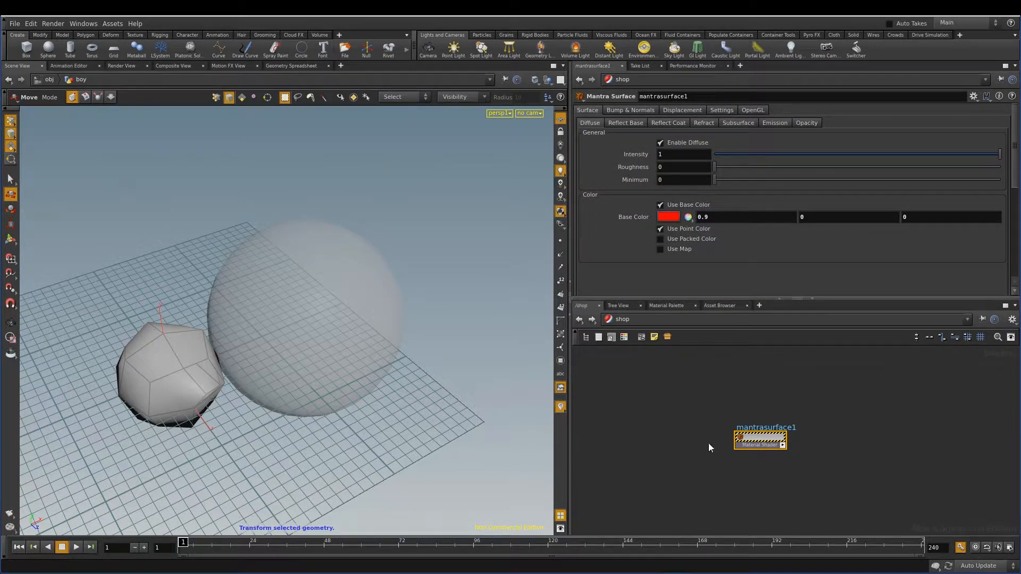
Return to the obj network and assign the material /shop/mantrasurface1 to the boy object
left_click(650, 315)
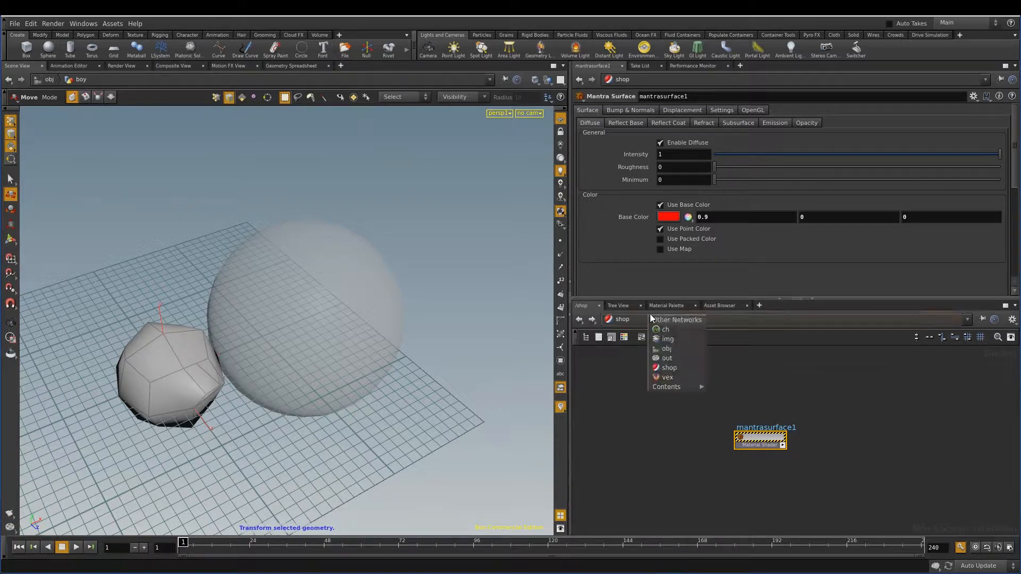
left_click(662, 349)
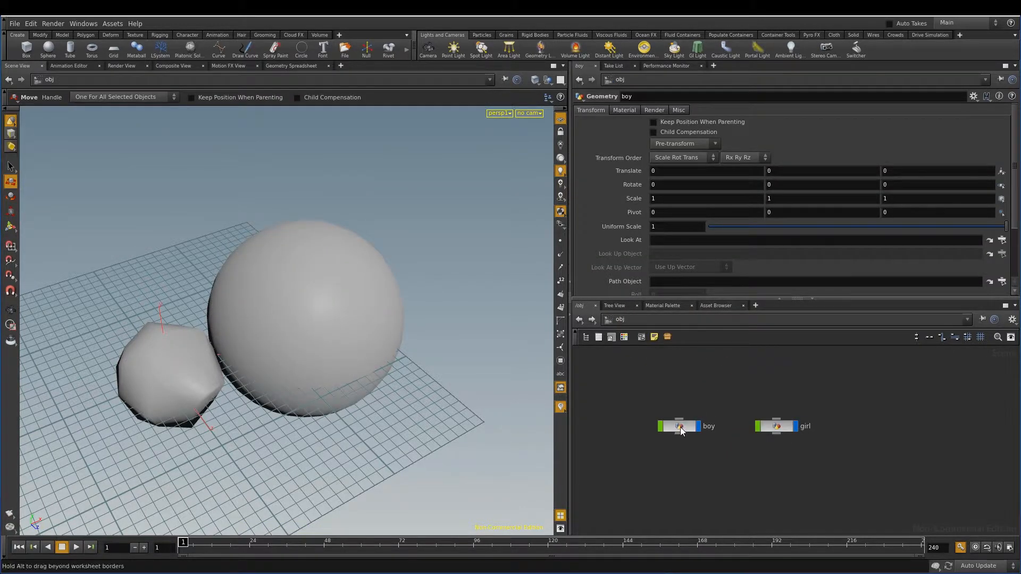
double_click(680, 426)
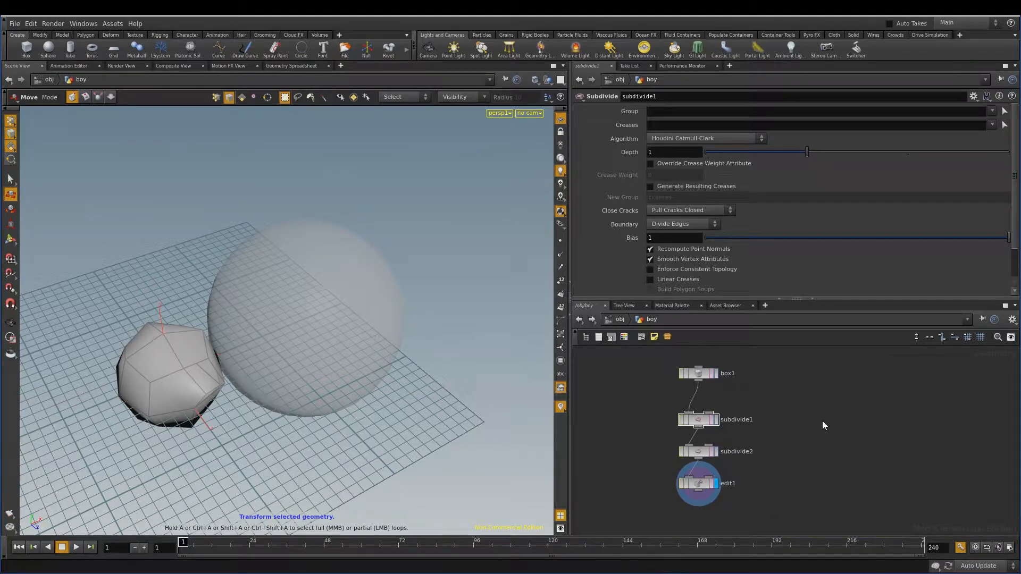
key("u")
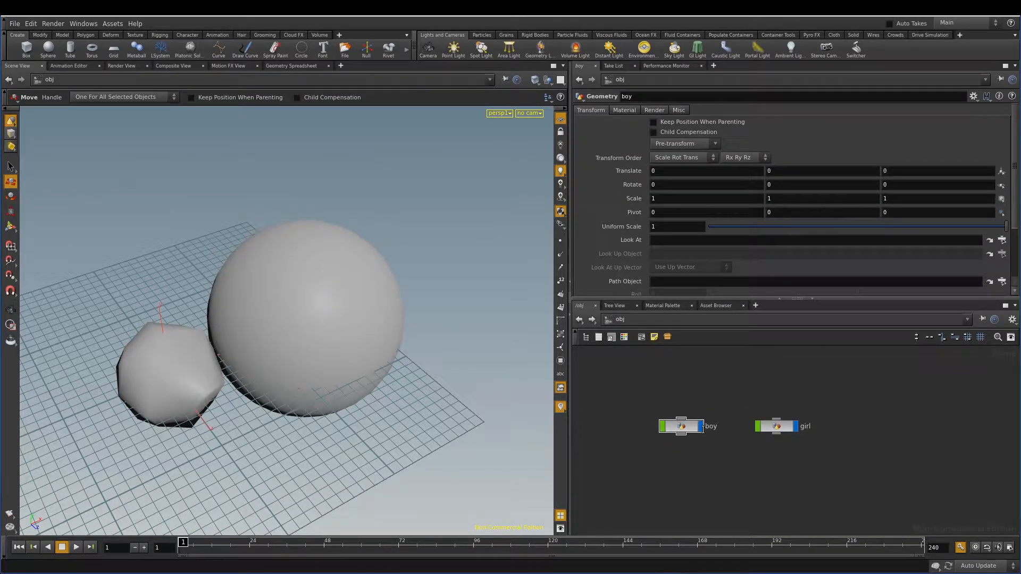
left_click(625, 110)
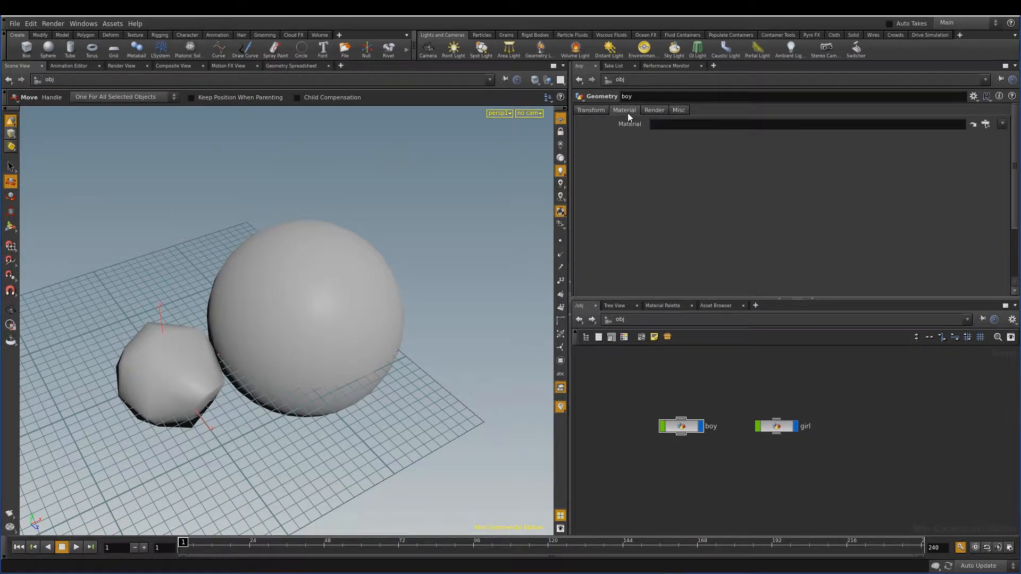
left_click(985, 125)
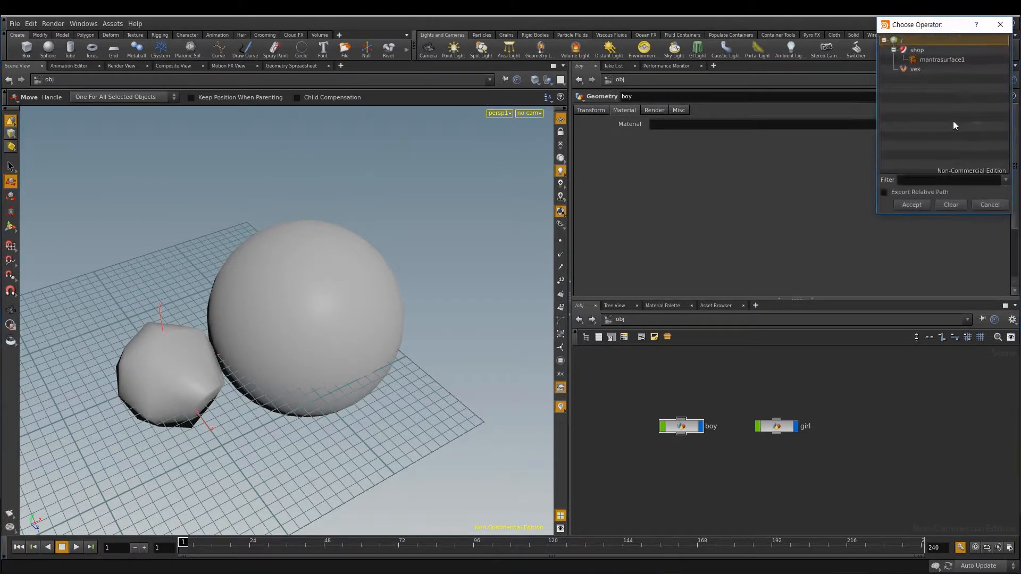
left_click(933, 60)
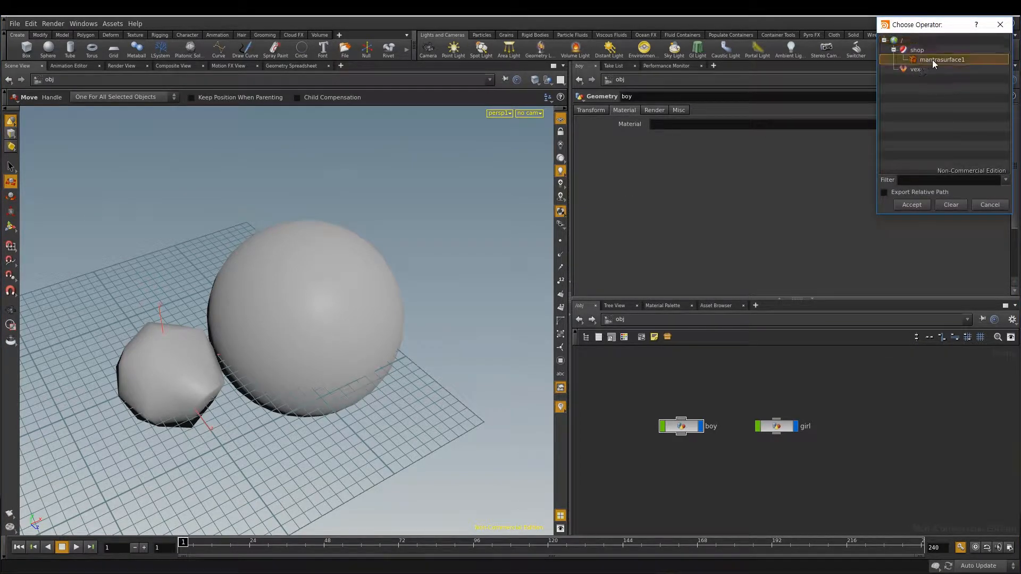
left_click(912, 205)
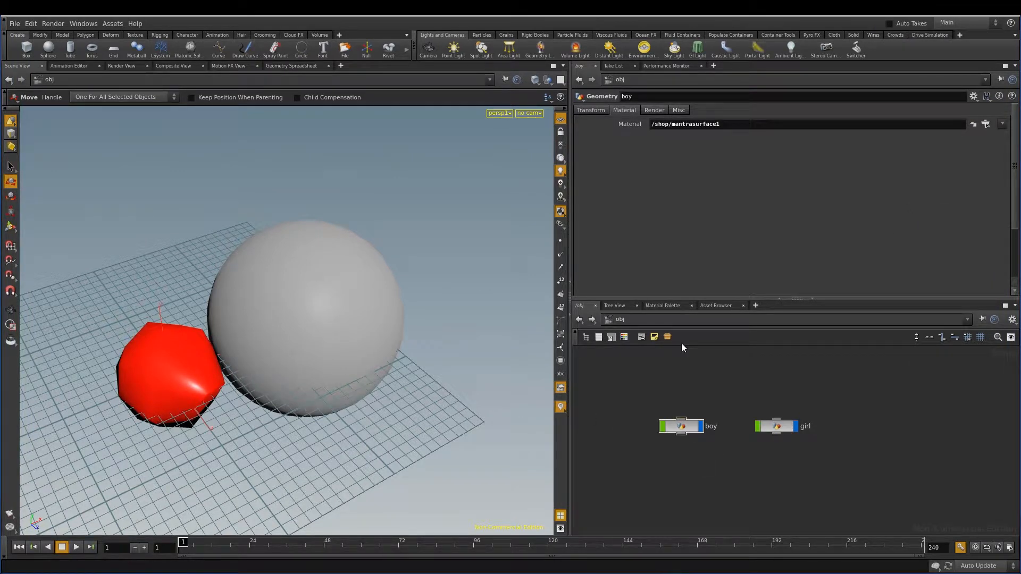
Switch the network editor to the out network and render the scene with mantra1 in the Render View
left_click(672, 320)
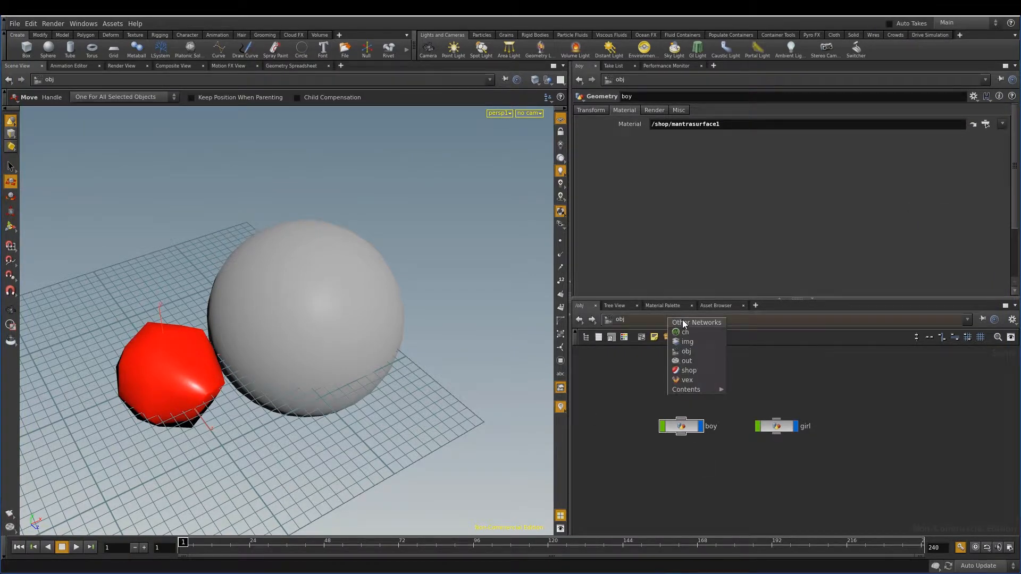
left_click(687, 361)
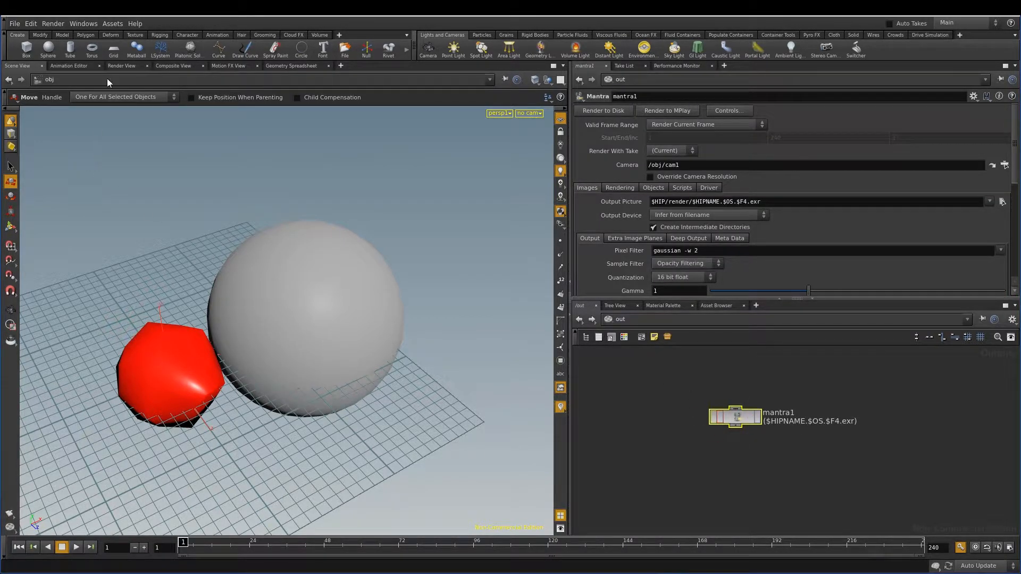
left_click(120, 65)
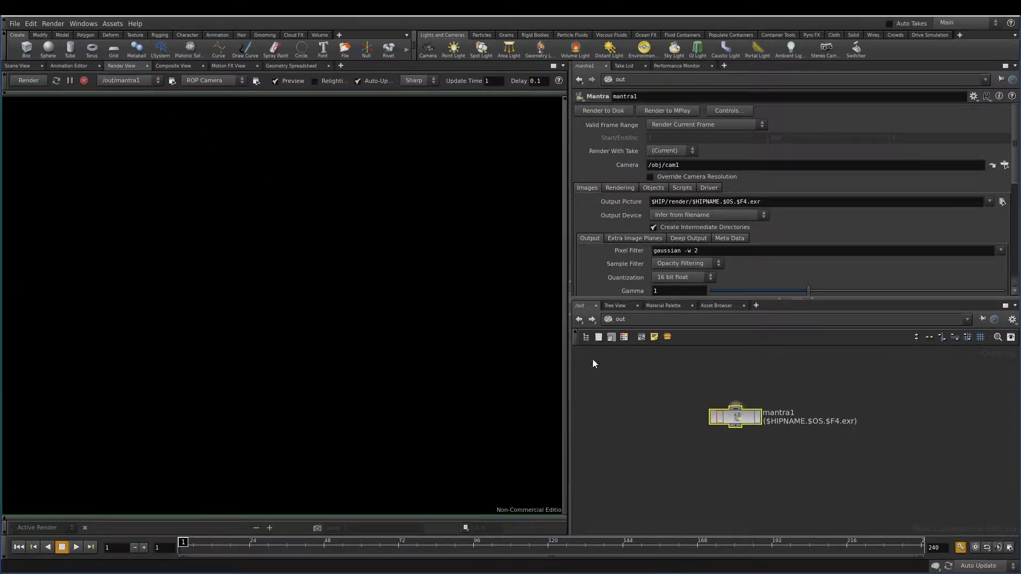
left_click(29, 81)
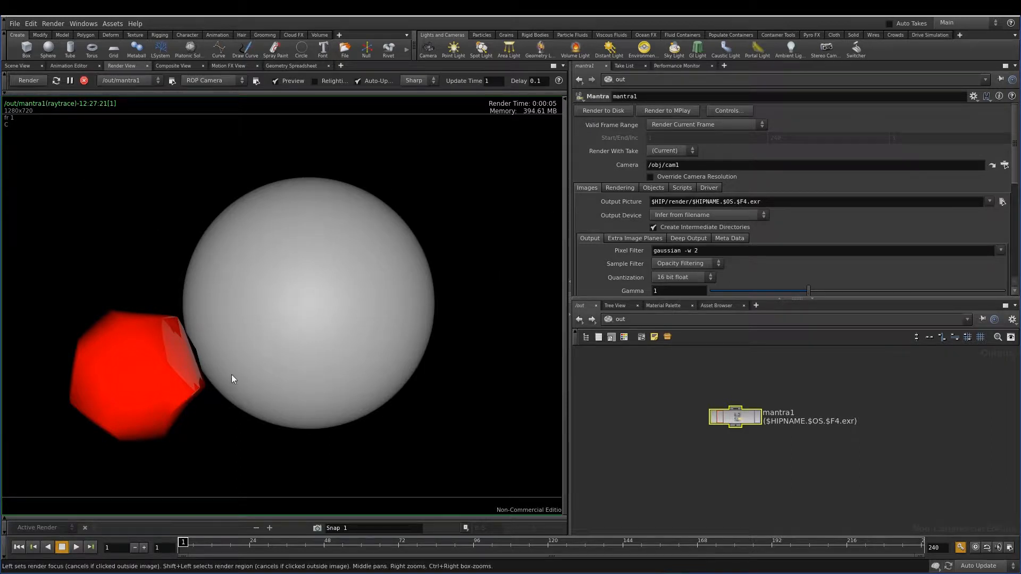
Go back to the Scene View and return the network editor to the obj network
left_click(18, 66)
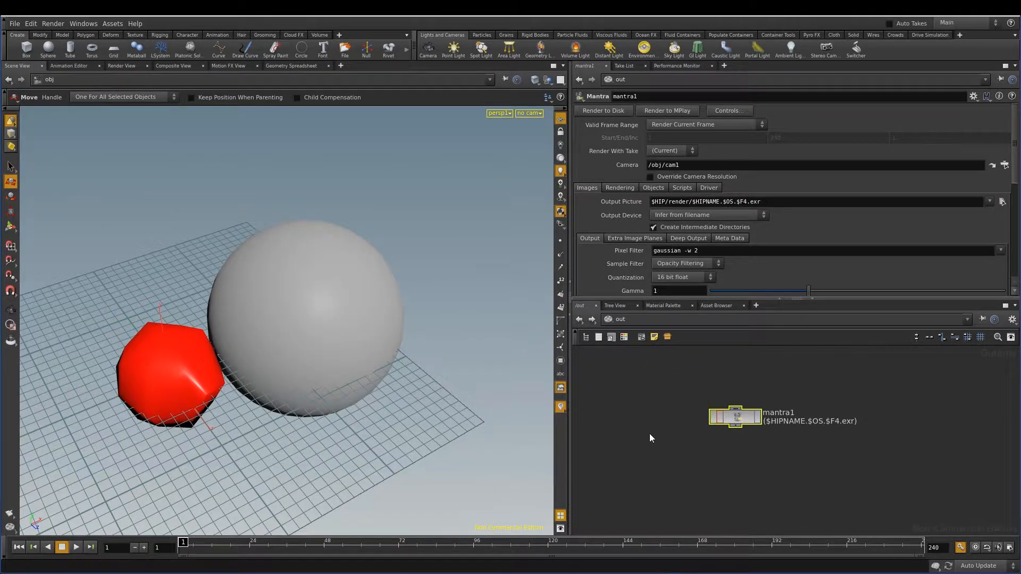
left_click(636, 318)
left_click(686, 350)
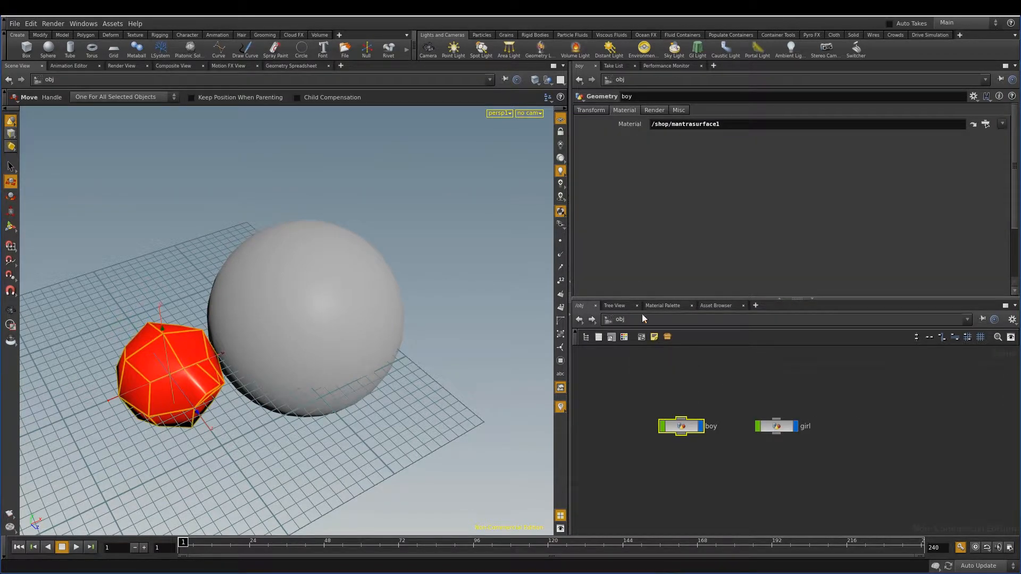
Check the default paths of the network types in the help page and the list of other networks
left_click(623, 321)
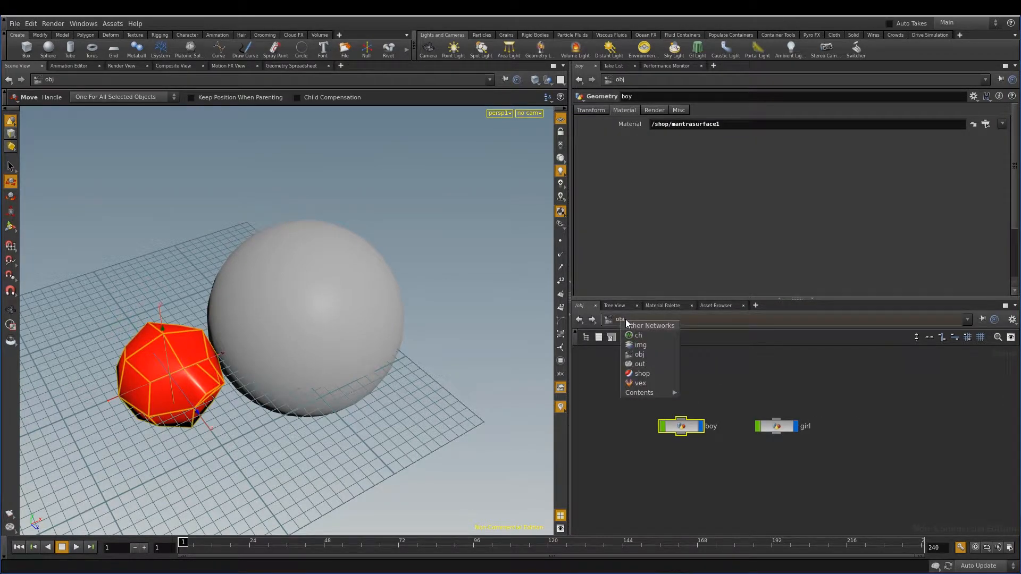
left_click(639, 354)
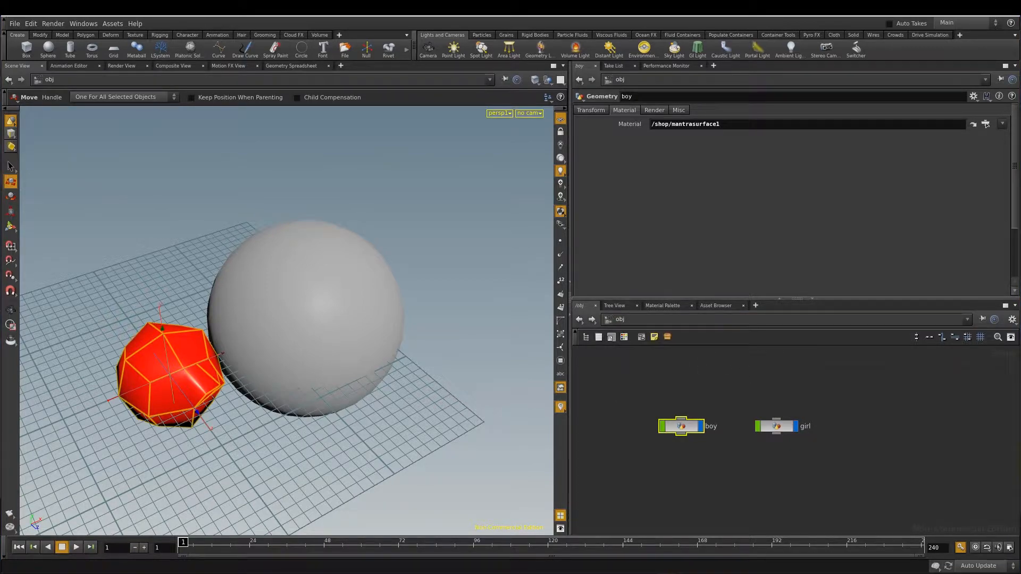
key("F1")
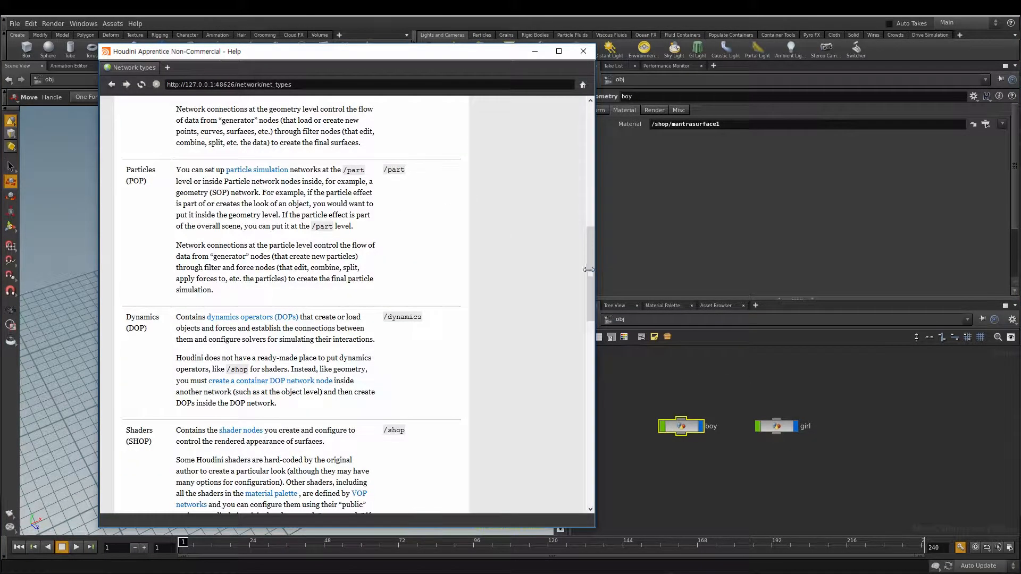
left_click_drag(591, 269, 606, 165)
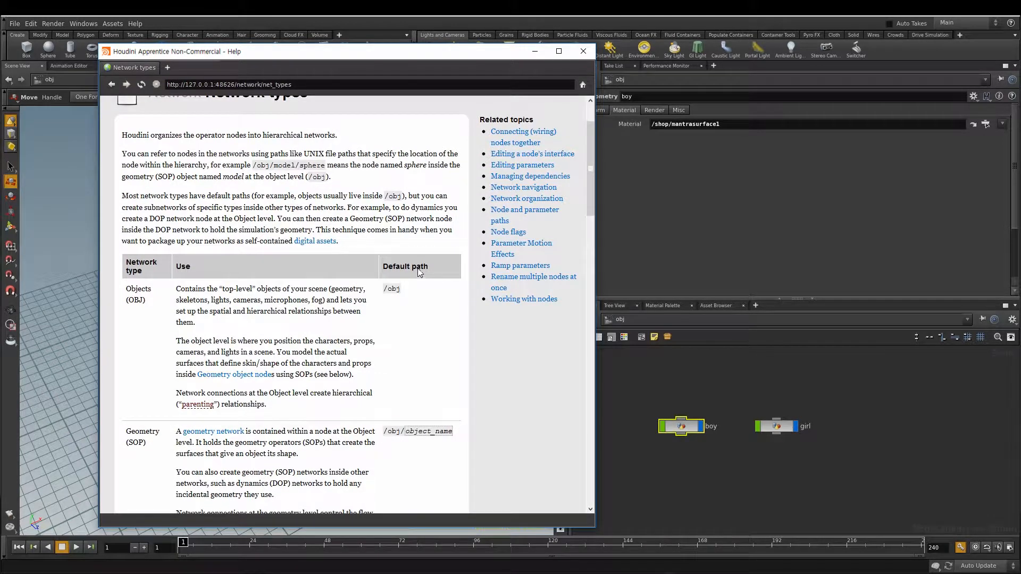
left_click(534, 51)
left_click(640, 318)
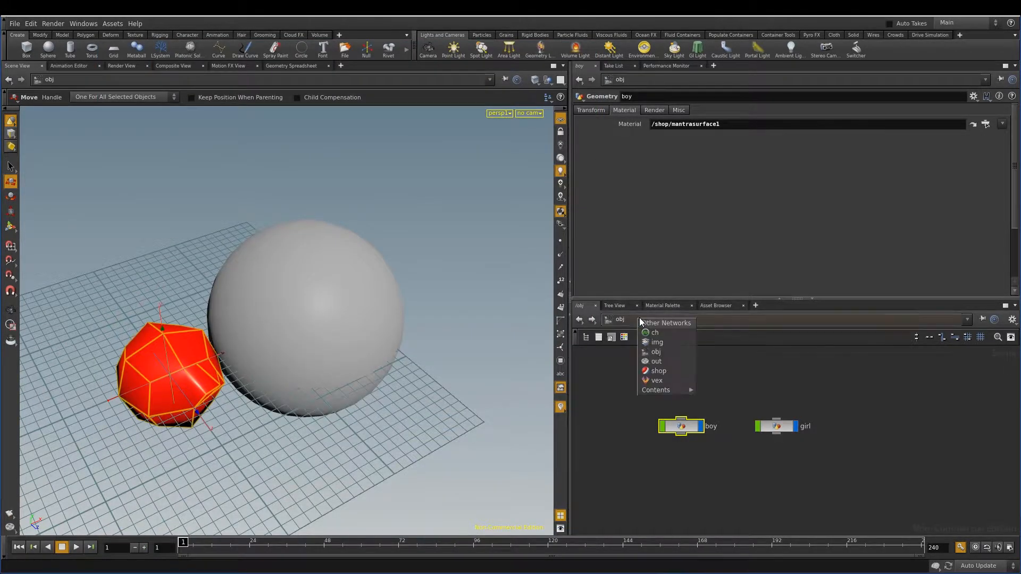
left_click(592, 389)
left_click(713, 455)
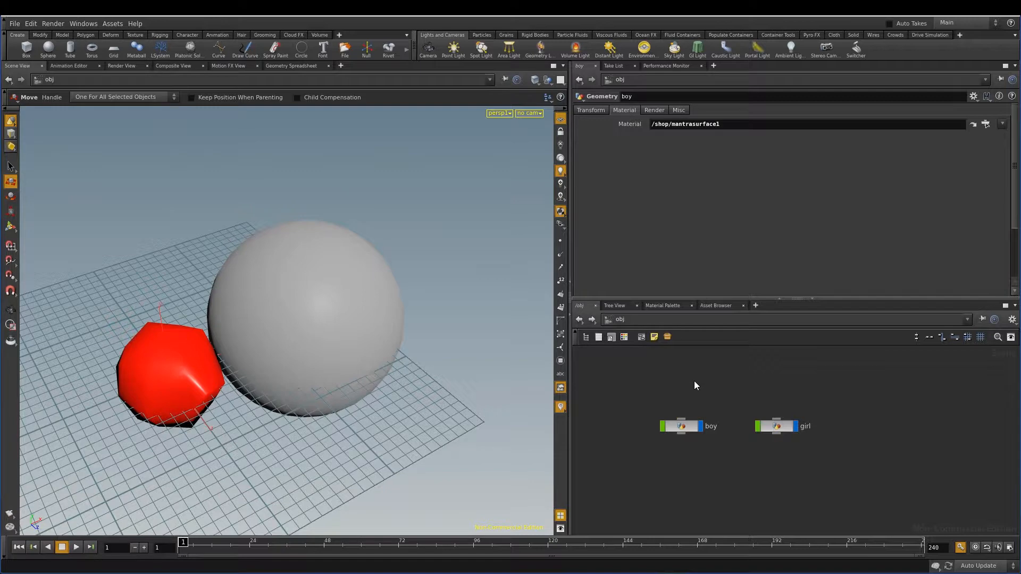
Enter the boy object's geometry network and look through the network manager nodes available there
double_click(694, 429)
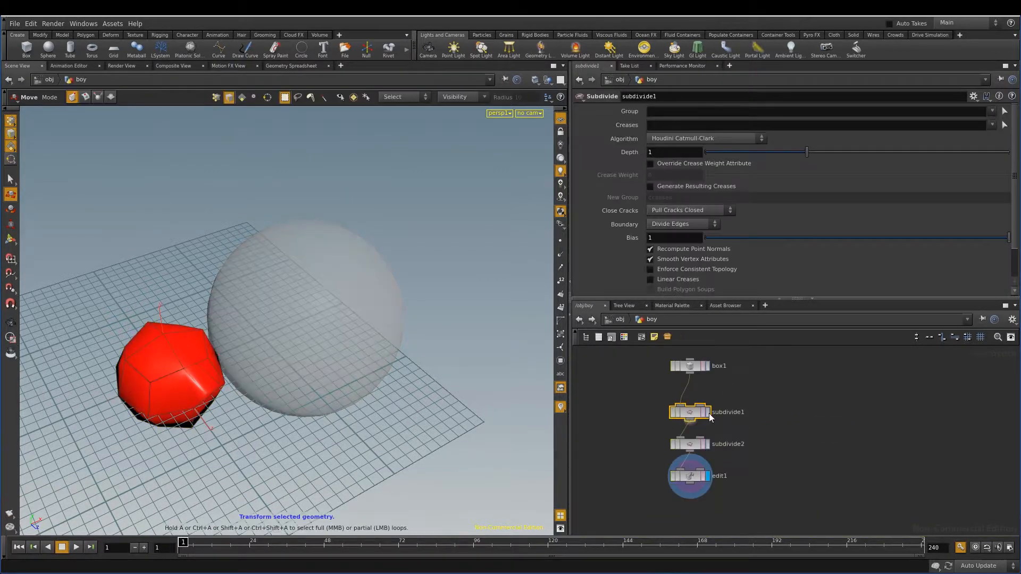
left_click(620, 320)
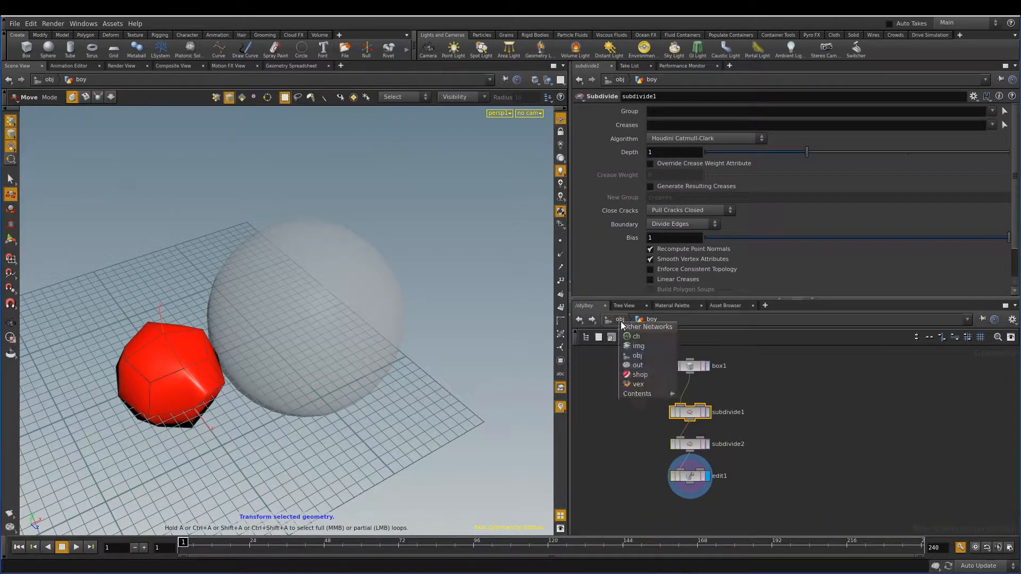
left_click(593, 404)
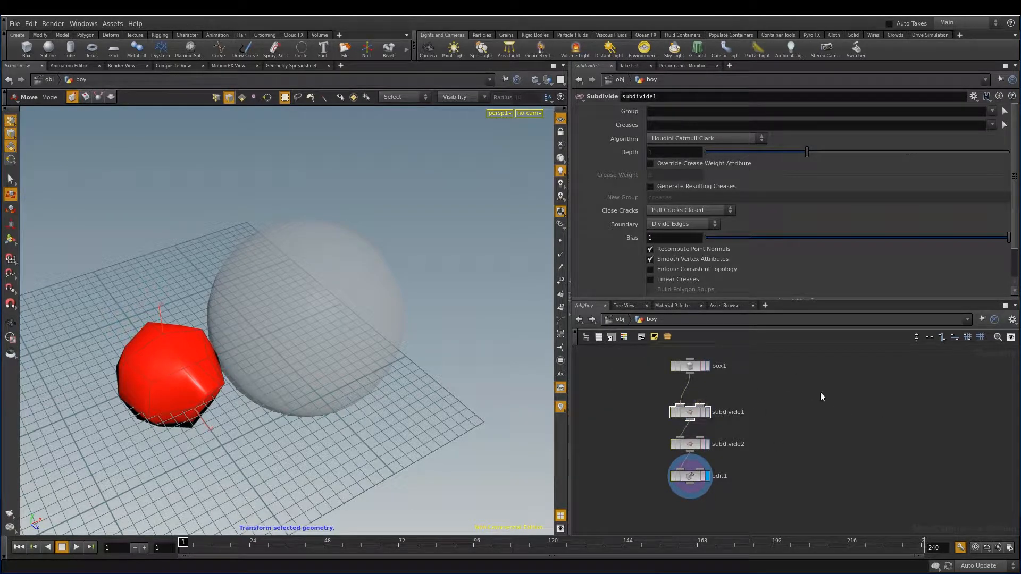
key("Tab")
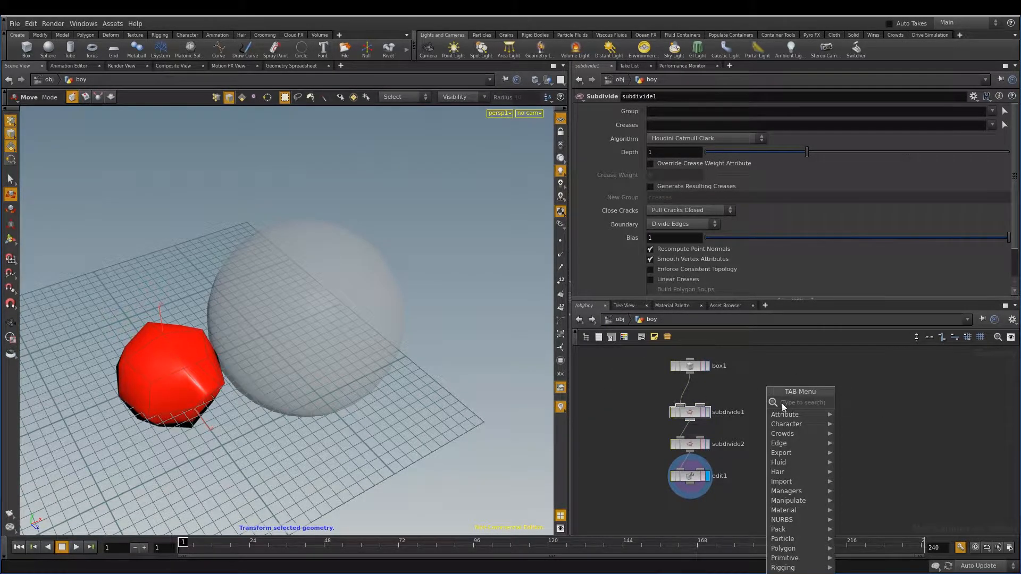
mouse_move(786, 495)
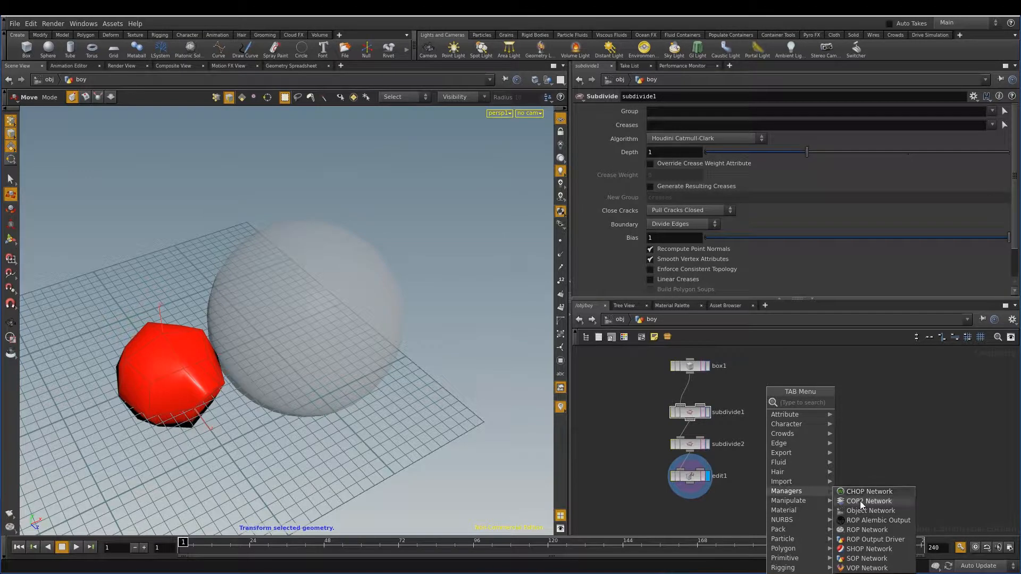
left_click(841, 353)
Add a ROP Network node in the boy network, beside the box and subdivide chain
key("Tab")
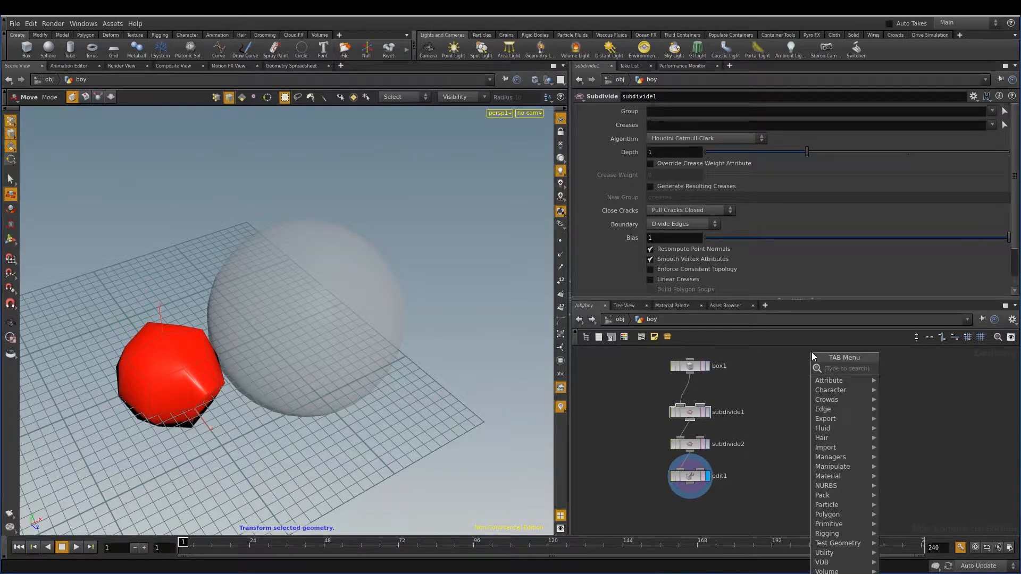
mouse_move(848, 457)
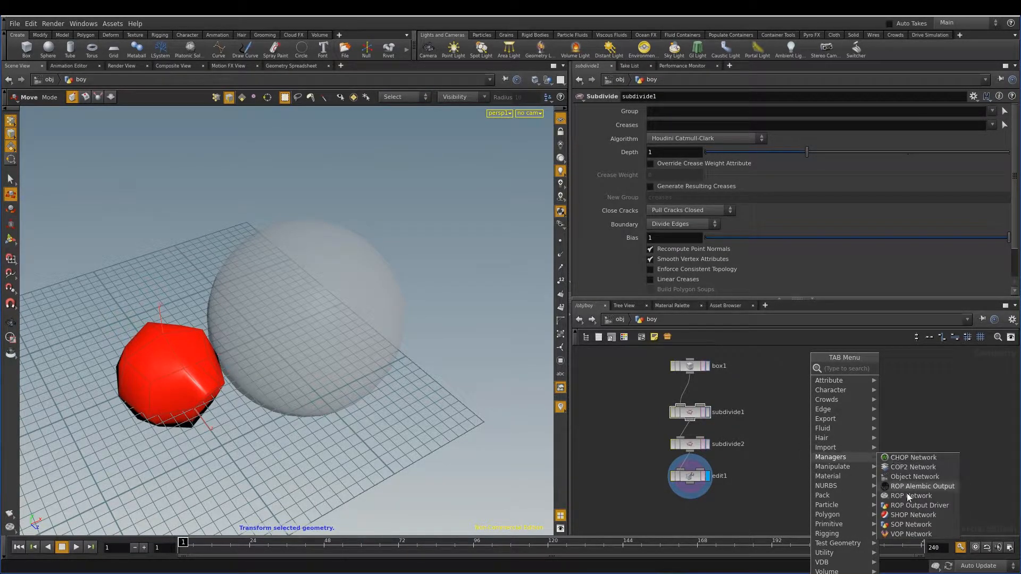
left_click(905, 496)
left_click(839, 392)
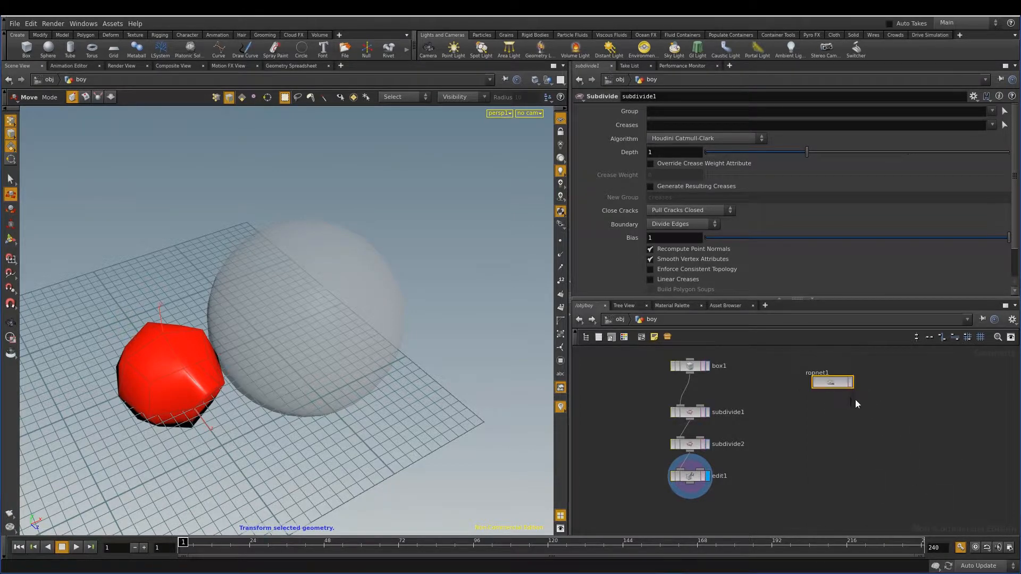
Enter the new ROP network and place a Mantra node inside it
double_click(832, 383)
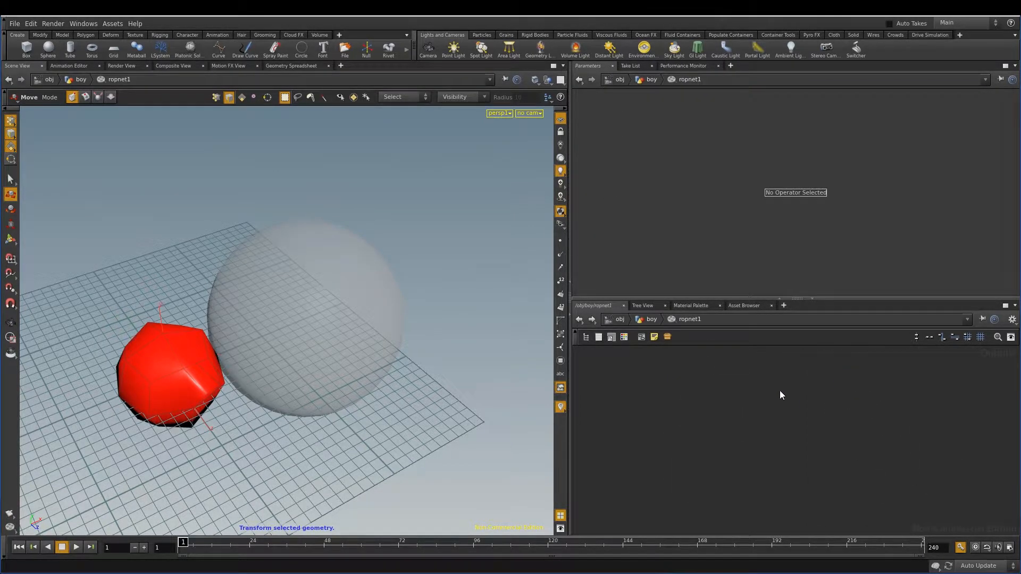
key("Tab")
type("man")
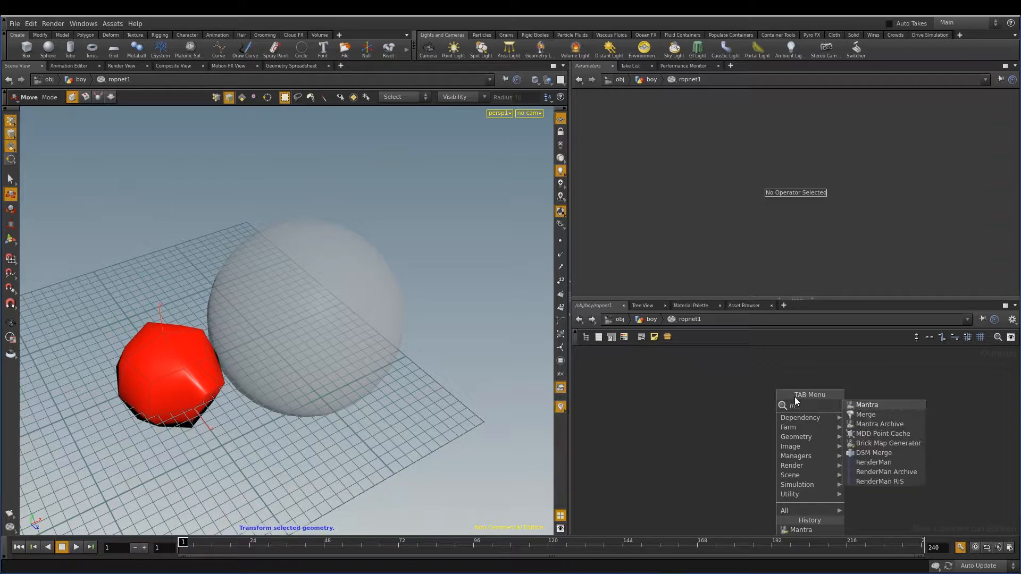
left_click(866, 406)
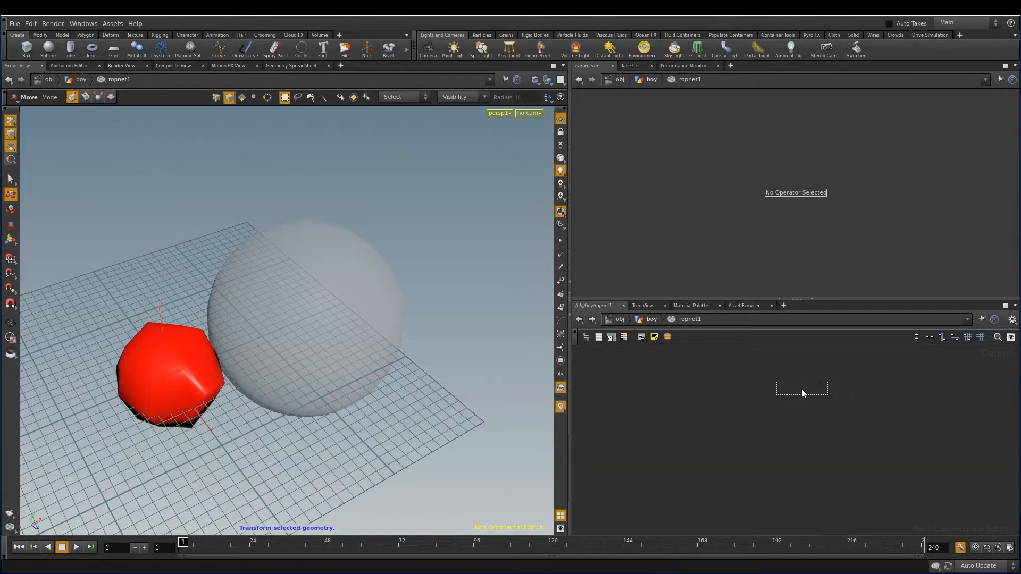
left_click(802, 389)
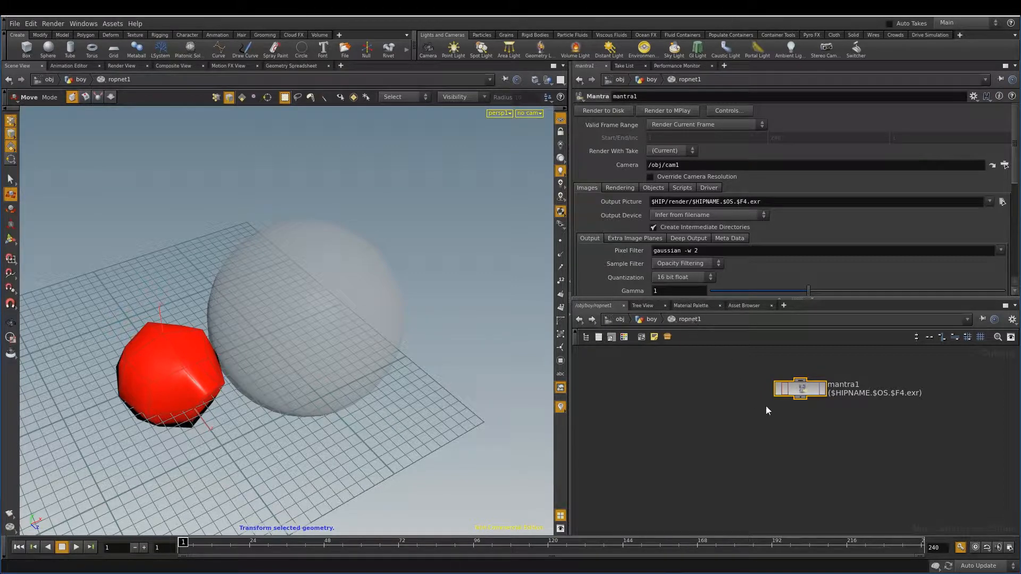
Compare with the Mantra node in the top-level out network and return to the boy geometry network
left_click(616, 322)
left_click(632, 371)
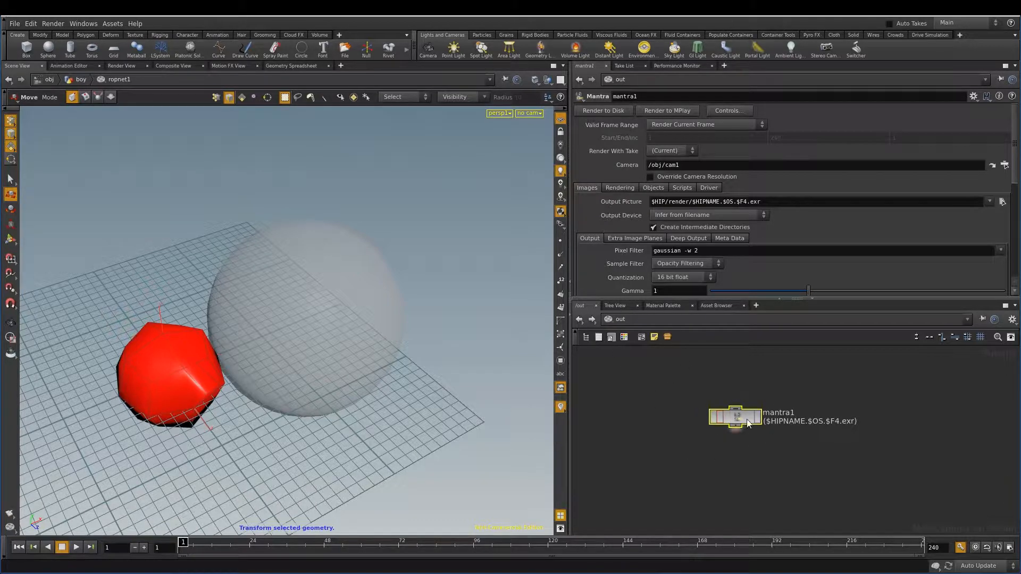
left_click(578, 319)
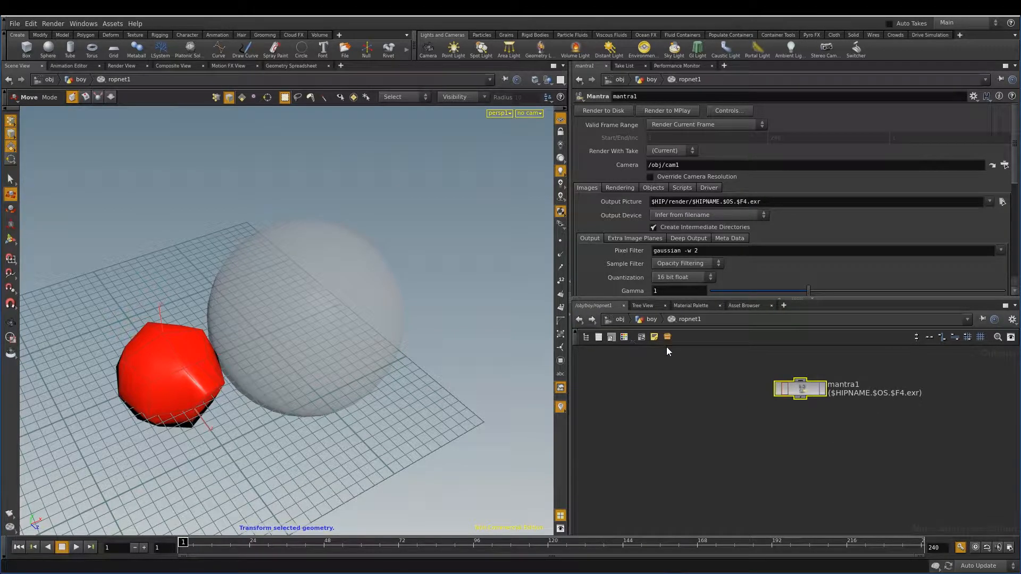
left_click(645, 319)
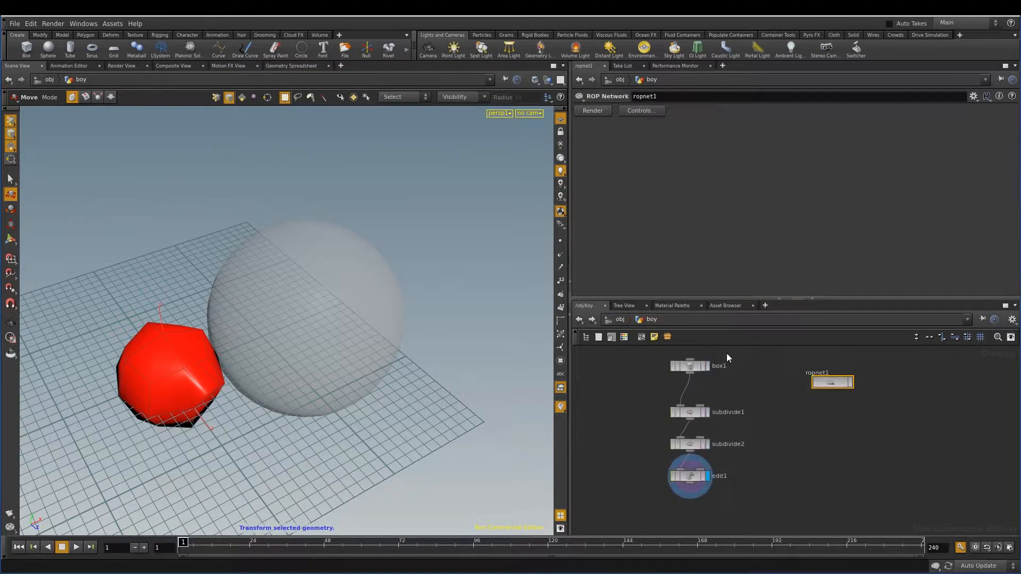
Add a SHOP Network node below ropnet1 in the boy network
left_click(788, 417)
key("Tab")
mouse_move(815, 521)
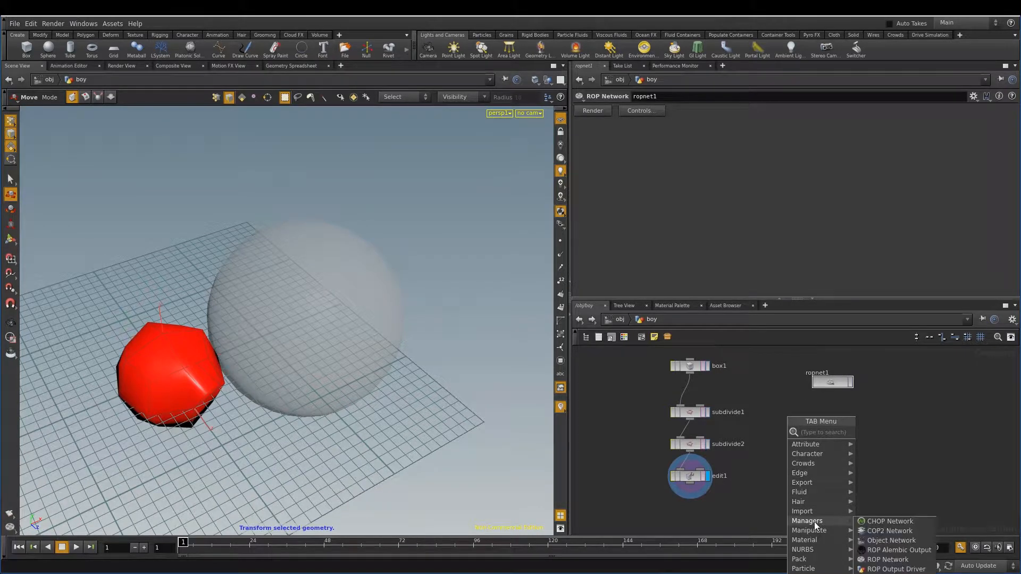
type("shop")
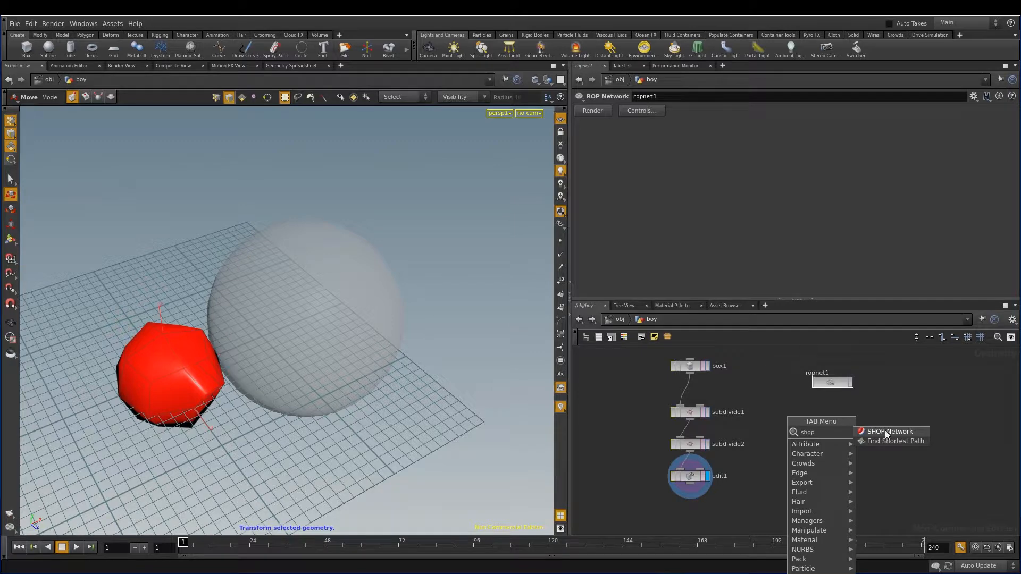
left_click(885, 432)
left_click(835, 419)
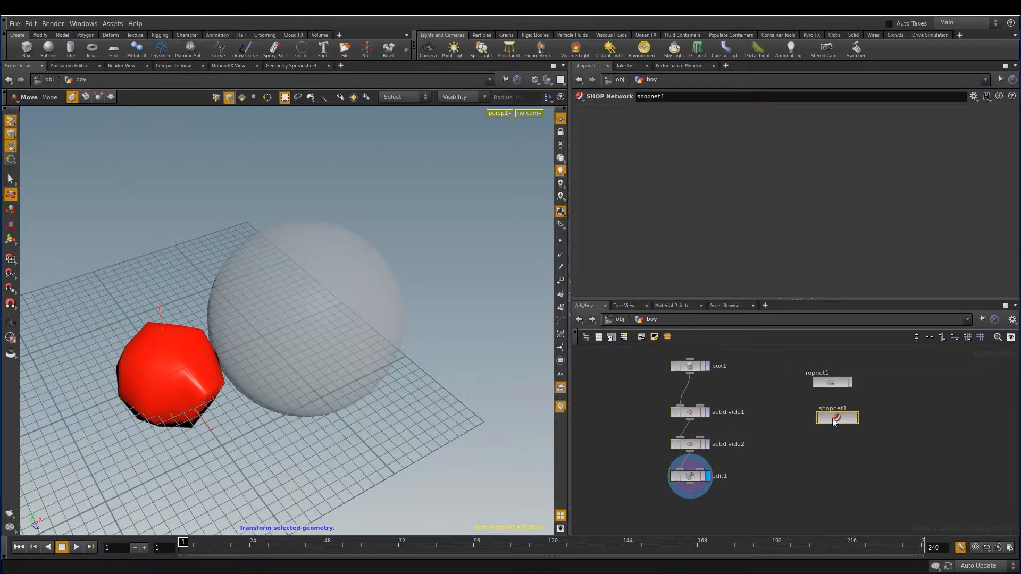
Enter the new SHOP network and place a Mantra Surface material inside it
double_click(834, 419)
key("Tab")
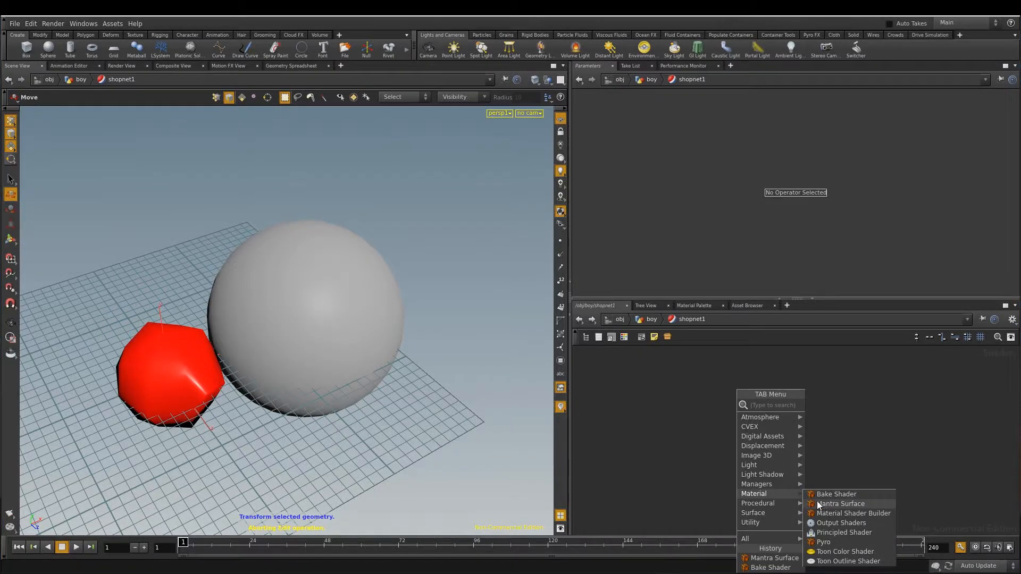
left_click(825, 503)
left_click(766, 423)
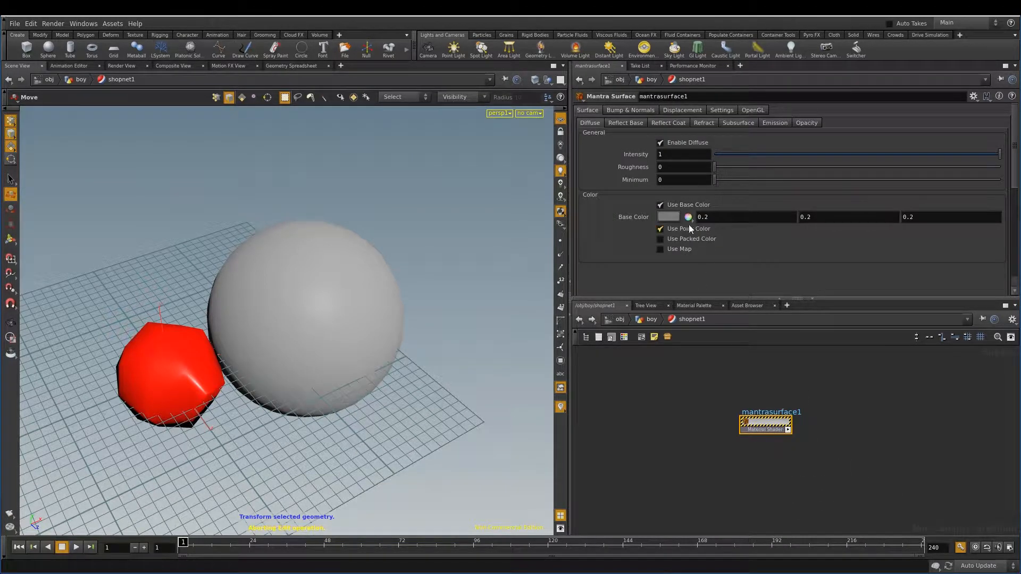
Set the new Mantra Surface's diffuse base color to blue (0, 0, 0.9)
left_click(667, 216)
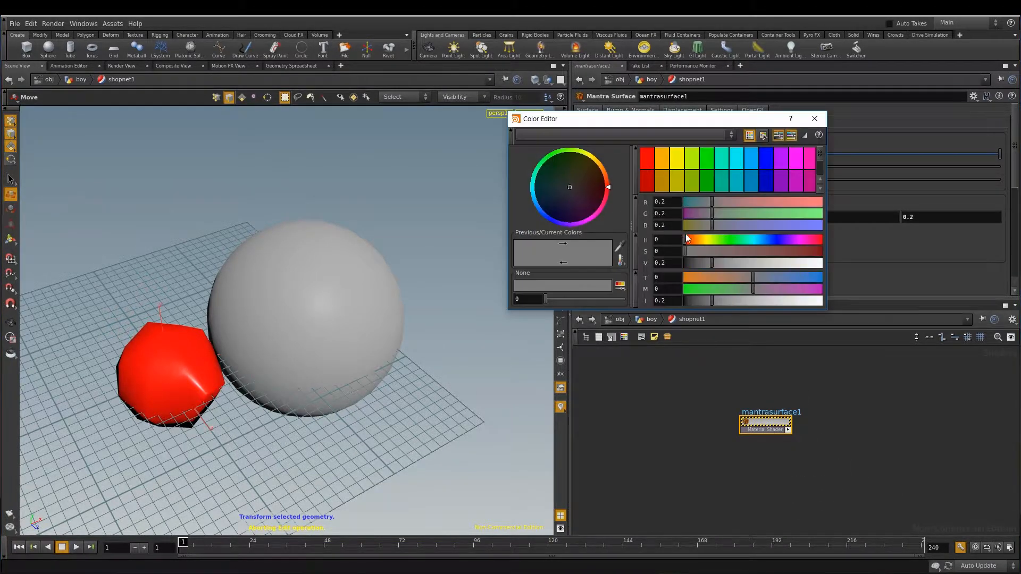
left_click(764, 160)
left_click(814, 119)
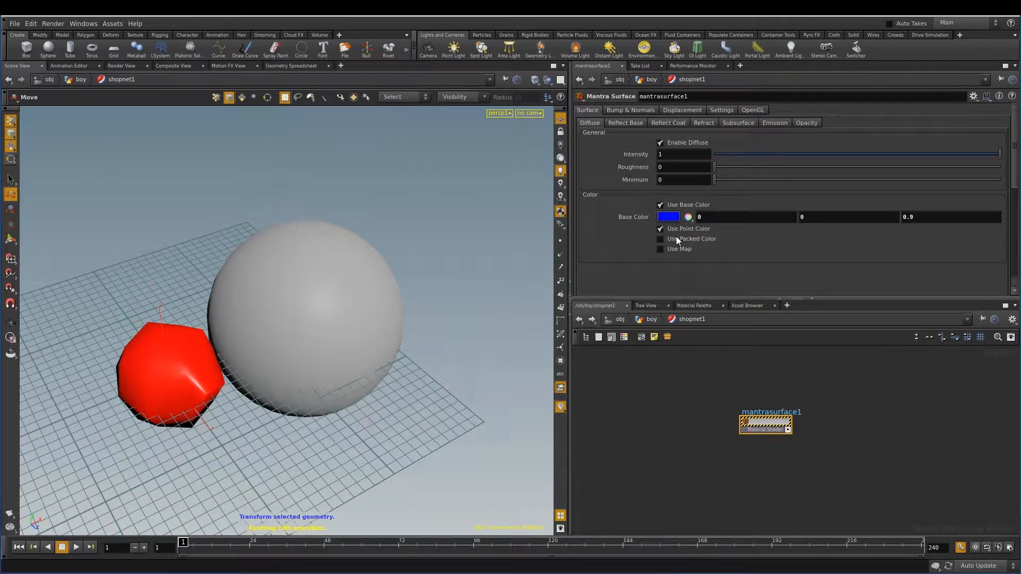
Return to the obj network and assign the material /obj/boy/shopnet1/mantrasurface1 to the boy object
left_click(649, 321)
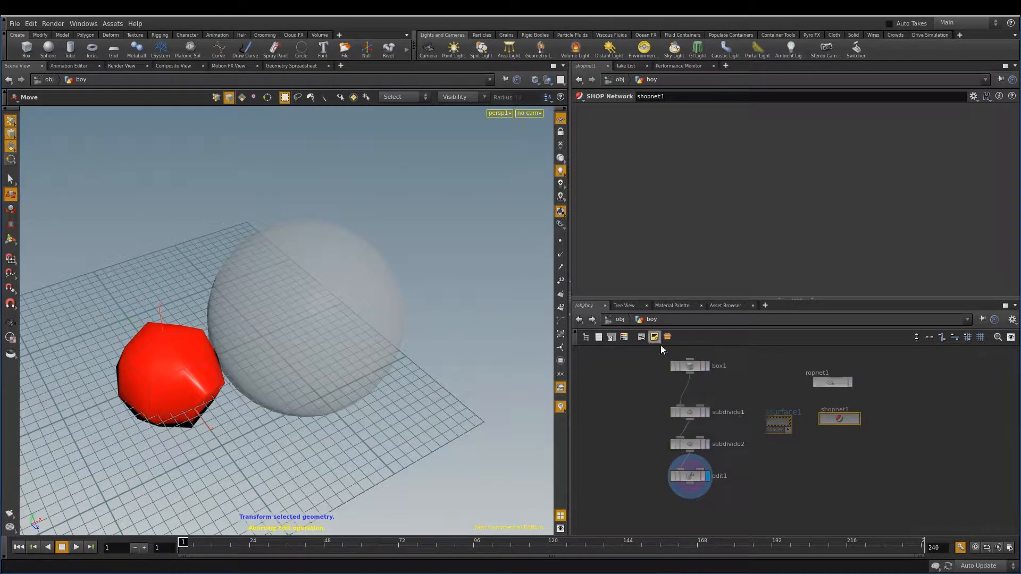
left_click(620, 319)
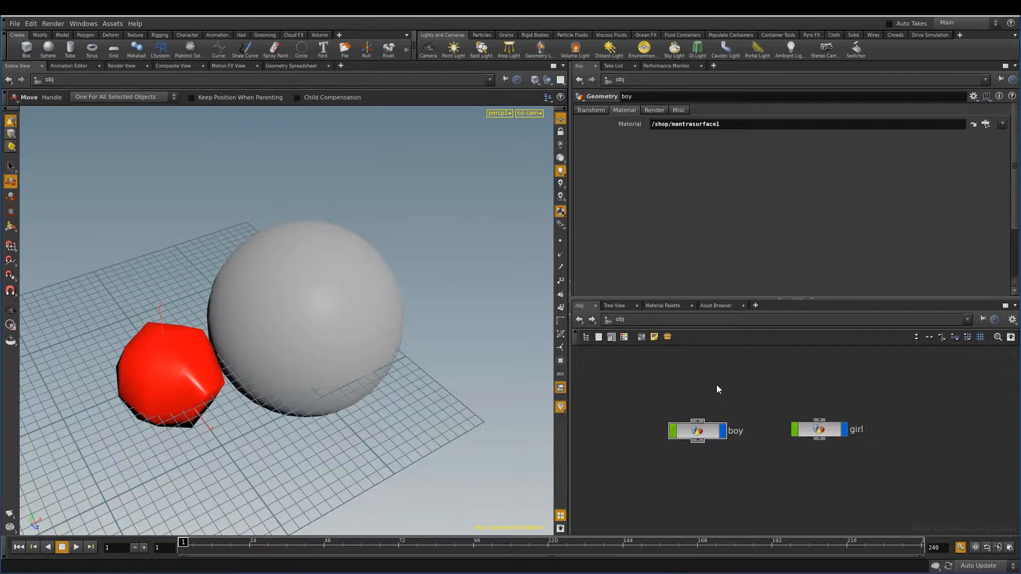
left_click(698, 432)
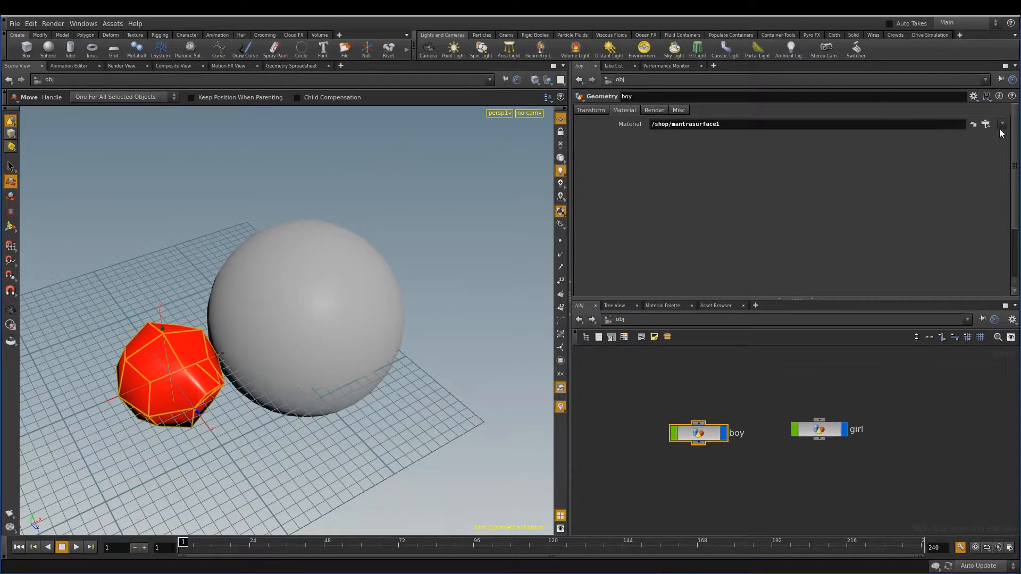
left_click(987, 125)
left_click(895, 50)
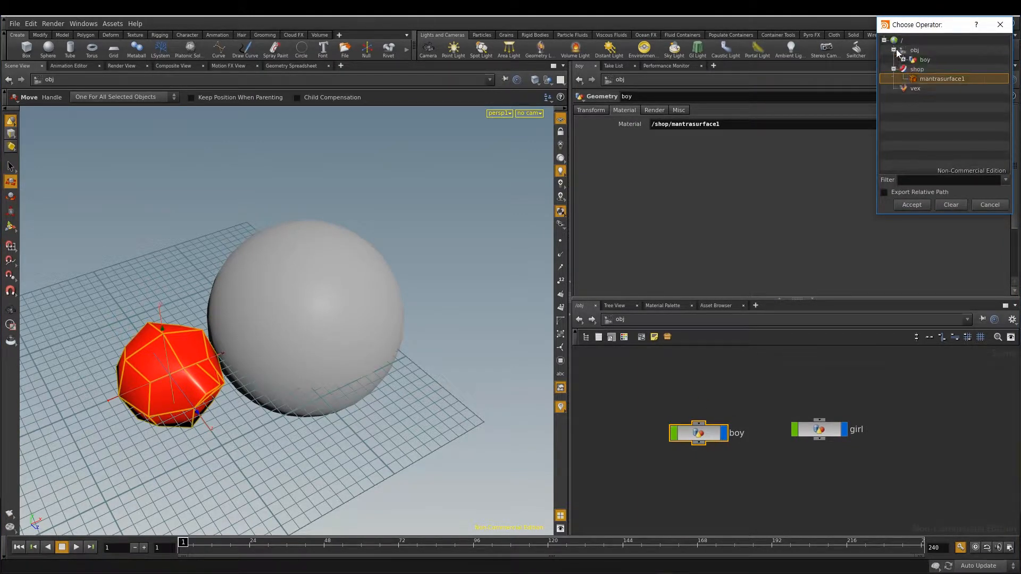
left_click(903, 59)
left_click(913, 70)
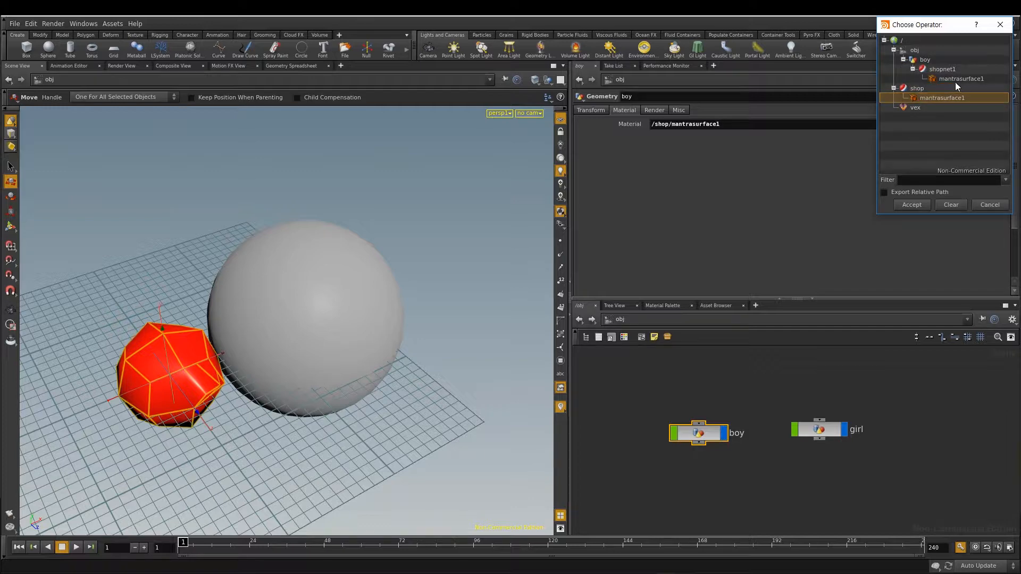
left_click(961, 79)
left_click(912, 205)
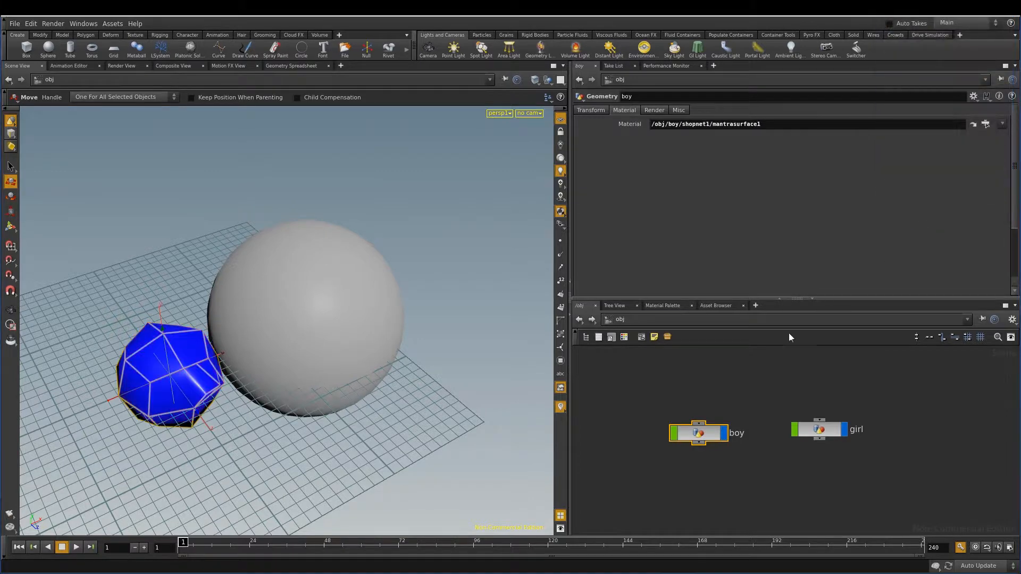
Go back inside the boy object's geometry network
double_click(698, 432)
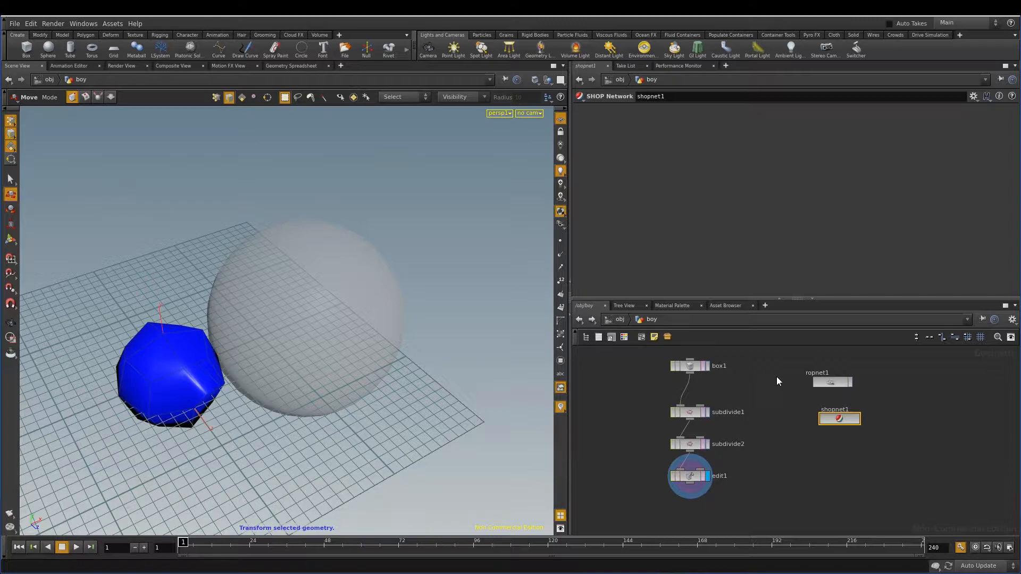
Move the ropnet1 node slightly closer to shopnet1 and enlarge the network editor area upward
left_click_drag(837, 380, 842, 384)
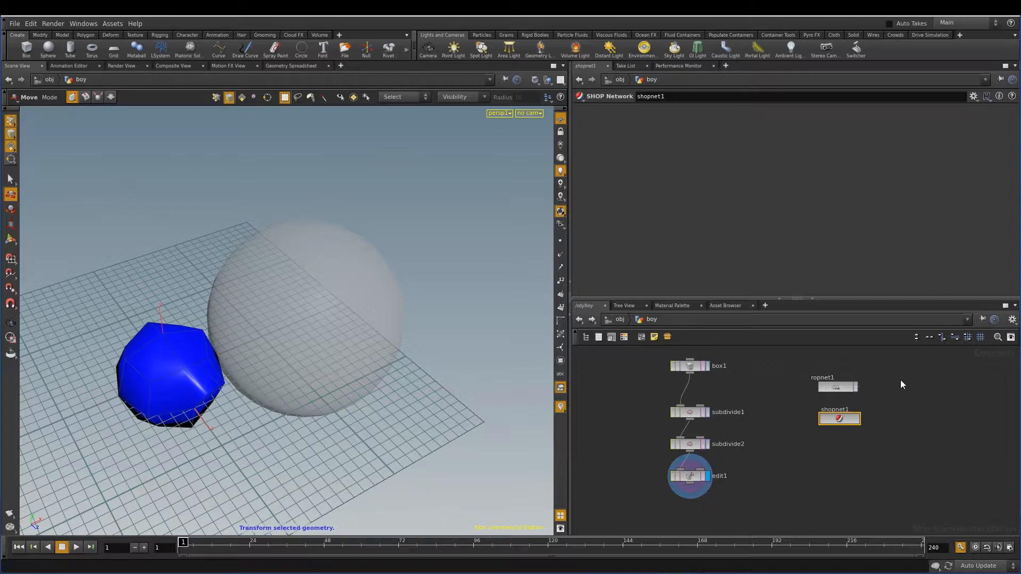
left_click(899, 399)
key("Tab")
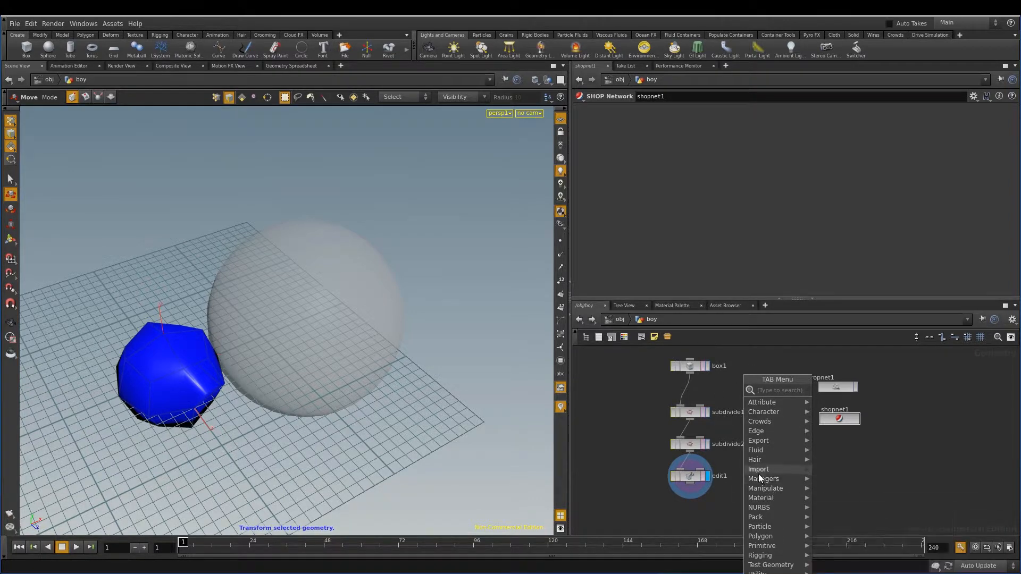
mouse_move(762, 478)
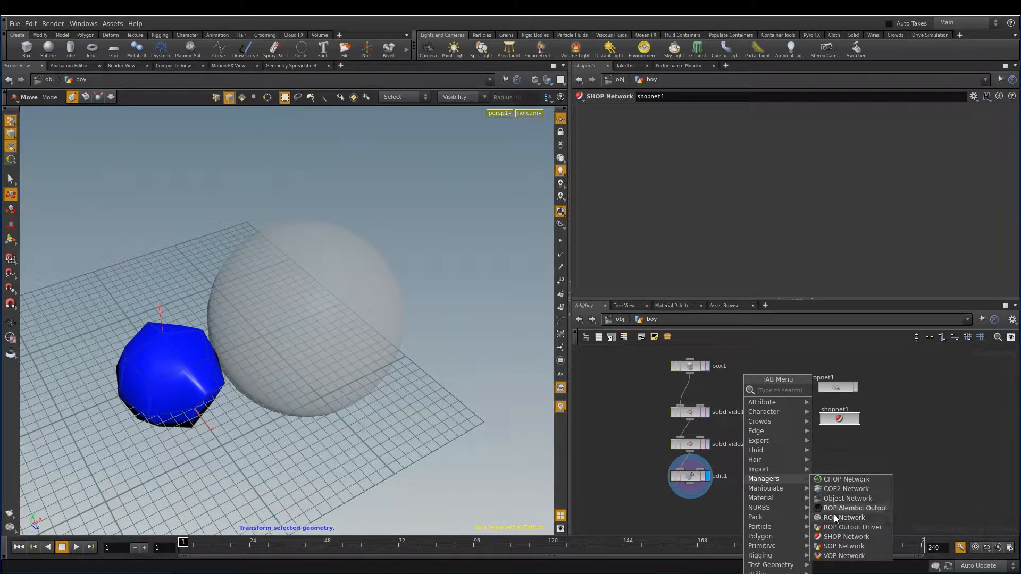
left_click(798, 298)
left_click_drag(798, 298, 787, 188)
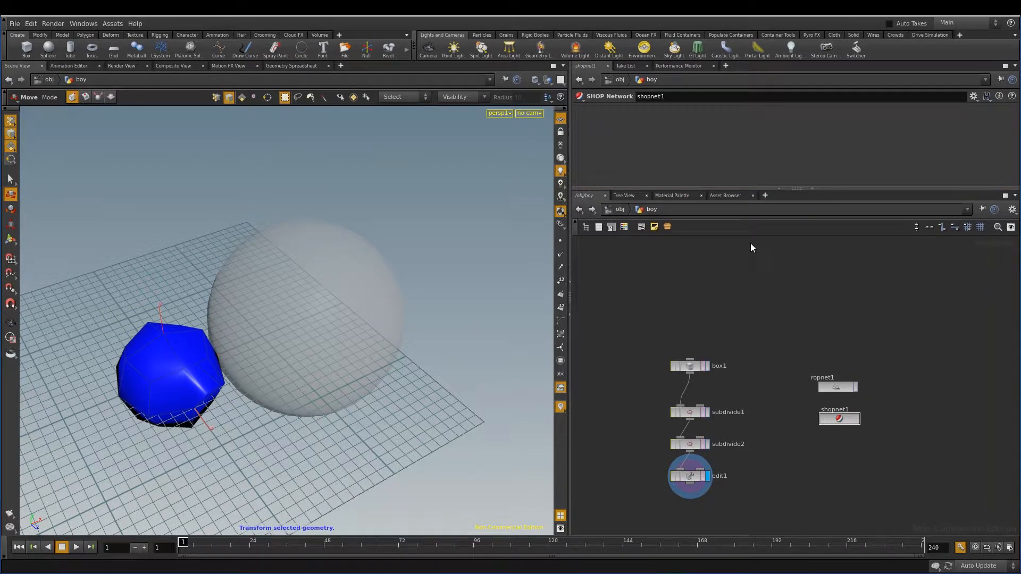
Examine the manager network types available inside the boy network and the list of top-level networks from obj
key("Tab")
mouse_move(767, 351)
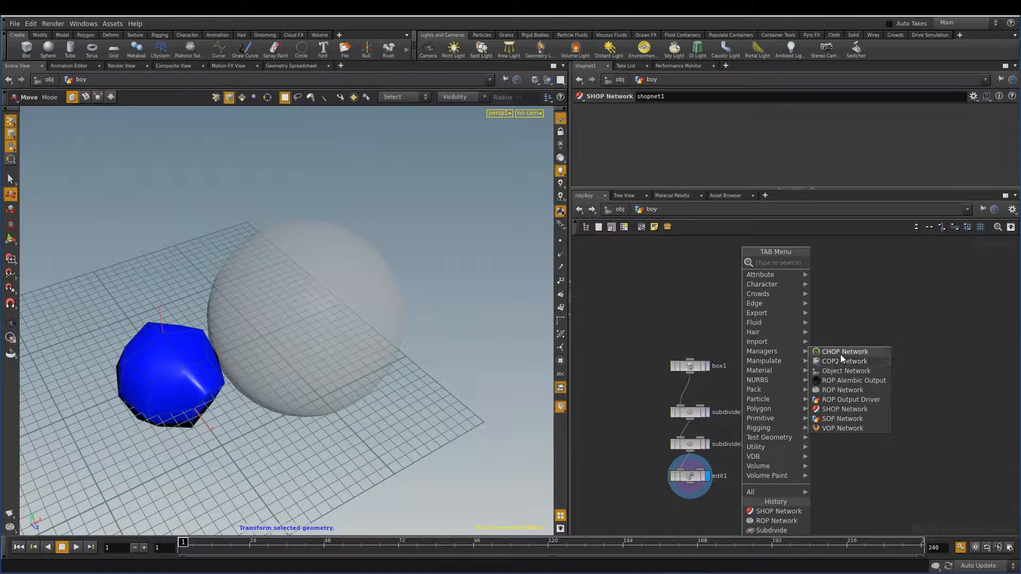
left_click(612, 208)
left_click(609, 210)
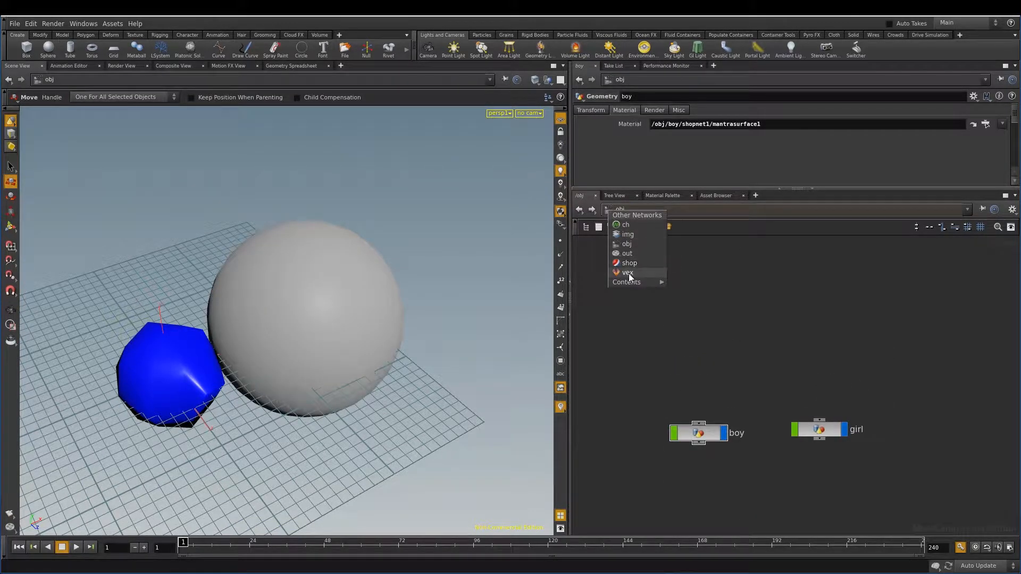
left_click(743, 272)
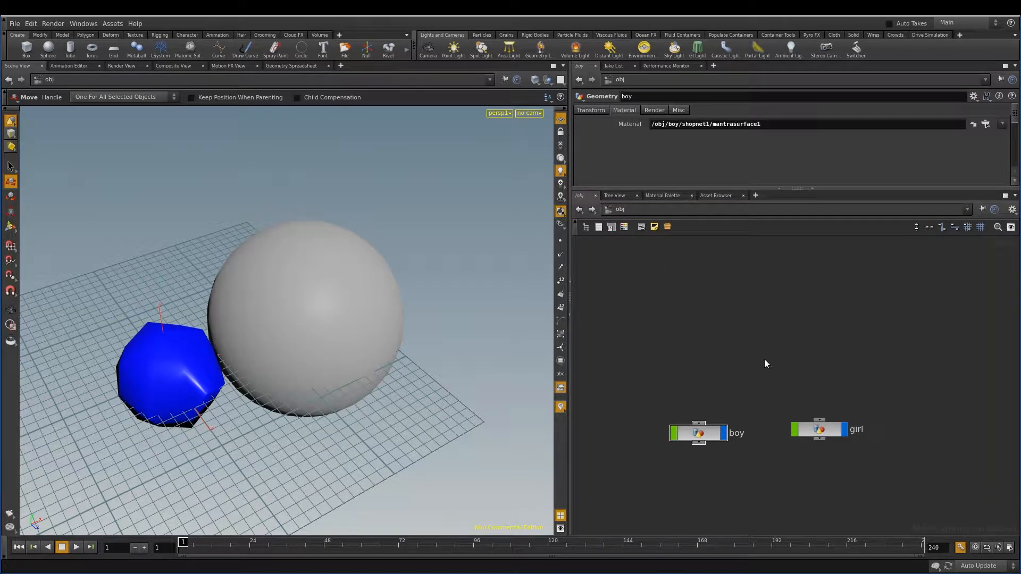
Frame the objects in the obj network and enter the boy object's geometry network
key("h")
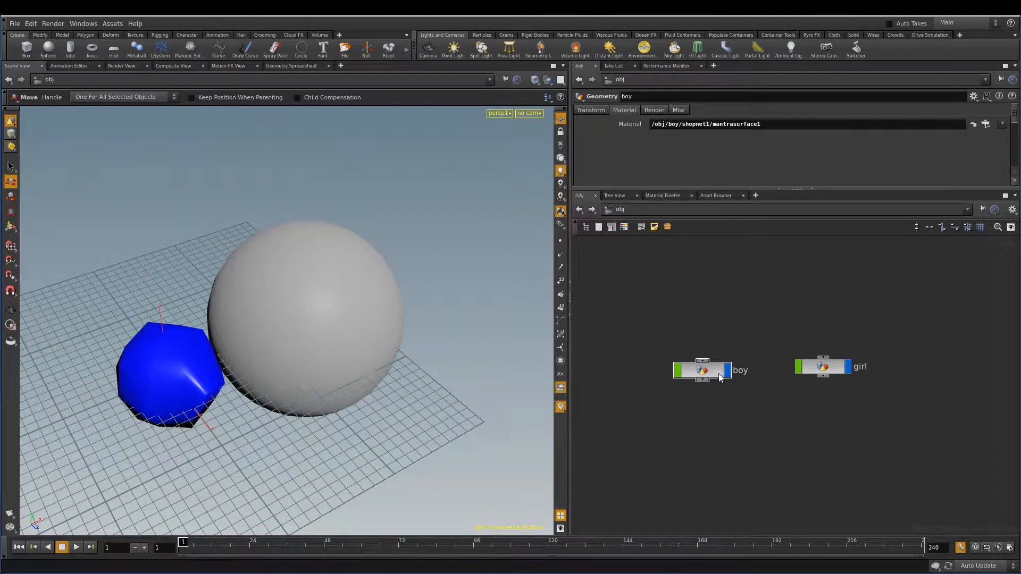
scroll(708, 319, "up", 3)
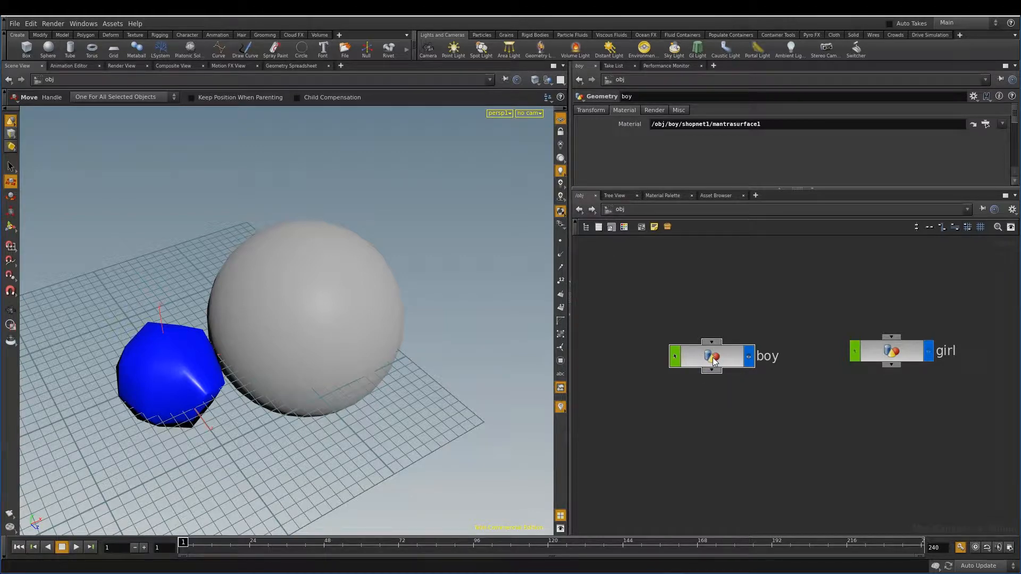
left_click(707, 377)
double_click(714, 359)
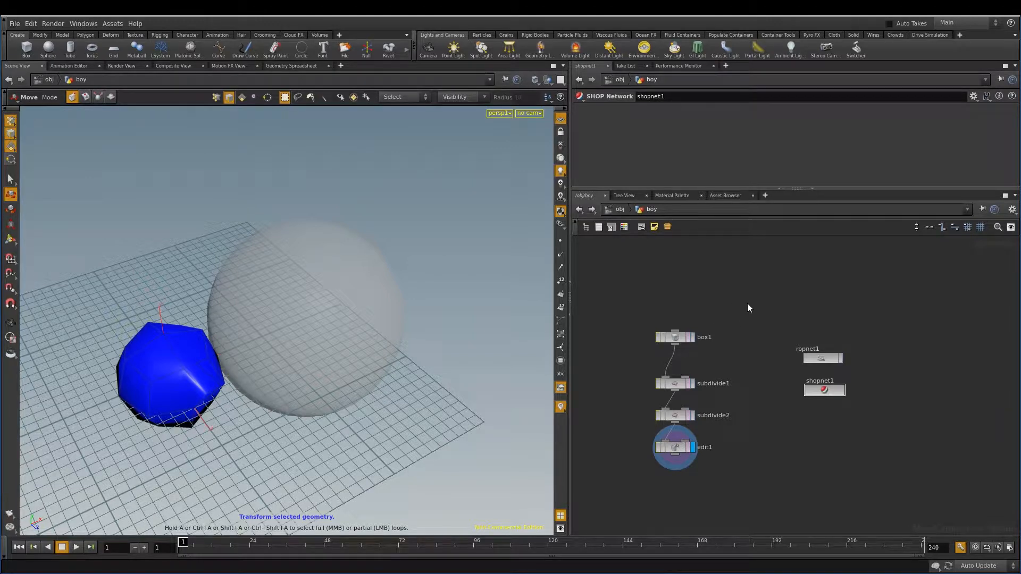
View the top-level shop network's material, and return to the obj network
left_click(616, 210)
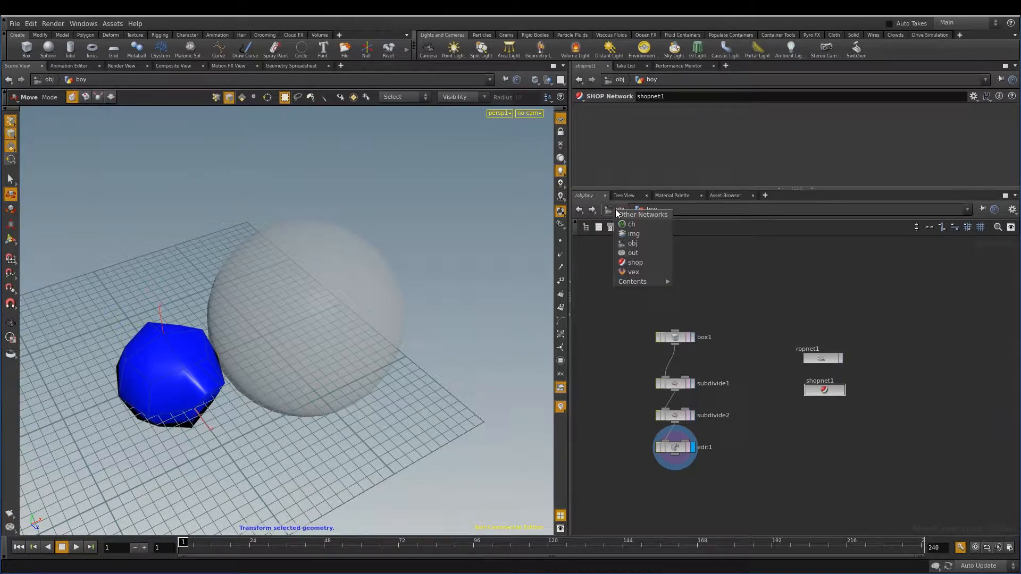
left_click(633, 264)
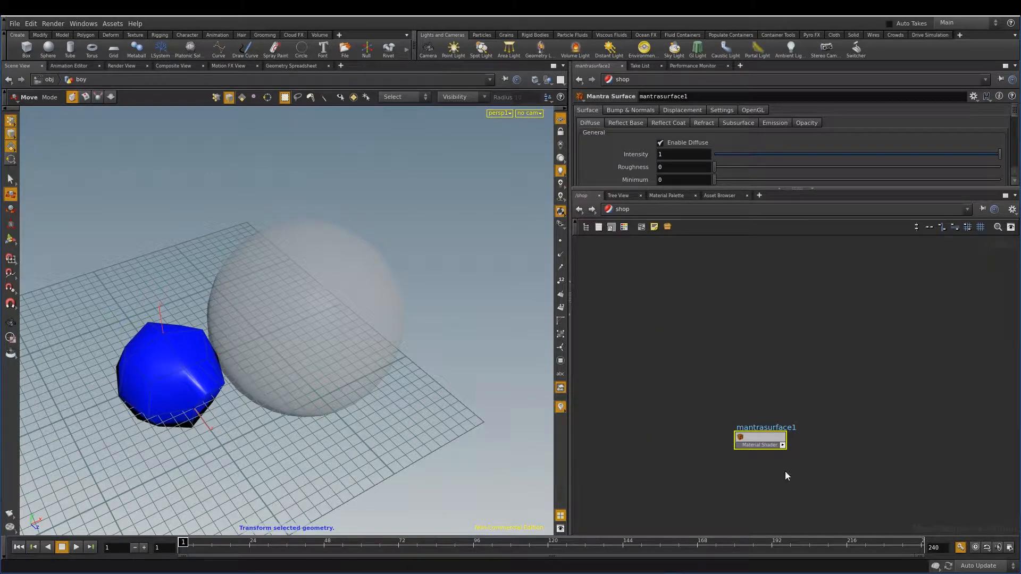
left_click(644, 209)
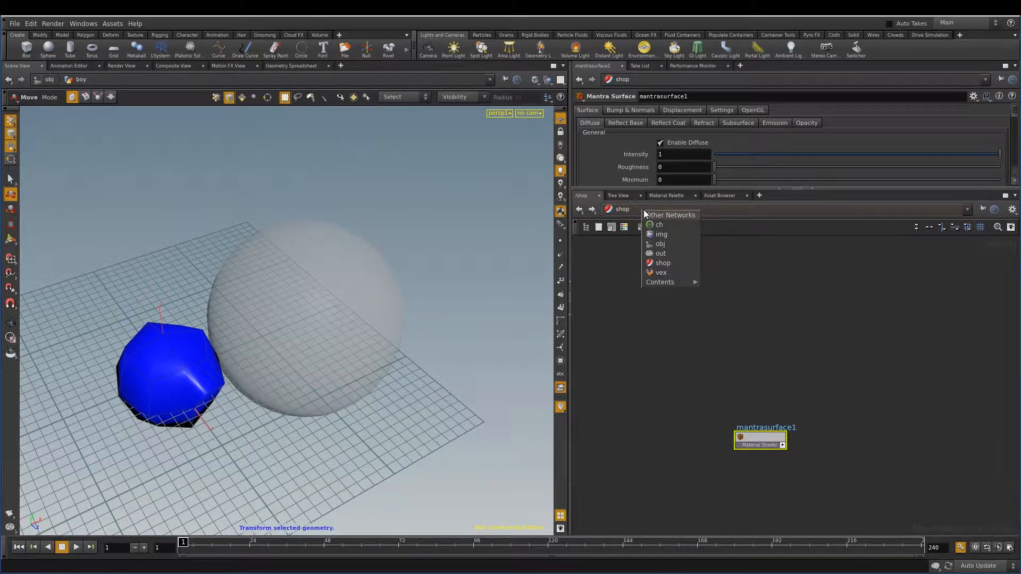
left_click(658, 245)
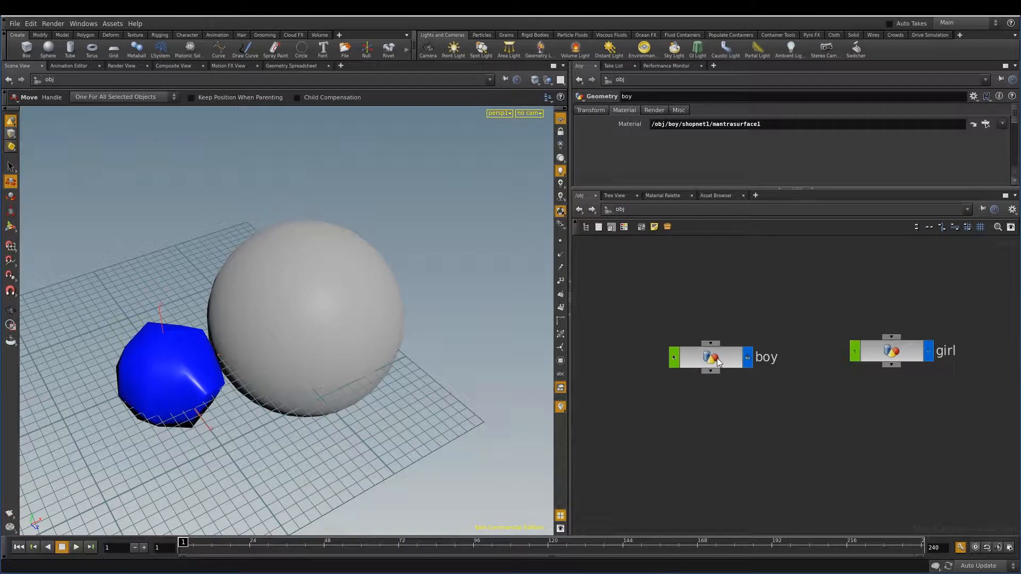
Select the boy object, revisit the main shop network, and go back to obj to compare its material path
left_click(712, 359)
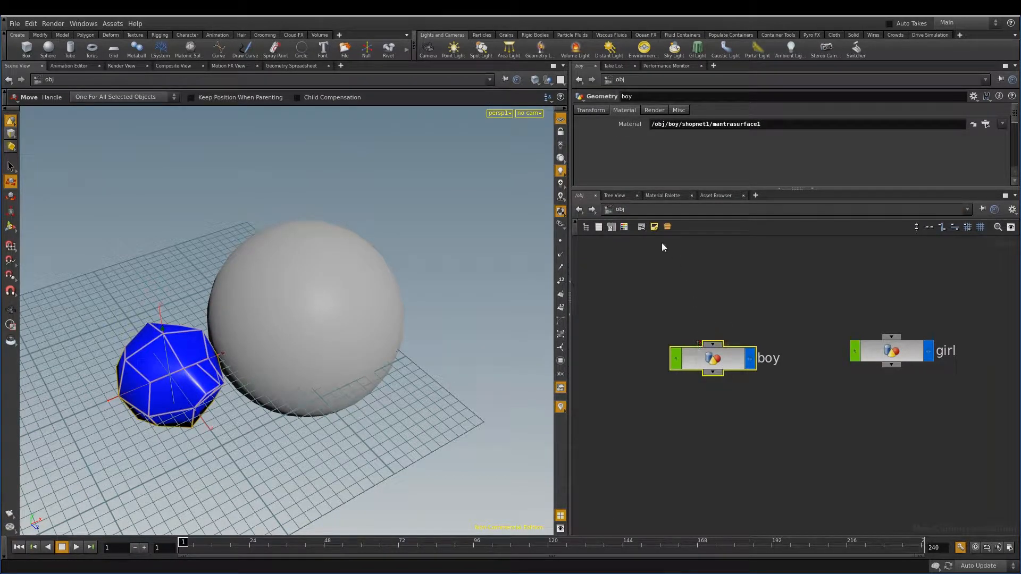
left_click(628, 209)
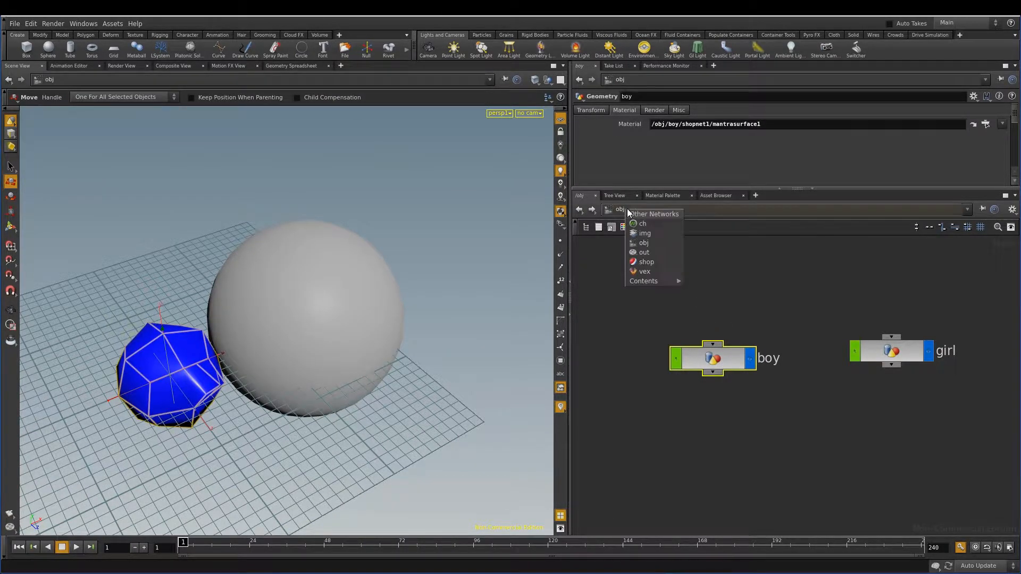
left_click(637, 264)
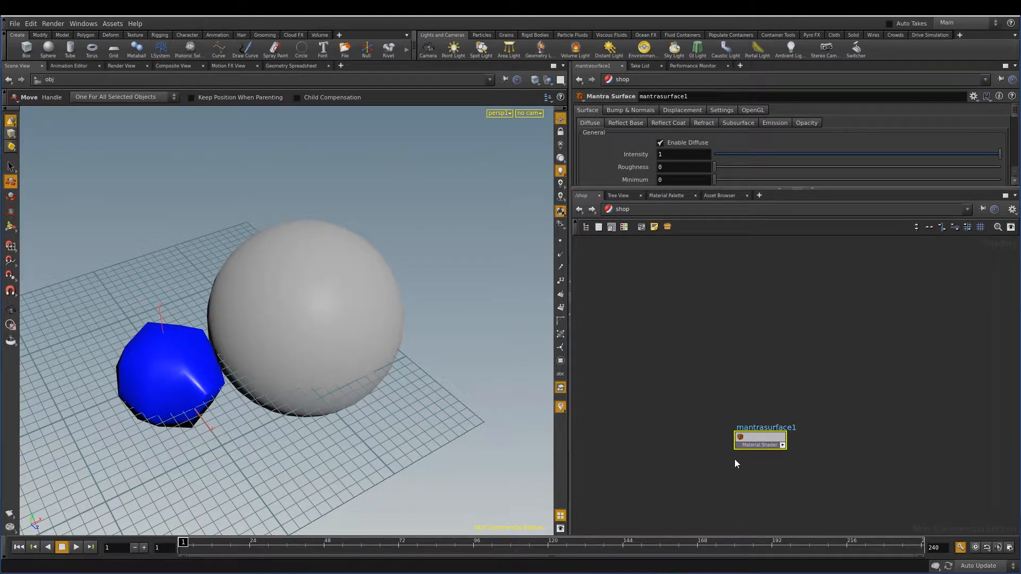
left_click(644, 209)
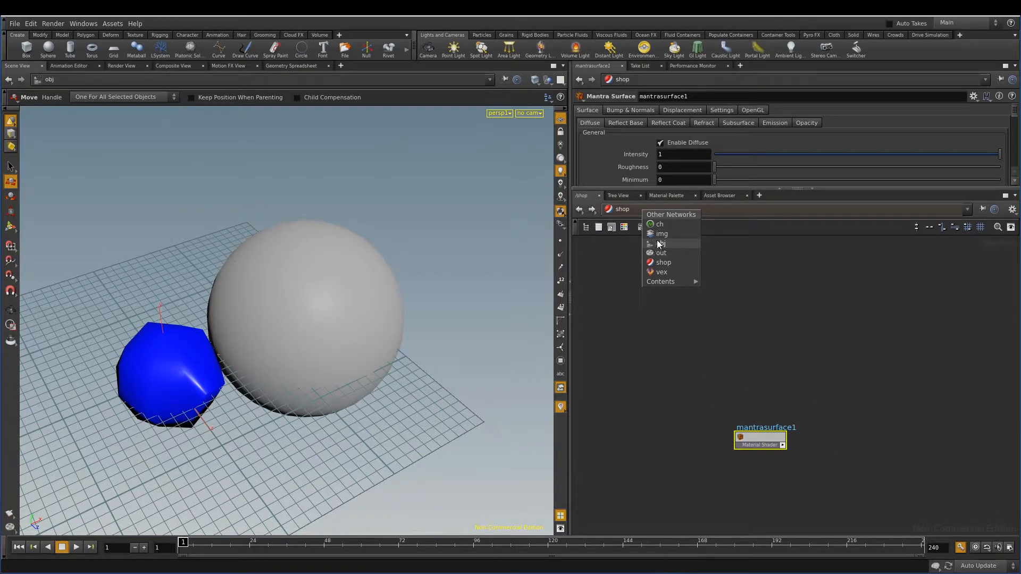
left_click(653, 244)
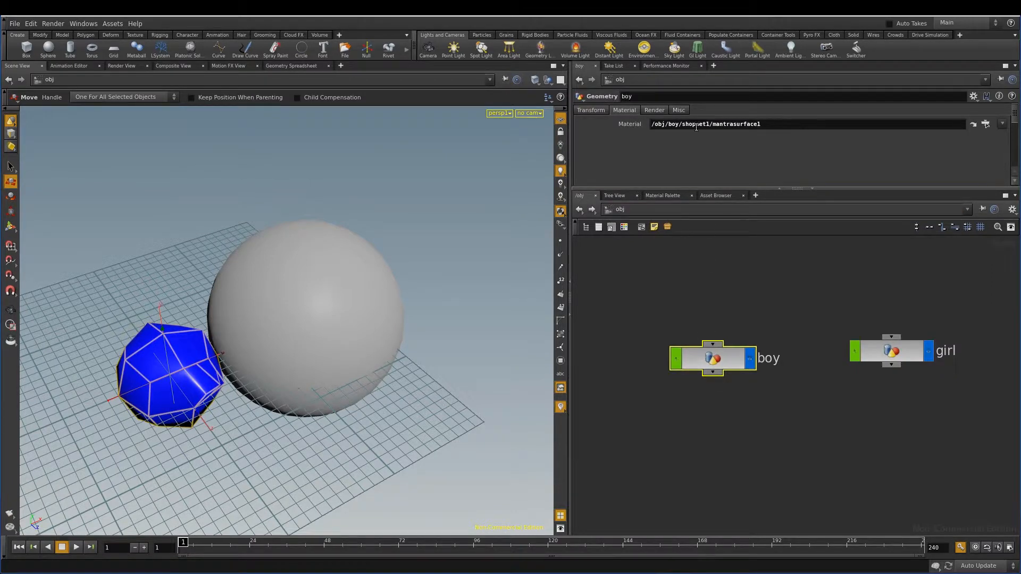
Inspect the material in the shopnet1 network nested inside boy, and return up to the obj network
double_click(714, 361)
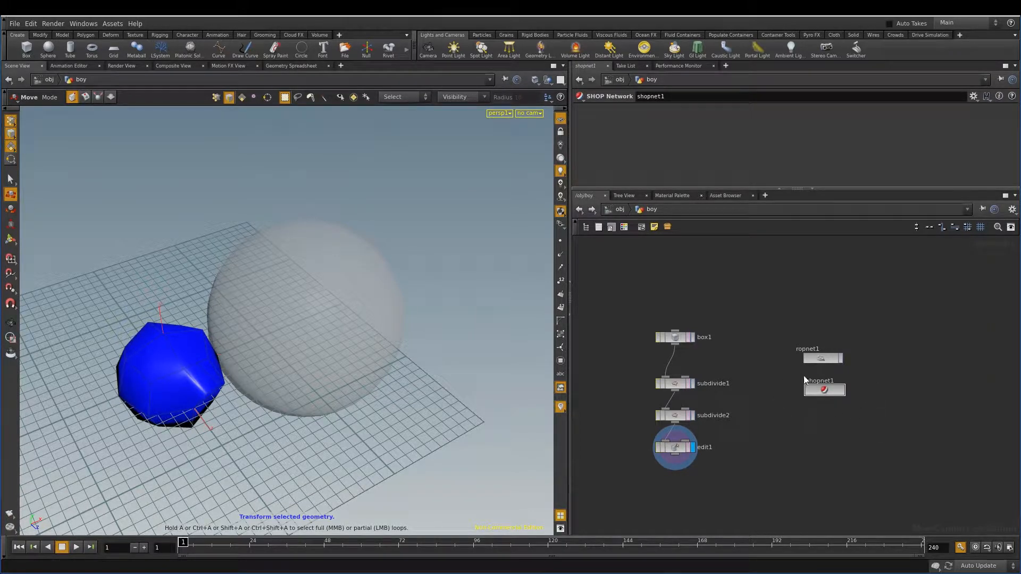
double_click(825, 391)
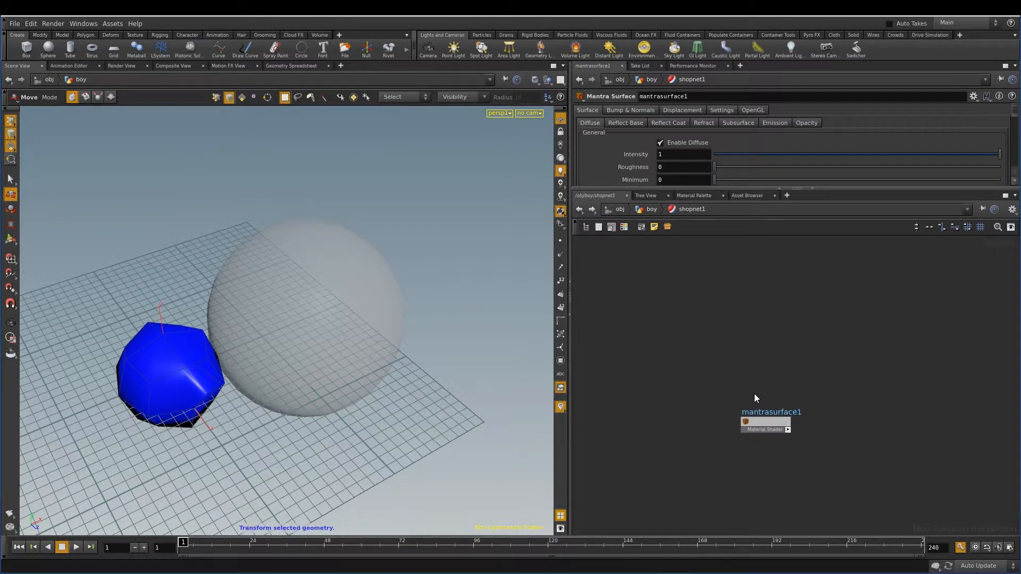
left_click(646, 208)
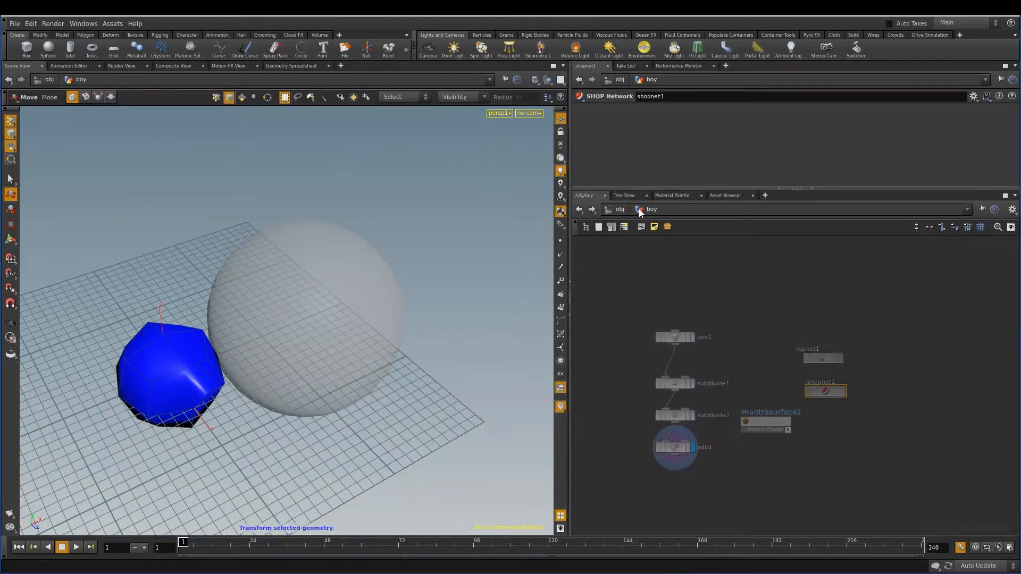
left_click(621, 209)
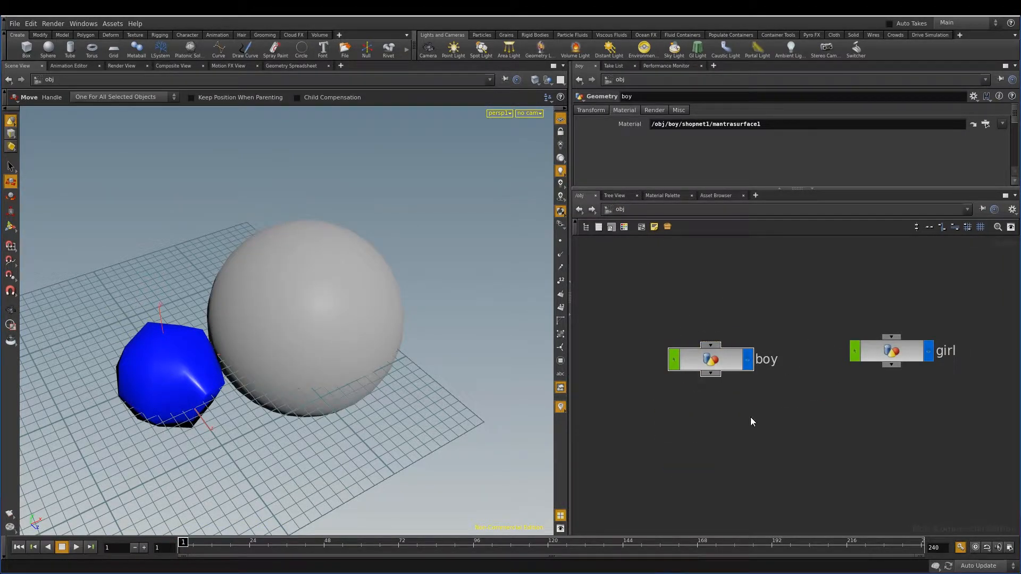
Enter the boy object's geometry network and place a CHOP Network node in it
left_click(721, 361)
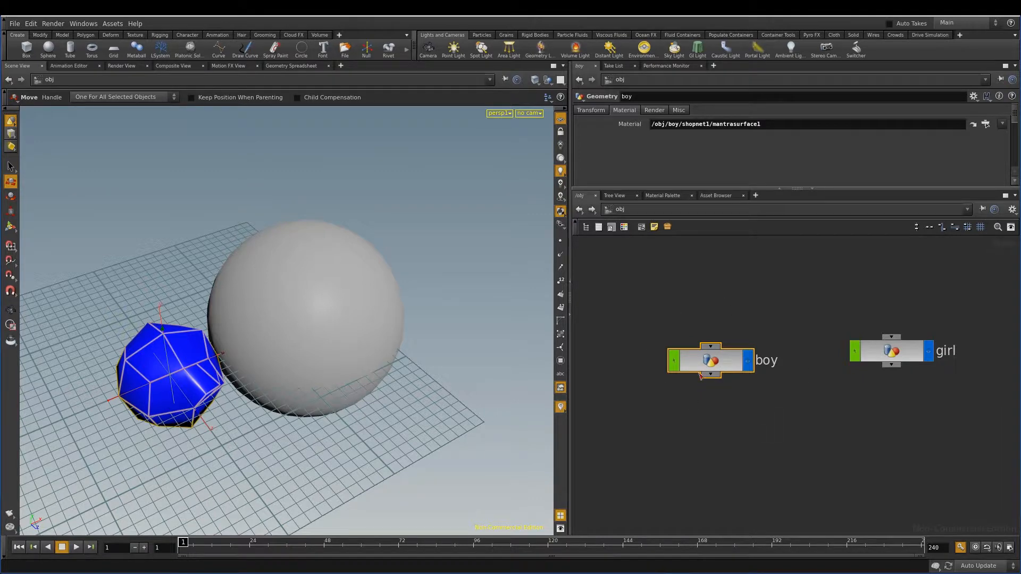
double_click(713, 359)
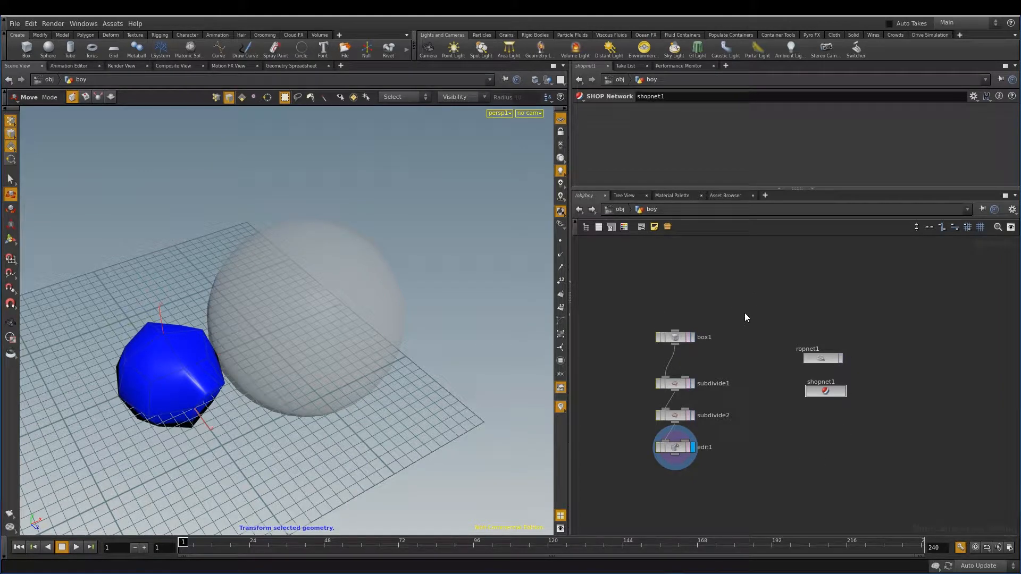
key("h")
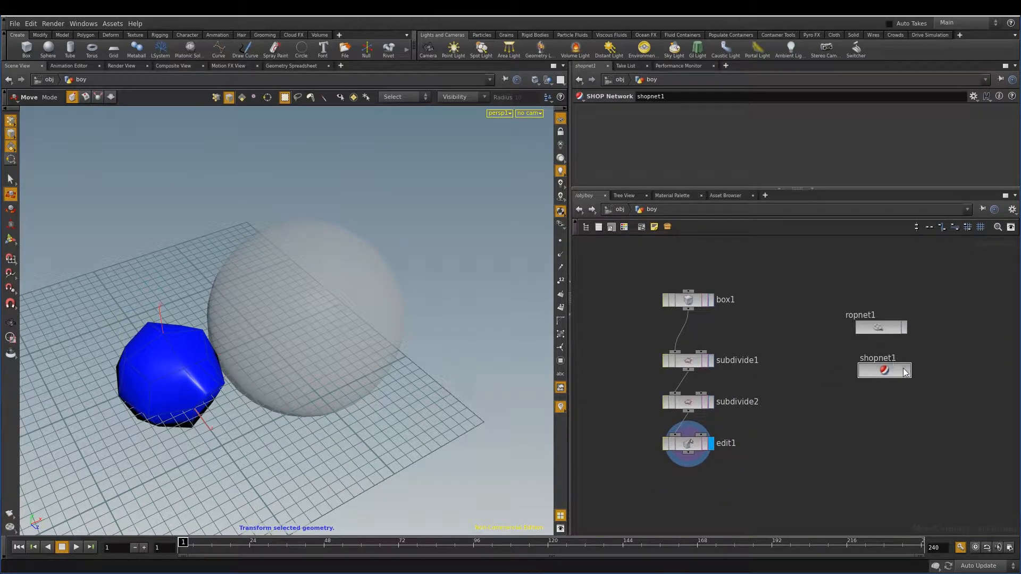
key("Tab")
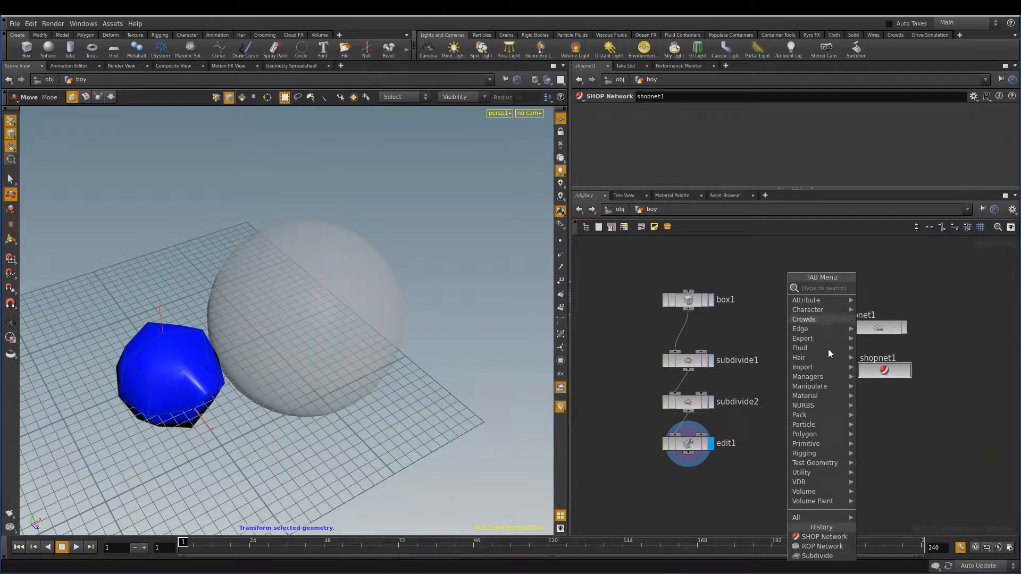
mouse_move(821, 386)
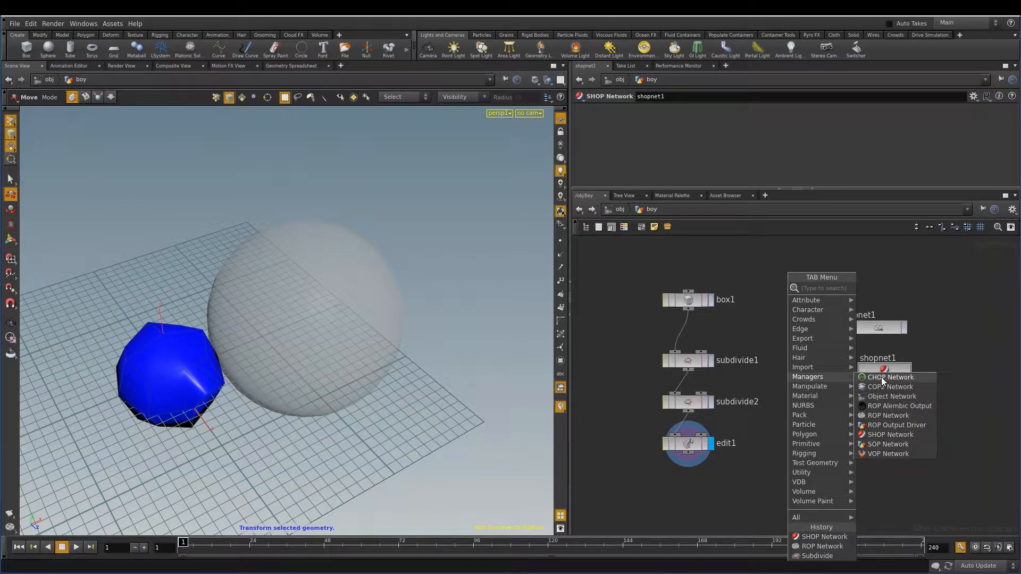
key("Escape")
left_click(830, 278)
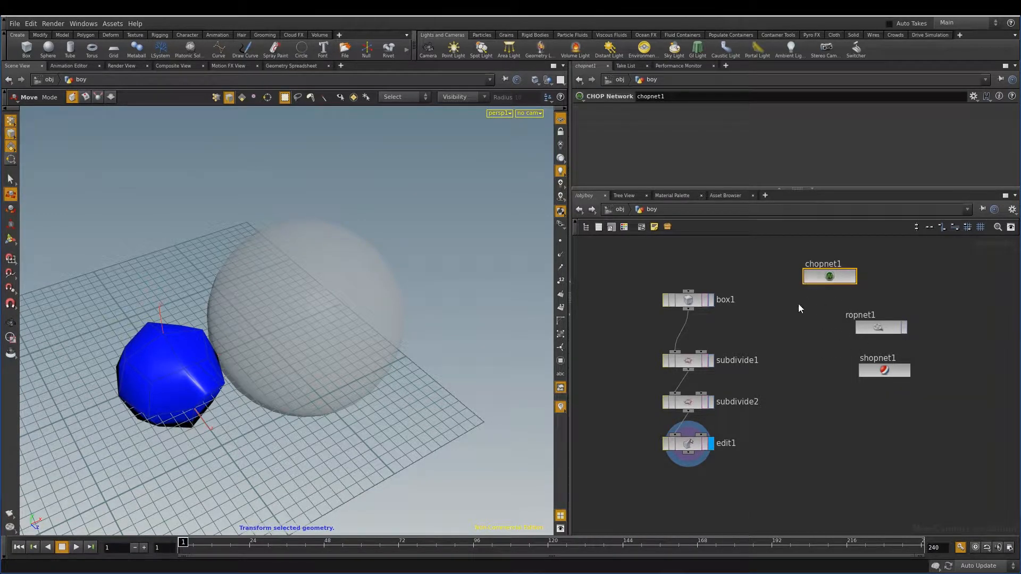
Look inside the new CHOP network, return to the obj network and select the boy object
double_click(830, 276)
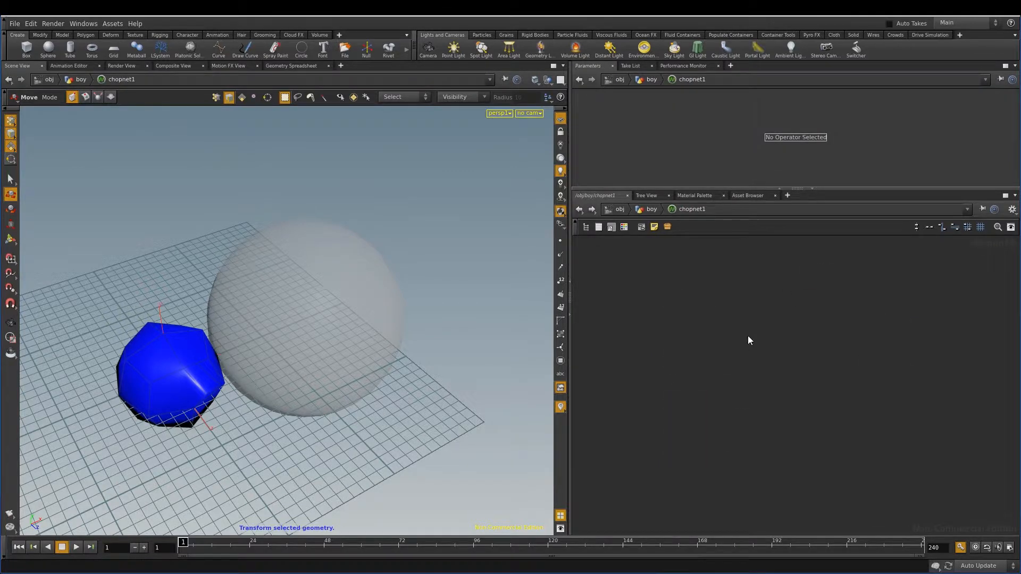
left_click(655, 211)
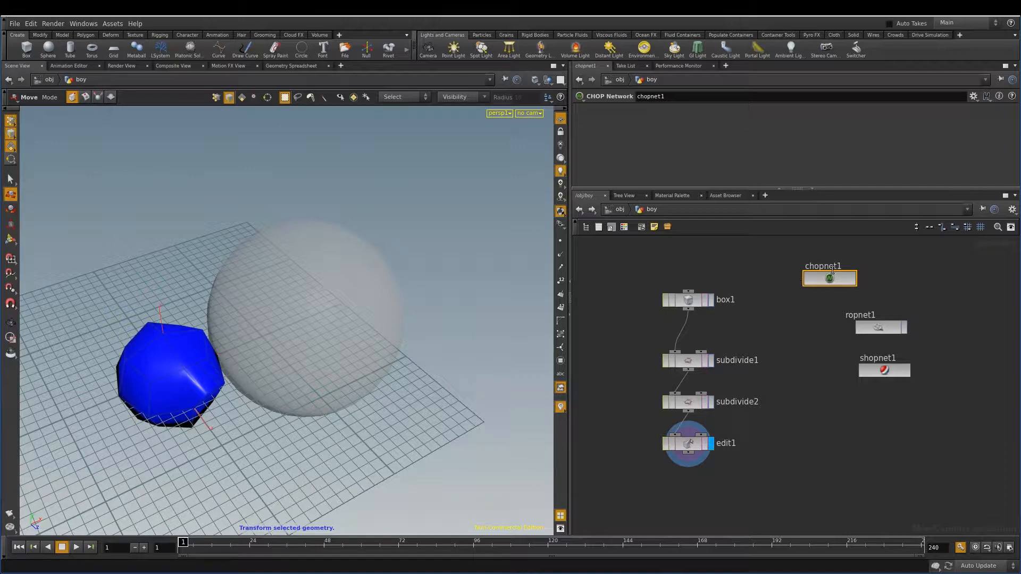
left_click(619, 209)
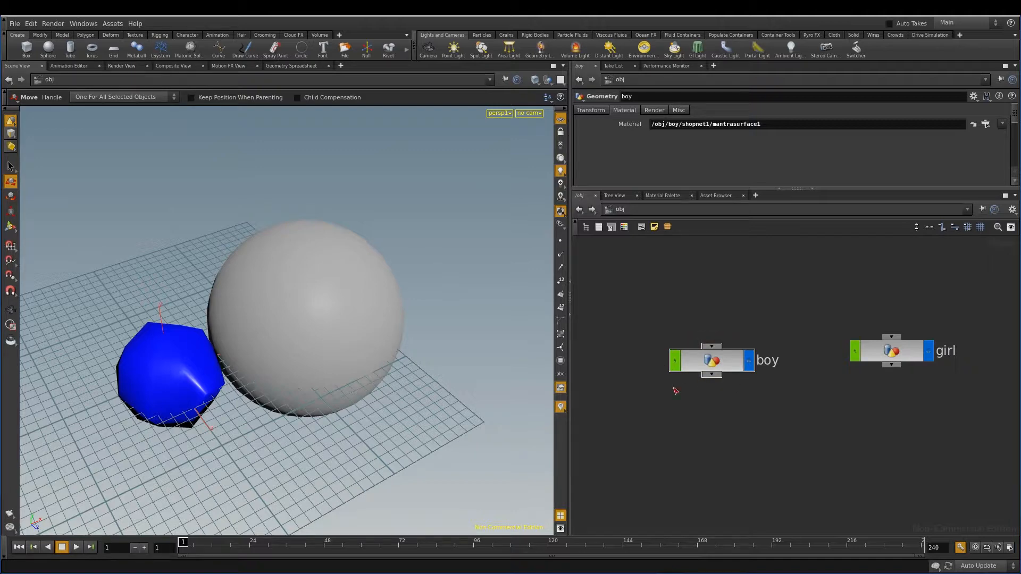
left_click(717, 369)
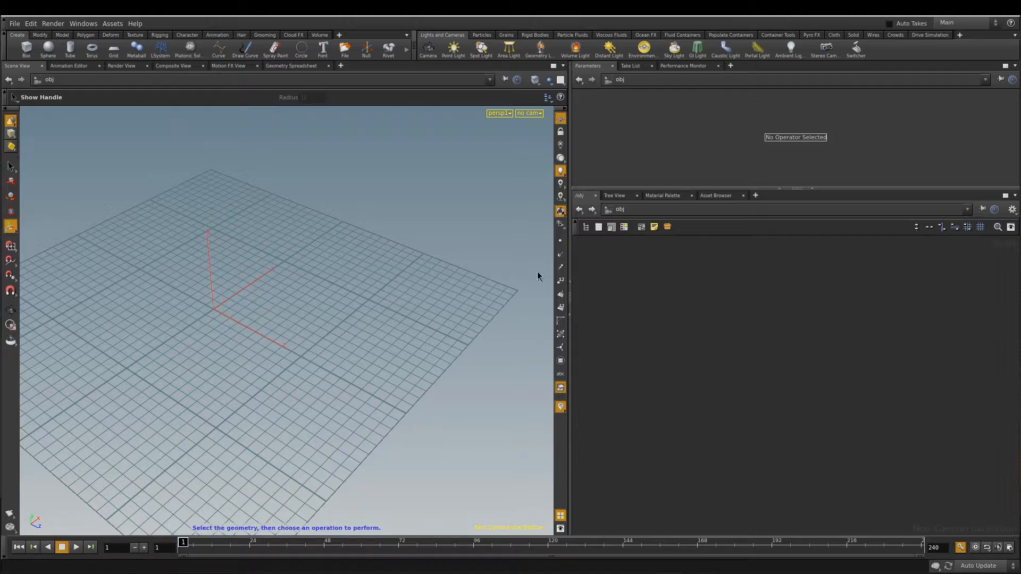
Create a polygon mesh box object at the origin of the empty scene
left_click(548, 97)
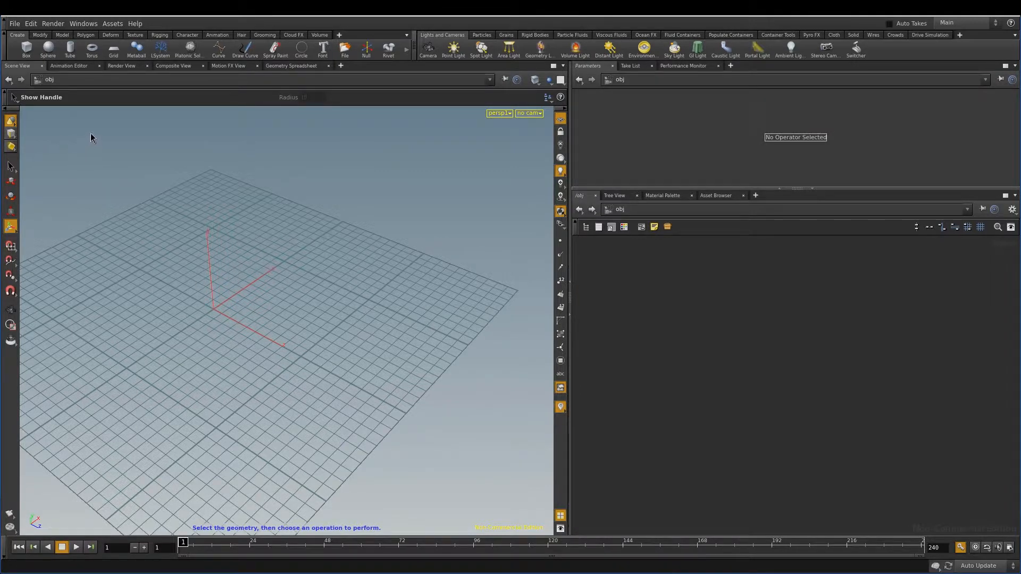
left_click(26, 47, "ctrl")
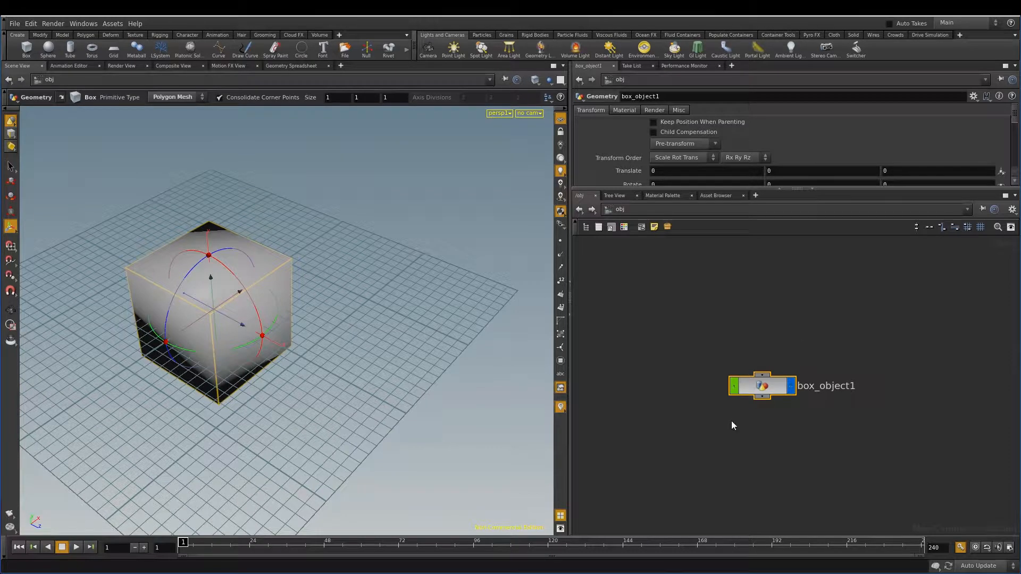
double_click(763, 388)
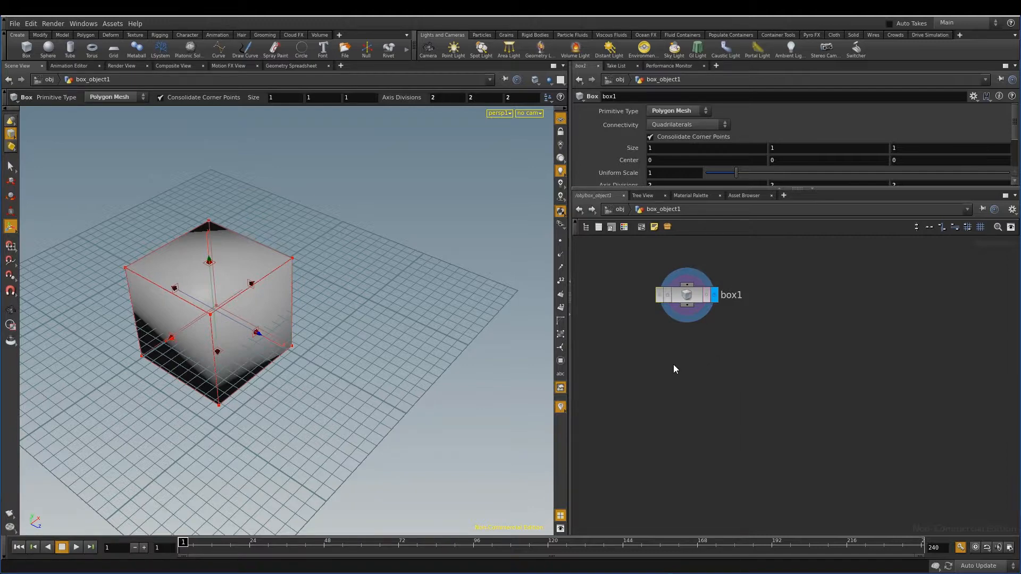
key("Tab")
type("sph")
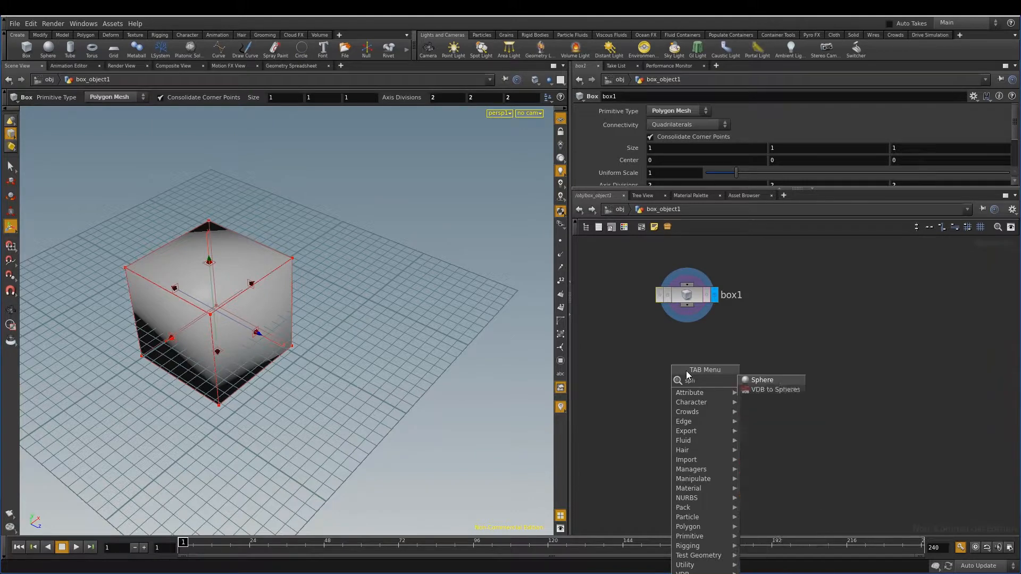
left_click(761, 381)
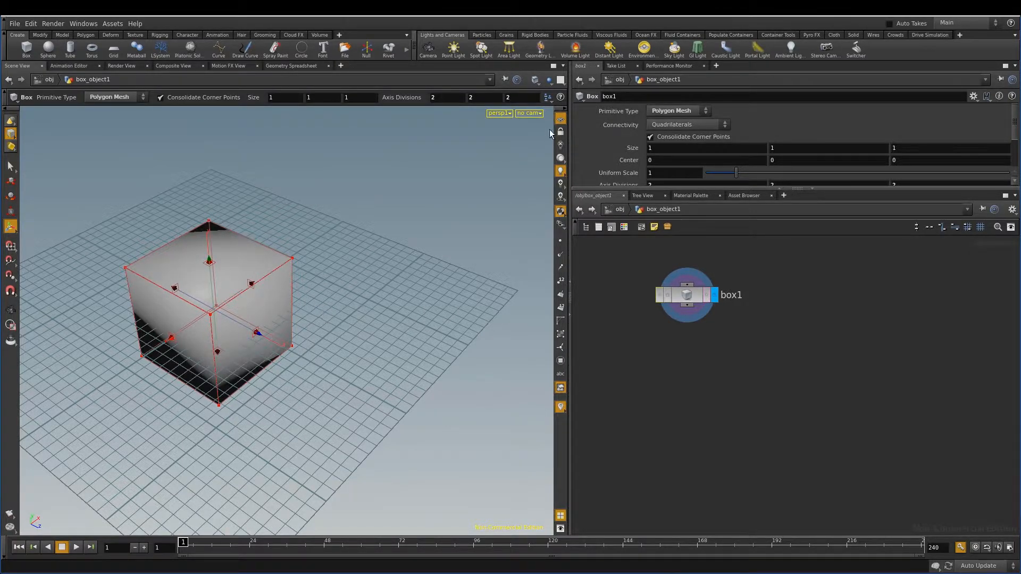
With Create at Object Level active, place a sphere on the grid at about (0.72, 0, 1.42) and line up its node with box_object1
left_click(548, 97)
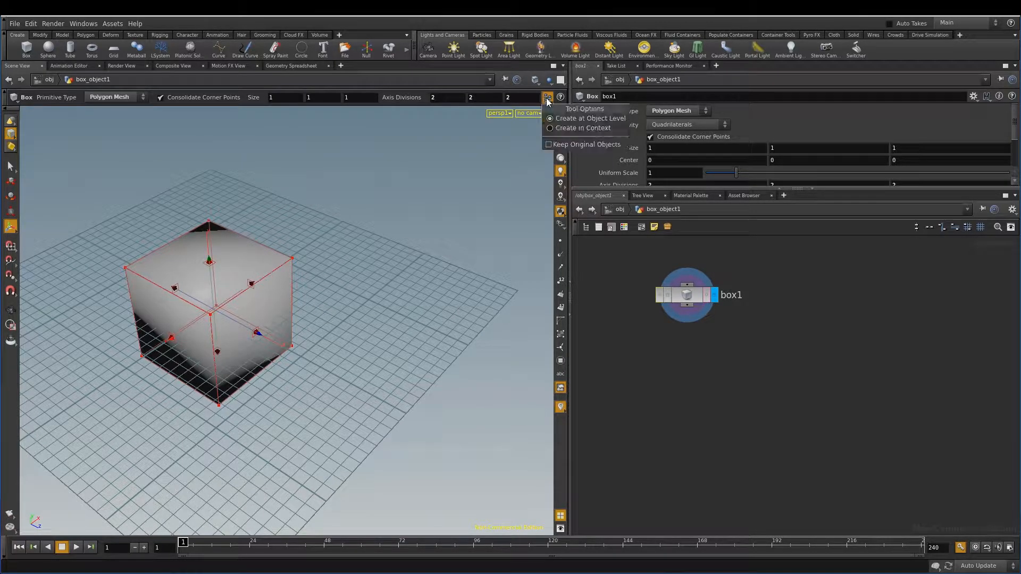
left_click(578, 118)
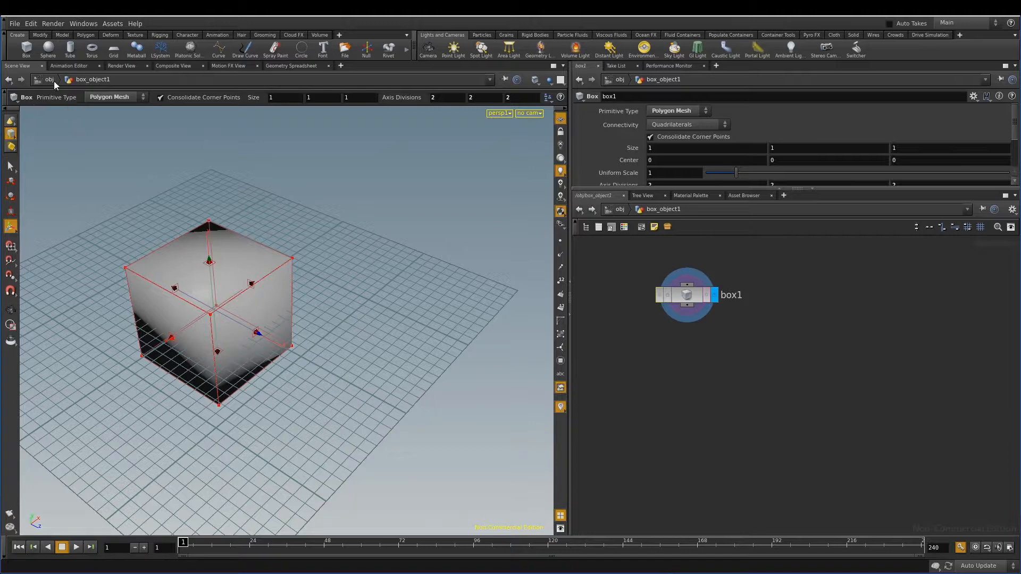
left_click(48, 49)
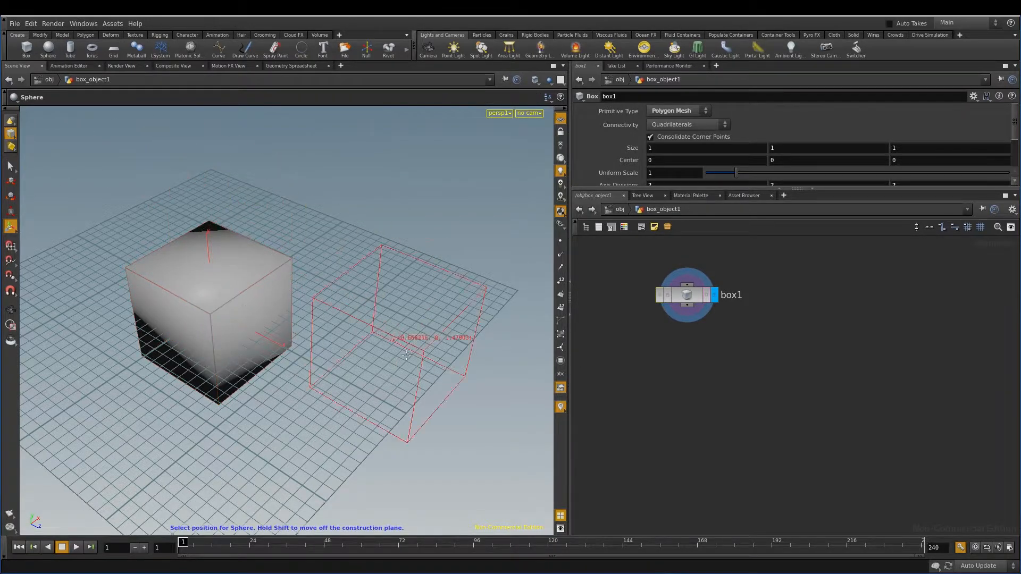
left_click(392, 334)
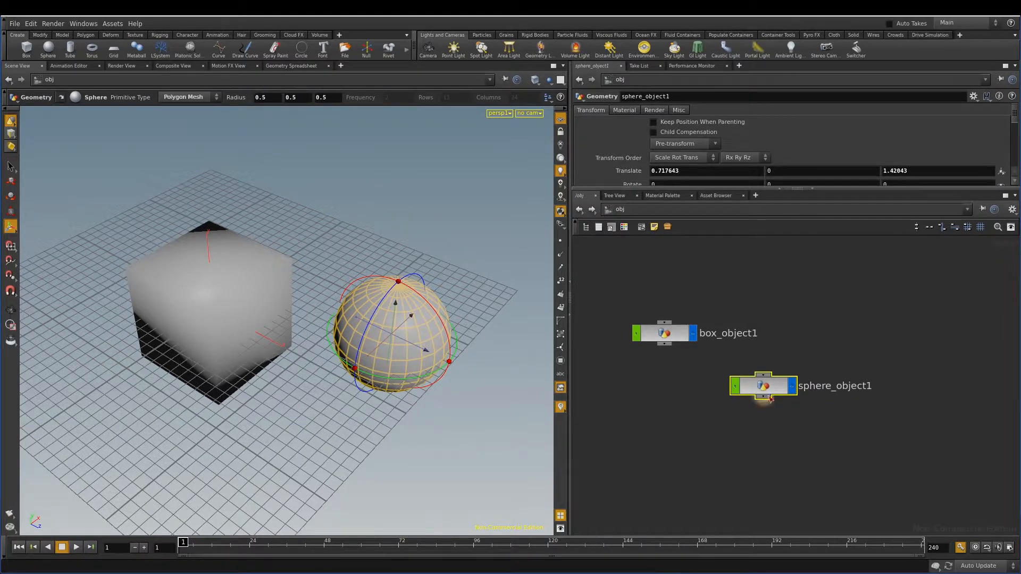
left_click_drag(763, 389, 844, 336)
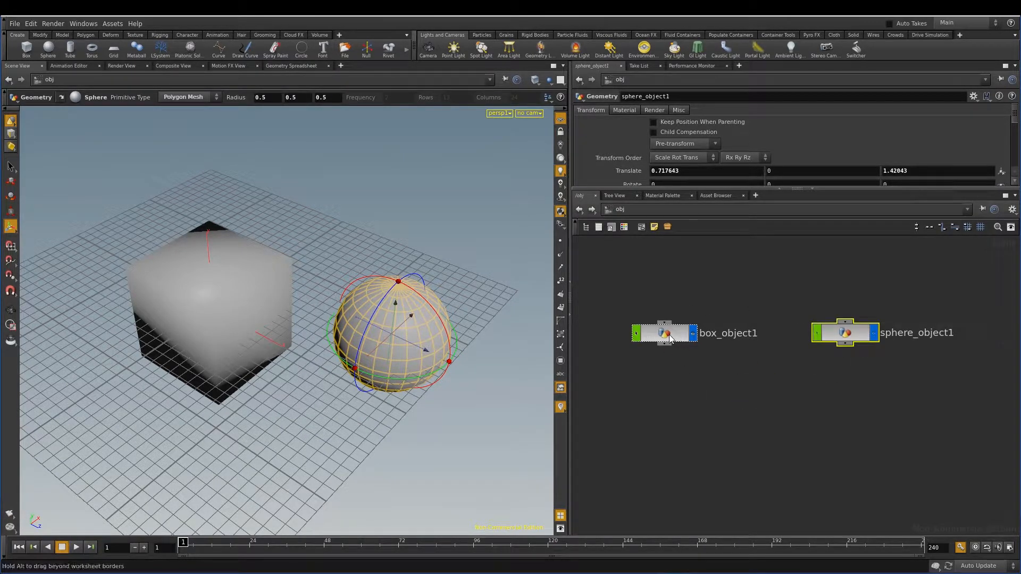
Inspect the network inside box_object1, return to object level and move the sphere object's node closer to the box object's node
double_click(685, 335)
left_click_drag(691, 298, 709, 315)
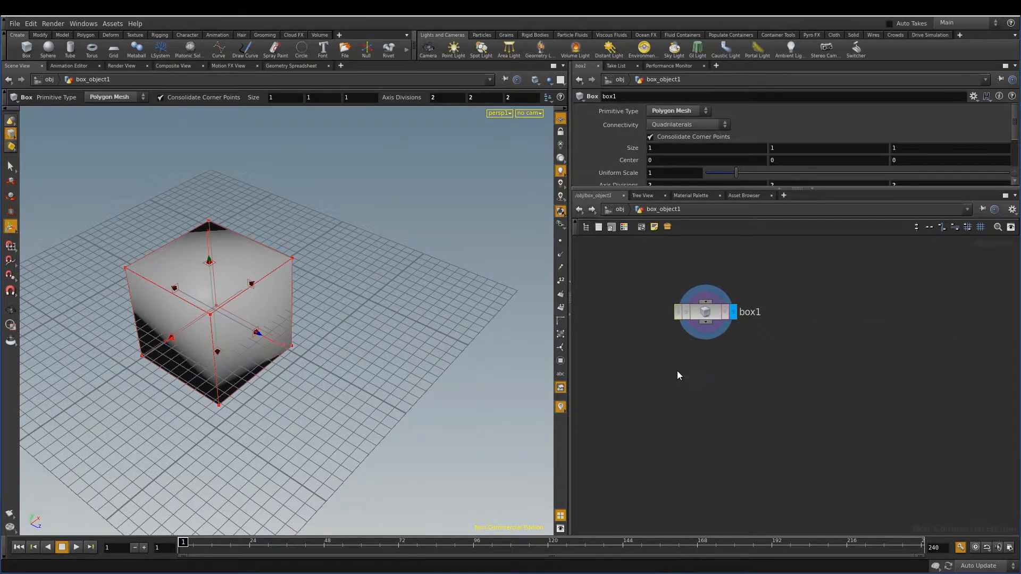
left_click(621, 211)
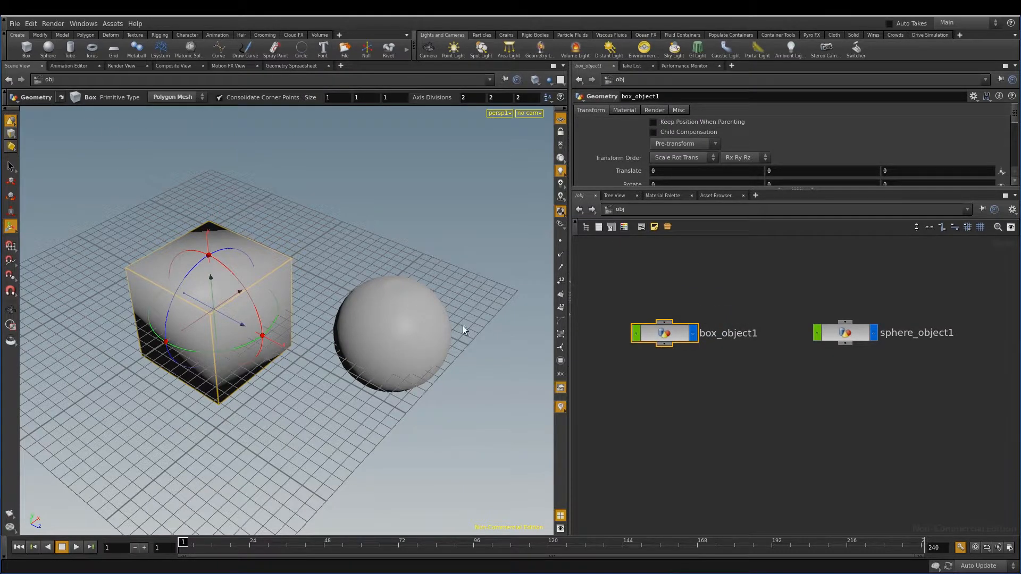
left_click_drag(856, 334, 819, 333)
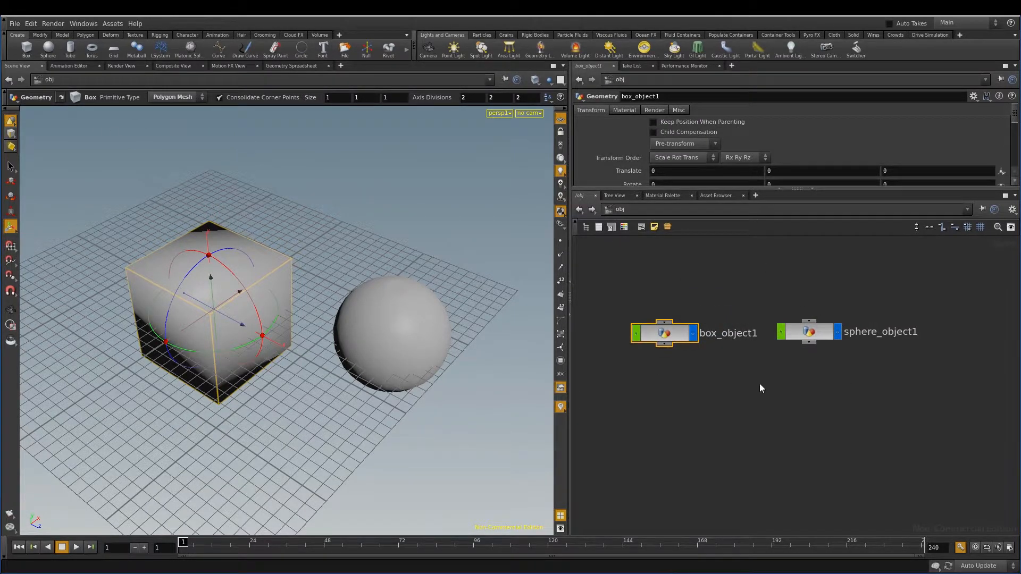
Inside box_object1, switch to Create in Context, place a sphere at about (2.07, 0, 0.29) and align its node with box1
double_click(669, 335)
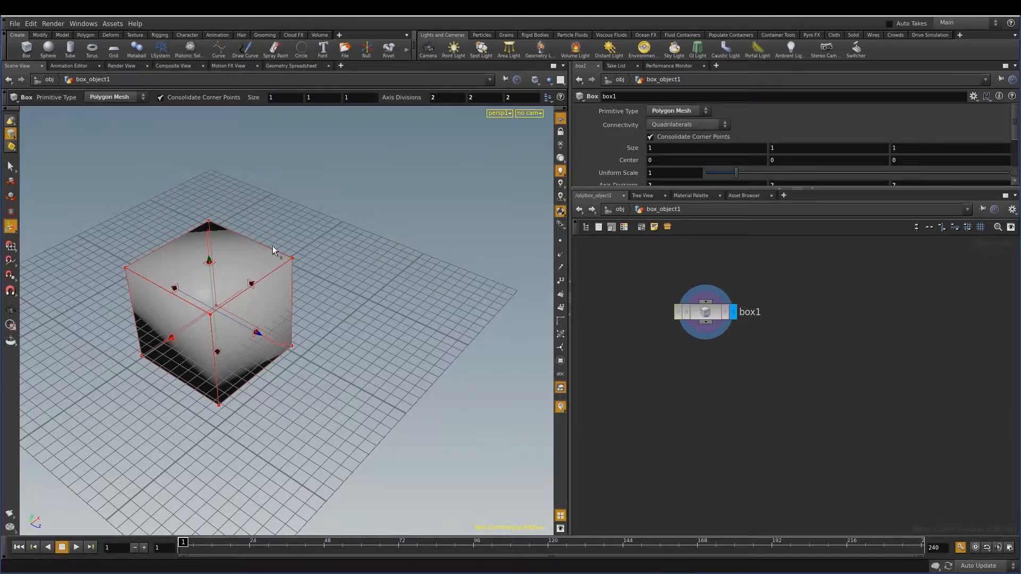
left_click(548, 97)
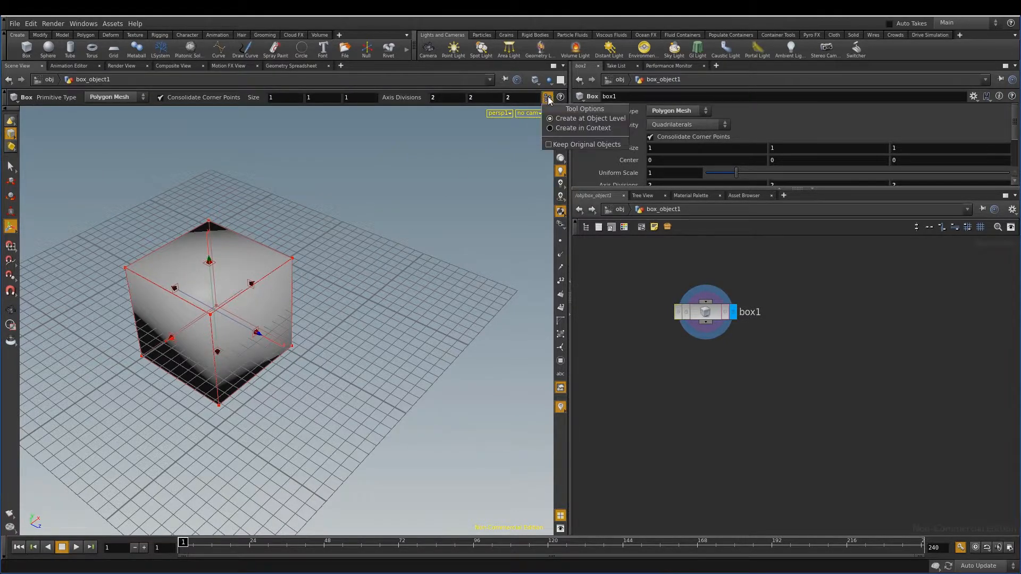
left_click(581, 129)
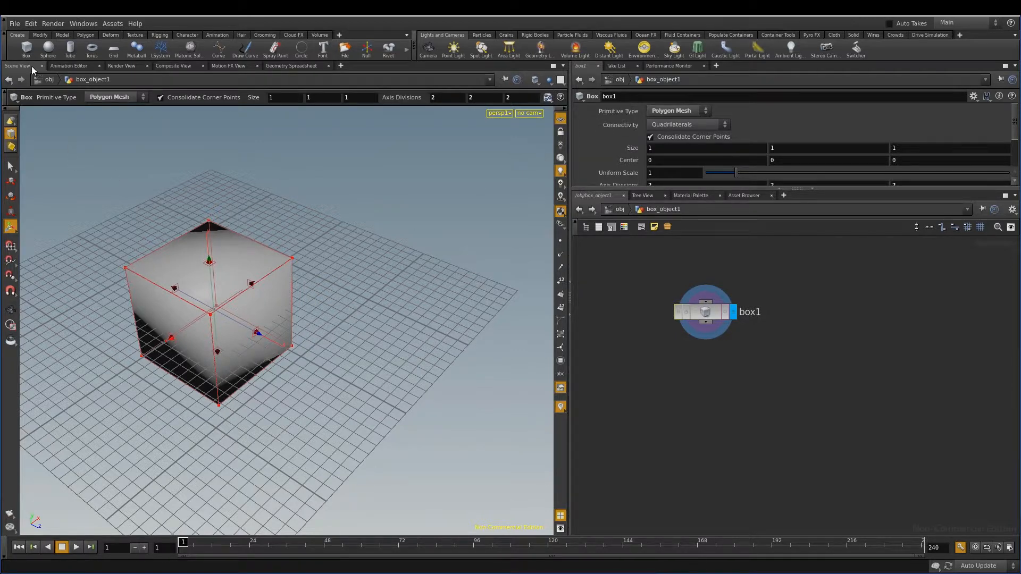
left_click(48, 49)
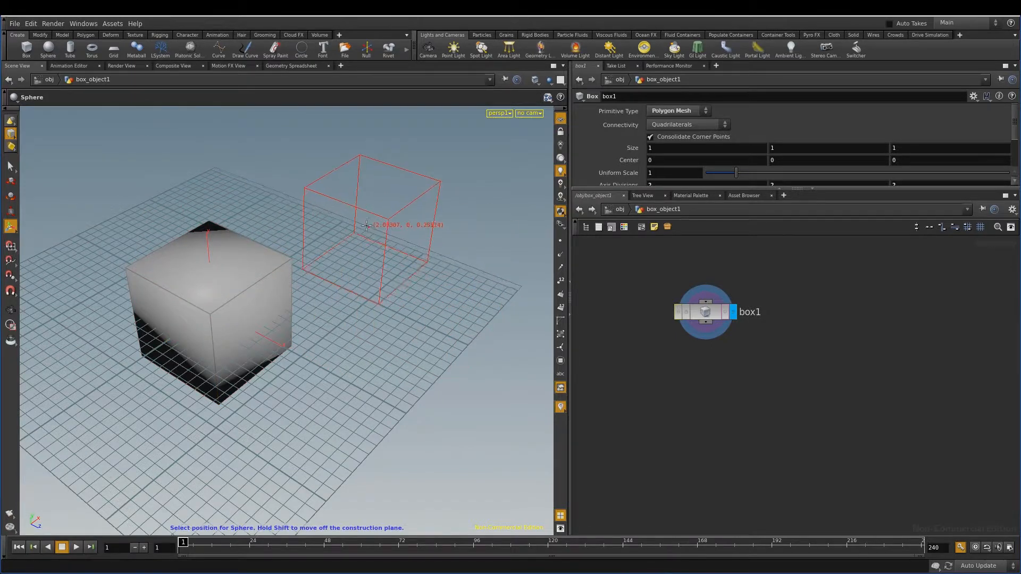
left_click(367, 226)
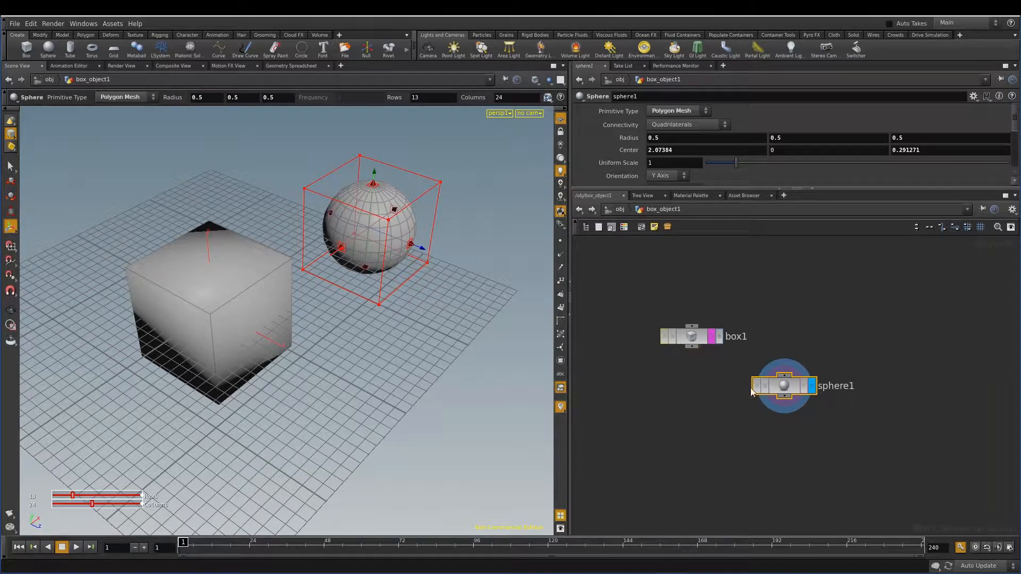
left_click_drag(791, 386, 809, 336)
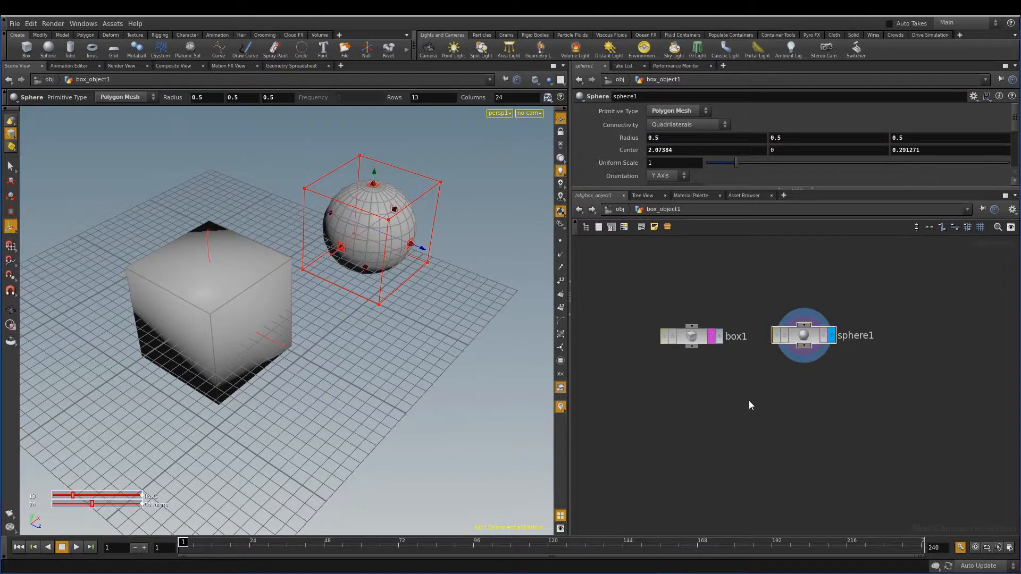
Add a Merge node below box1 and sphere1, connect both to it and make the merge the displayed node
key("Tab")
type("r")
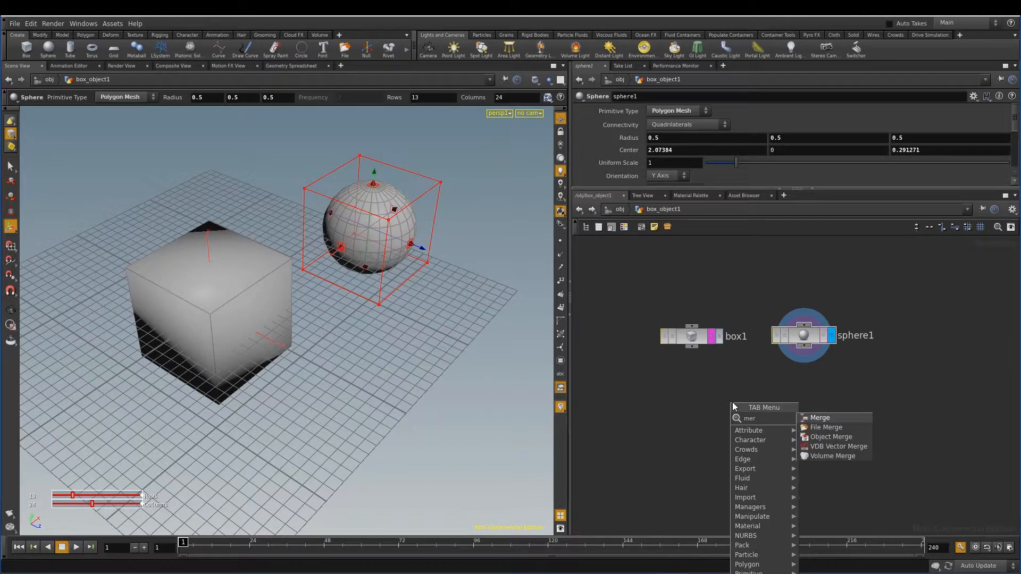
left_click(819, 420)
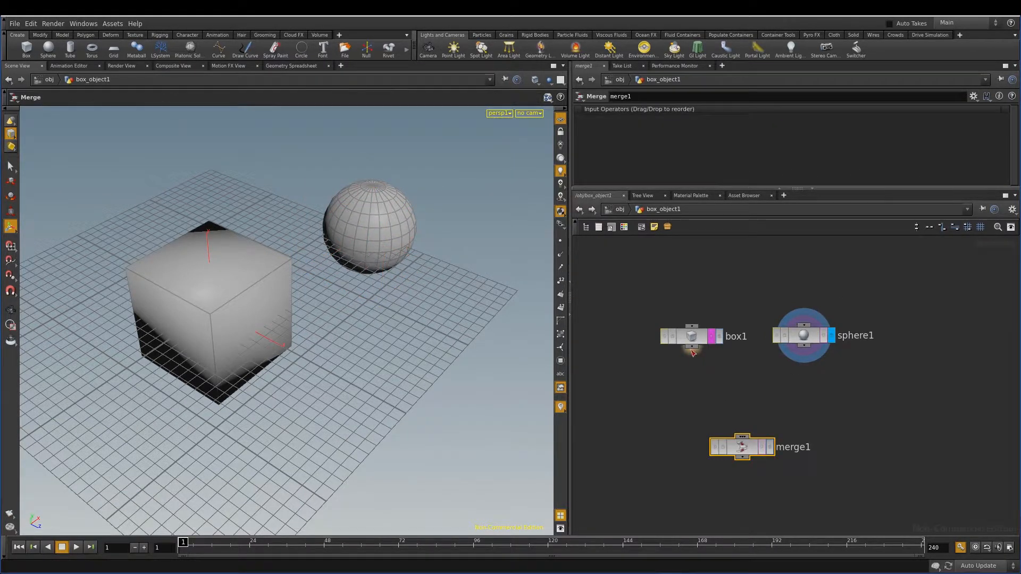
left_click(742, 447)
left_click_drag(806, 351, 744, 438)
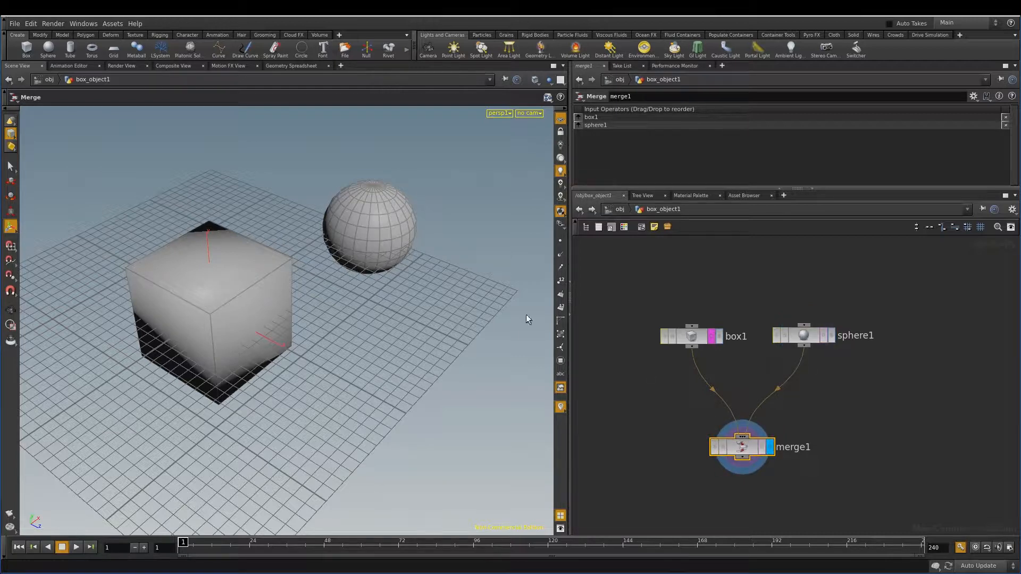
Return to object level and toggle box_object1's display off and on to check which shapes belong to it
left_click(620, 209)
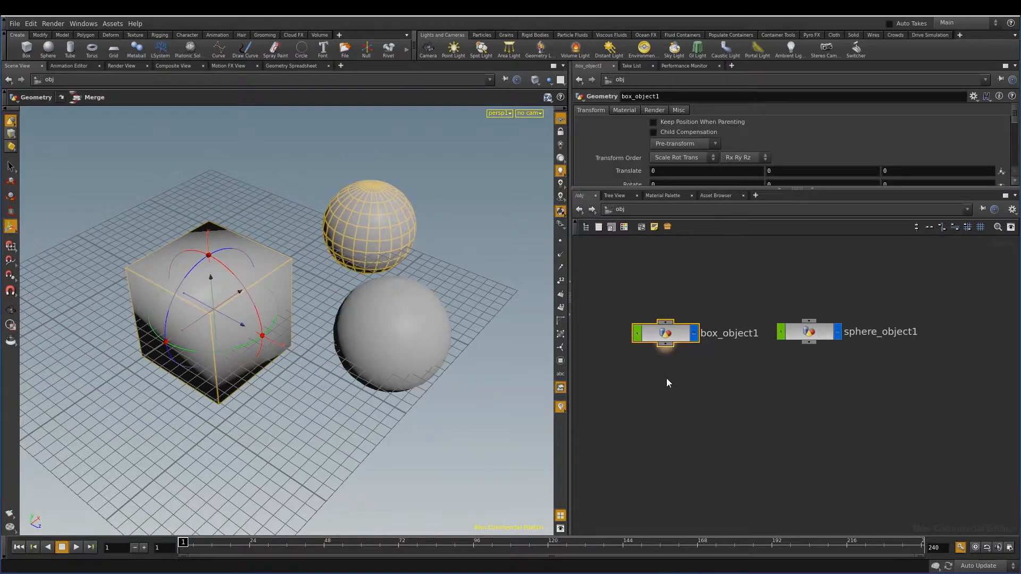
left_click(705, 336)
left_click(696, 334)
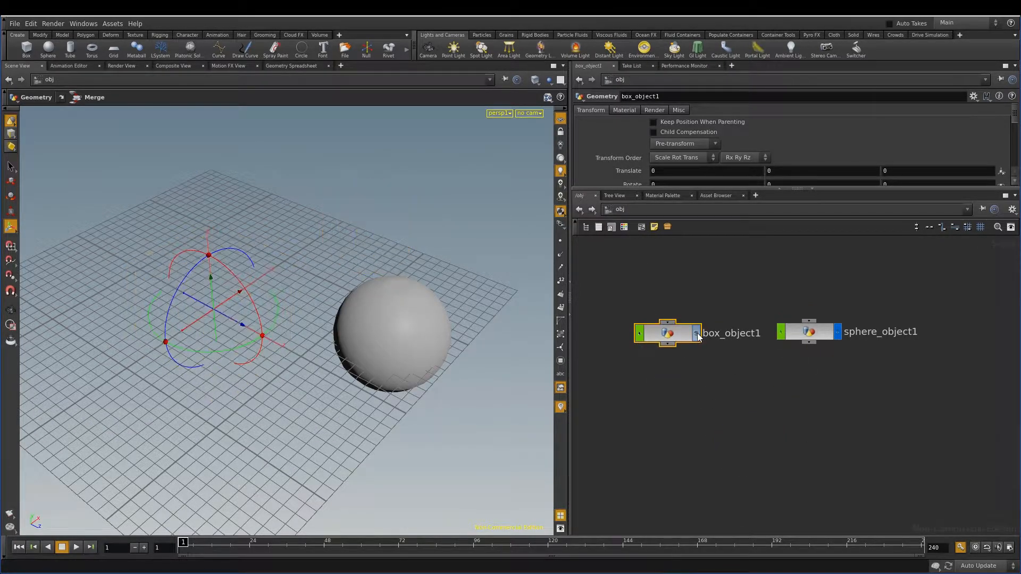
left_click(697, 335)
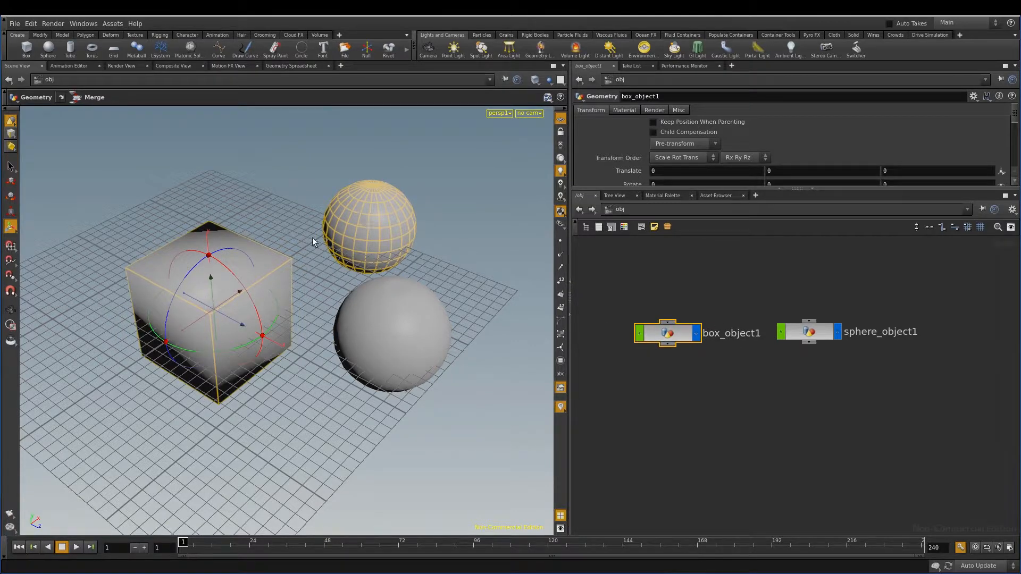
left_click_drag(821, 338, 839, 342)
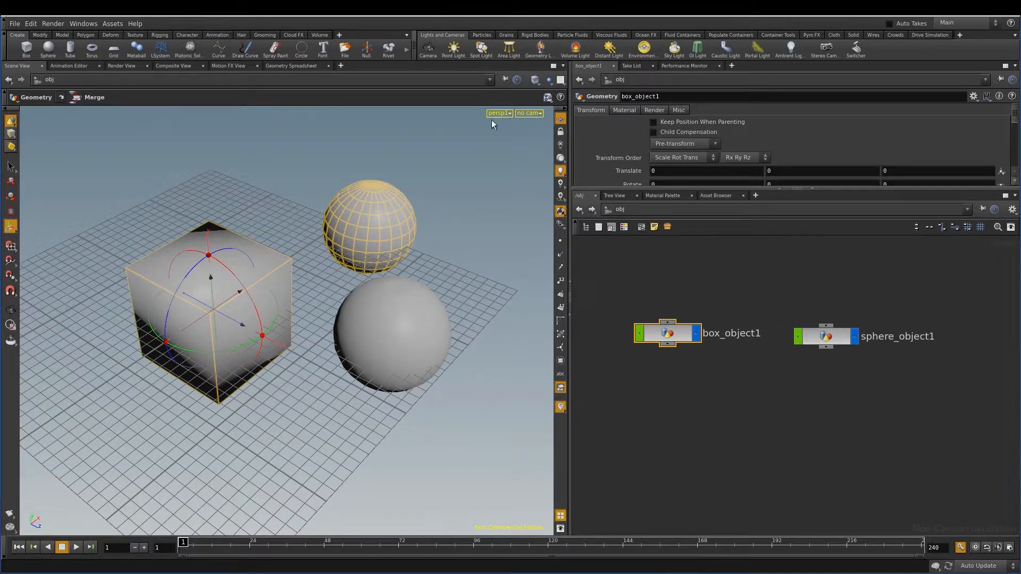
left_click(549, 98)
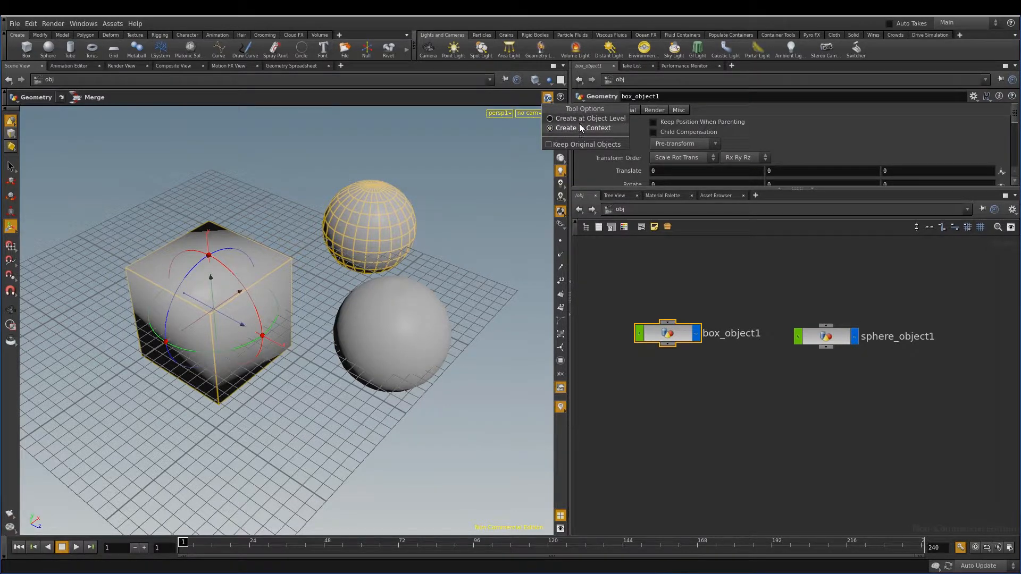
left_click(487, 101)
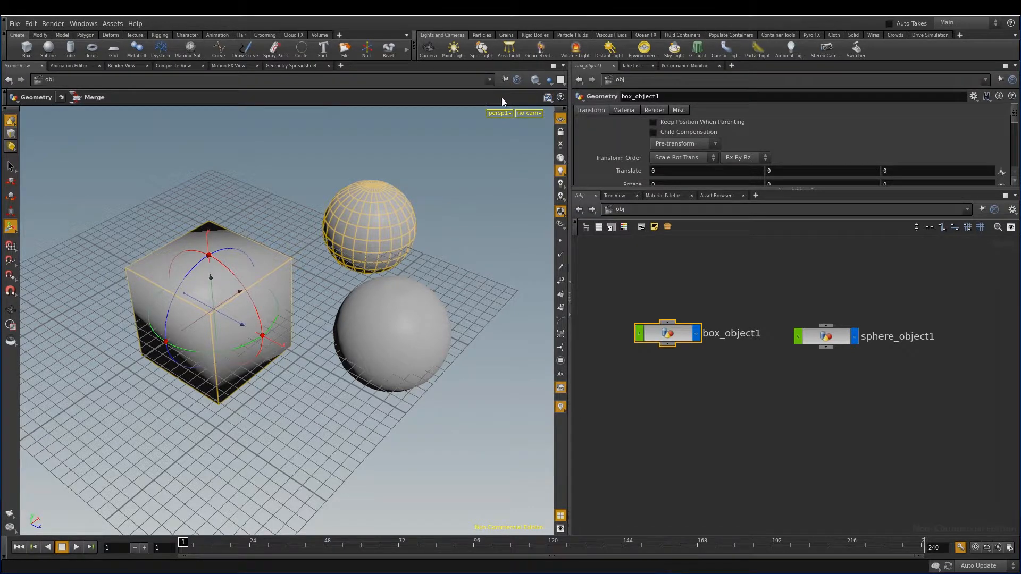
left_click(547, 98)
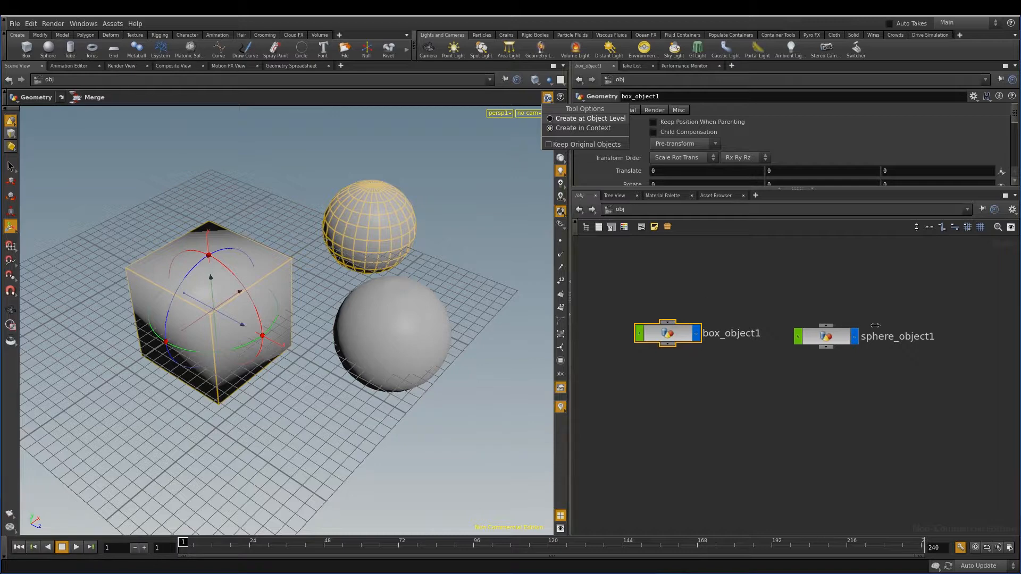
Enter sphere_object1 and set the tool option to Create at Object Level
double_click(830, 337)
middle_click_drag(835, 339, 678, 300)
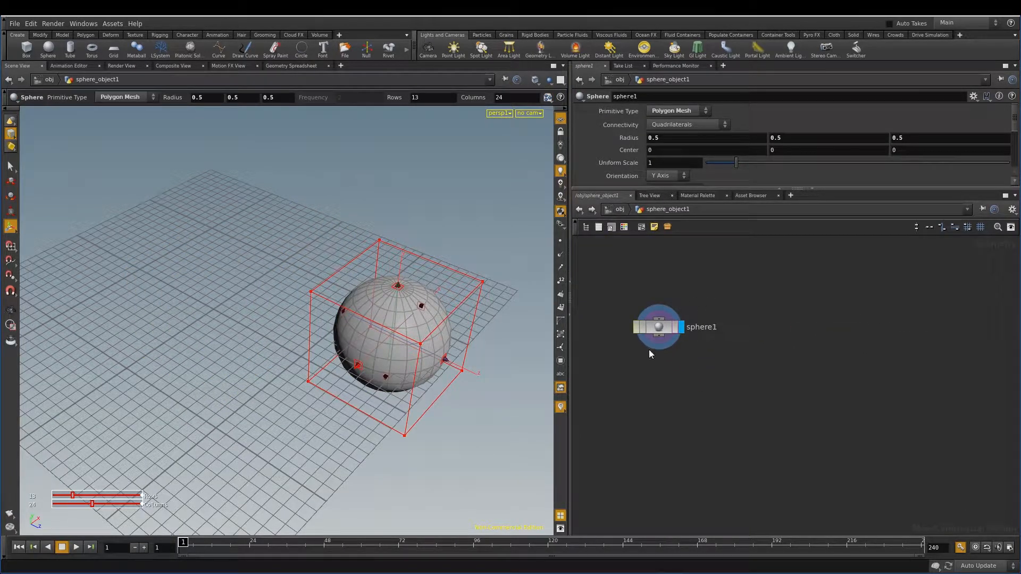
left_click(547, 97)
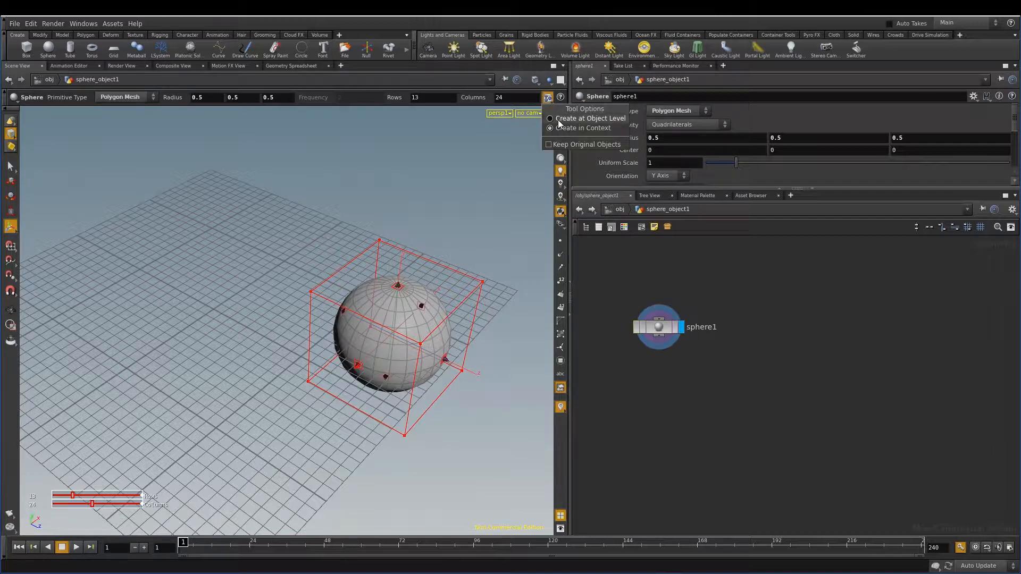
left_click(575, 120)
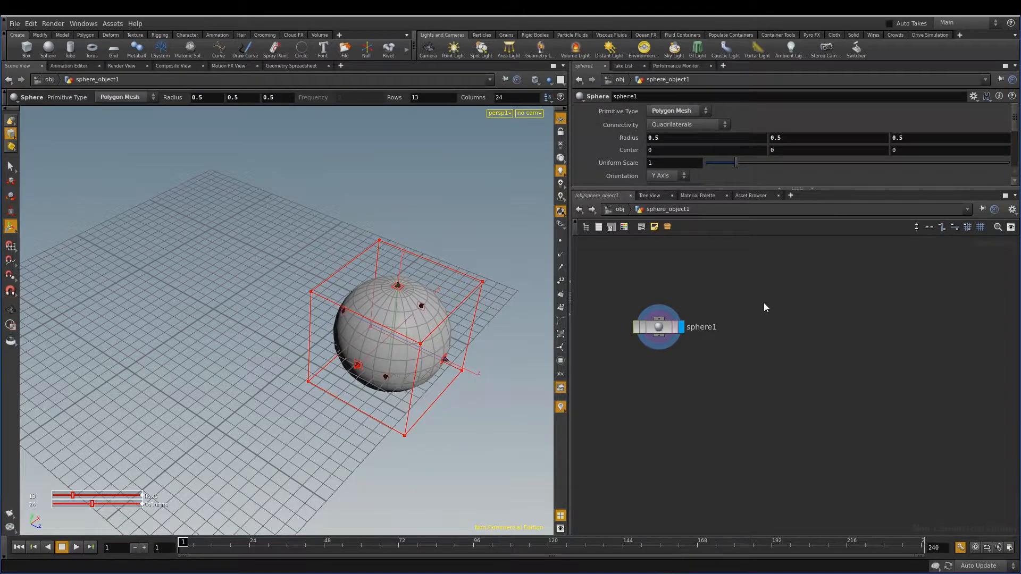
Add a Torus node beside sphere1 in the sphere object's network
key("Tab")
type("b")
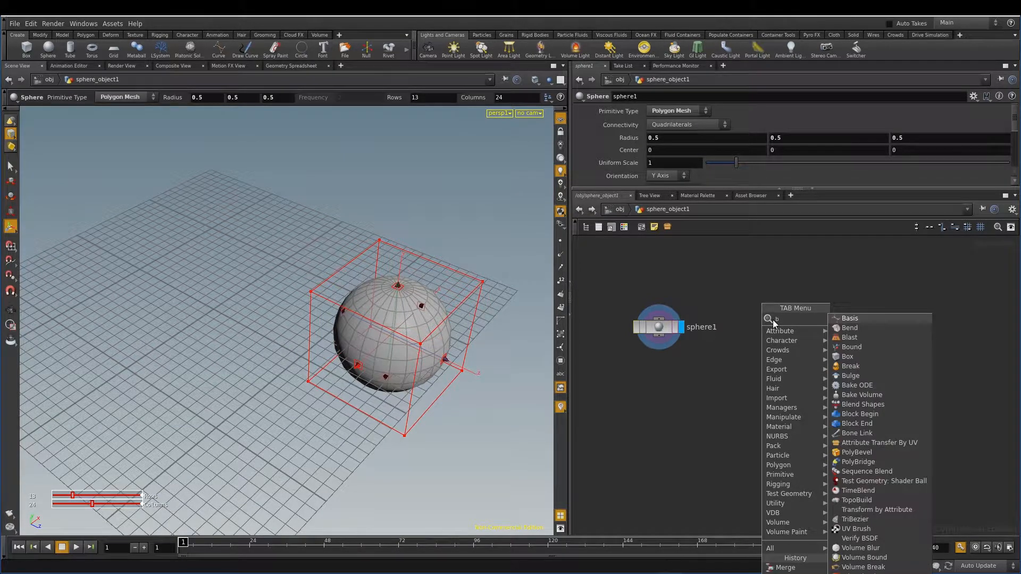
key("BackSpace")
type("to")
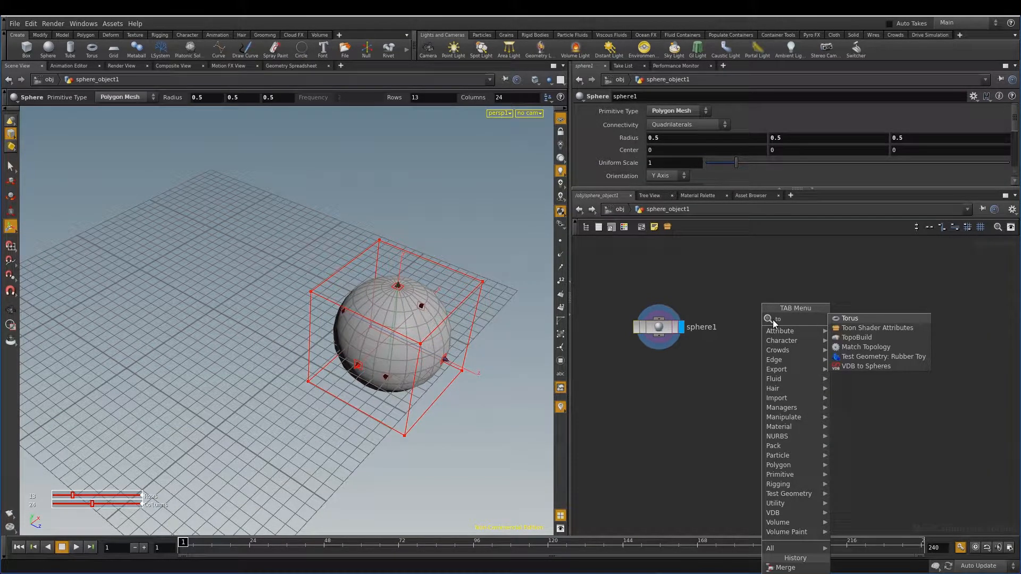
left_click(858, 319)
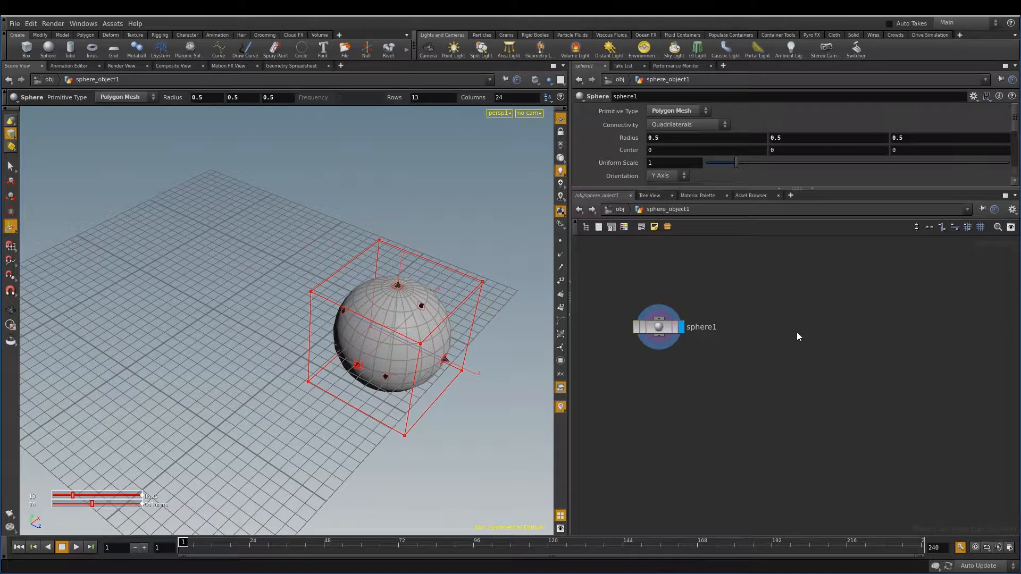
left_click(772, 318)
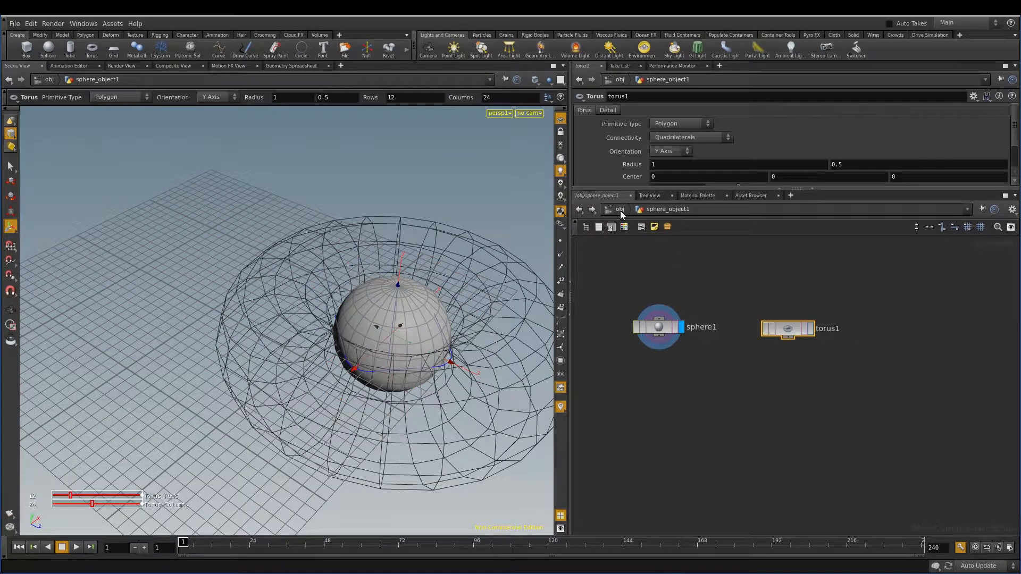
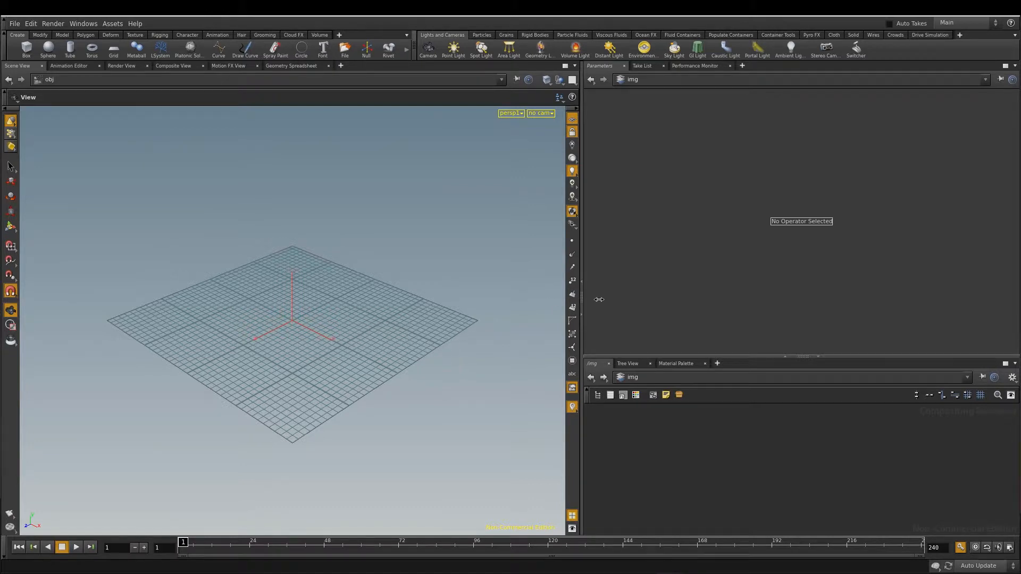
Give the network area more height and switch its network to the object level
left_click_drag(620, 357, 613, 307)
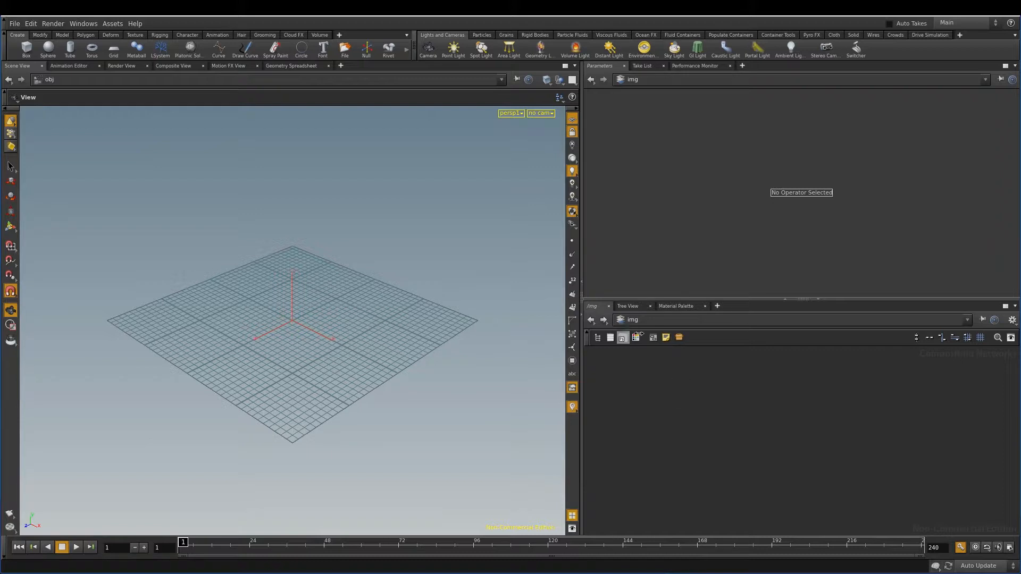
left_click(623, 337)
left_click(669, 363)
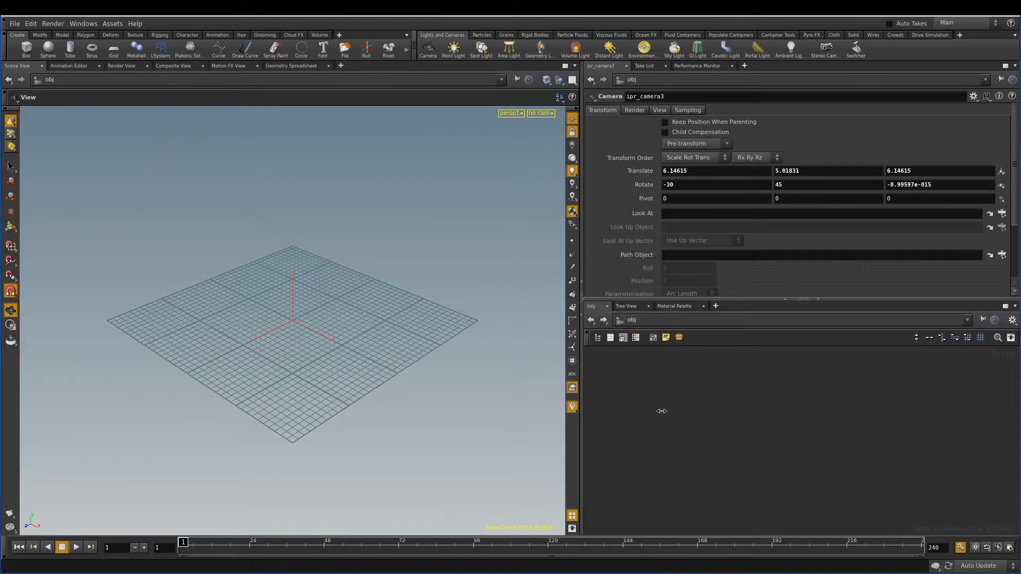
Add a Geometry node to the object-level network
key("Tab")
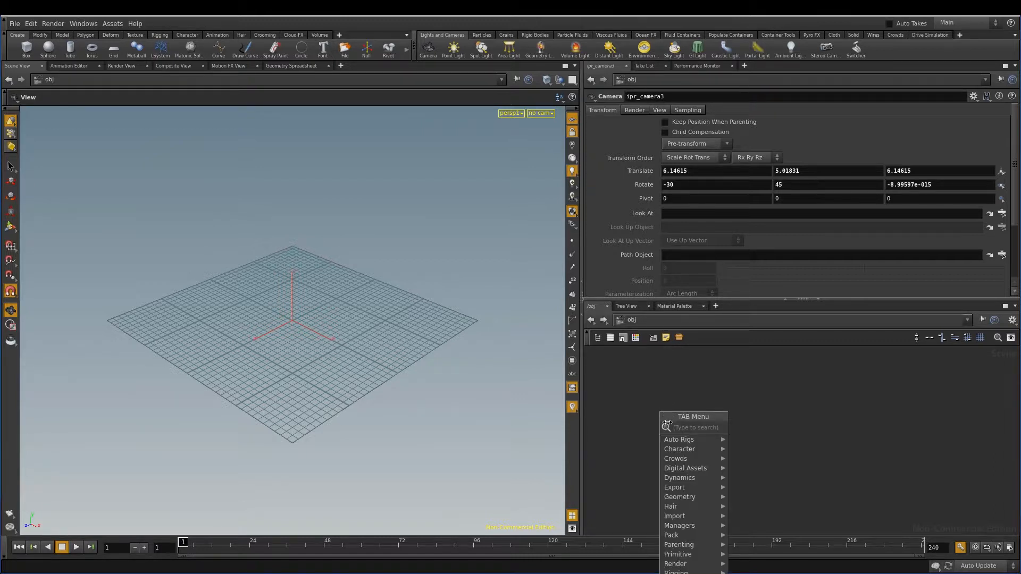
mouse_move(686, 497)
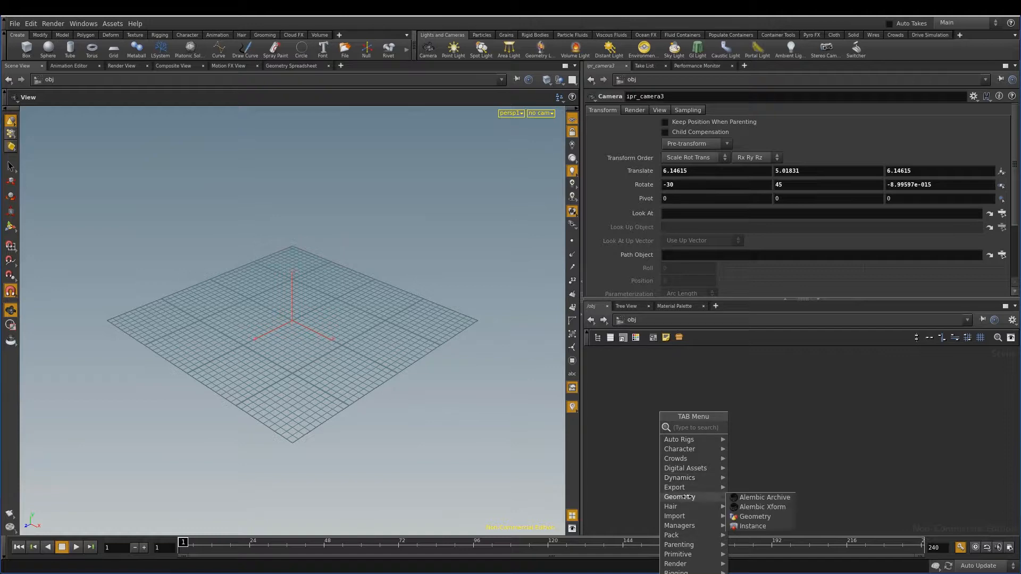
left_click(758, 519)
left_click(745, 452)
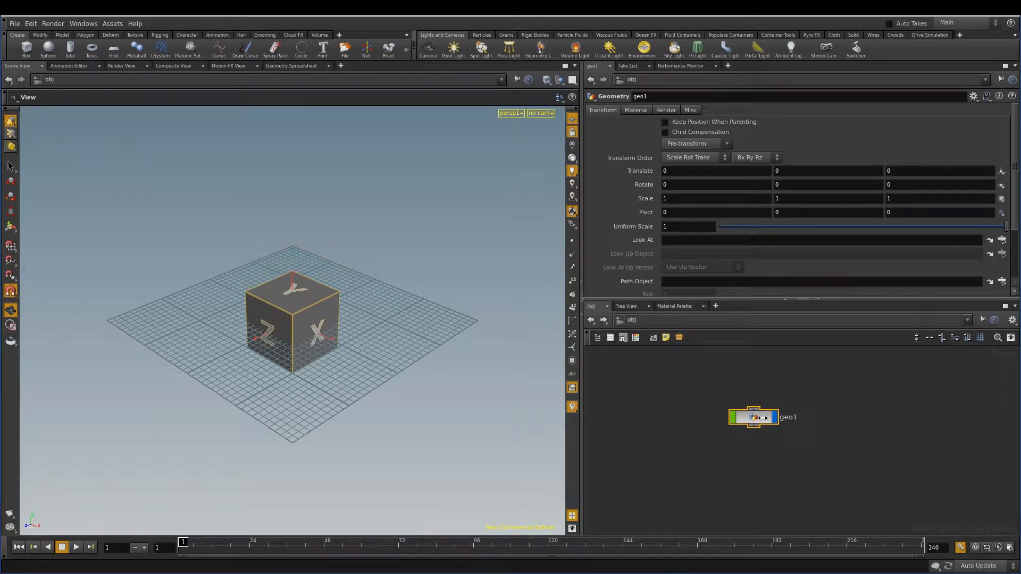
Enter geo1 and delete its default file1 node
double_click(763, 418)
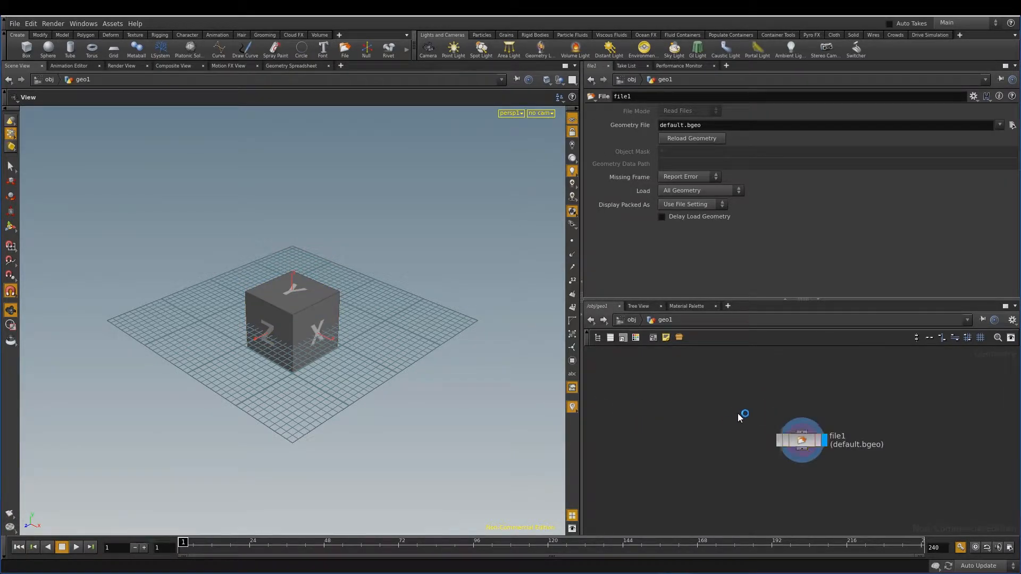
left_click_drag(744, 387, 838, 466)
key("Delete")
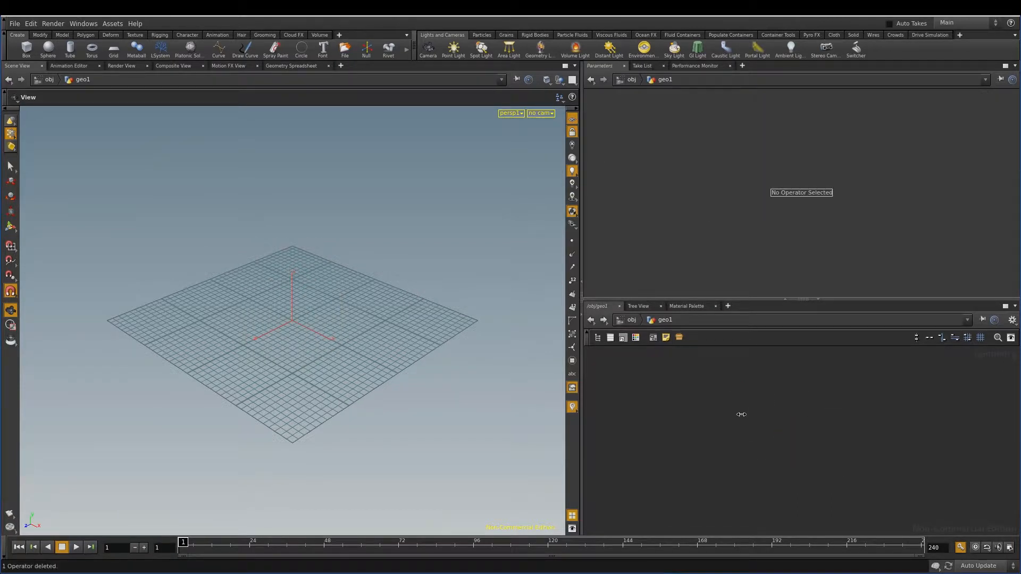
Add a Torus node to the empty geo1 network
key("Tab")
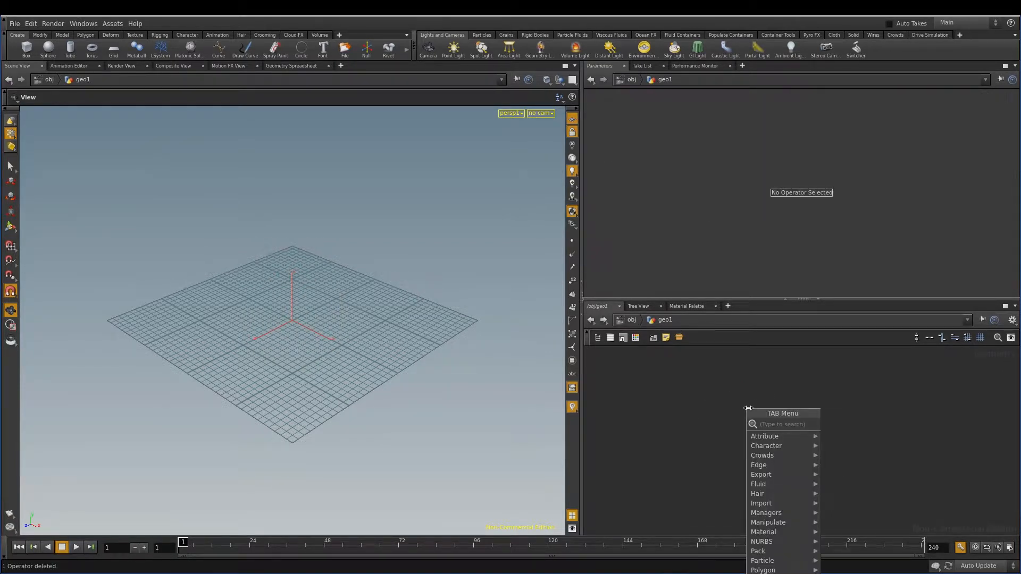
type("t")
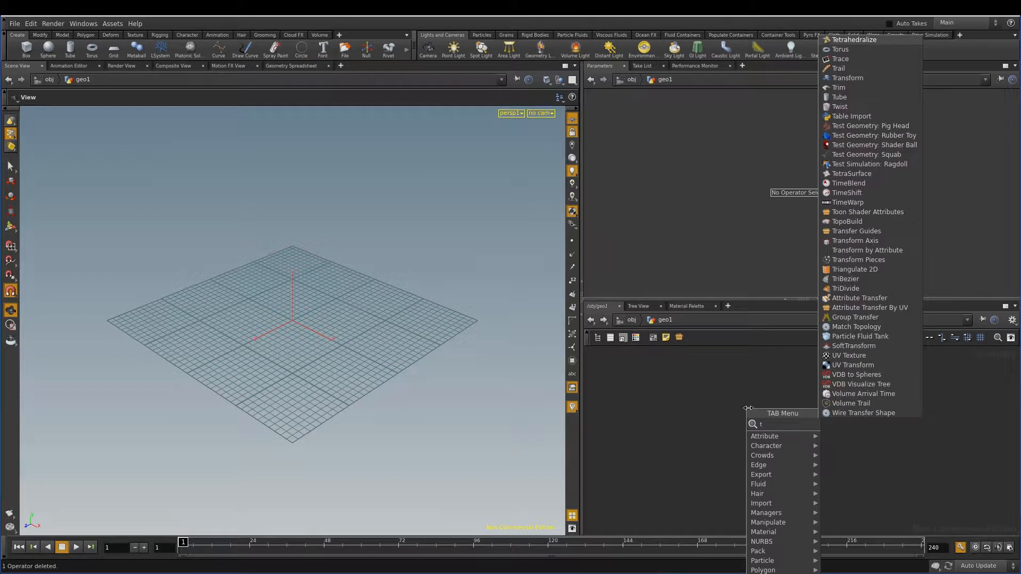
type("or")
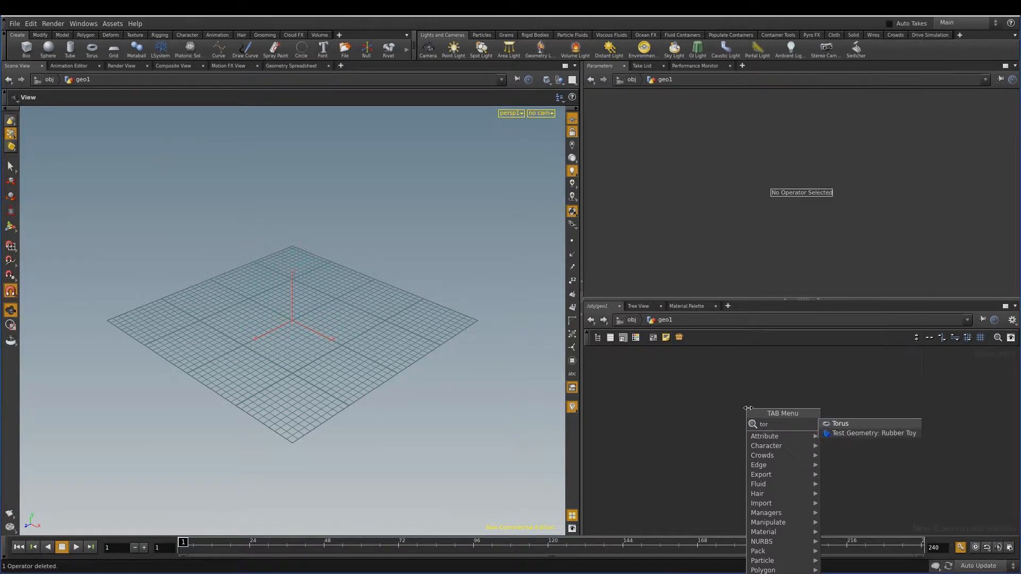
left_click(841, 423)
left_click(821, 400)
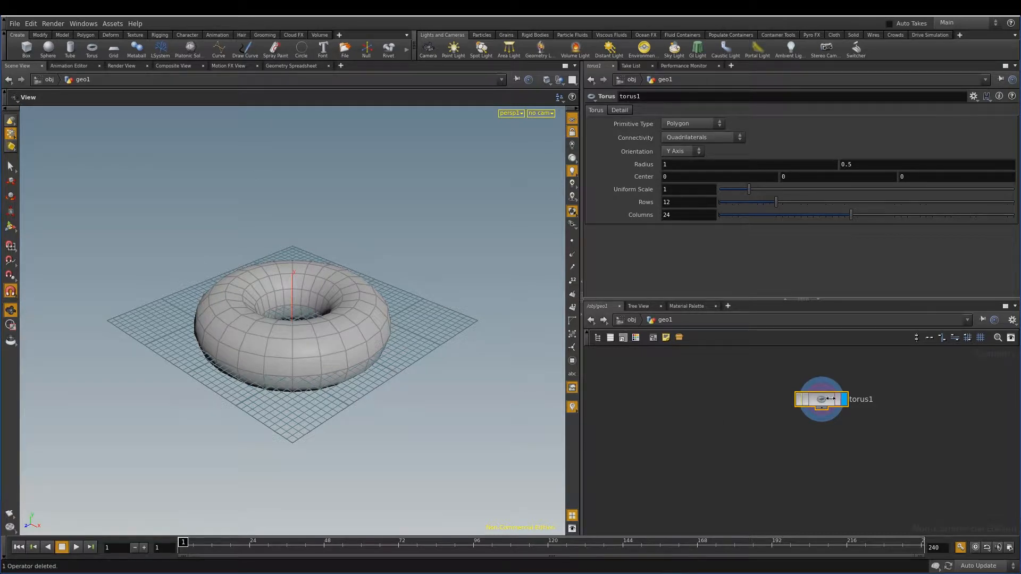
left_click_drag(826, 400, 832, 394)
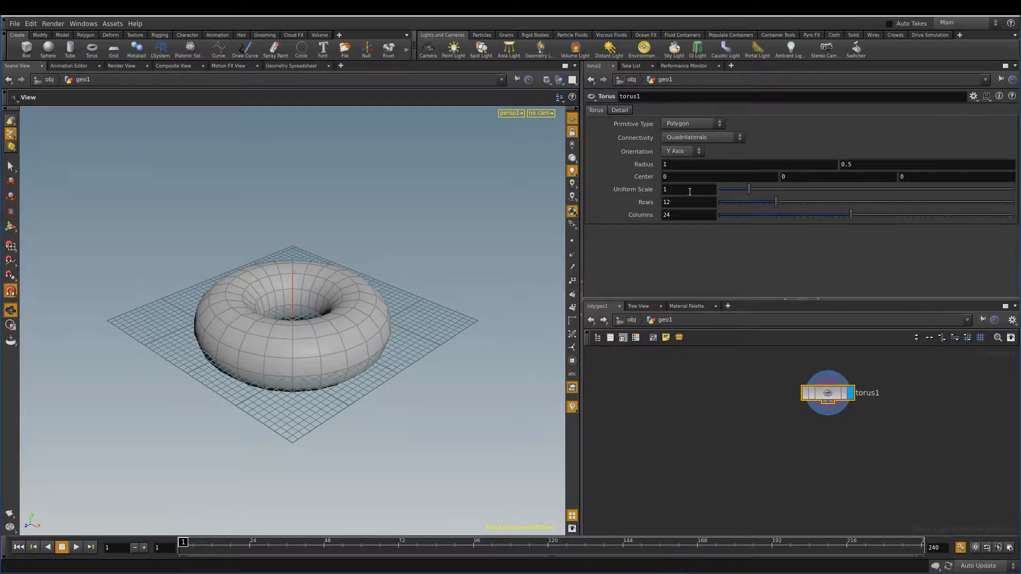
Set the torus's Uniform Scale to 10 and bring the whole shape into view
type("10")
key("Return")
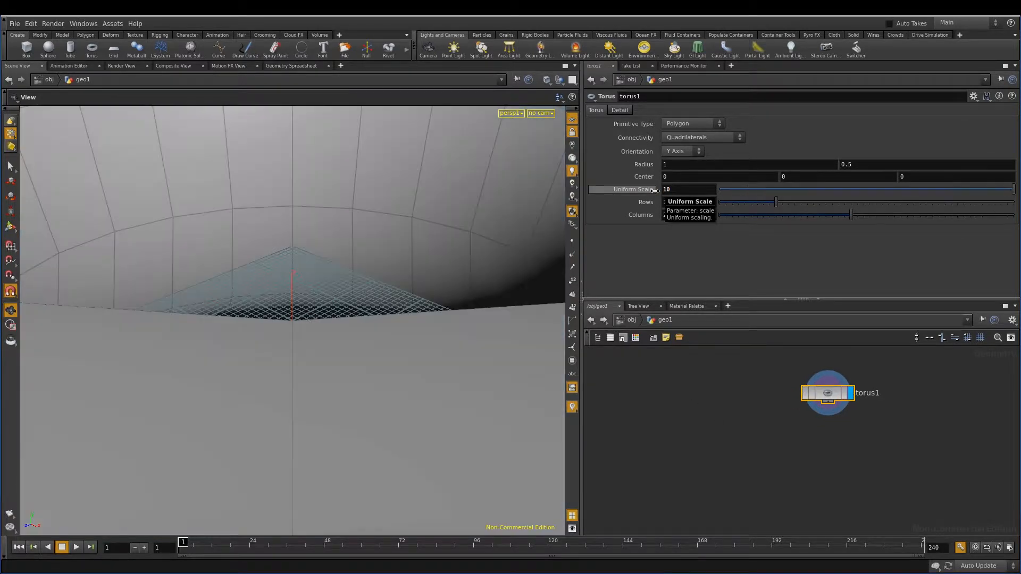
scroll(525, 316, "down", 3)
scroll(416, 321, "down", 10)
left_click_drag(415, 322, 393, 326)
left_click(777, 409)
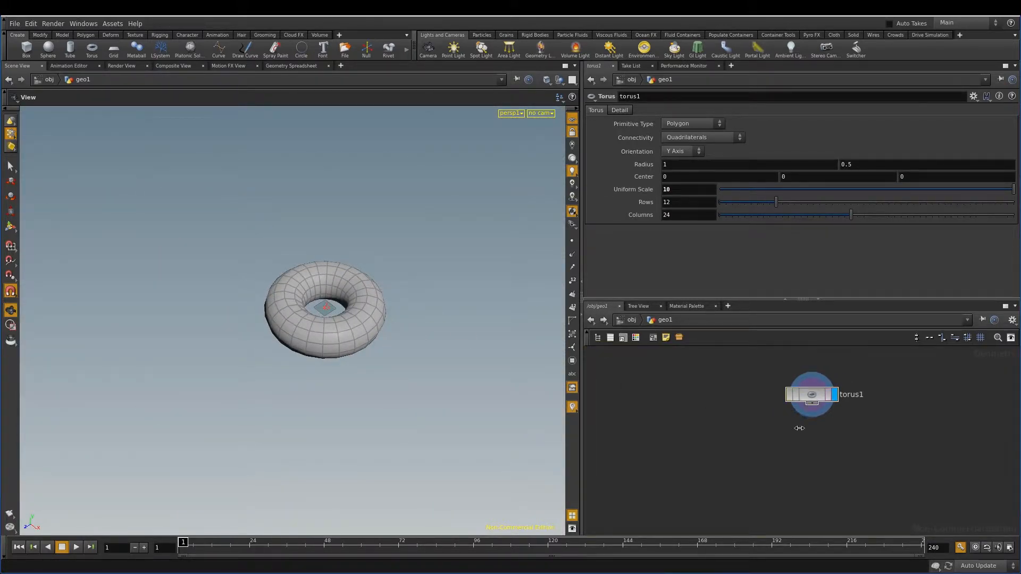
Add a Scatter node below torus1, connect the torus to its input and make the scatter the displayed node
key("Tab")
type("sca")
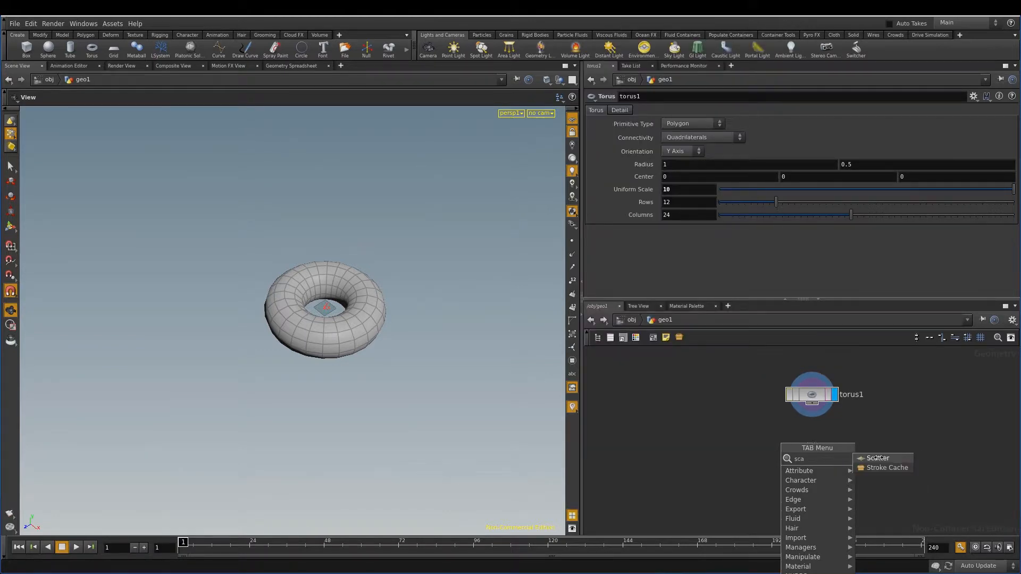
left_click(877, 458)
left_click(807, 447)
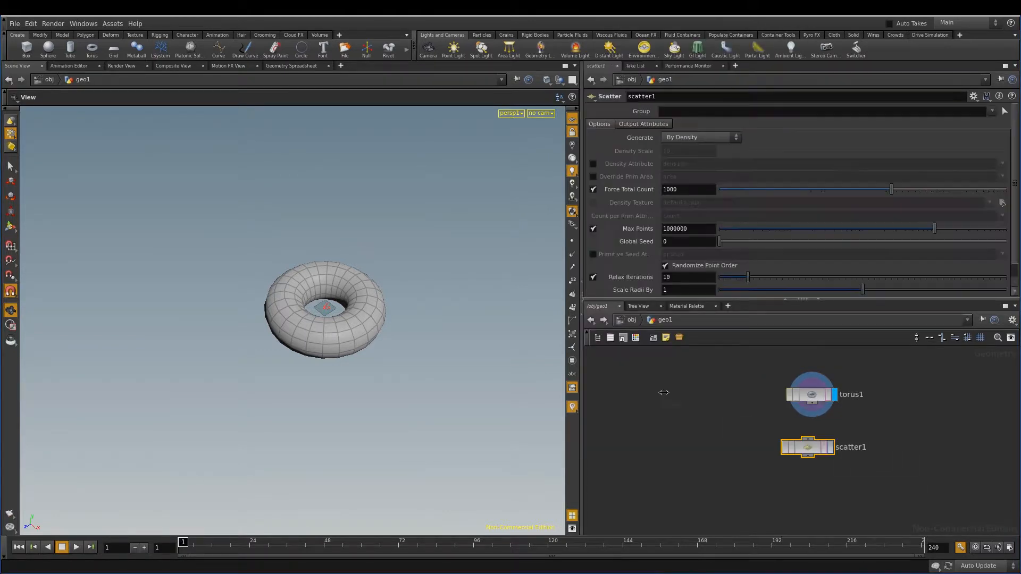
scroll(851, 434, "up", 3)
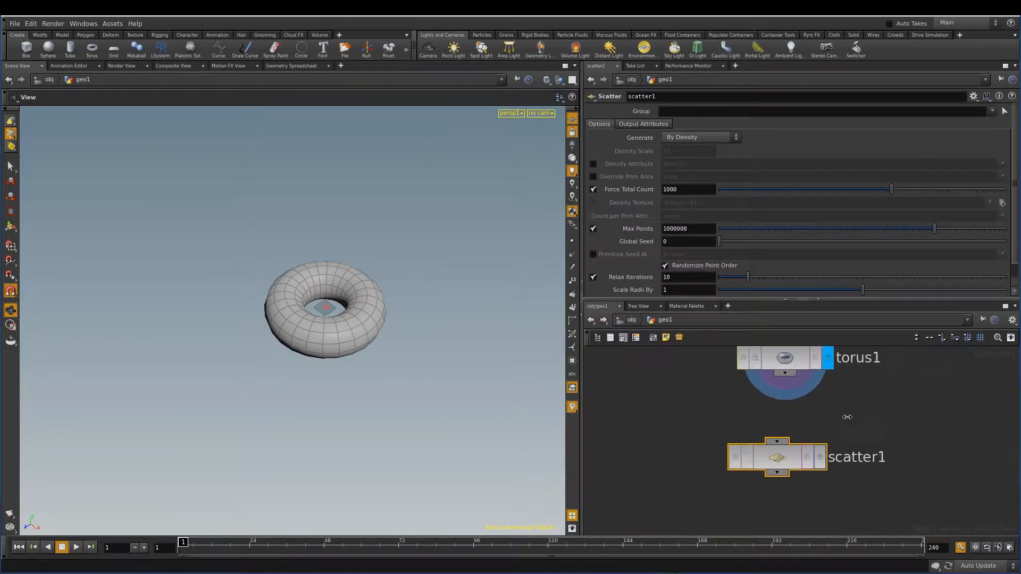
left_click_drag(785, 374, 800, 452)
left_click(820, 457)
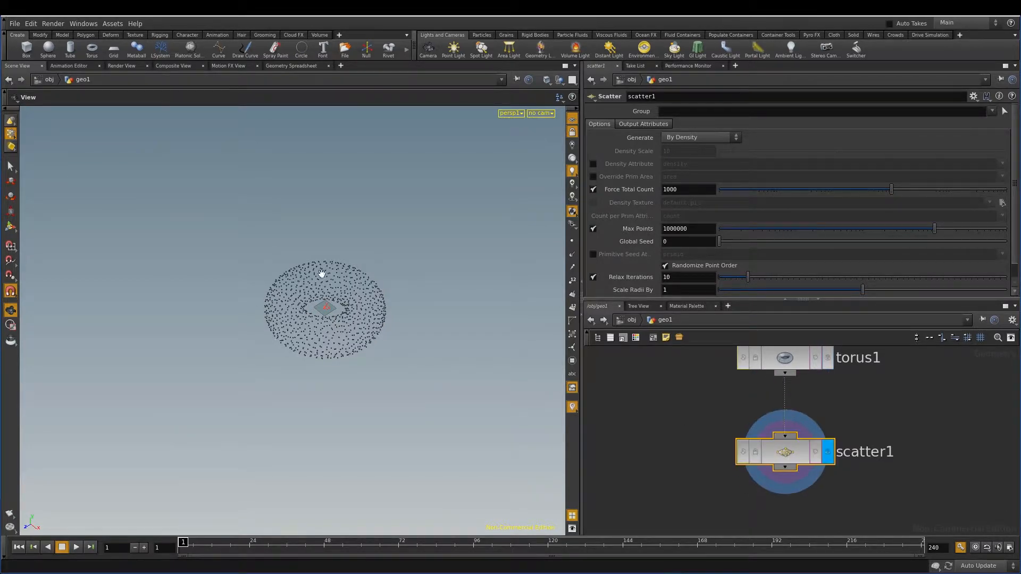
Add a Sphere node beside the torus and scatter chain in geo1
scroll(319, 308, "up", 3)
mouse_move(319, 307)
left_mouse_down()
mouse_move(383, 320)
mouse_move(227, 354)
mouse_move(353, 285)
mouse_move(365, 297)
mouse_move(292, 328)
mouse_move(306, 319)
left_mouse_up()
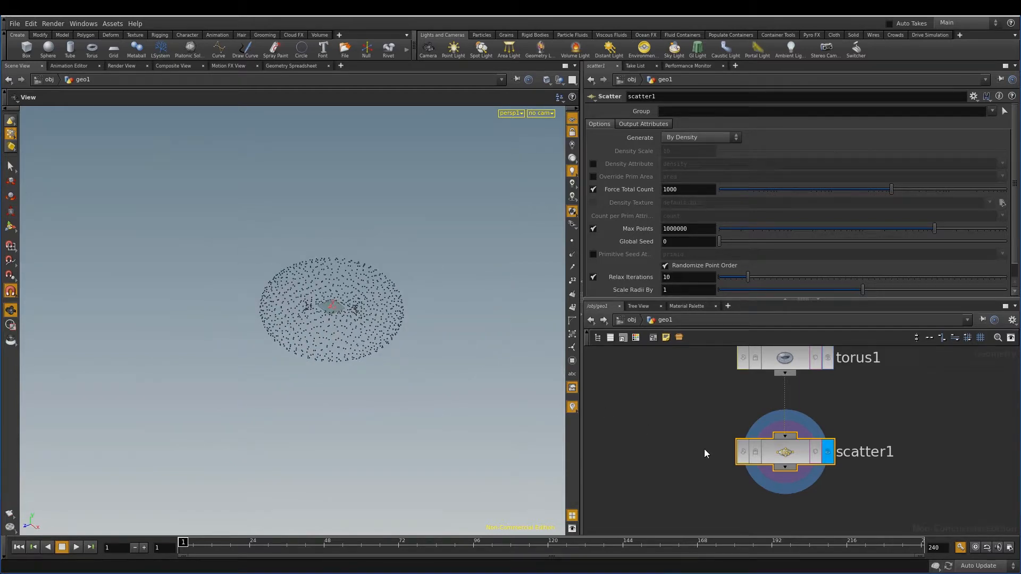
middle_click_drag(688, 434, 765, 437)
scroll(704, 426, "down", 3)
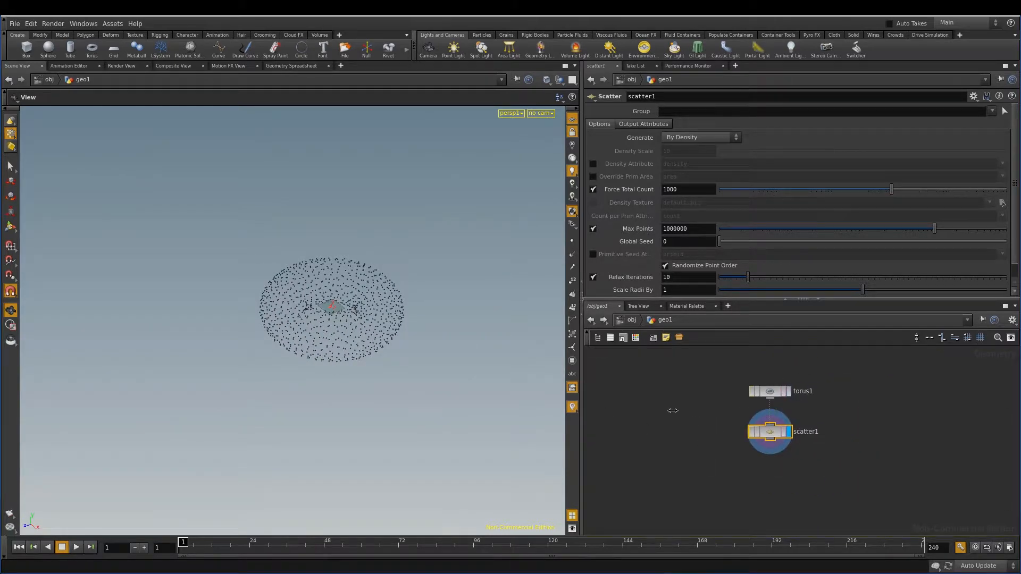
key("Tab")
type("sphe")
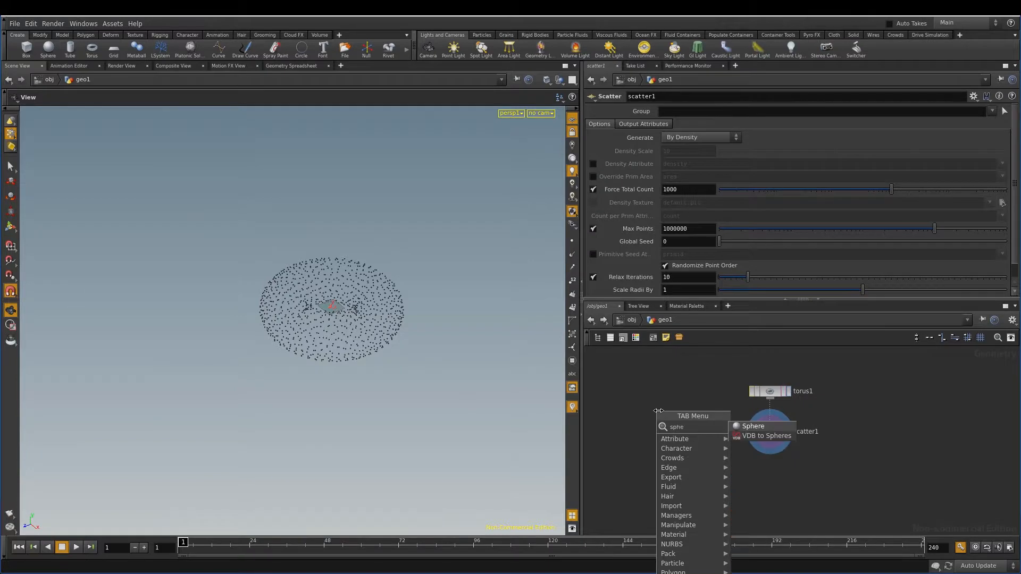
left_click(749, 427)
left_click(673, 420)
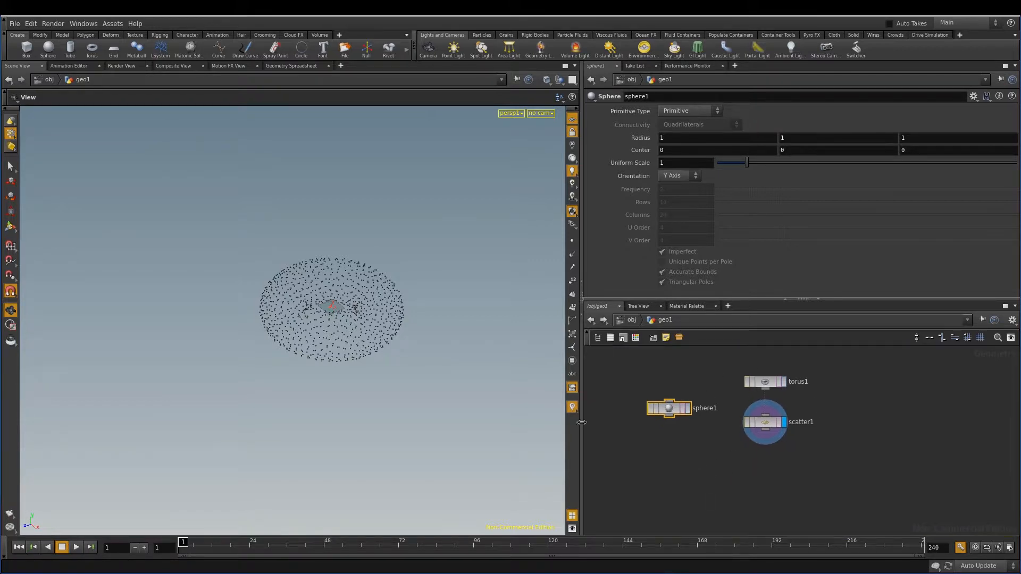
Add a Copy node below sphere1 and scatter1
scroll(420, 365, "up", 4)
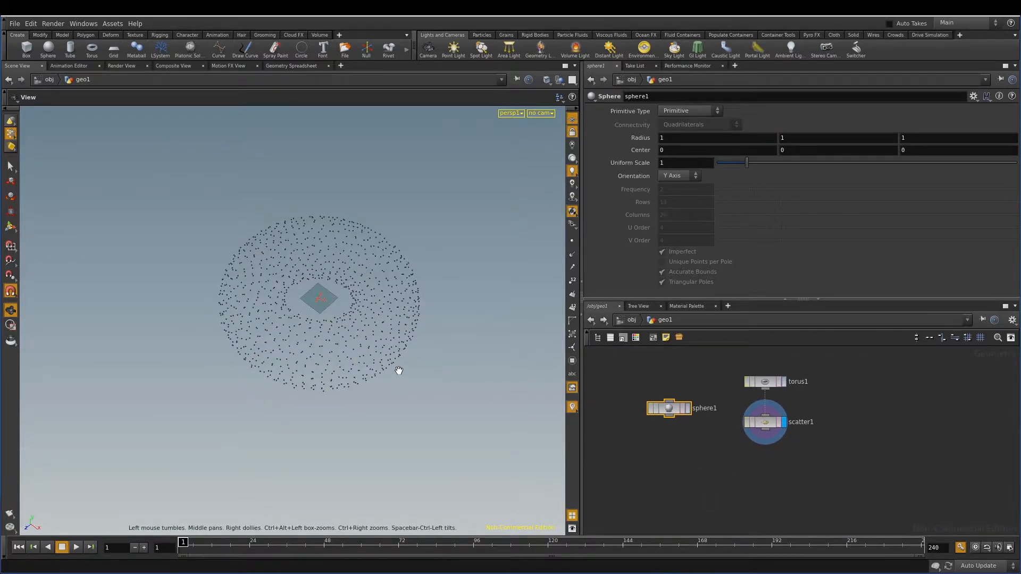
scroll(388, 378, "up", 3)
left_click_drag(404, 383, 391, 404)
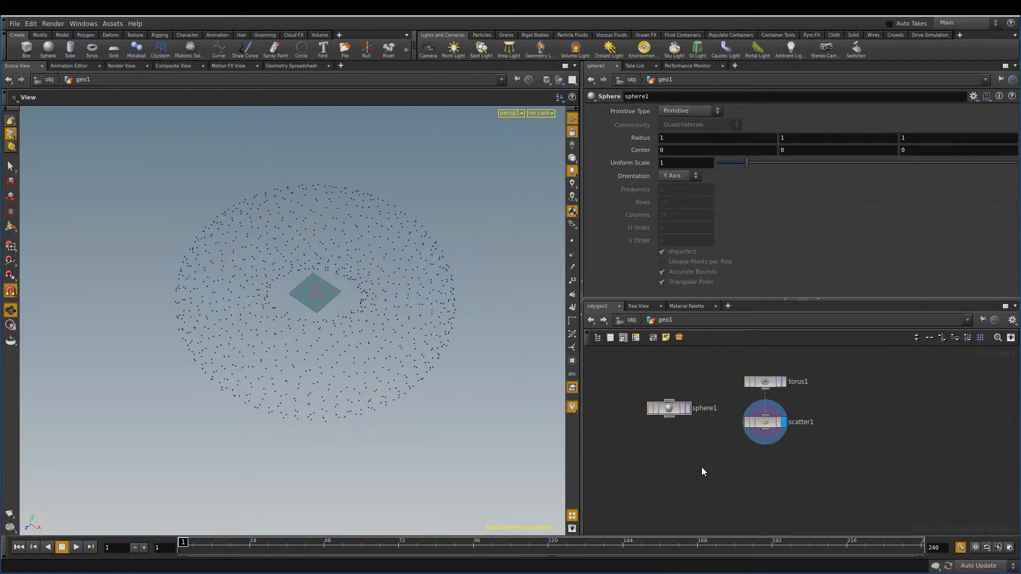
key("Tab")
type("copy")
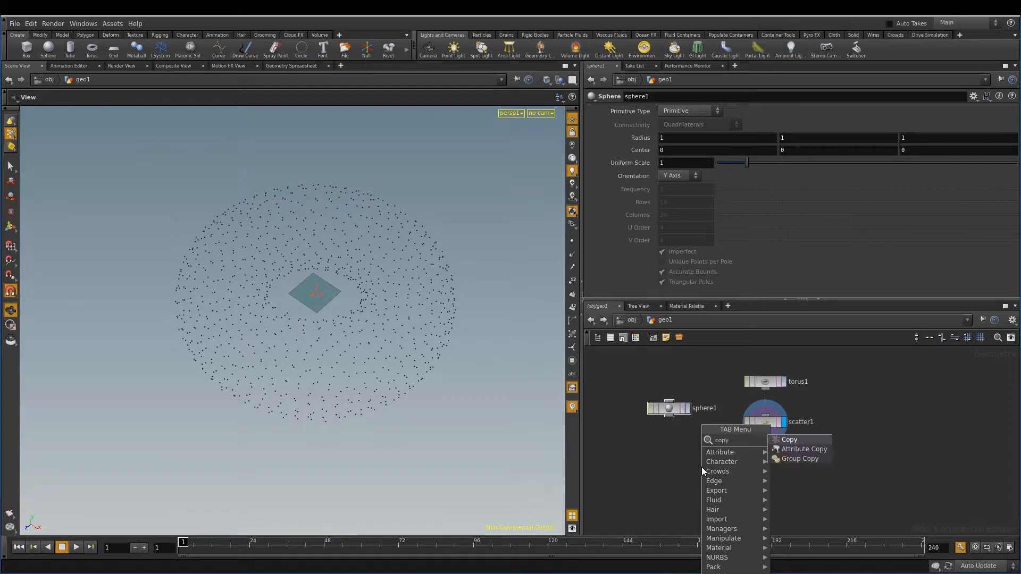
left_click(788, 440)
left_click(722, 492)
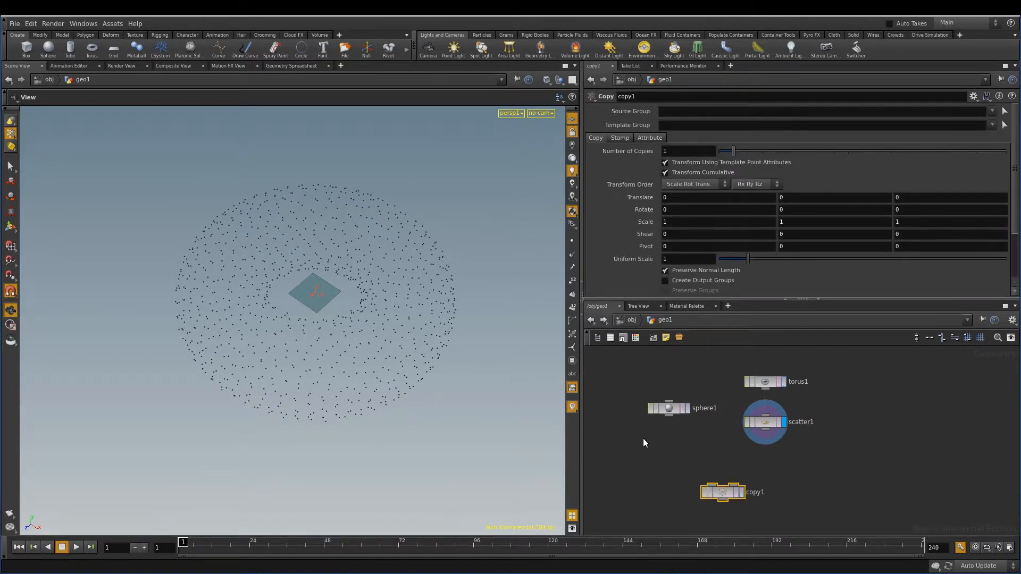
Connect sphere1 to copy1's first input and scatter1 to its second input, and make copy1 the displayed node
left_click_drag(667, 420, 713, 484)
left_click_drag(769, 437, 743, 490)
left_click(742, 493)
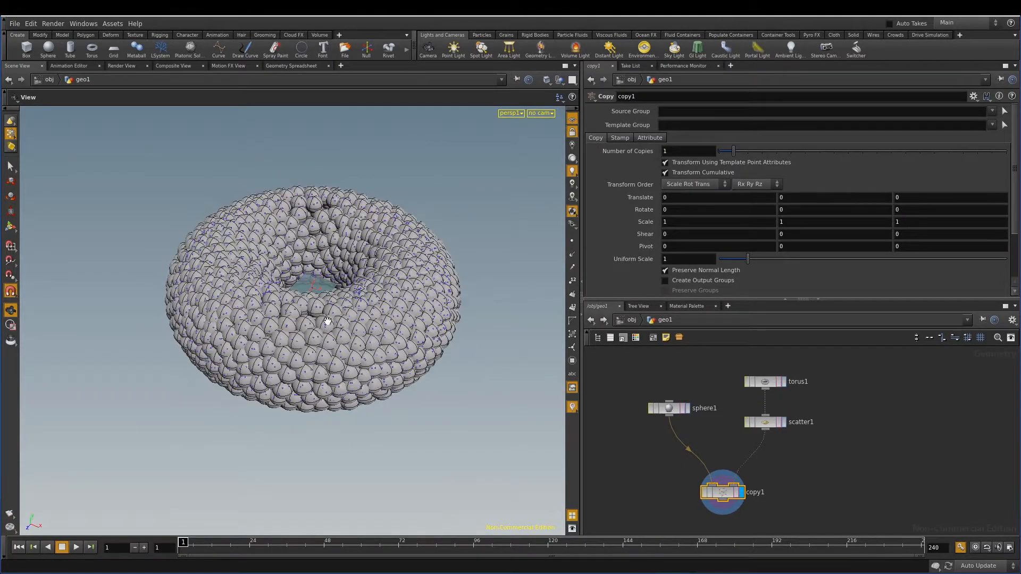
Compare the copied spheres with the scattered points by switching the display from copy1 to scatter1 and back
scroll(328, 322, "up", 5)
left_click_drag(328, 322, 390, 369)
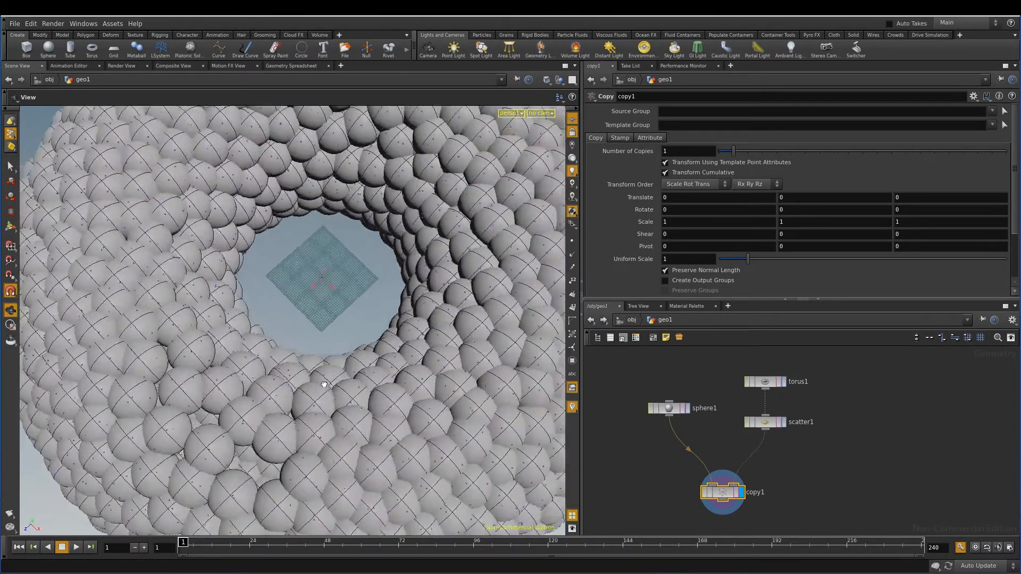
left_click(786, 422)
scroll(251, 362, "down", 5)
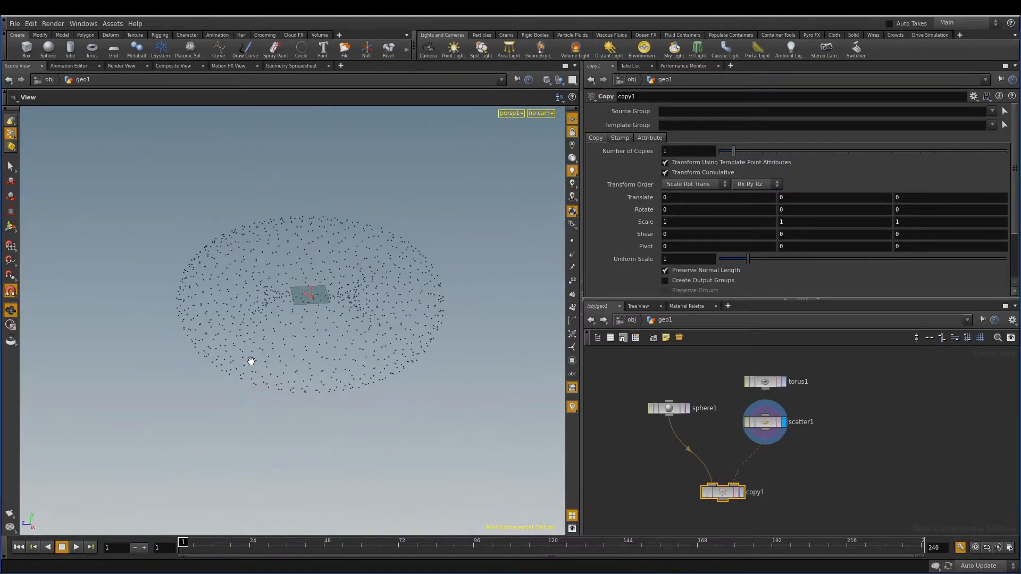
left_click_drag(252, 362, 197, 262)
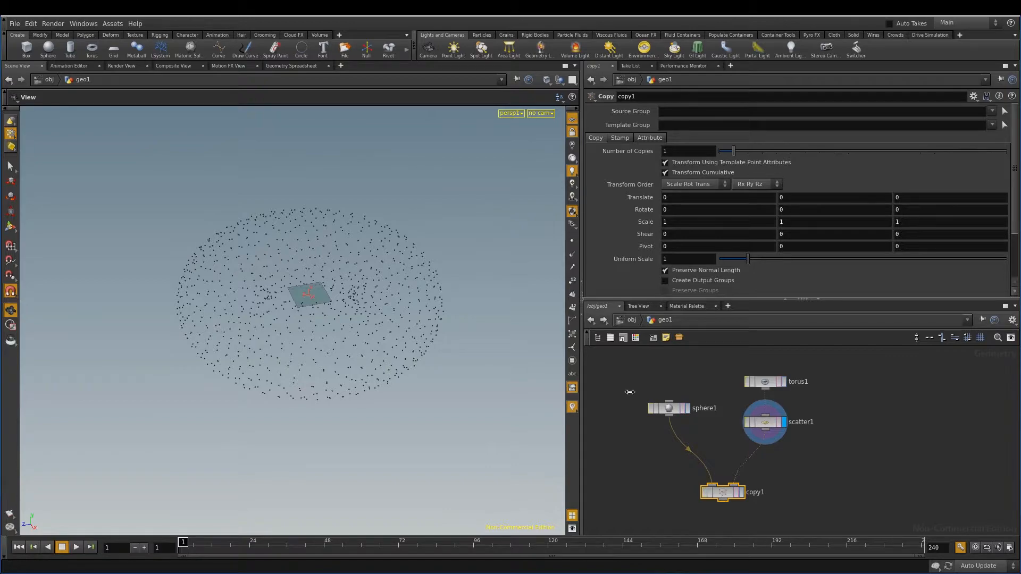
left_click(742, 492)
mouse_move(340, 367)
left_mouse_down()
mouse_move(316, 322)
mouse_move(389, 257)
left_mouse_up()
Change the viewport shading mode to Smooth Shaded and view the copied spheres
left_click(546, 79)
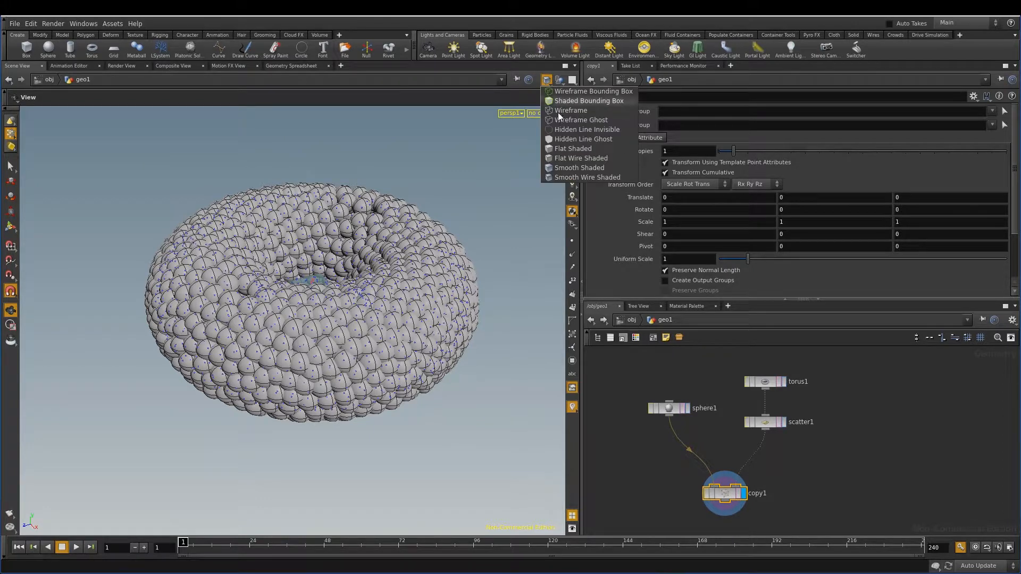
left_click(565, 168)
mouse_move(399, 341)
left_mouse_down()
mouse_move(323, 348)
mouse_move(551, 271)
left_mouse_up()
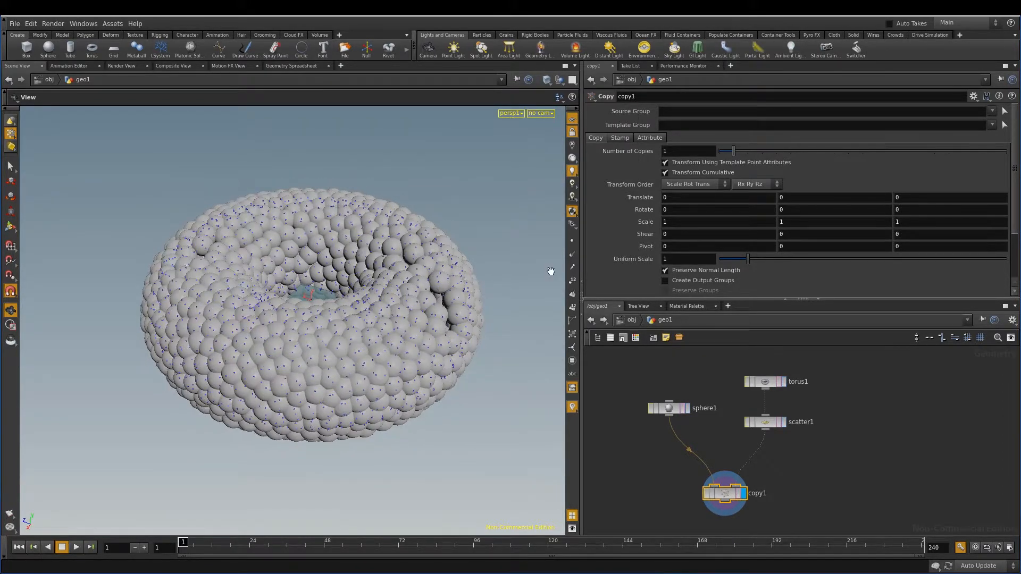
right_click_drag(330, 319, 409, 340)
Set sphere1's Uniform Scale to 2 and view the enlarged copies around the torus
left_click(670, 407)
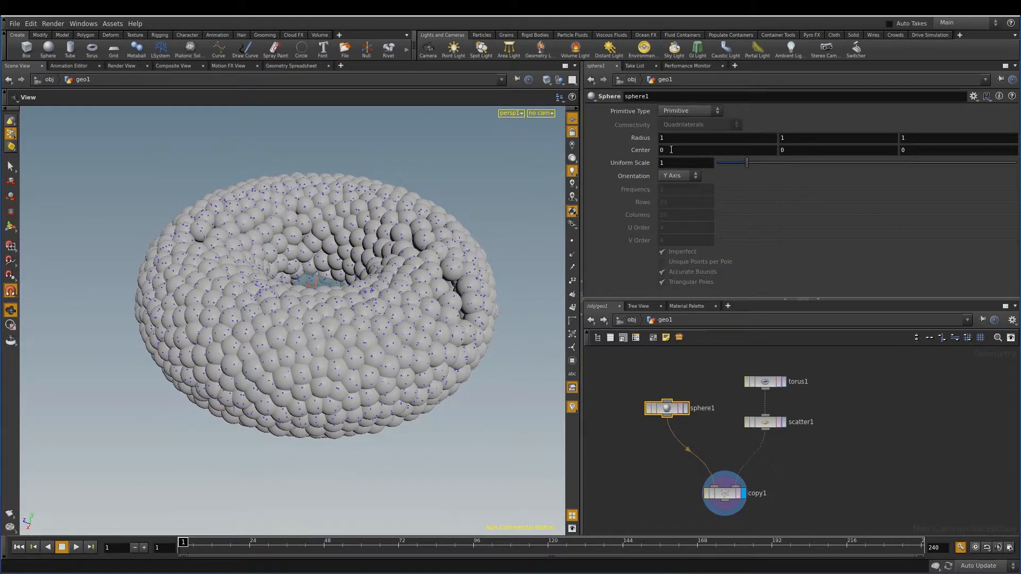
type("2")
key("Return")
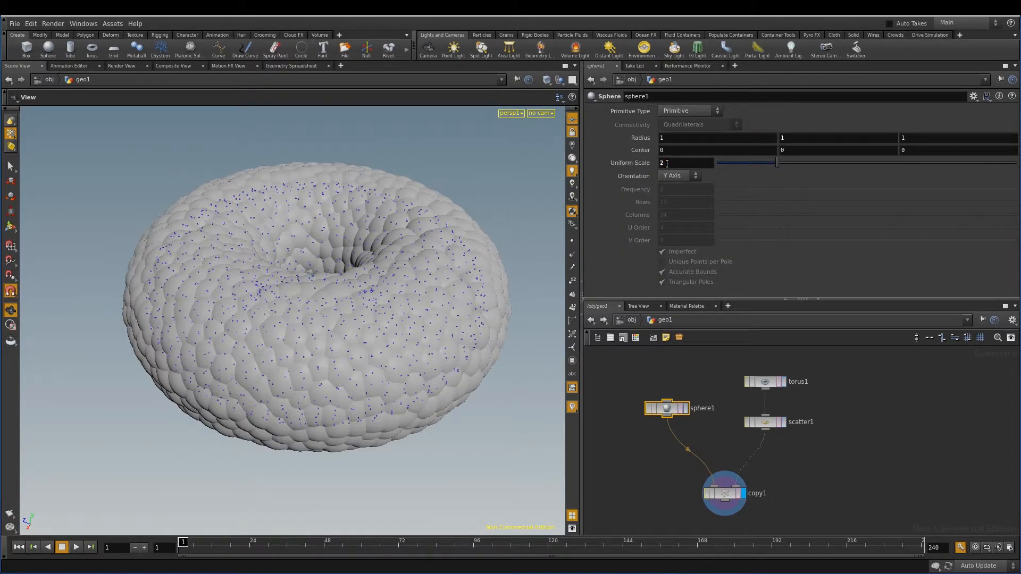
left_click_drag(242, 355, 354, 233)
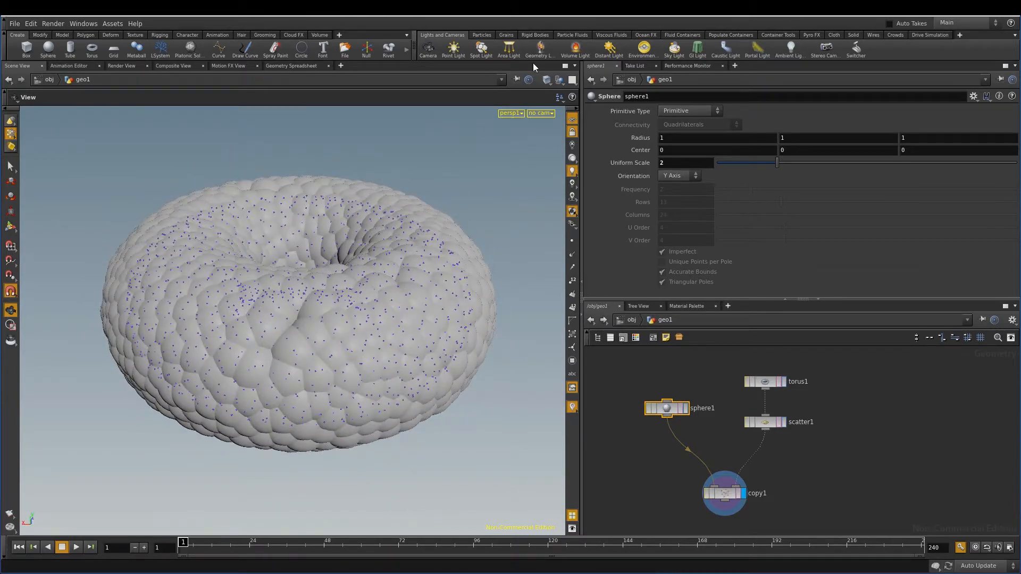
Go up from geo1 to the object level and examine the sphere-covered torus from several angles
left_click(559, 82)
left_click(572, 109)
left_click_drag(337, 324, 355, 347)
left_click(824, 463)
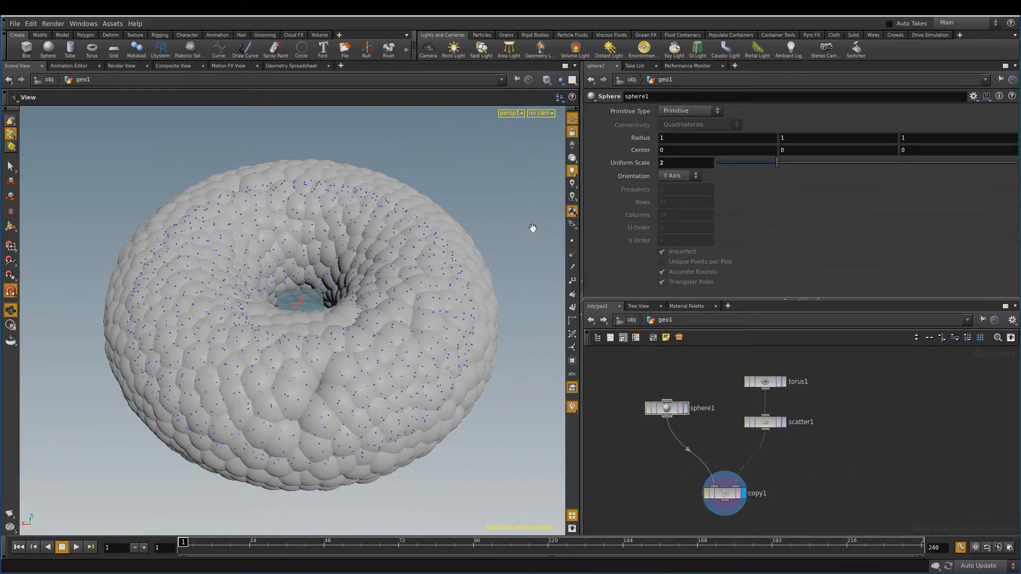
scroll(846, 462, "down", 3)
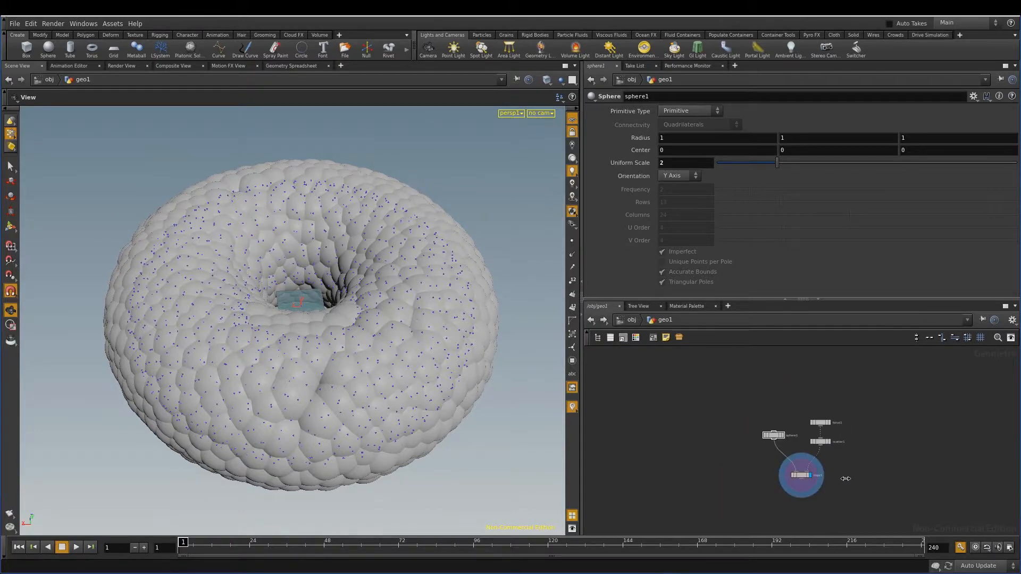
left_click(633, 320)
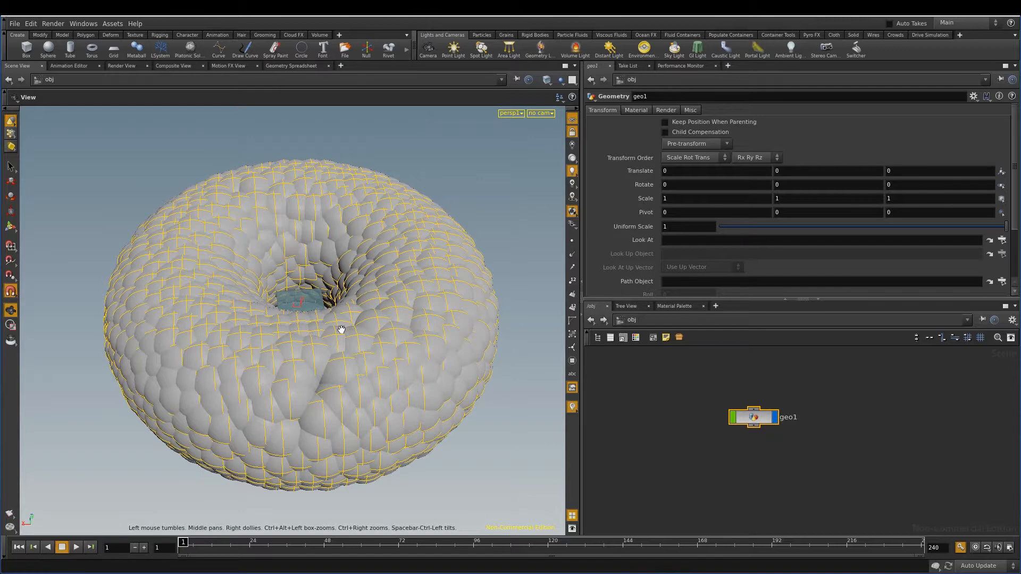
left_click_drag(433, 369, 359, 367)
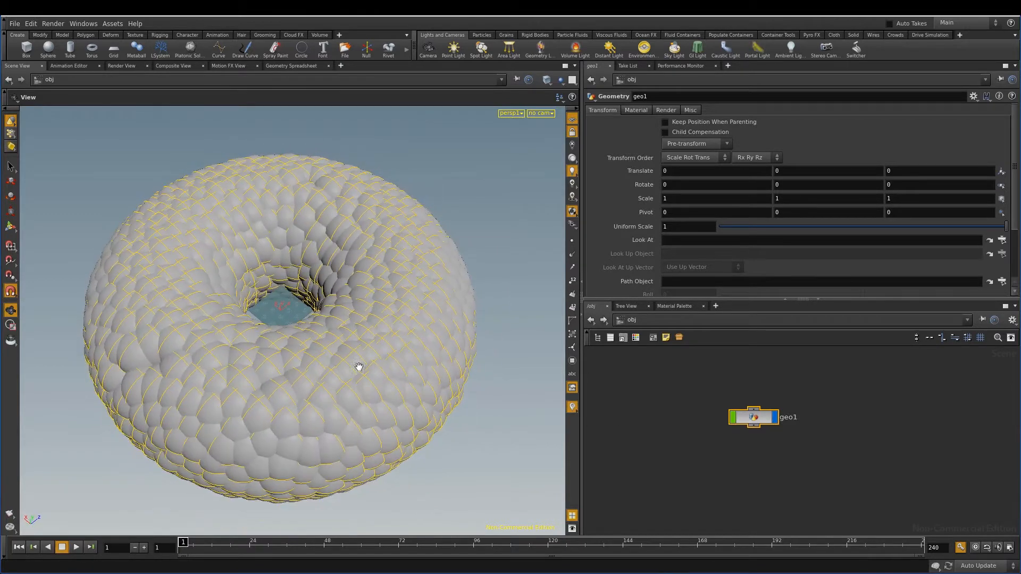
right_click_drag(351, 346, 303, 364)
left_click_drag(303, 365, 358, 347)
key("l")
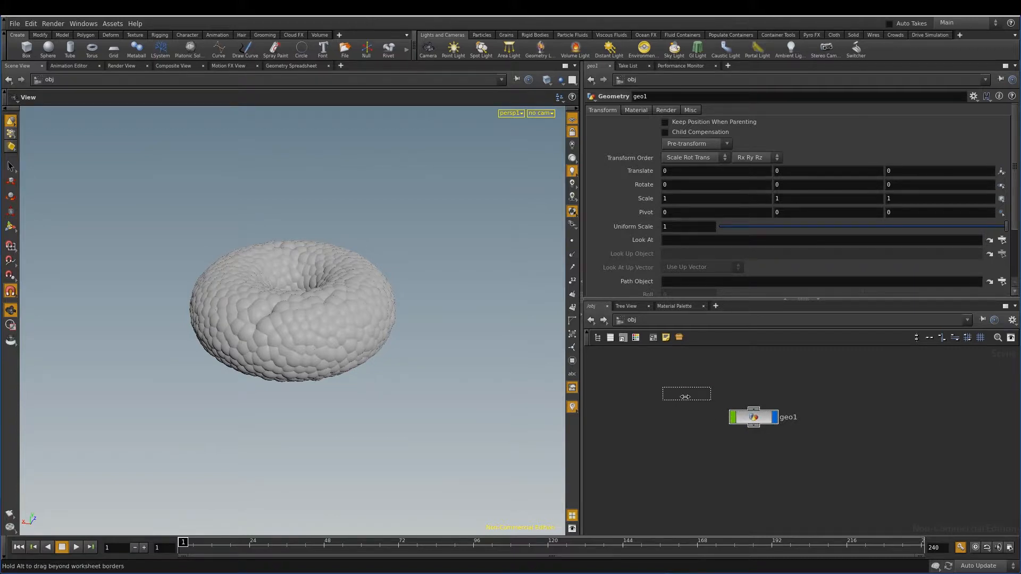
Reposition the geo1 node in the object network, reopen geo1, and switch the network view to the shop context
left_click_drag(685, 396, 688, 395)
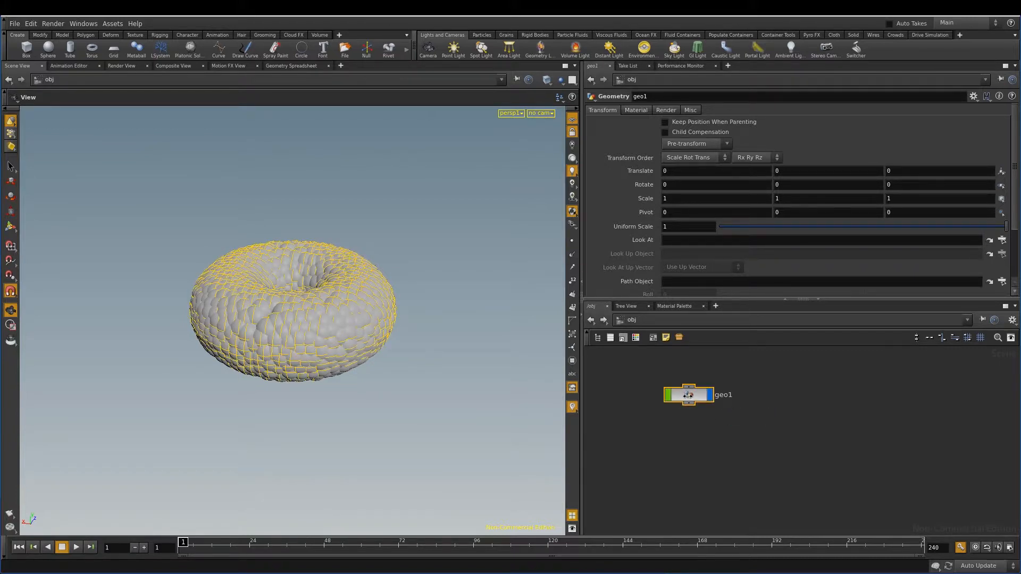
double_click(693, 395)
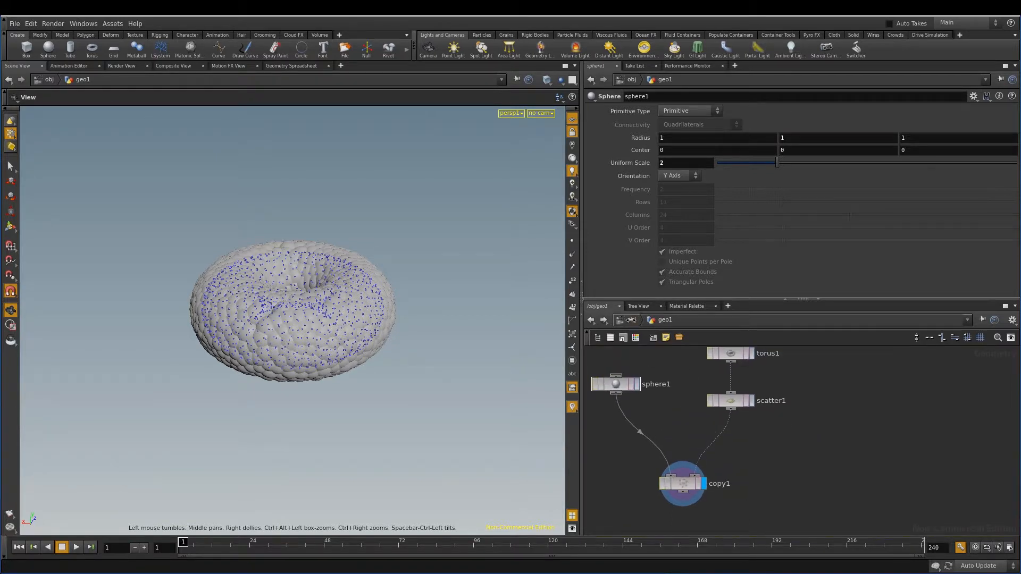
left_click(632, 320)
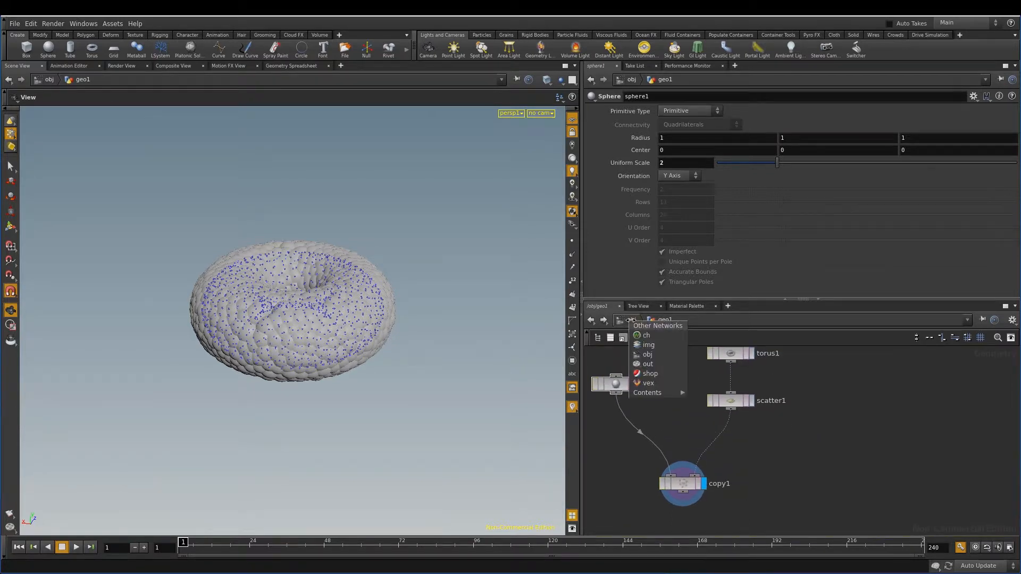
left_click(650, 373)
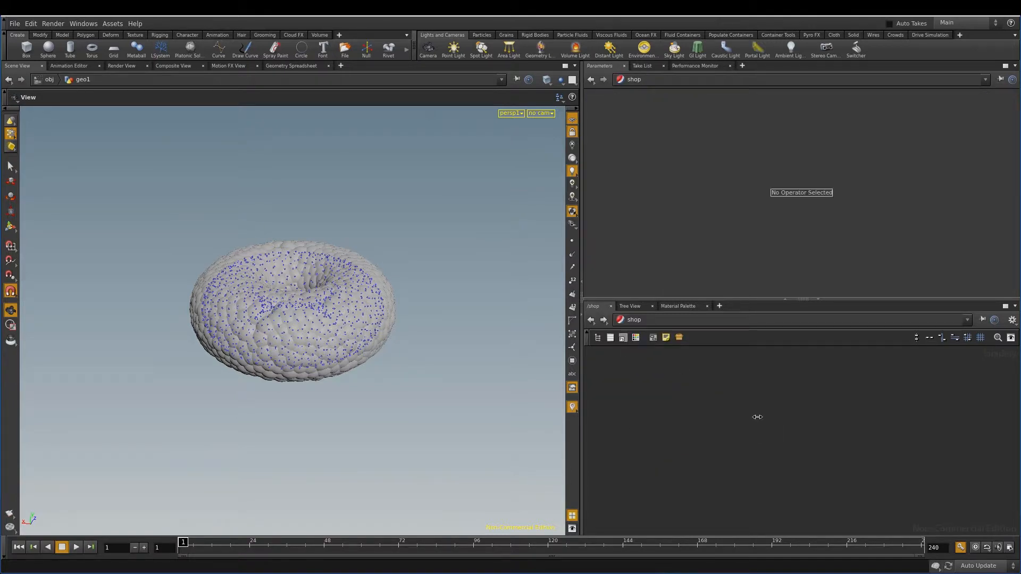
Add a Mantra Surface material to the shop network and delete it again
key("Tab")
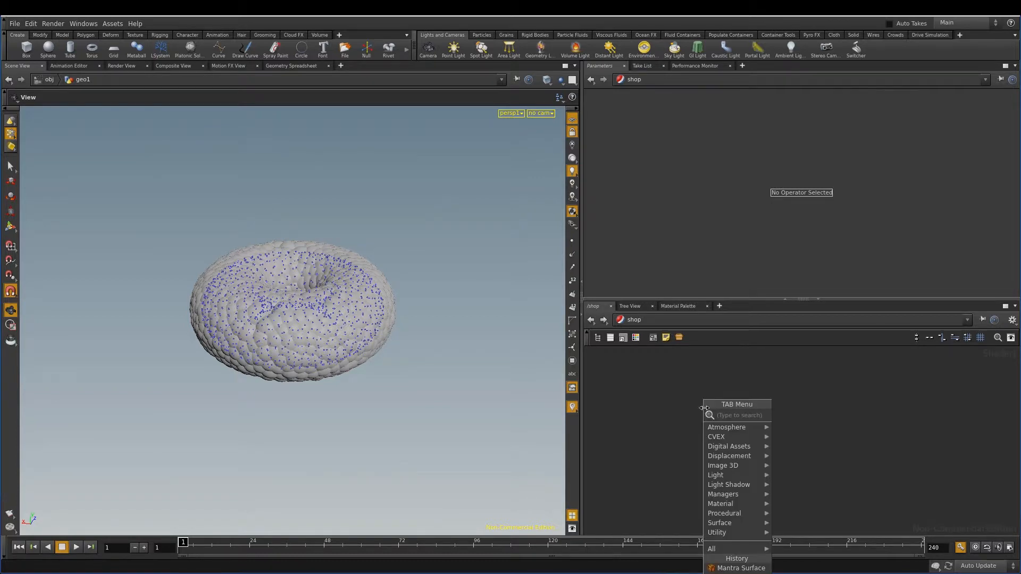
type("sh")
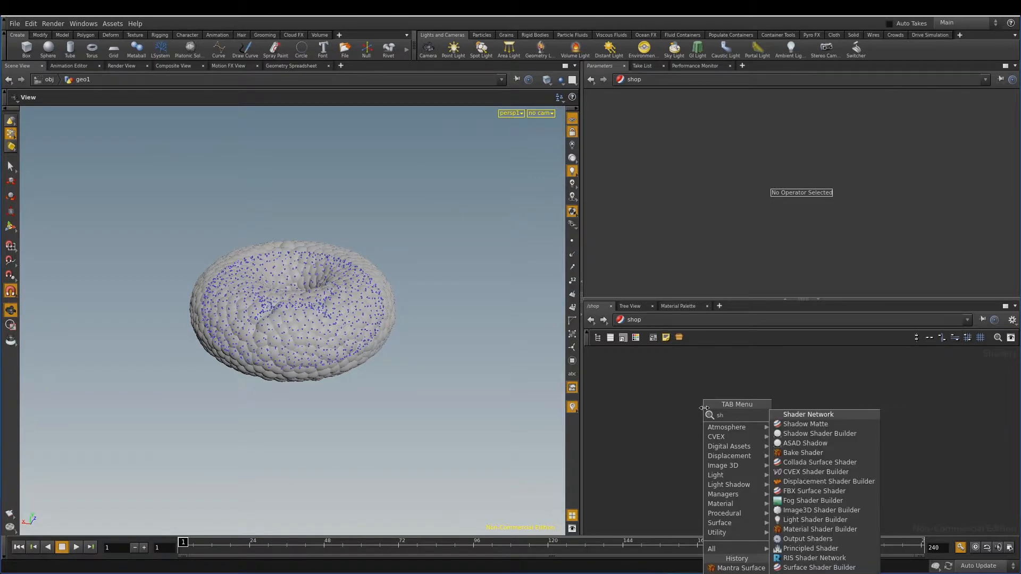
key("BackSpace")
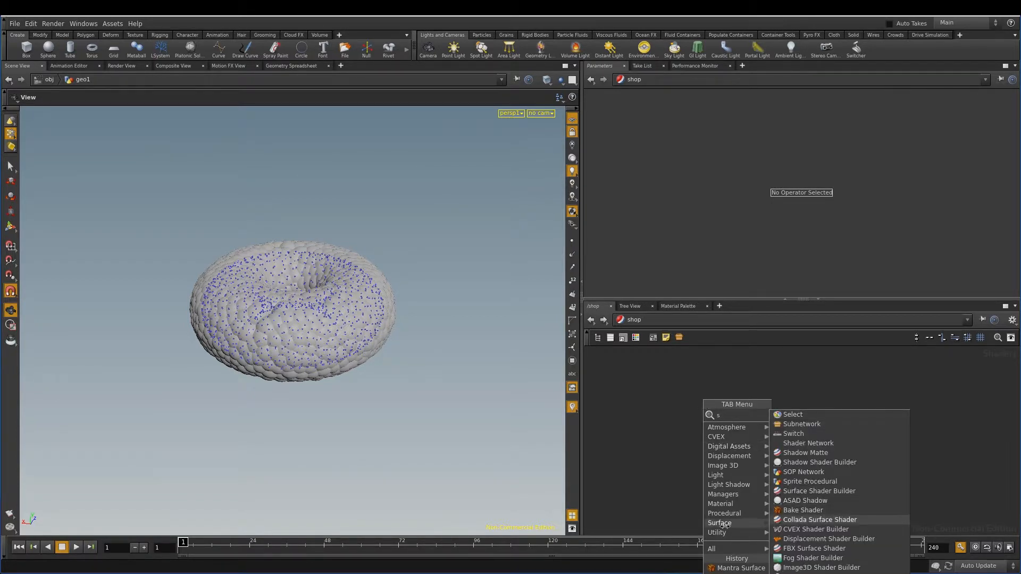
mouse_move(734, 504)
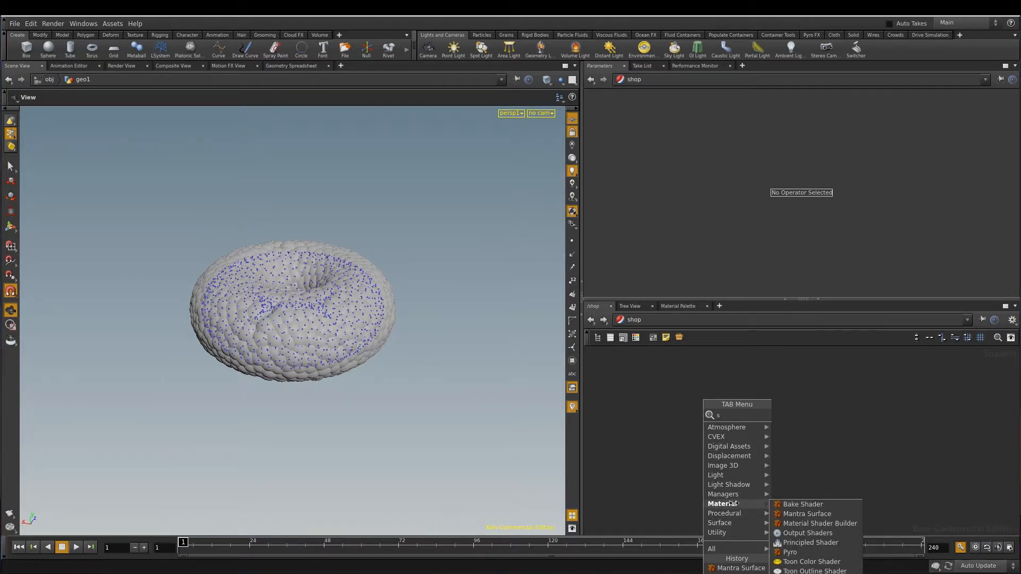
left_click(808, 514)
left_click(777, 455)
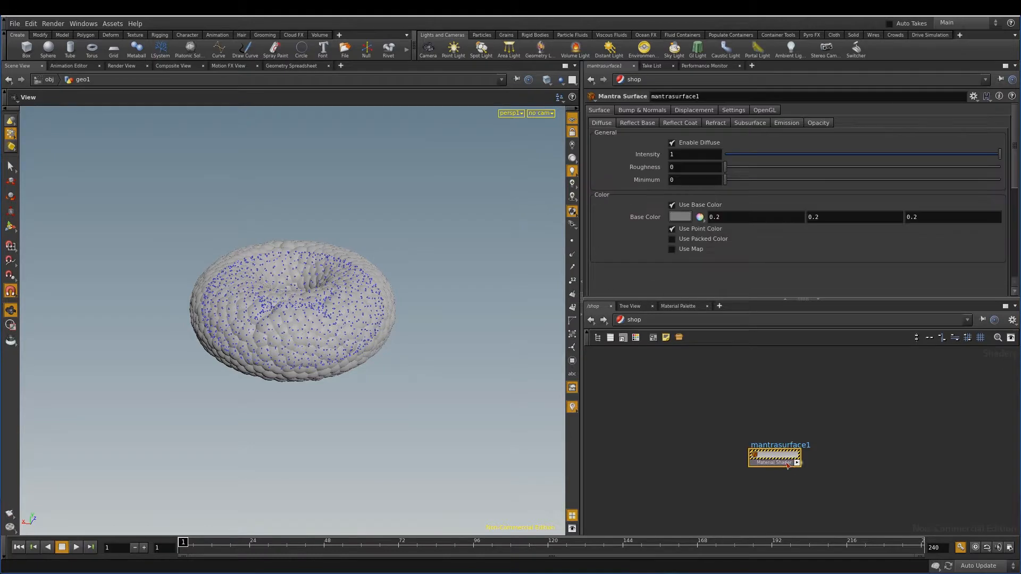
left_click_drag(777, 456, 774, 438)
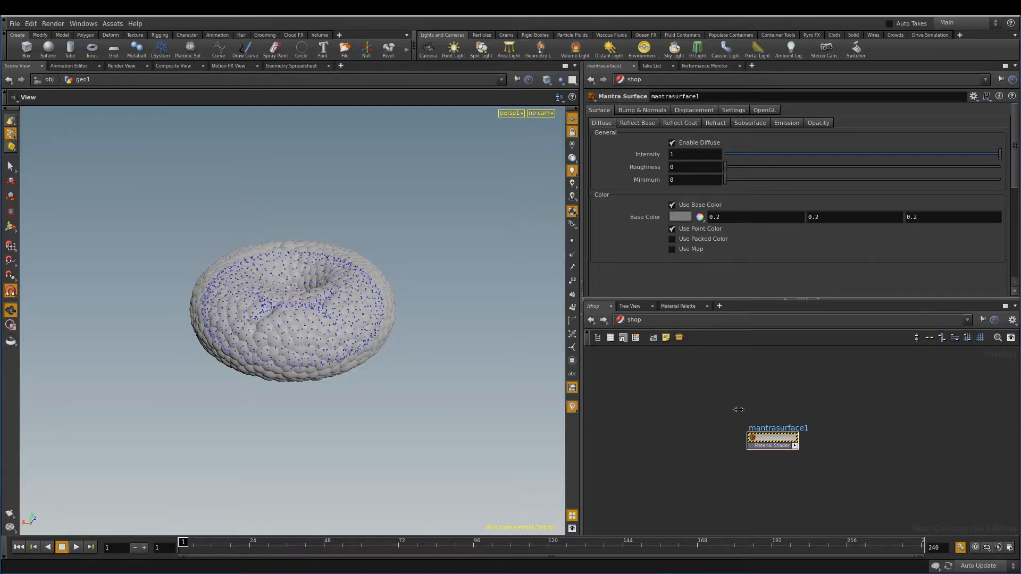
key("Delete")
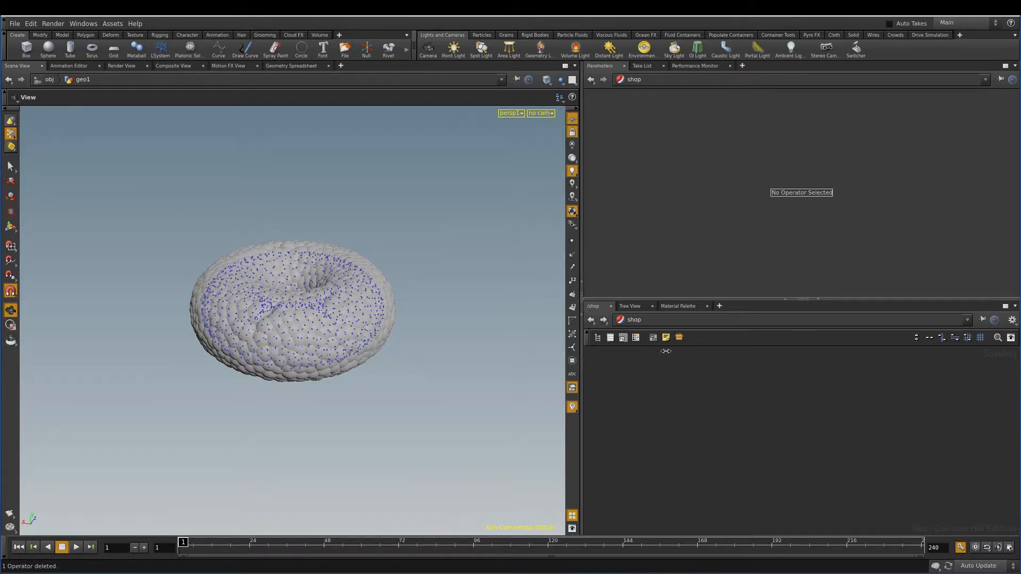
Show the gallery of available shop nodes and expand its Materials category down to the Metallic presets
left_click(598, 338)
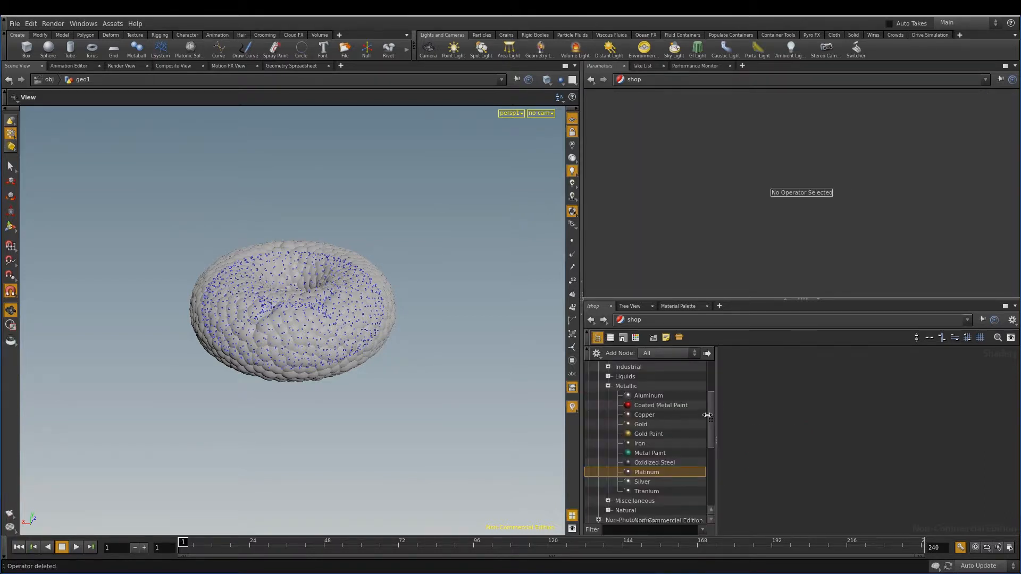
scroll(707, 415, "up", 3)
left_click(599, 424)
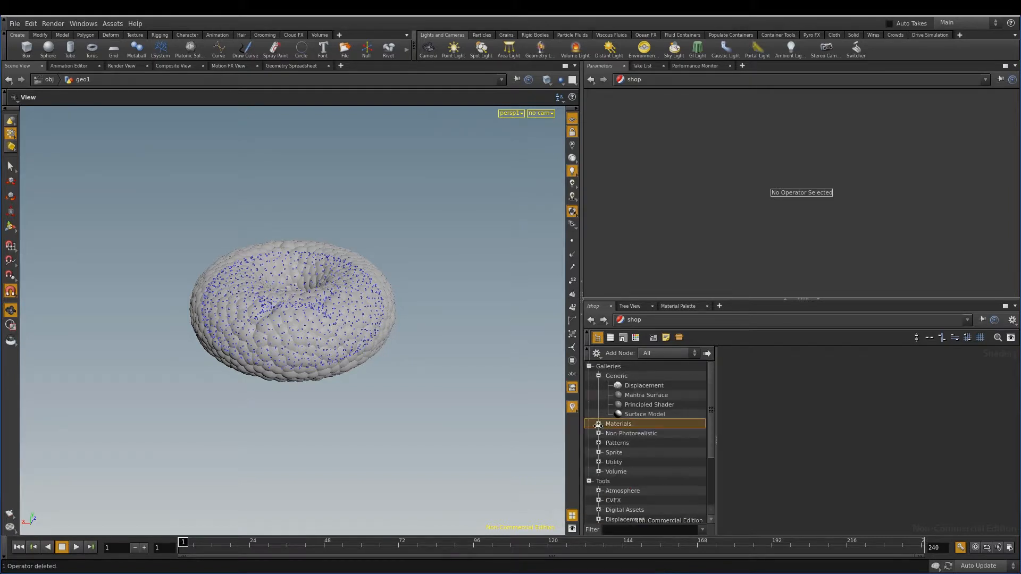
left_click(599, 376)
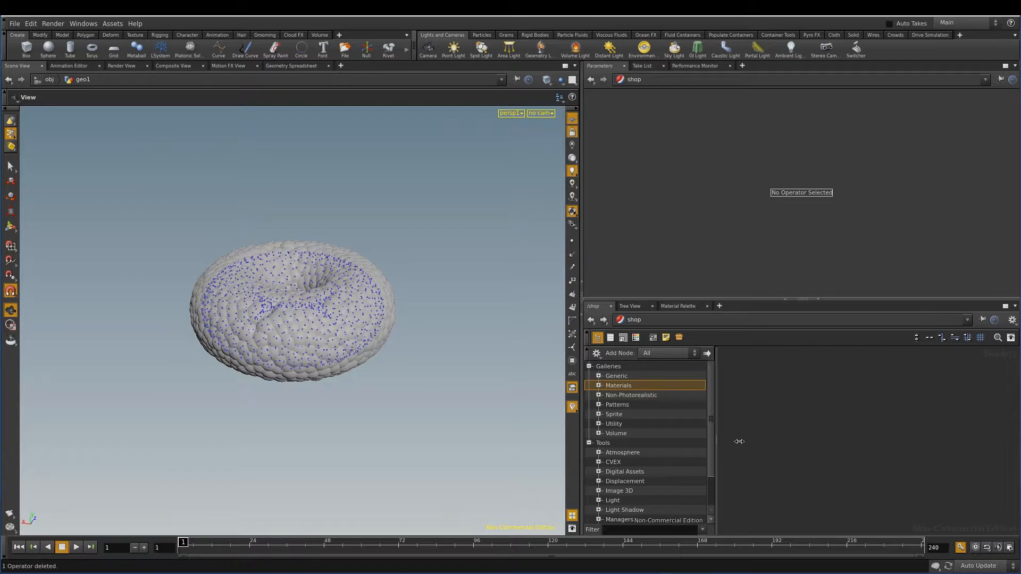
scroll(712, 420, "down", 1)
scroll(716, 414, "up", 1)
left_click(599, 386)
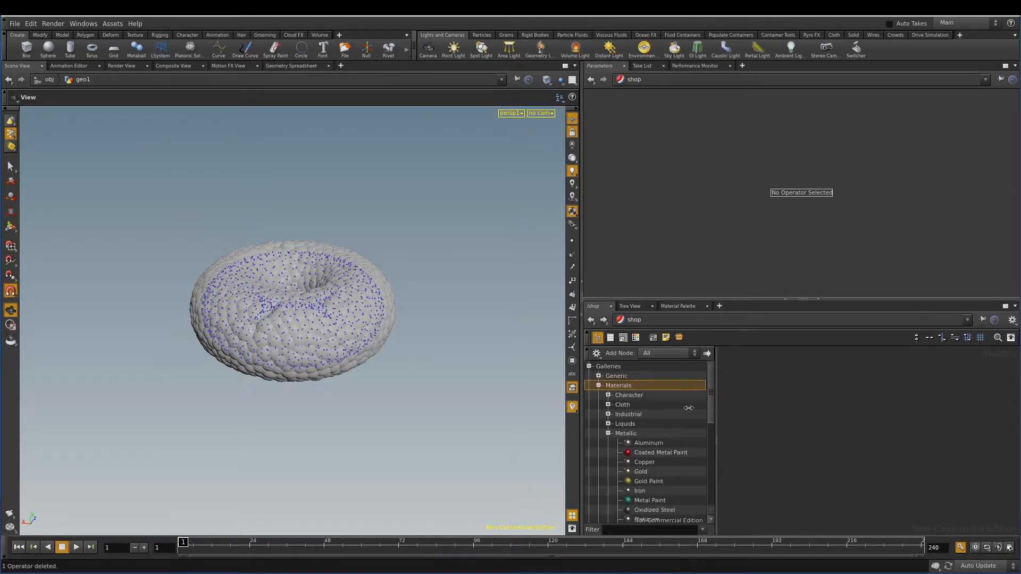
left_click(609, 433)
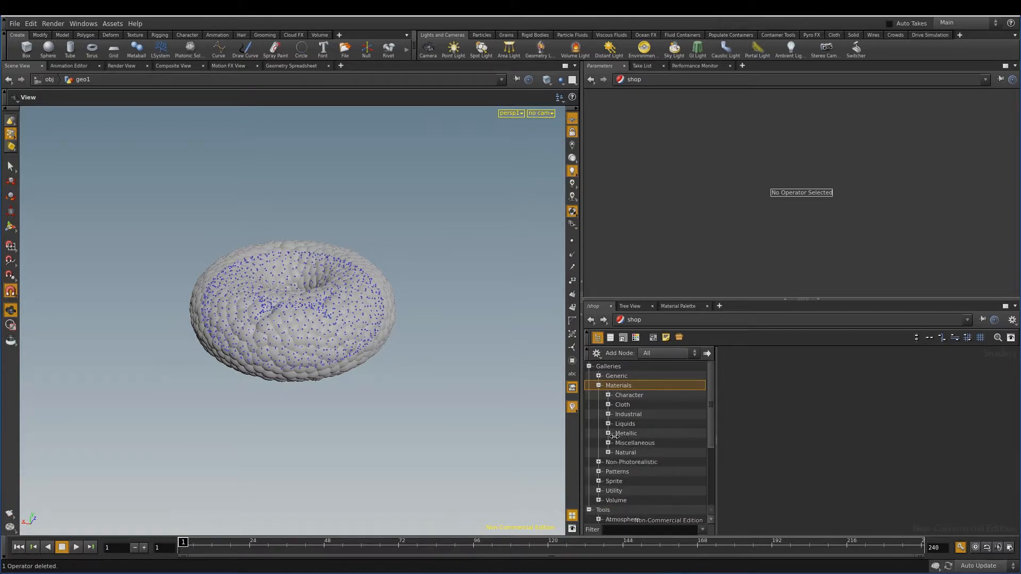
left_click(609, 434)
scroll(710, 411, "down", 2)
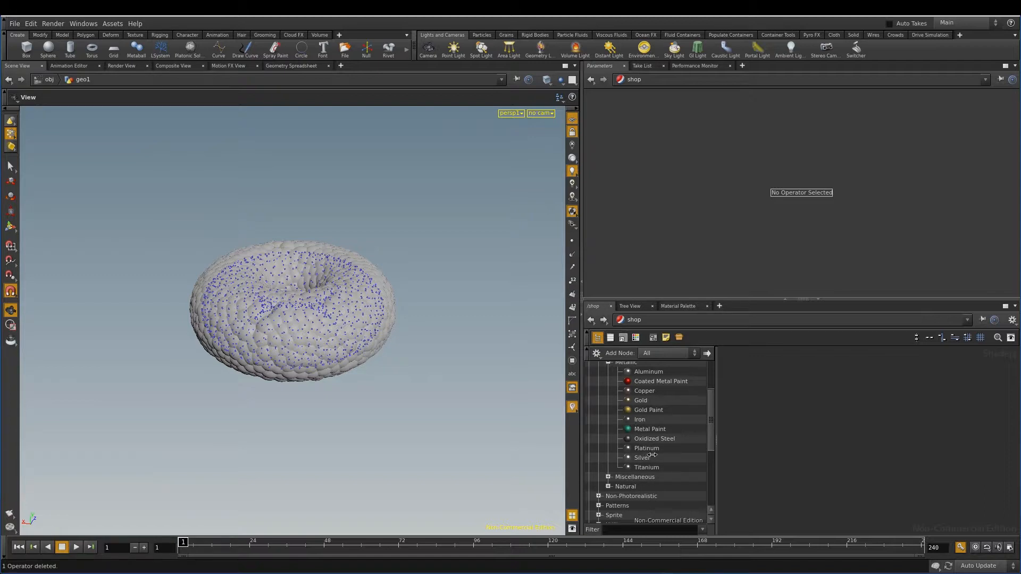
scroll(712, 436, "up", 1)
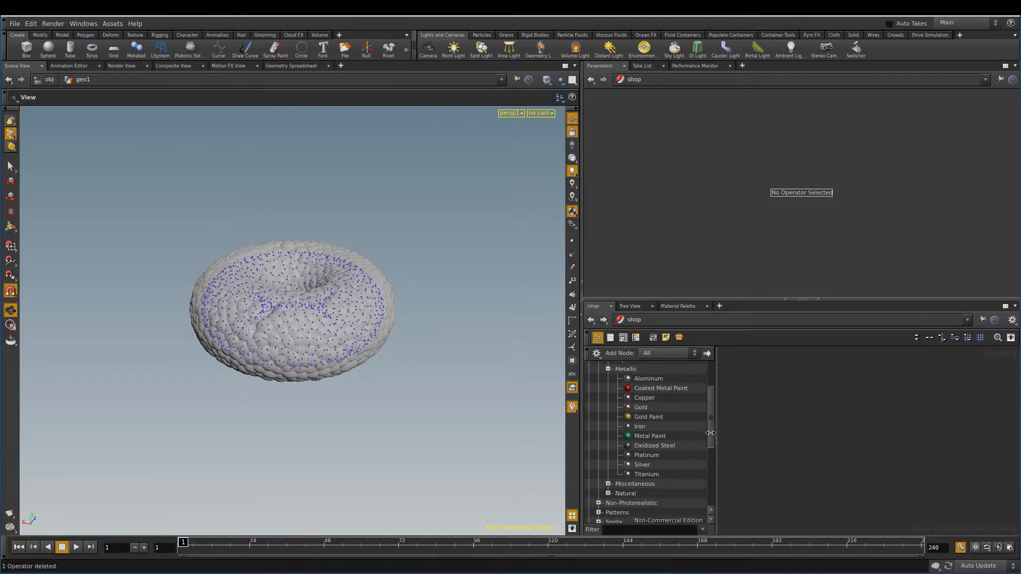
Place the Gold Paint material from the gallery in the shop network and hide the gallery
left_click(653, 427)
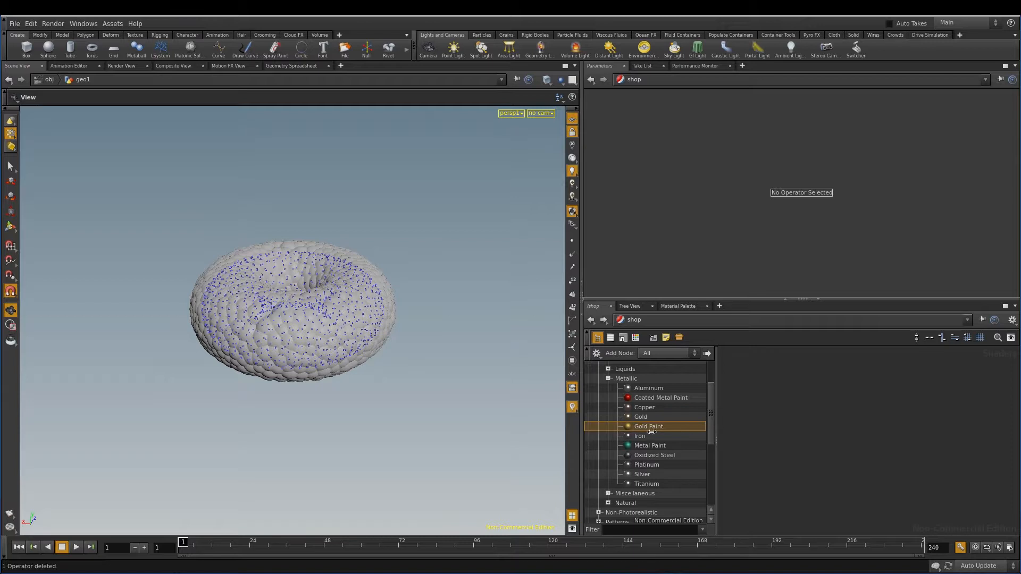
left_click_drag(654, 427, 742, 422)
left_click(598, 339)
left_click_drag(665, 449, 792, 435)
left_click(793, 435)
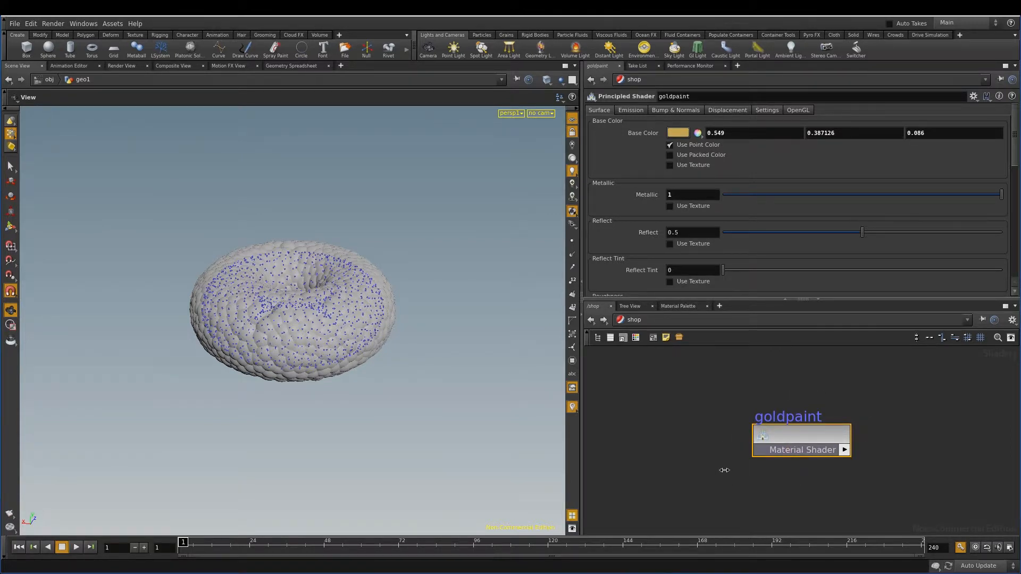
Go back to the geo1 network, select copy1 and view its sphere-covered torus
left_click(658, 319)
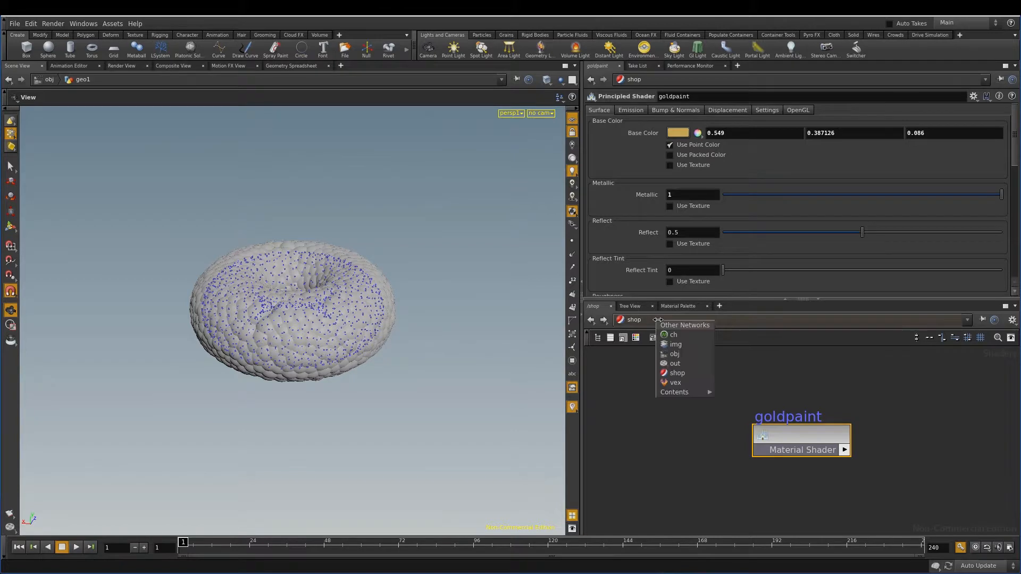
left_click(616, 345)
left_click(590, 319)
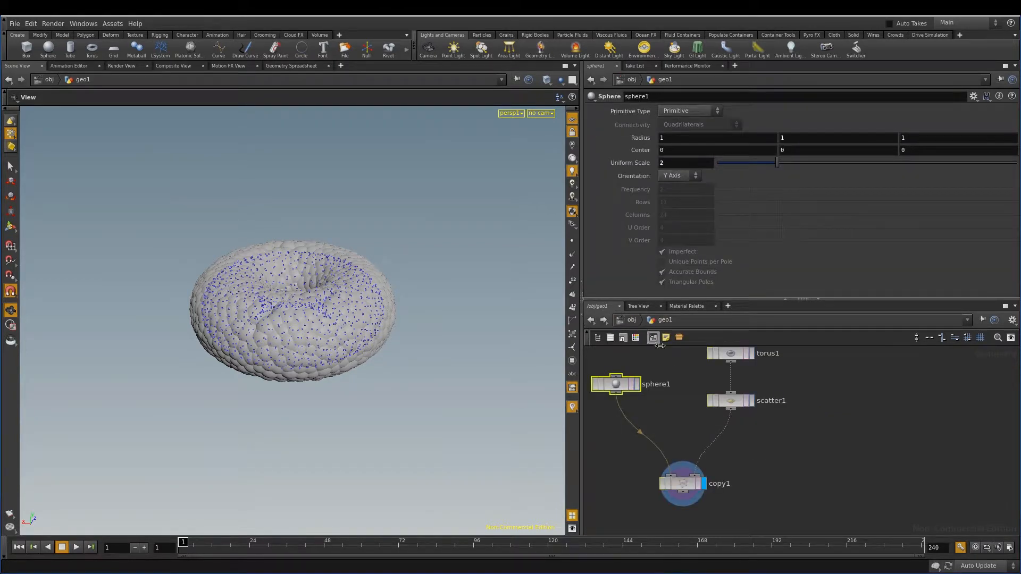
left_click(716, 466)
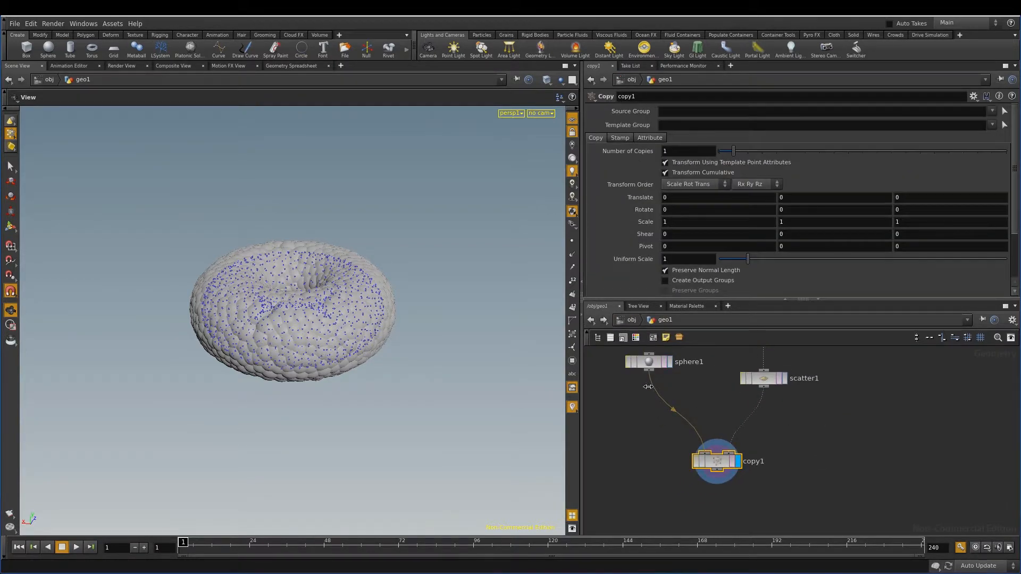
left_click_drag(338, 318, 366, 331)
scroll(366, 331, "up", 5)
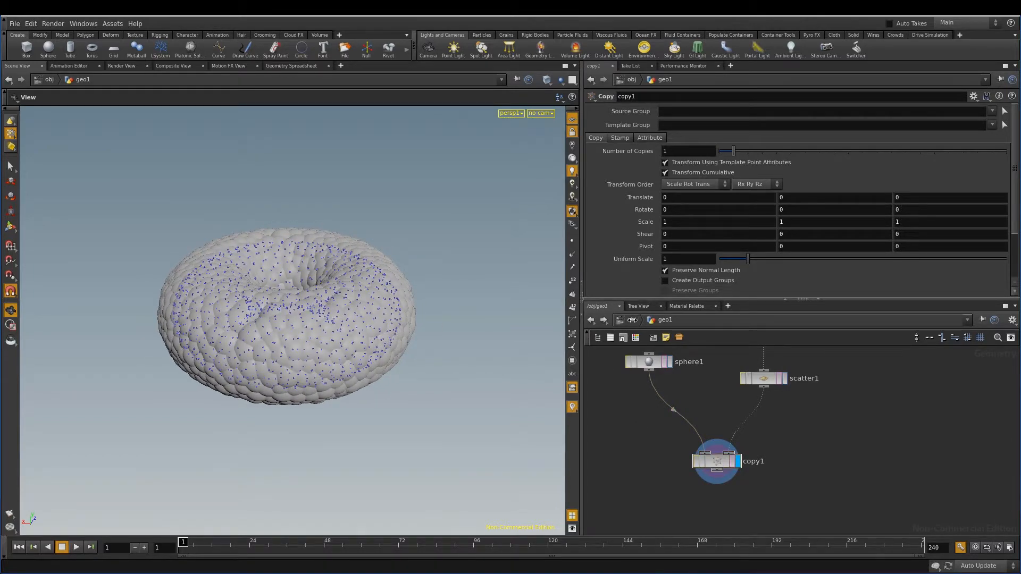
At the object level, assign /shop/goldpaint as geo1's material and deselect the object
left_click(632, 320)
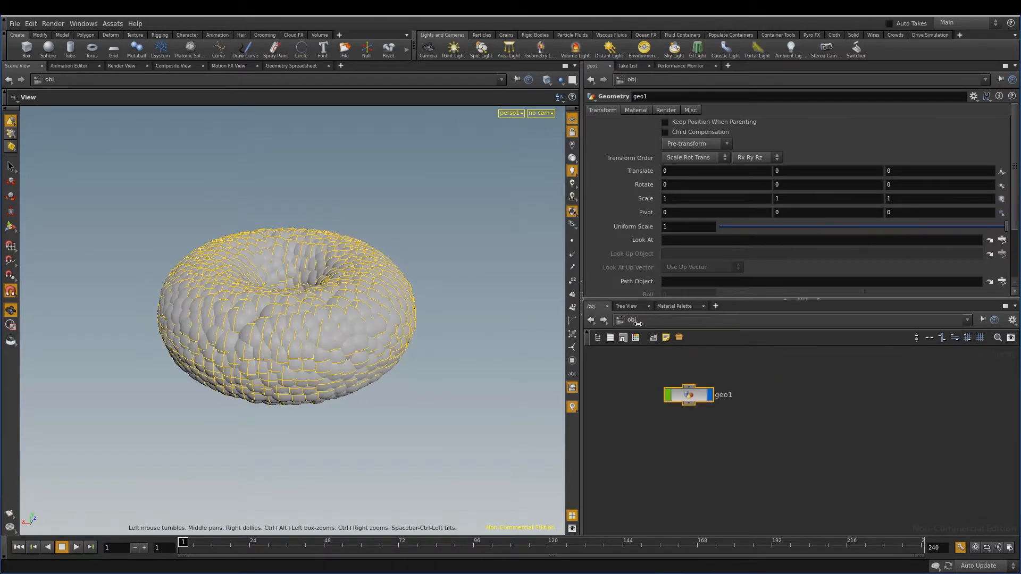
left_click(690, 397)
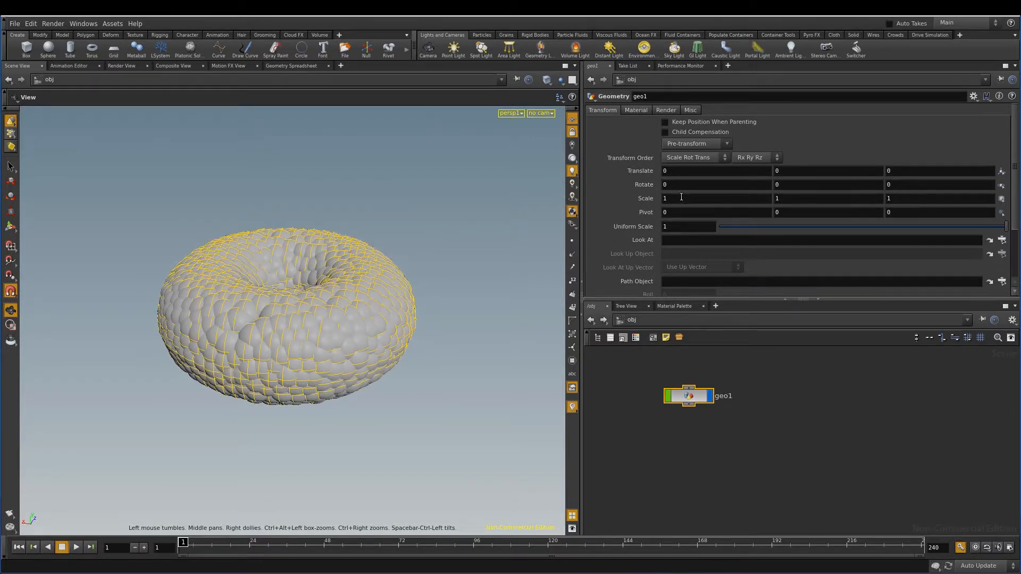
left_click(640, 110)
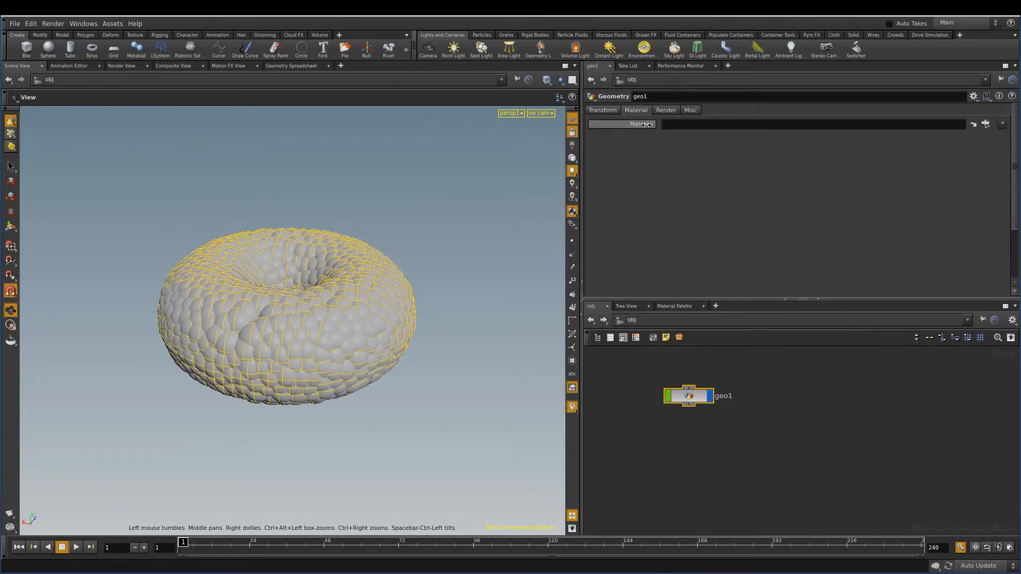
left_click(986, 124)
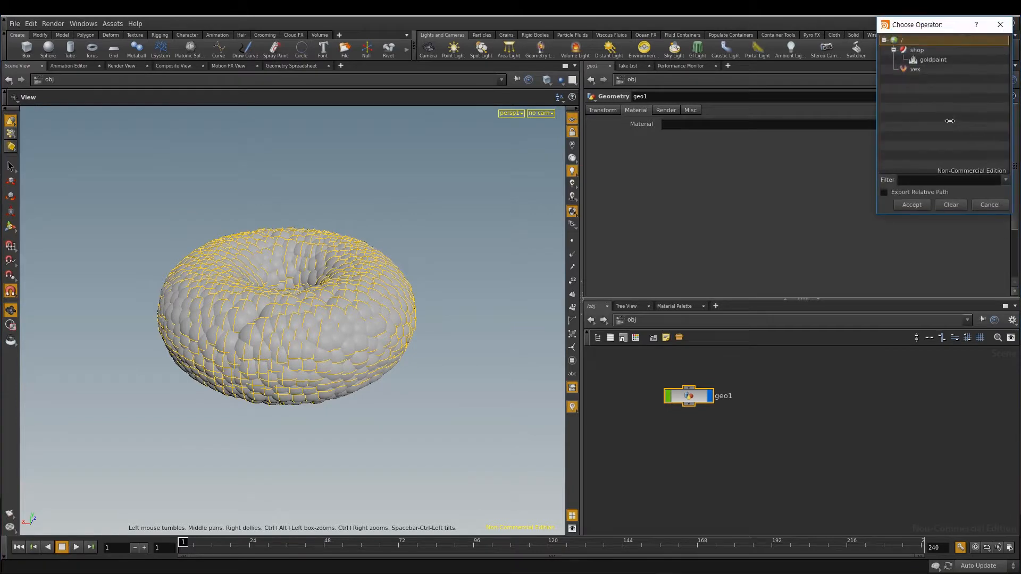
left_click(933, 60)
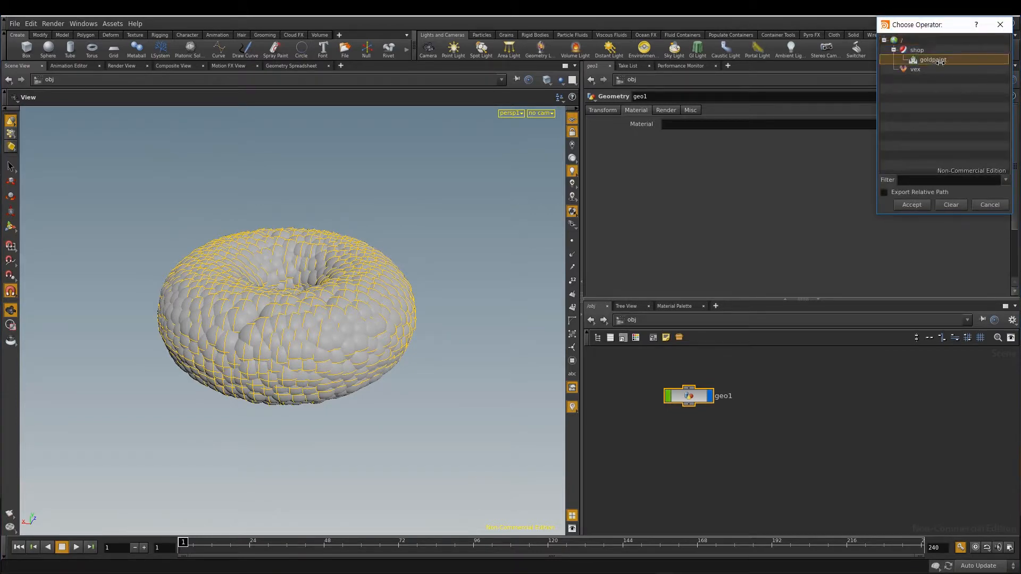
left_click(913, 206)
left_click(834, 412)
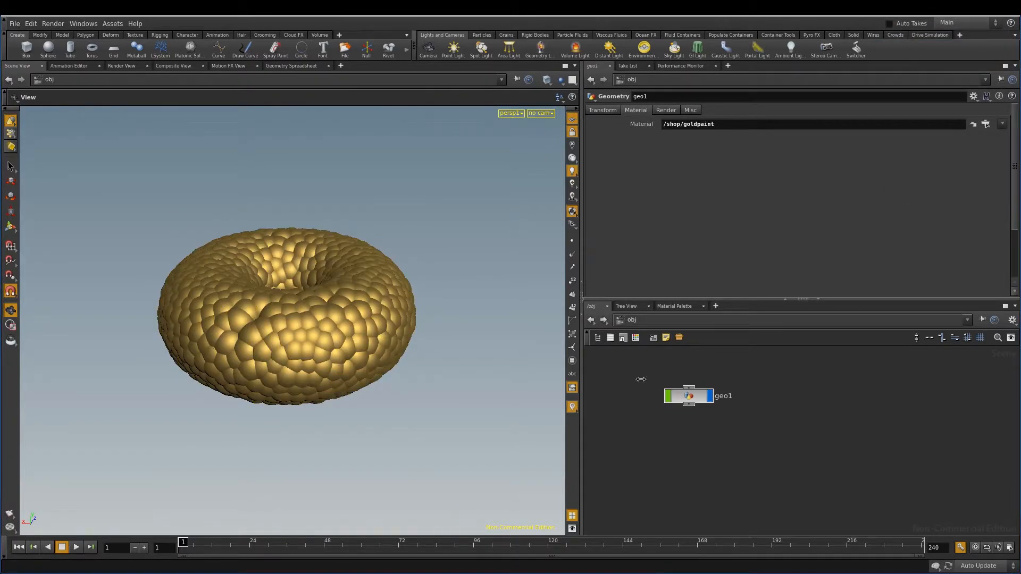
Create a new camera from a closer, higher view of the gold torus
left_click_drag(331, 340, 476, 249)
scroll(326, 346, "up", 4)
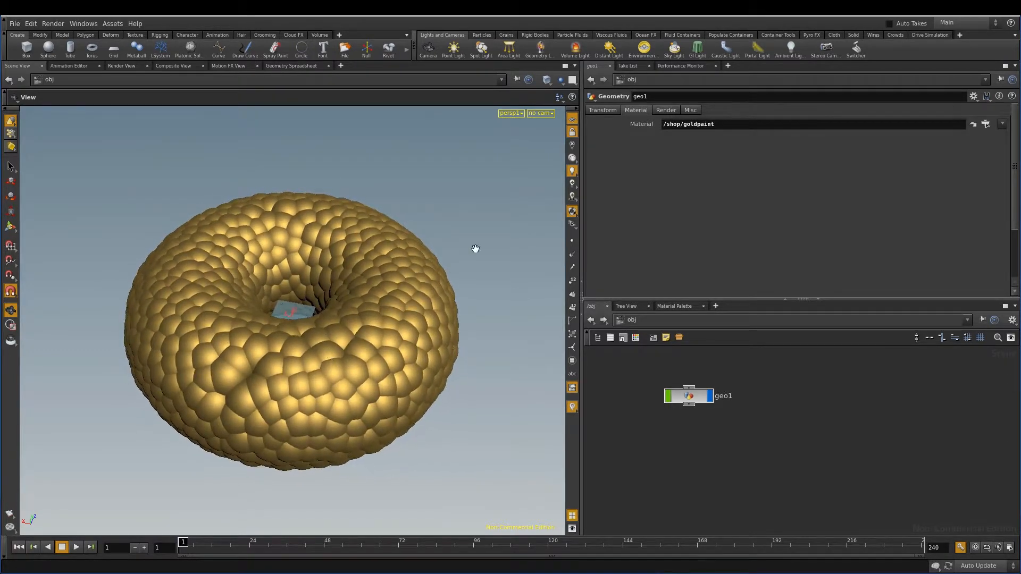
left_click(542, 112)
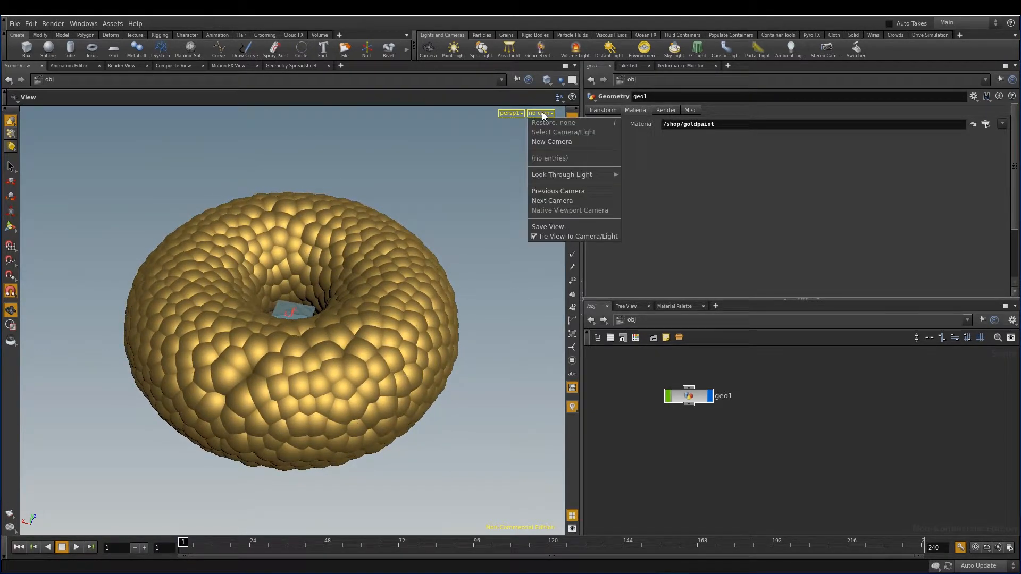
left_click(550, 142)
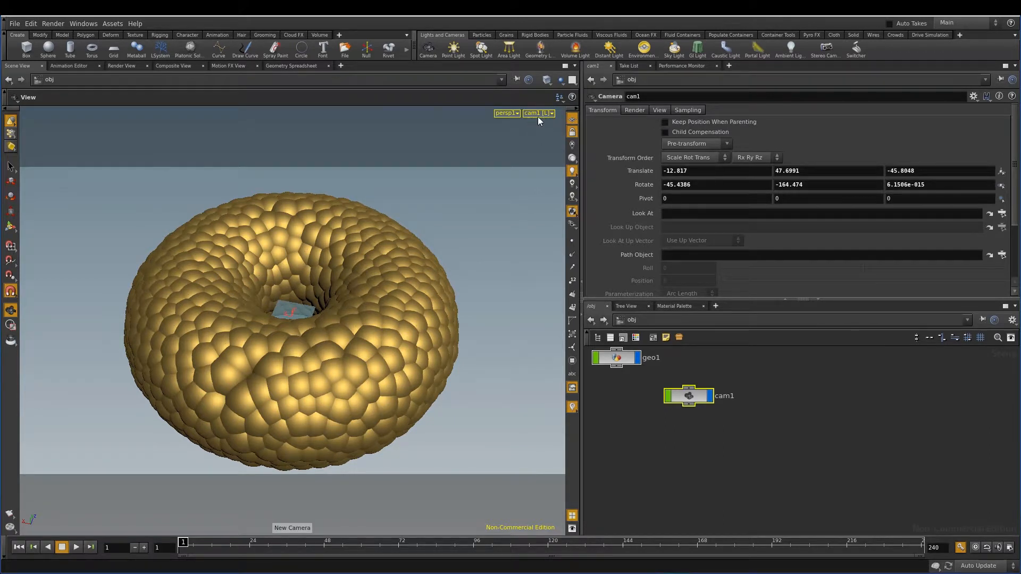
Unlock the view from cam1, orbit out of the camera, and look through cam1 again
left_click(572, 132)
left_click(572, 132)
left_click_drag(287, 303, 285, 328)
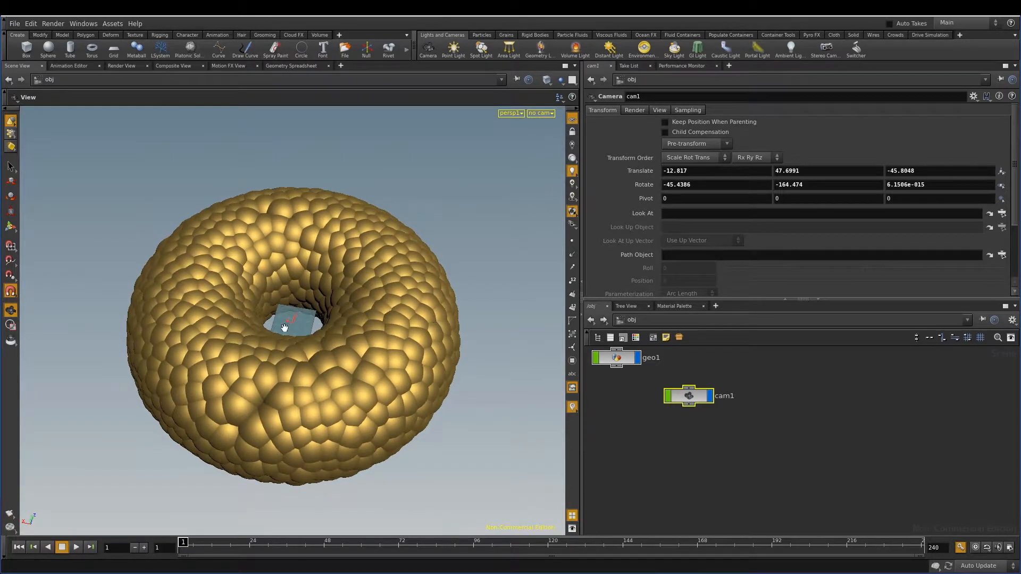
left_click(534, 114)
left_click(543, 158)
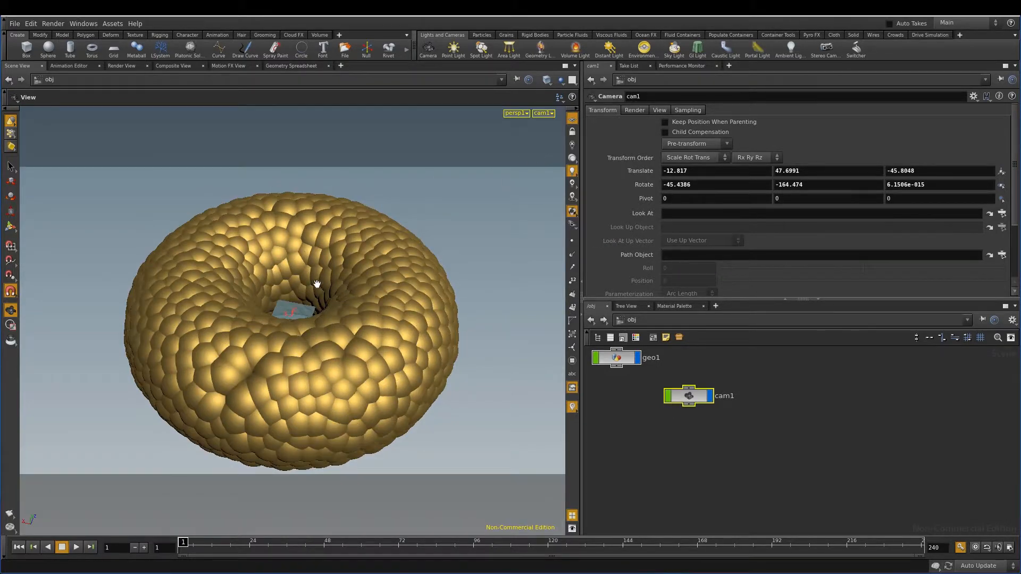
Lock cam1 to the view and reframe the torus from a lower angle
left_click(572, 132)
mouse_move(371, 351)
left_mouse_down()
mouse_move(375, 341)
mouse_move(354, 326)
mouse_move(367, 335)
left_mouse_up()
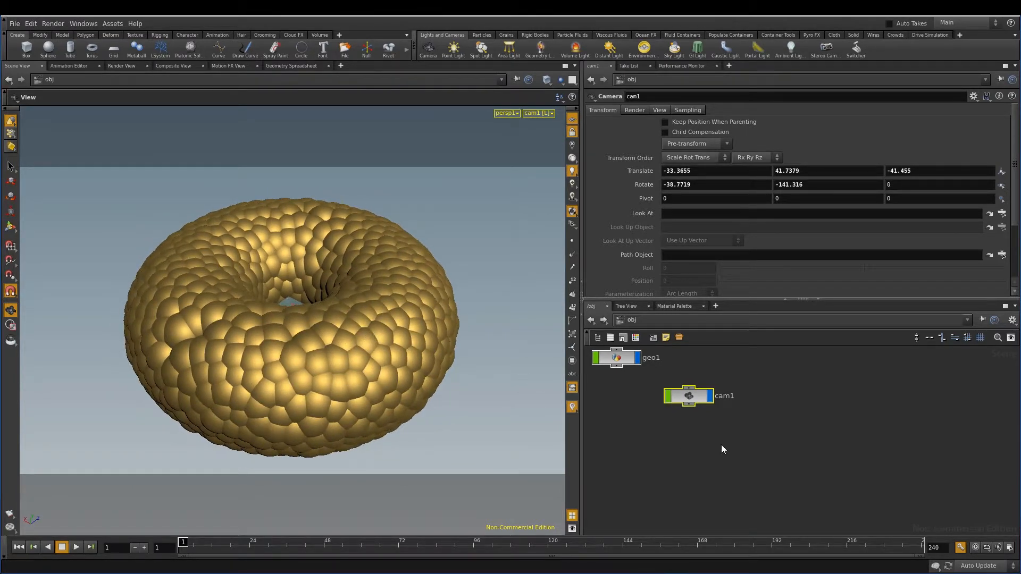
Go to the out network and add a Mantra render node
left_click(654, 320)
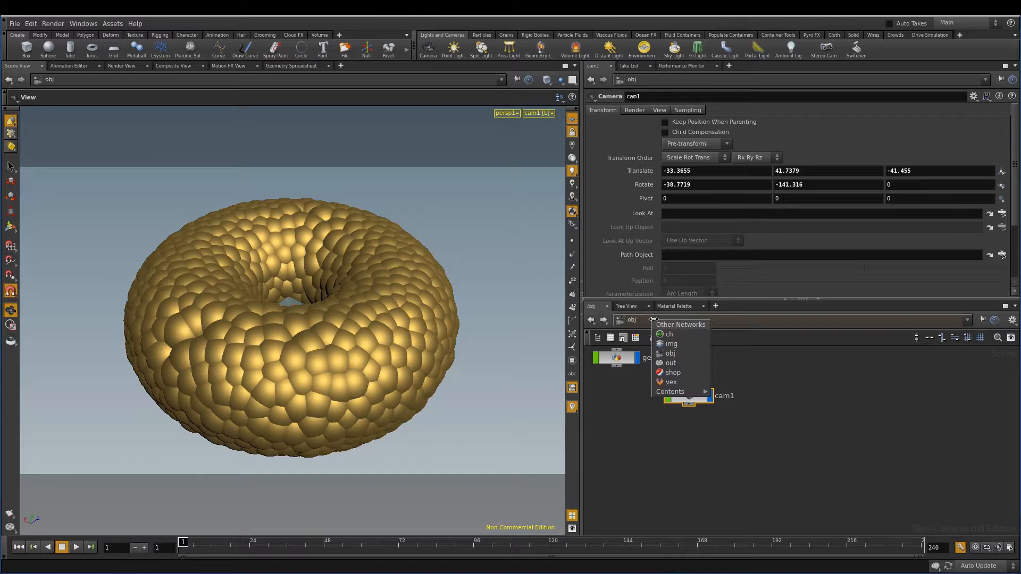
left_click(670, 362)
key("Tab")
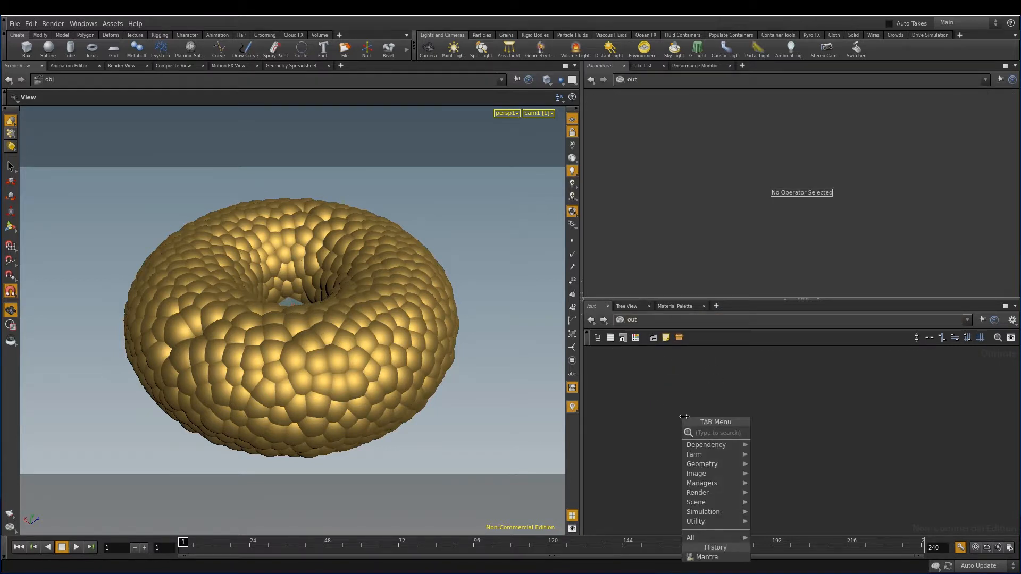
type("man")
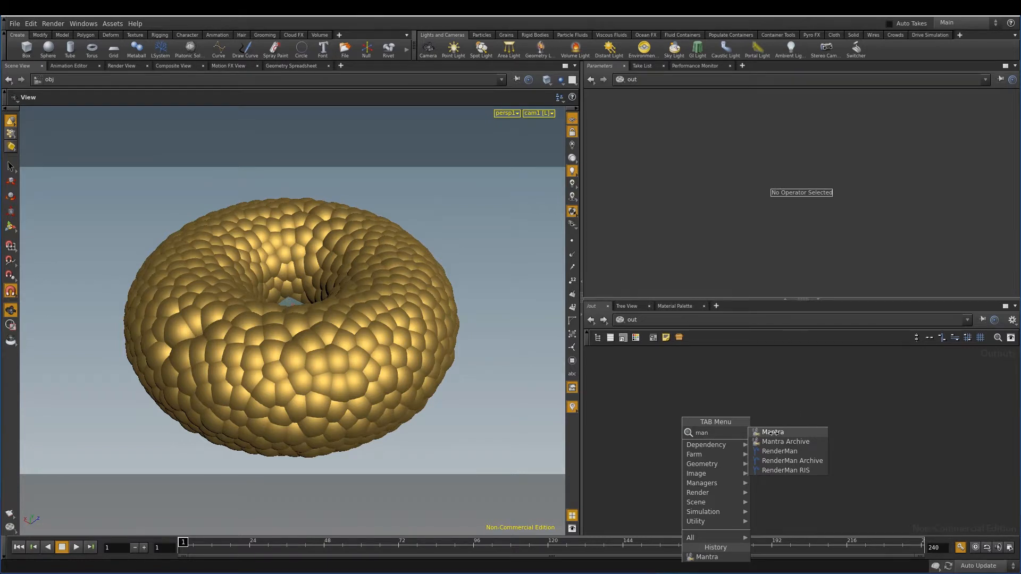
left_click(793, 432)
left_click(742, 425)
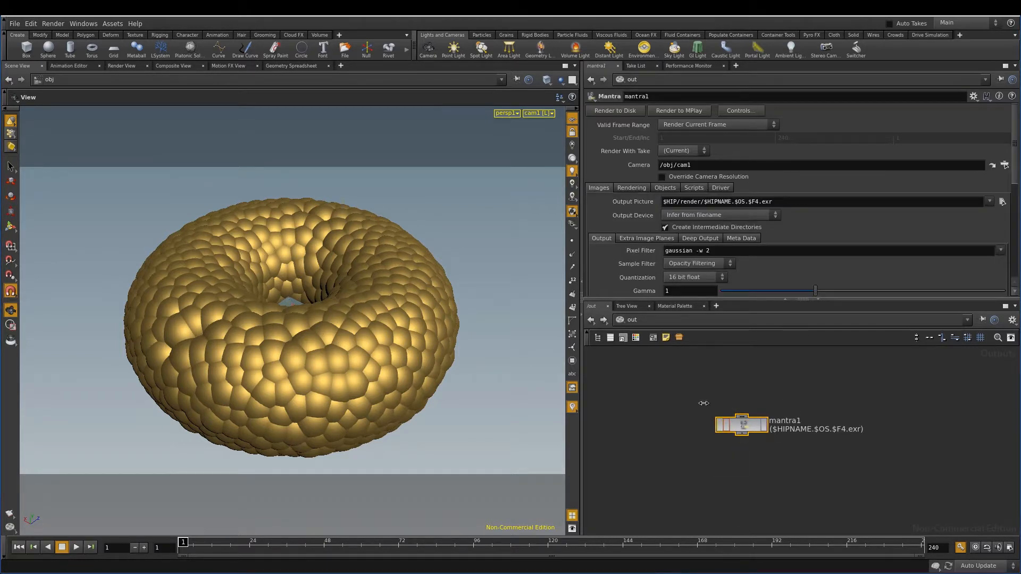
left_click_drag(737, 420, 736, 428)
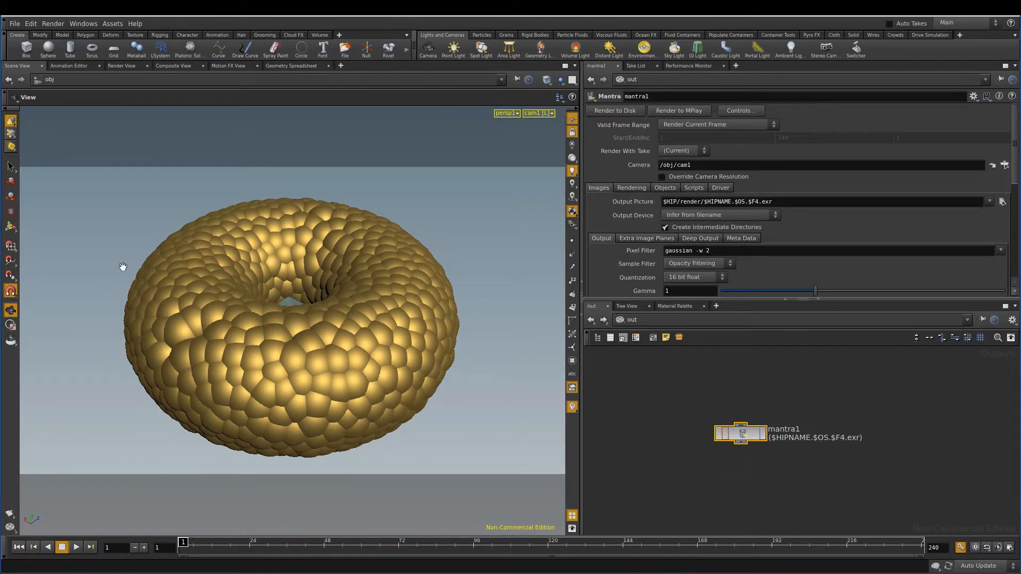
Show the Render View, return the network to the object level with cam1 selected, and render the torus with mantra1
left_click(120, 64)
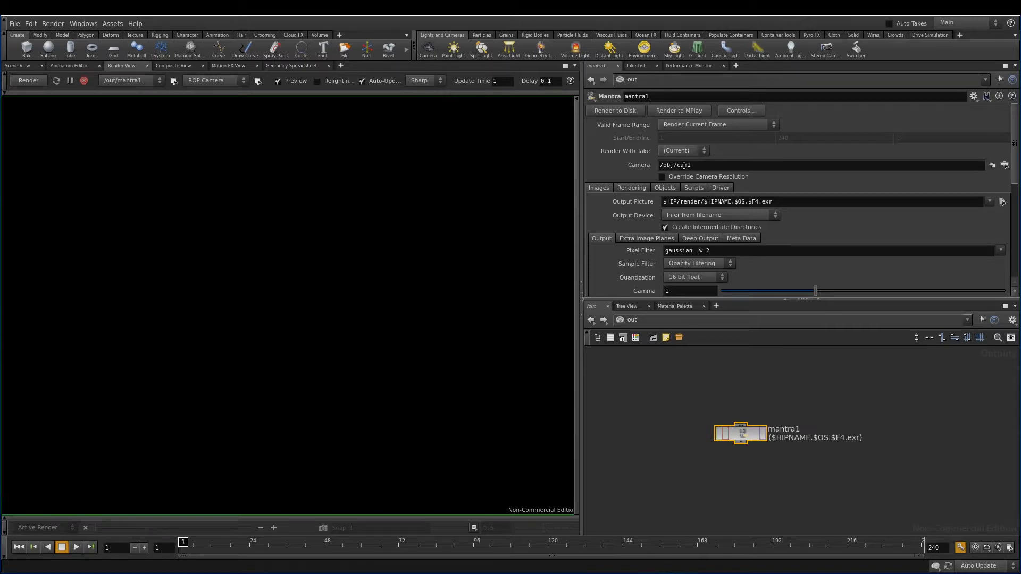
left_click(633, 320)
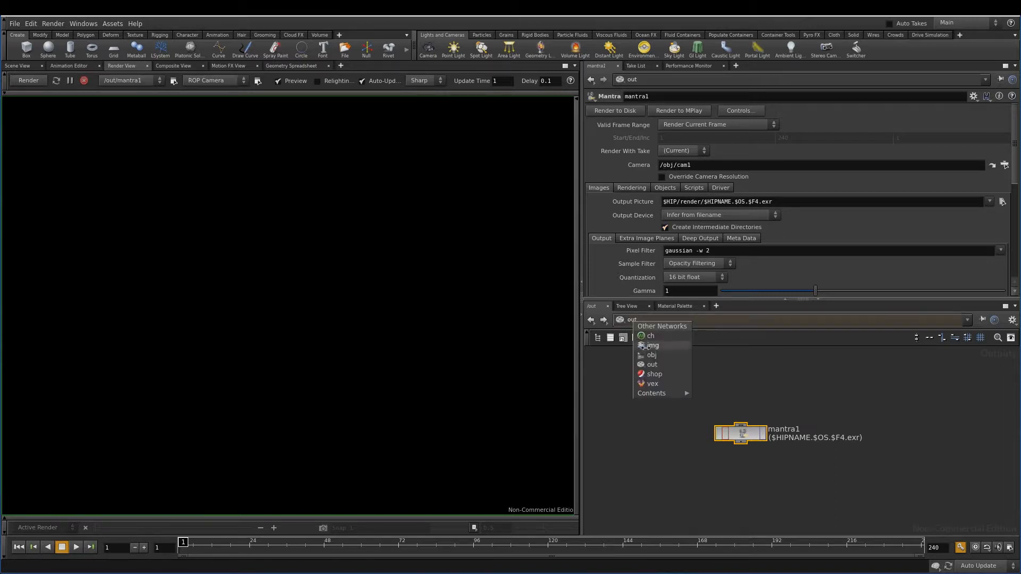
left_click(656, 356)
left_click_drag(689, 396, 691, 397)
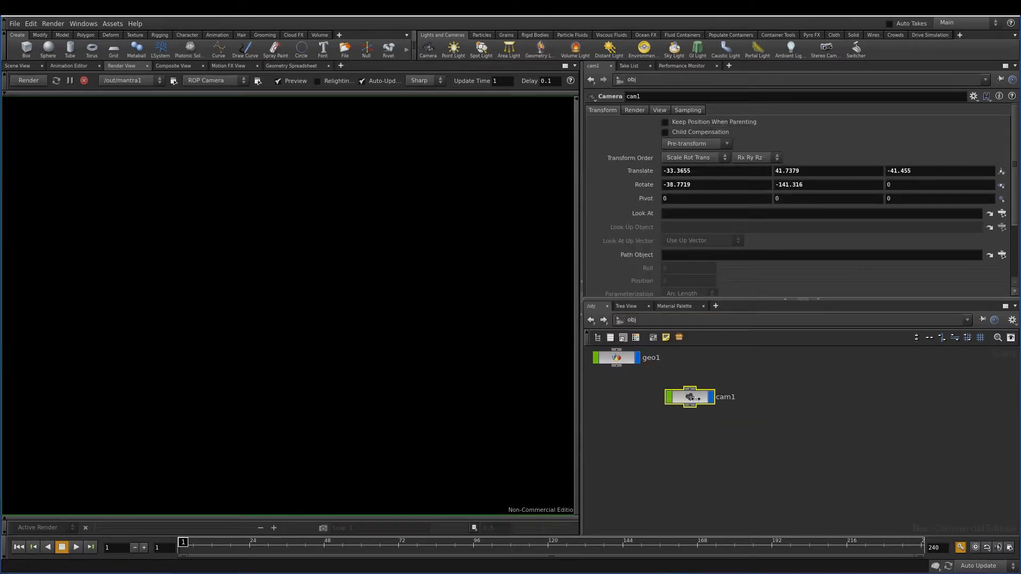
left_click(29, 80)
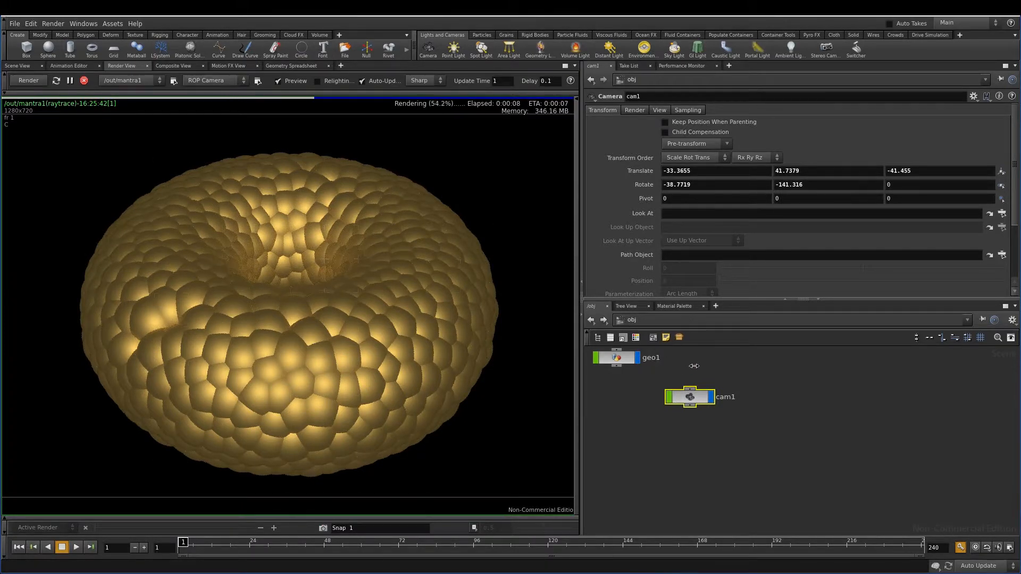
Arrange geo1 and cam1 side by side in the object network, leaving geo1 selected
middle_click_drag(707, 360, 752, 394)
left_click_drag(789, 407, 789, 405)
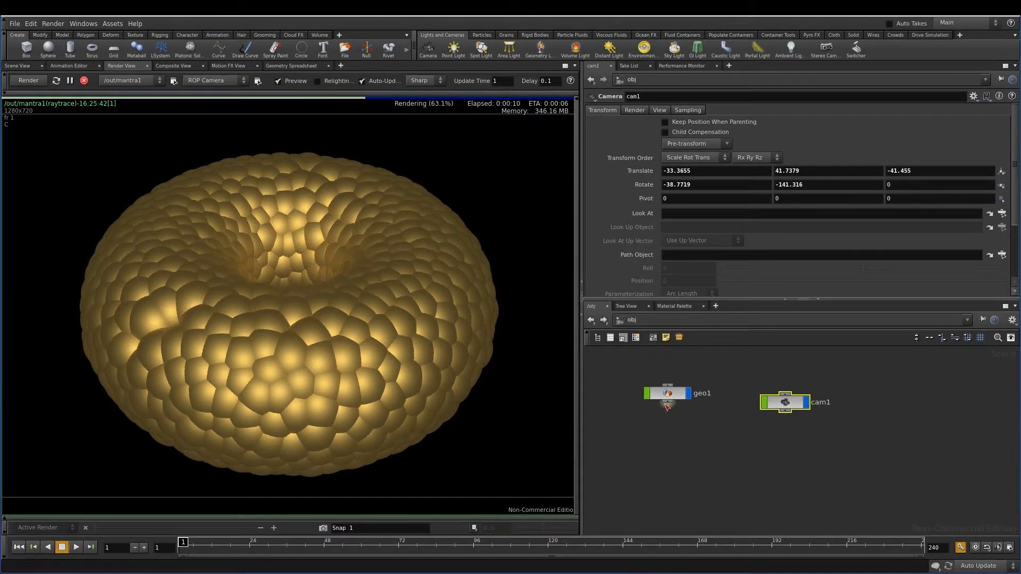
left_click_drag(672, 393, 676, 402)
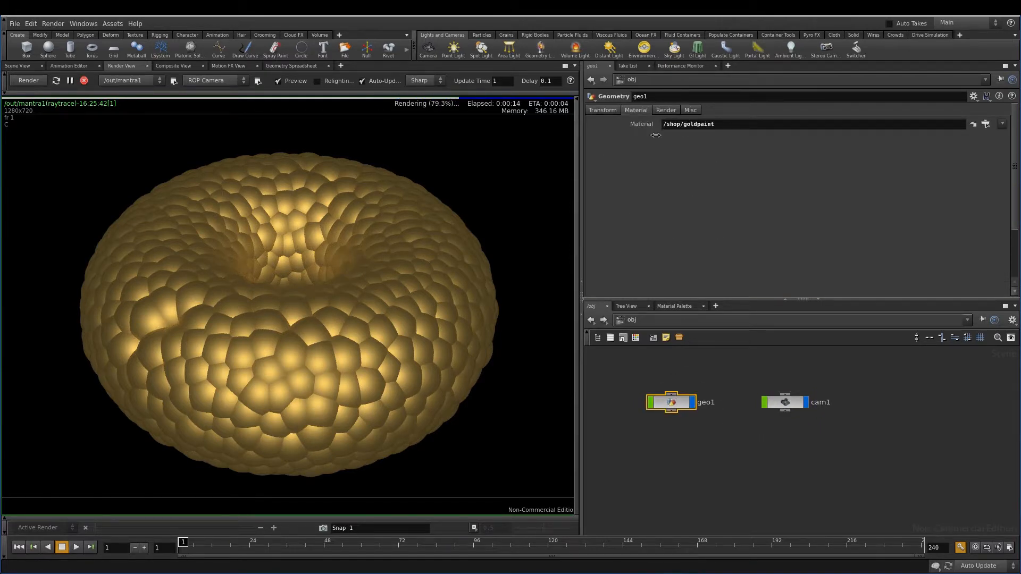
Clear geo1's object-level material
left_click_drag(725, 124, 656, 125)
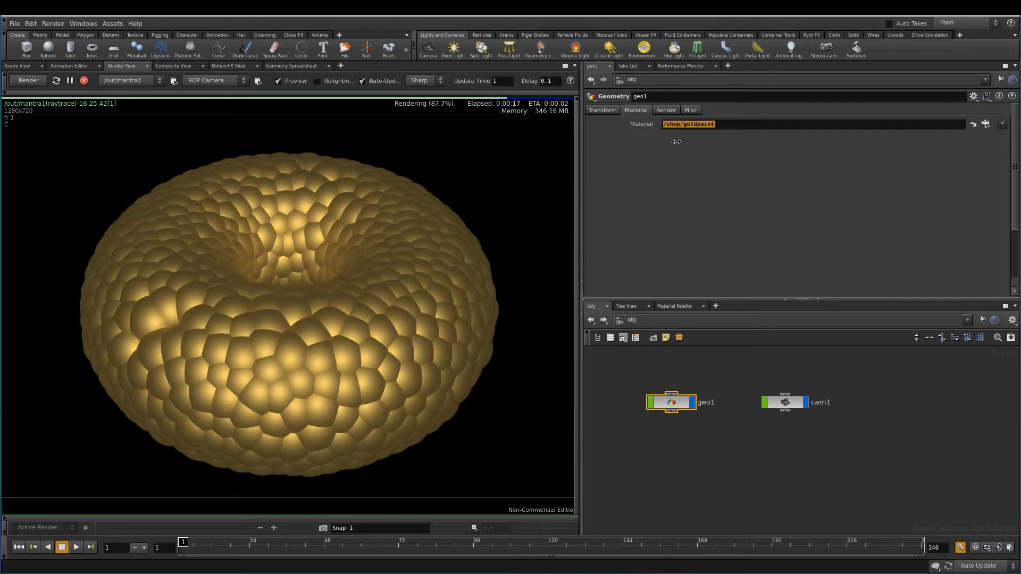
key("BackSpace")
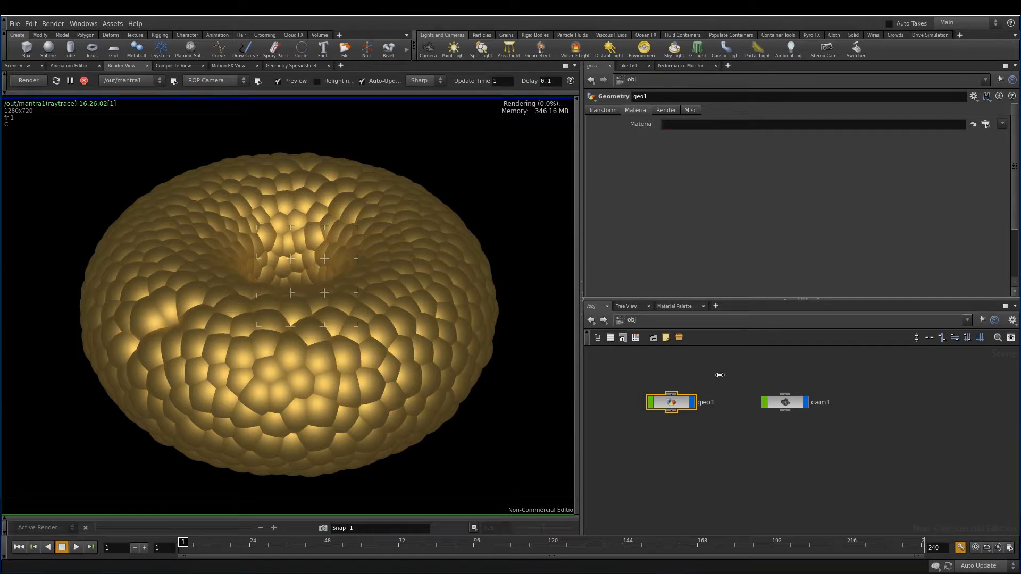
key("Return")
Inside geo1, add a Material node directly below copy1 and connect it to copy1's output
double_click(683, 405)
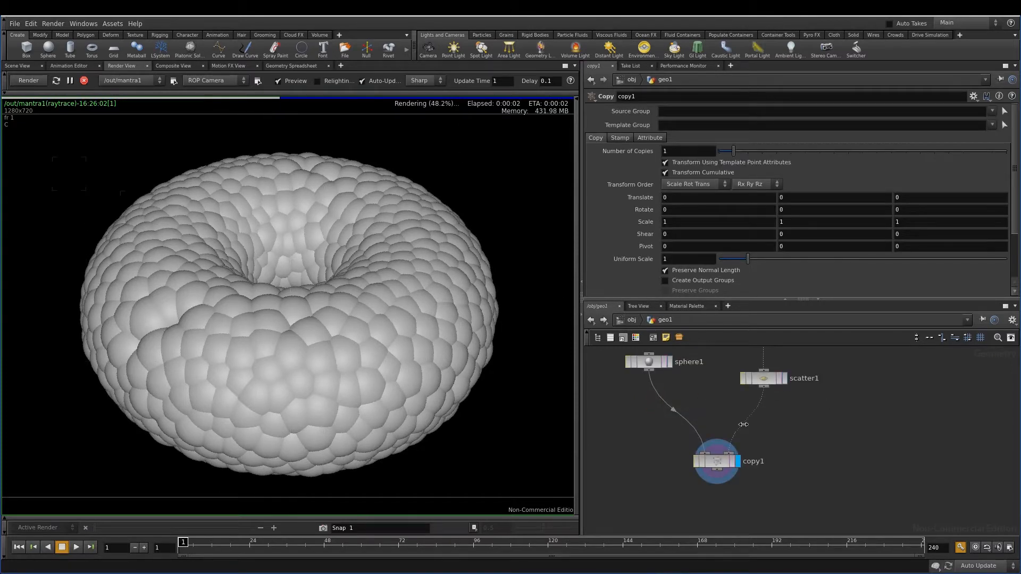
scroll(831, 430, "down", 2)
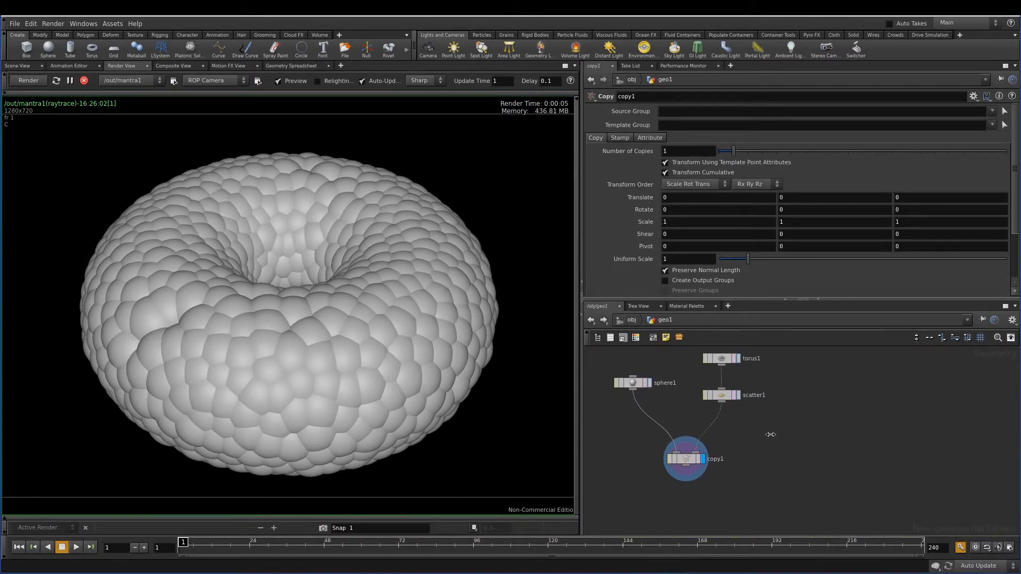
key("Tab")
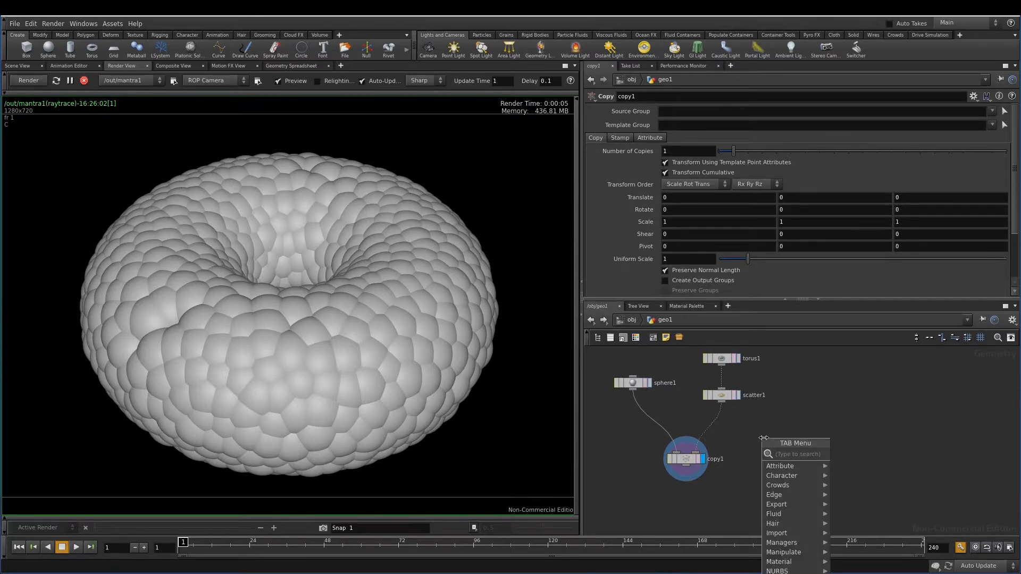
type("mat")
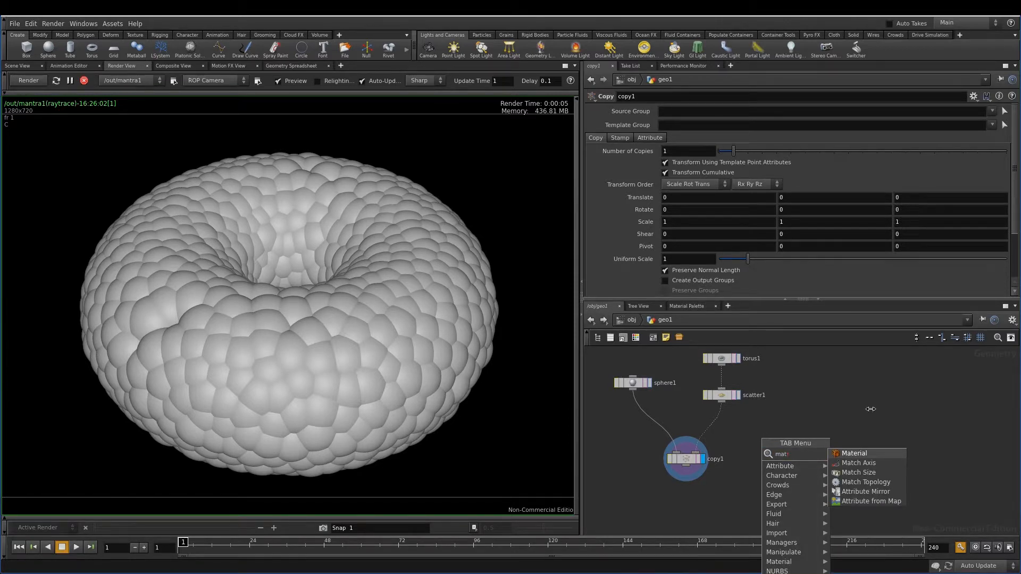
left_click(705, 512)
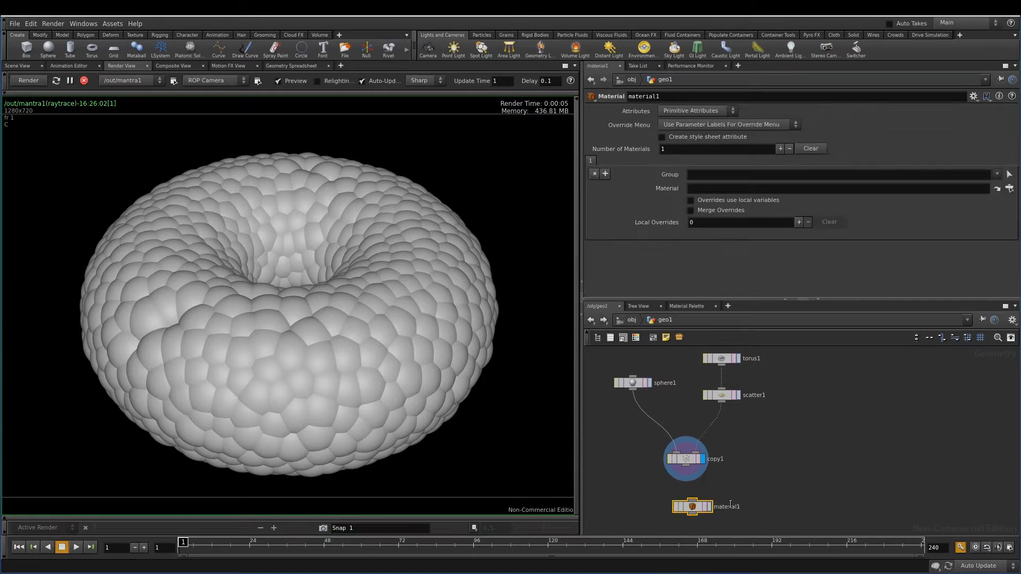
scroll(707, 458, "up", 2)
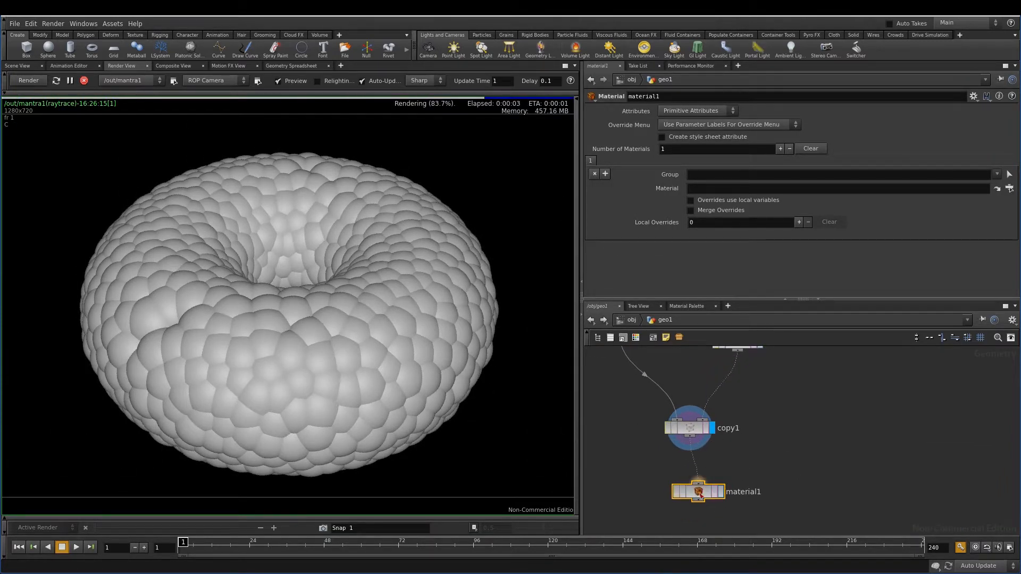
left_click_drag(698, 487, 691, 480)
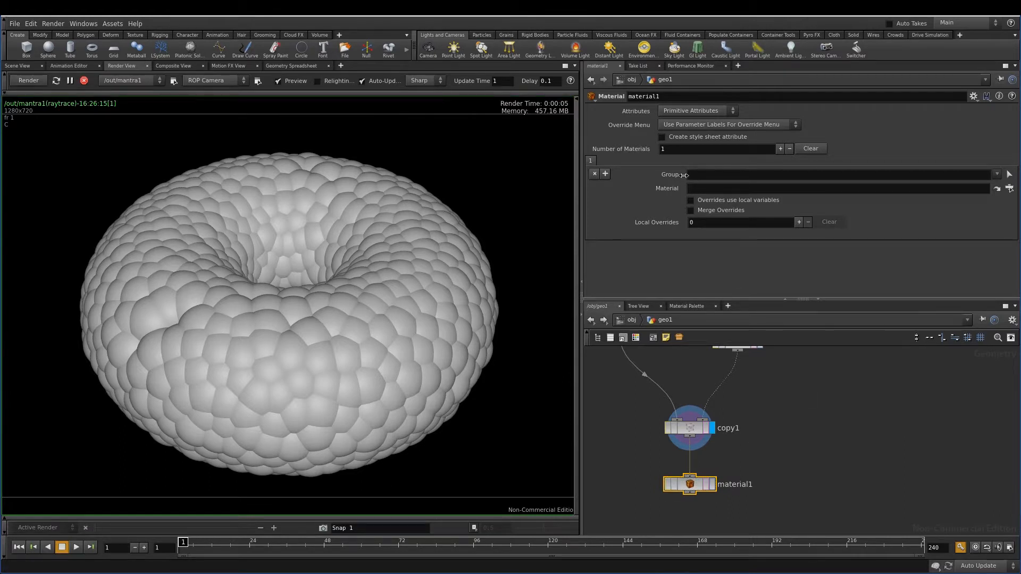
Assign /shop/goldpaint to the Material node and make it the displayed and rendered node
left_click(1010, 188)
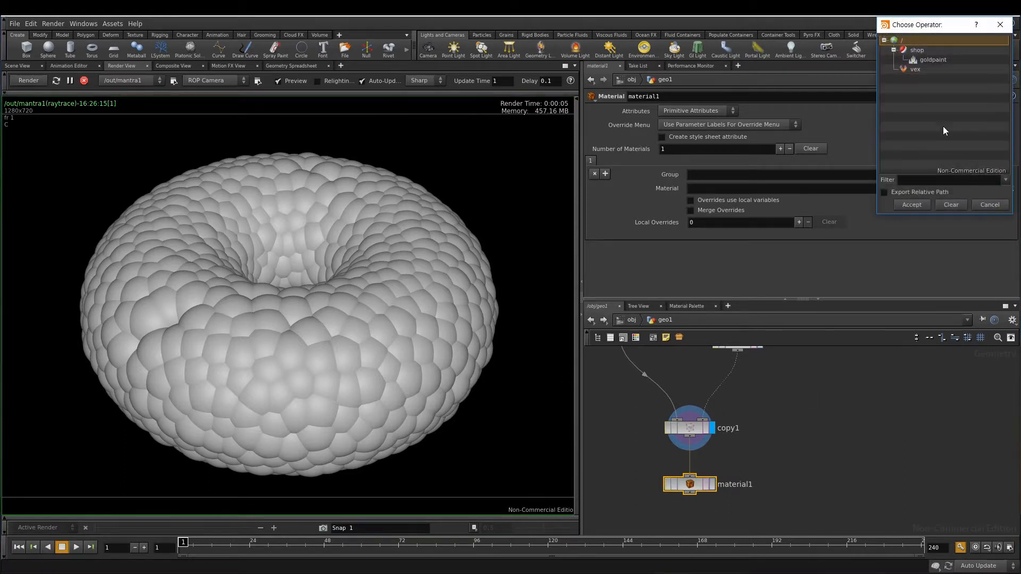
left_click(933, 59)
left_click(923, 203)
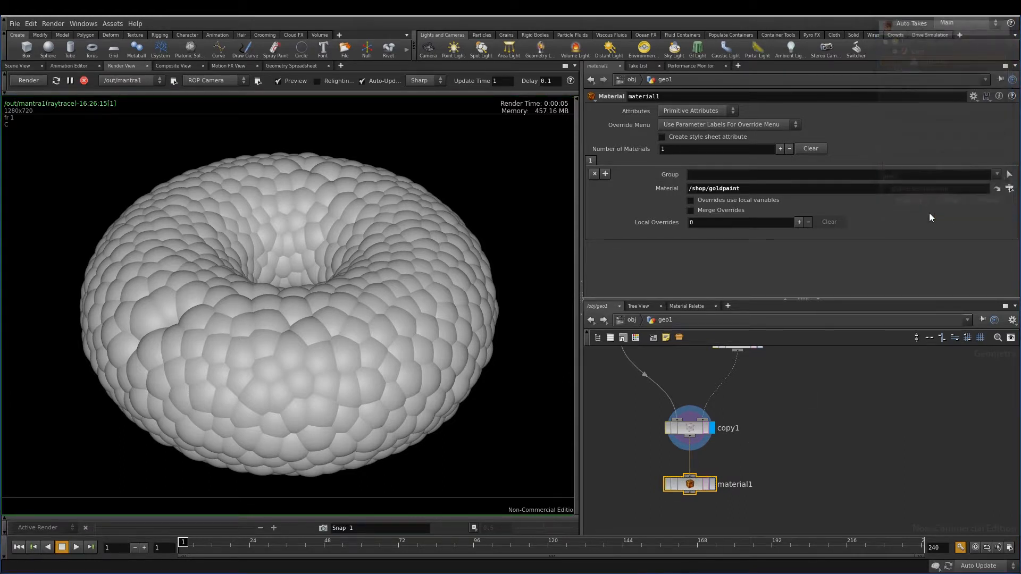
left_click(712, 484)
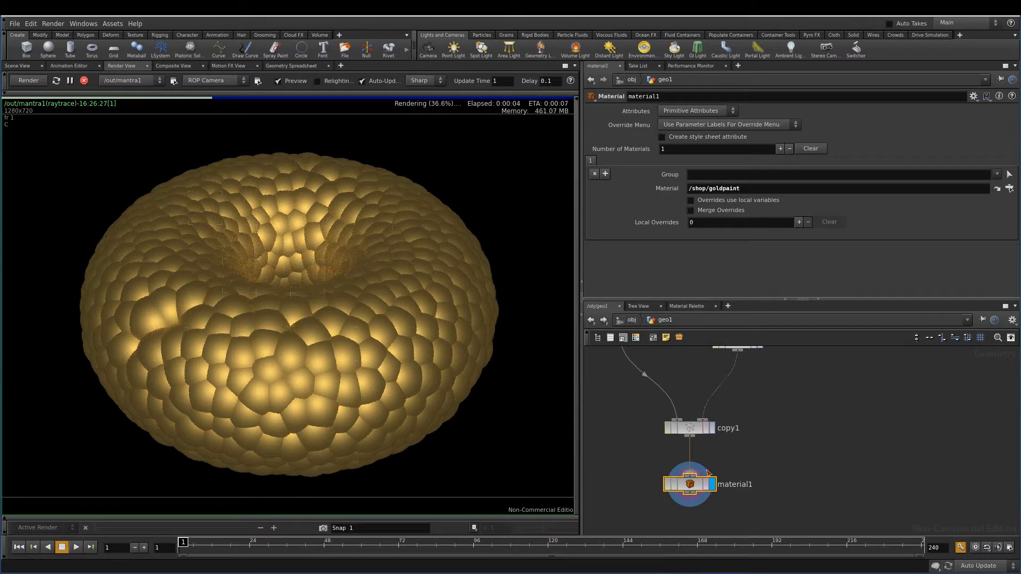
Check geo1's object-level material, return inside geo1, and move material1 onto the connection between sphere1 and copy1
left_click(632, 323)
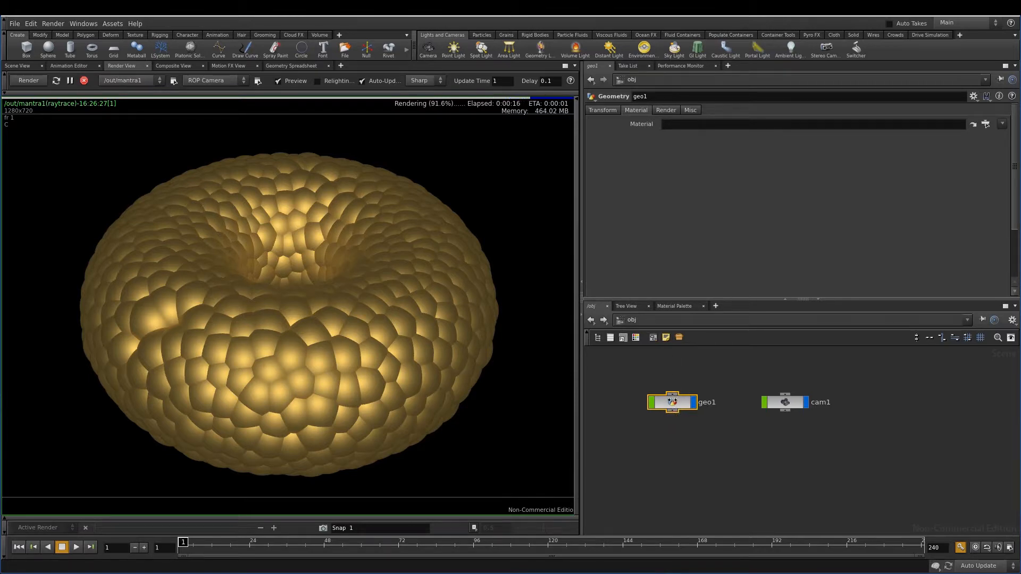
double_click(673, 403)
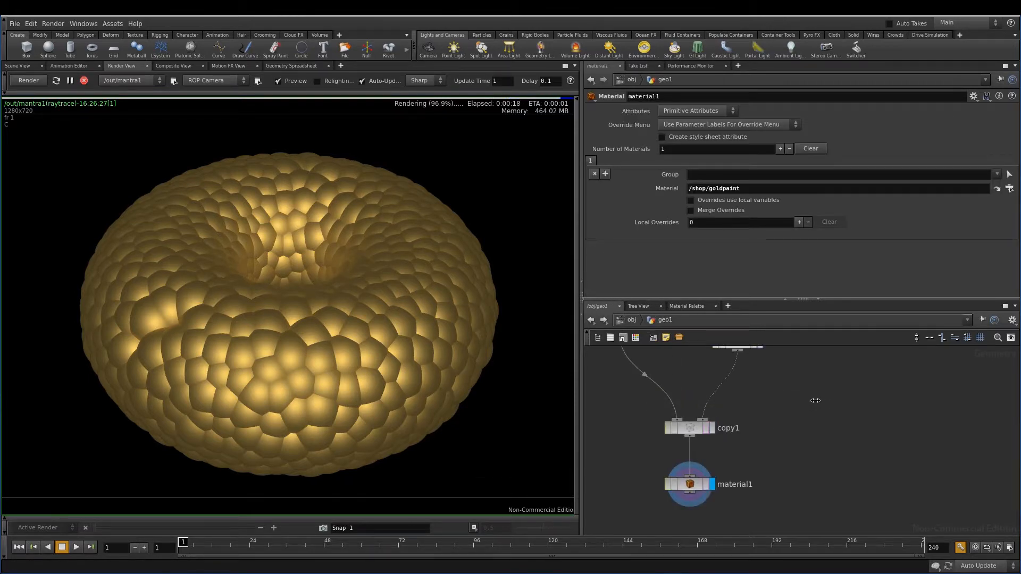
scroll(825, 465, "down", 5)
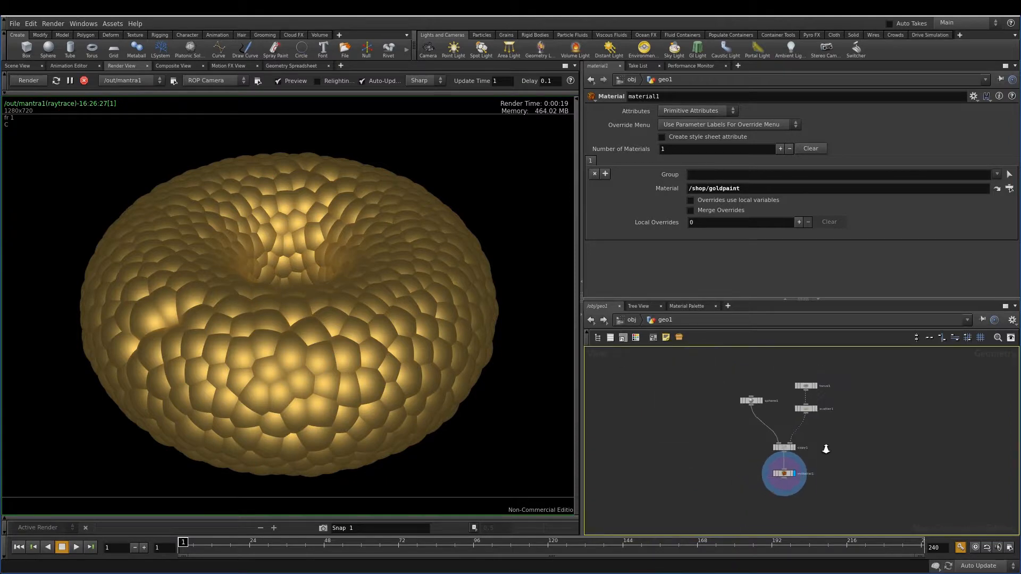
scroll(853, 440, "up", 2)
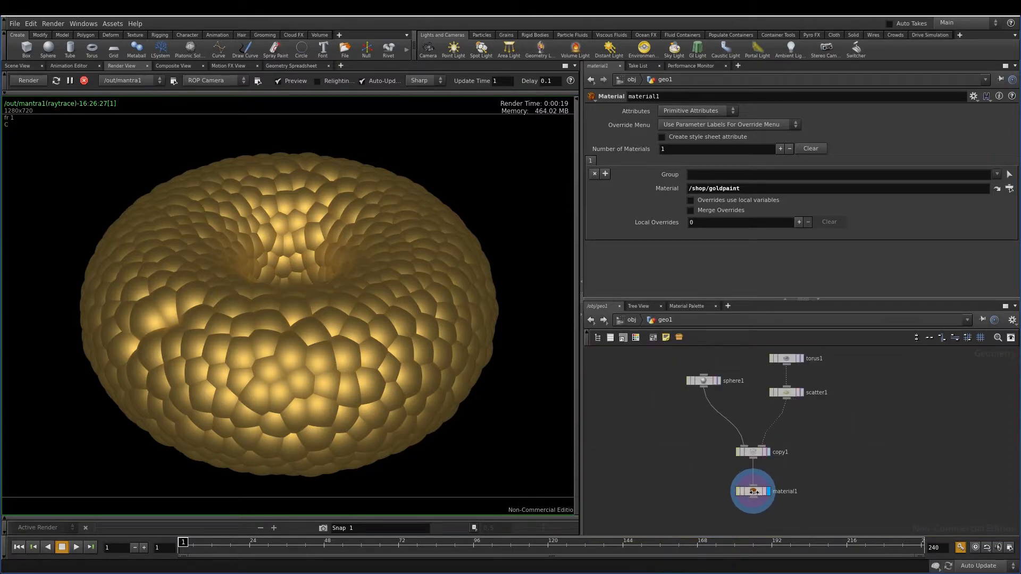
left_click_drag(722, 419, 724, 420)
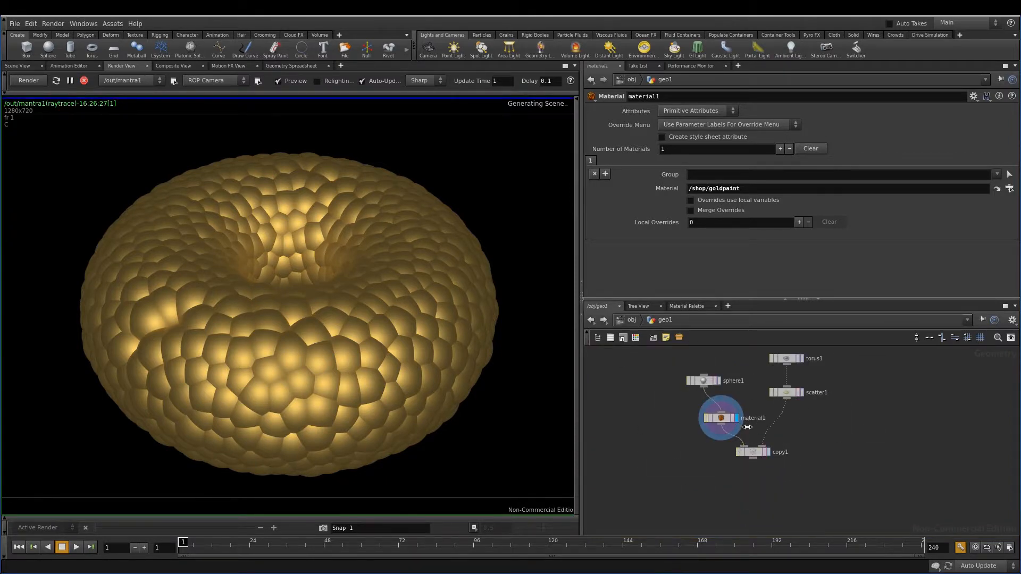
scroll(728, 429, "up", 2)
scroll(744, 417, "up", 1)
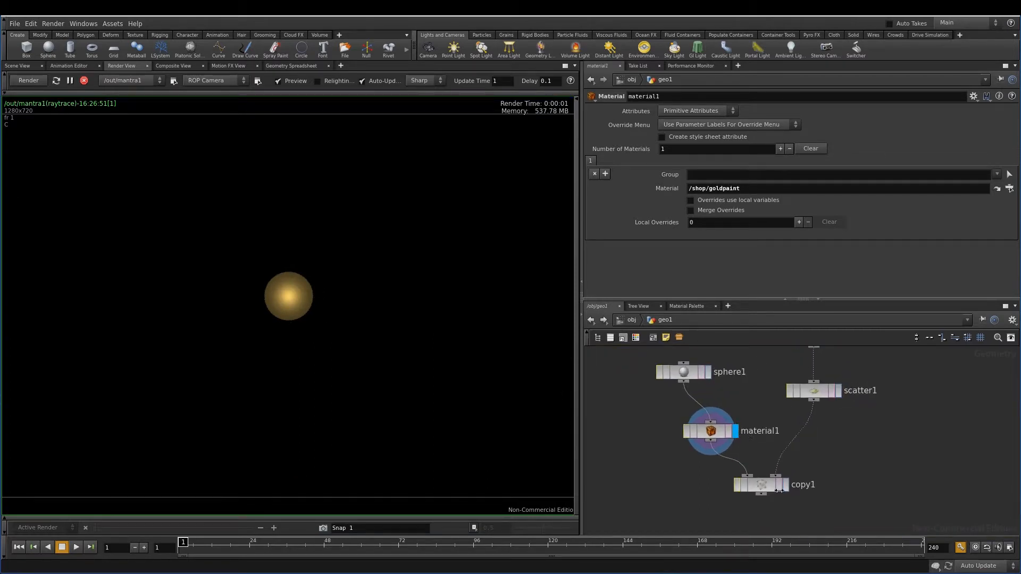
Make copy1 the displayed and rendered node, then check geo1's object-level material and return inside geo1
left_click(787, 485)
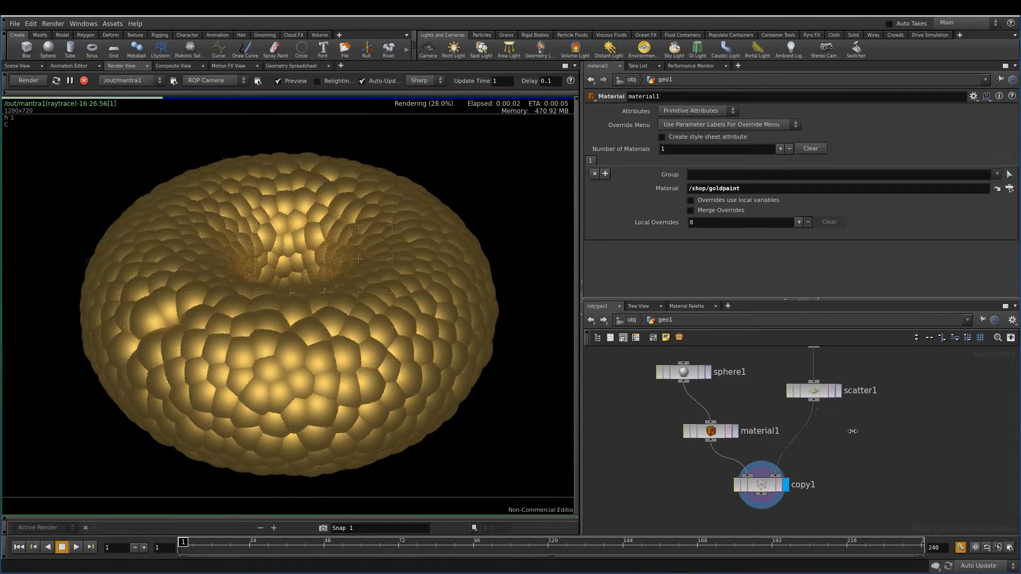
scroll(854, 436, "down", 1)
middle_click_drag(854, 437, 815, 451)
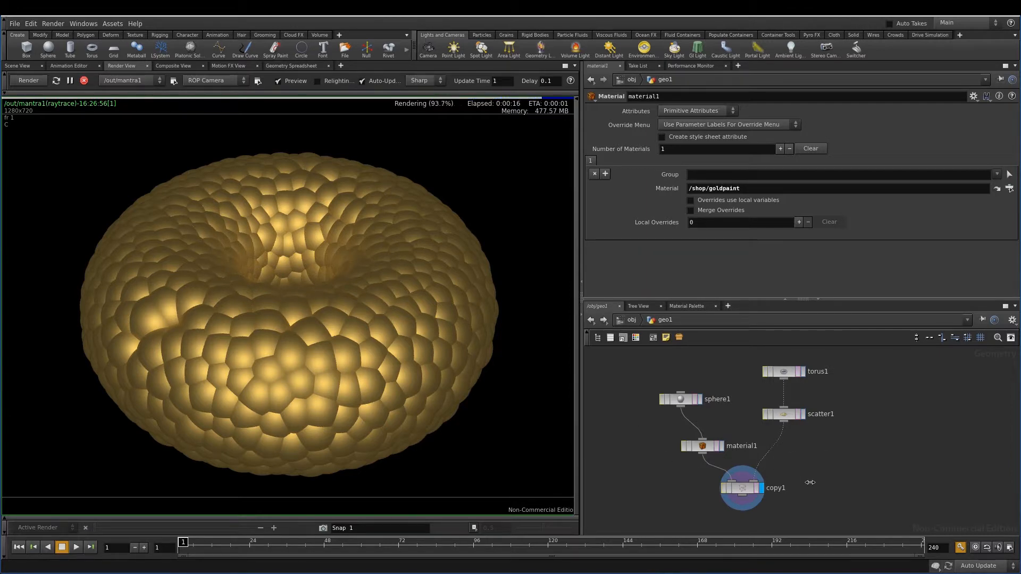
left_click(631, 320)
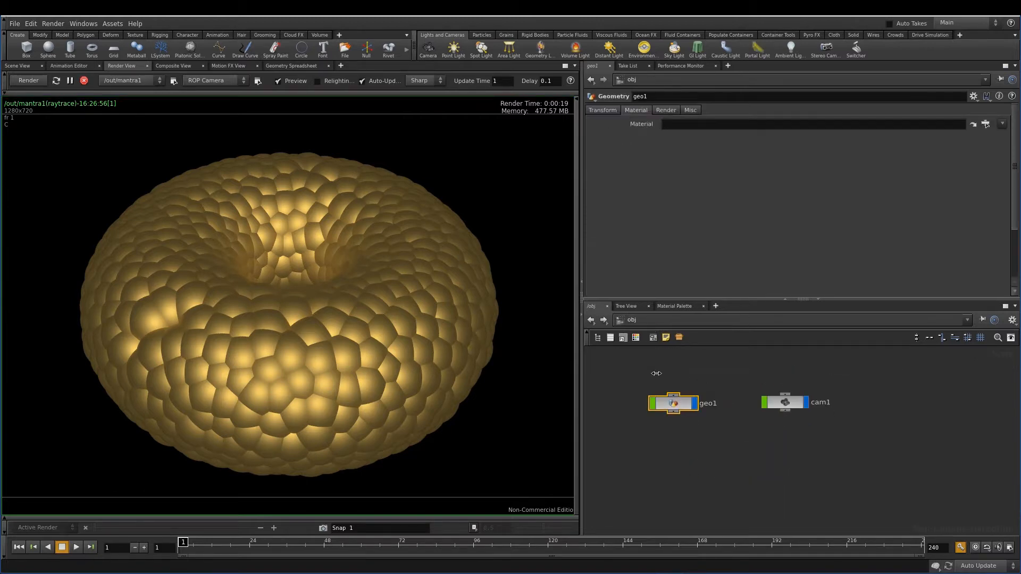
double_click(671, 400)
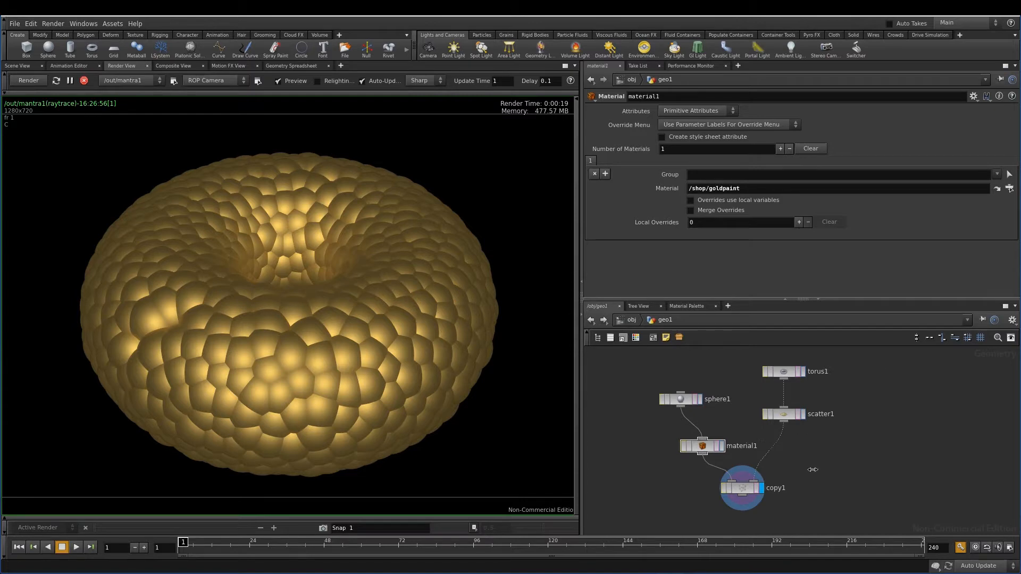
Add a SHOP Network node inside geo1, beside the scatter1 node
middle_click_drag(812, 470, 777, 442)
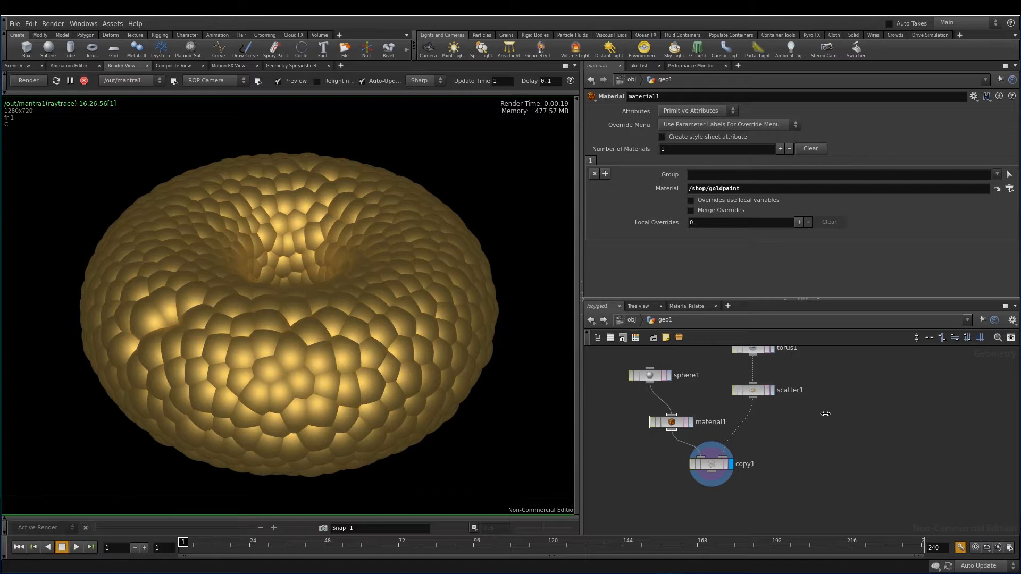
key("Tab")
mouse_move(849, 519)
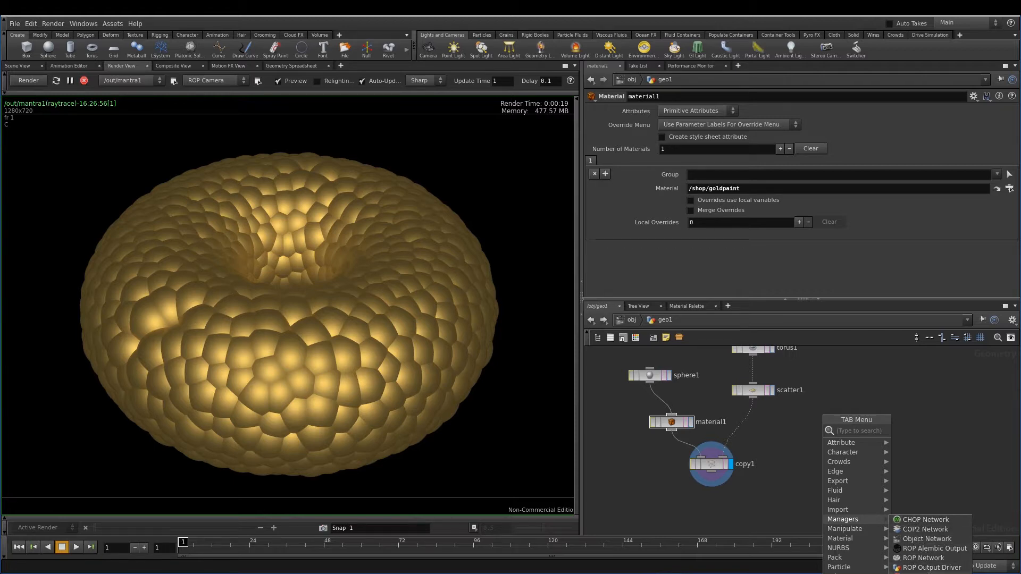
left_click(926, 573)
left_click(861, 419)
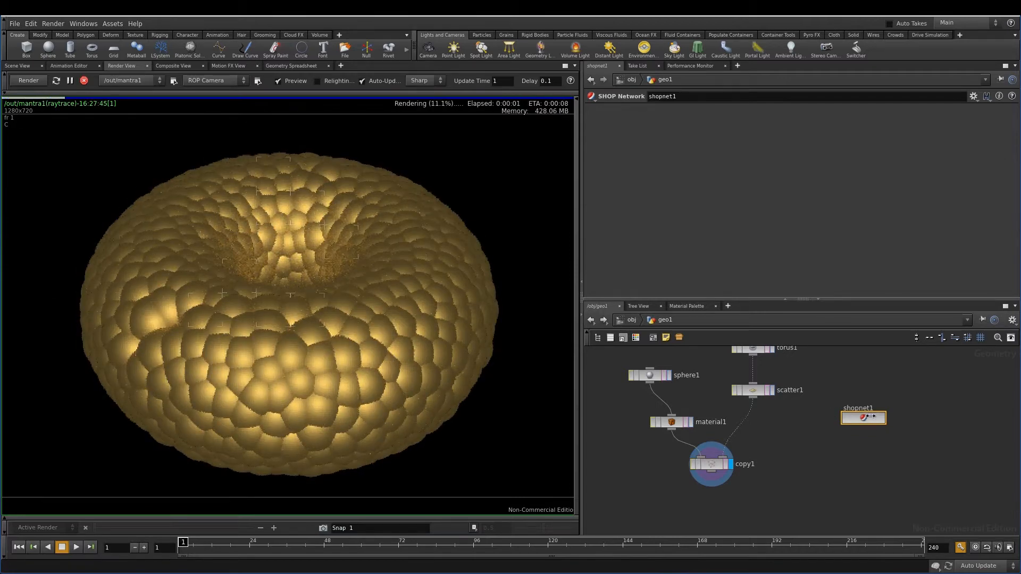
Inside shopnet1, add the Gold Paint material from the gallery's Metallic materials
double_click(864, 418)
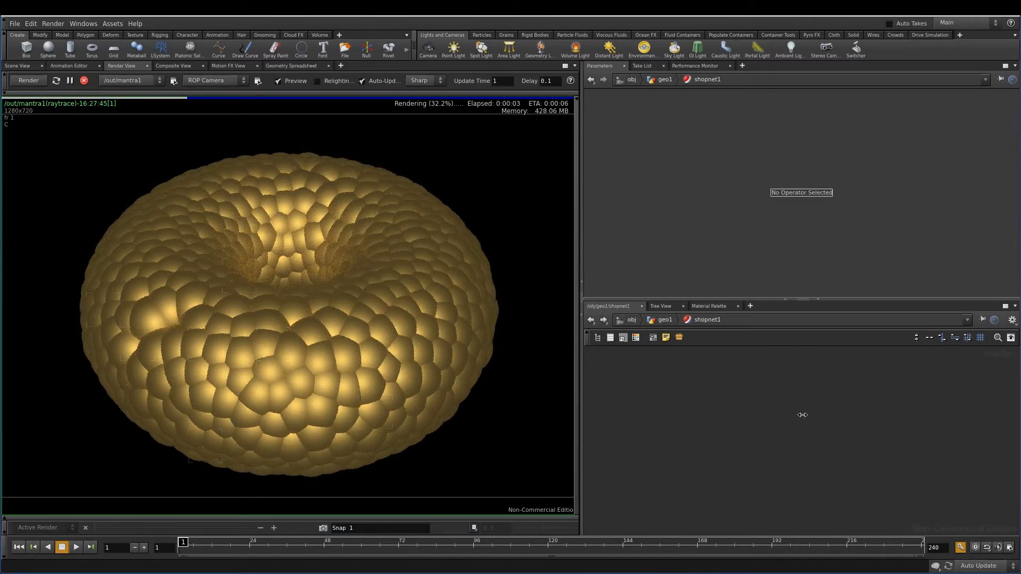
key("Tab")
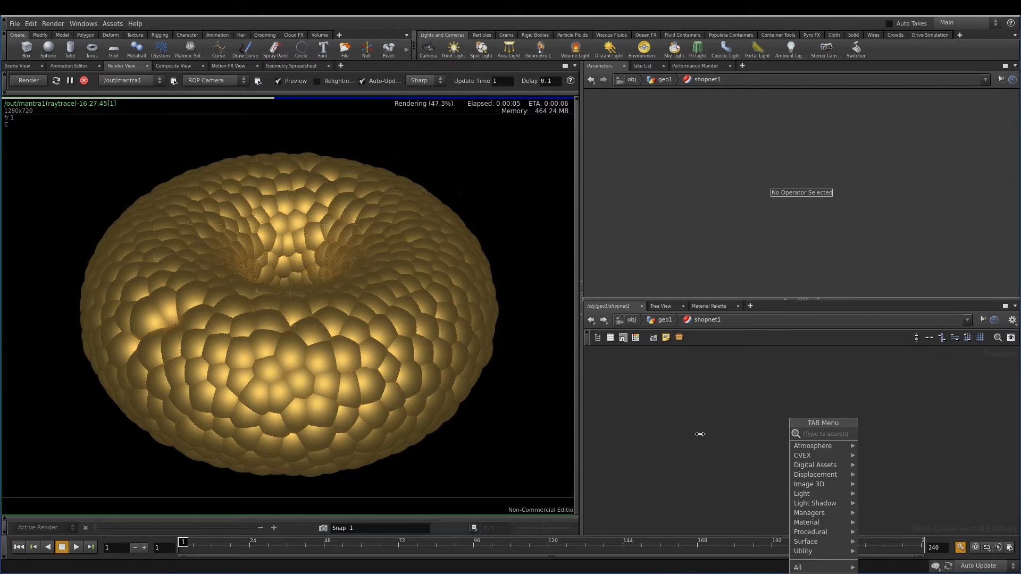
key("Escape")
left_click(597, 338)
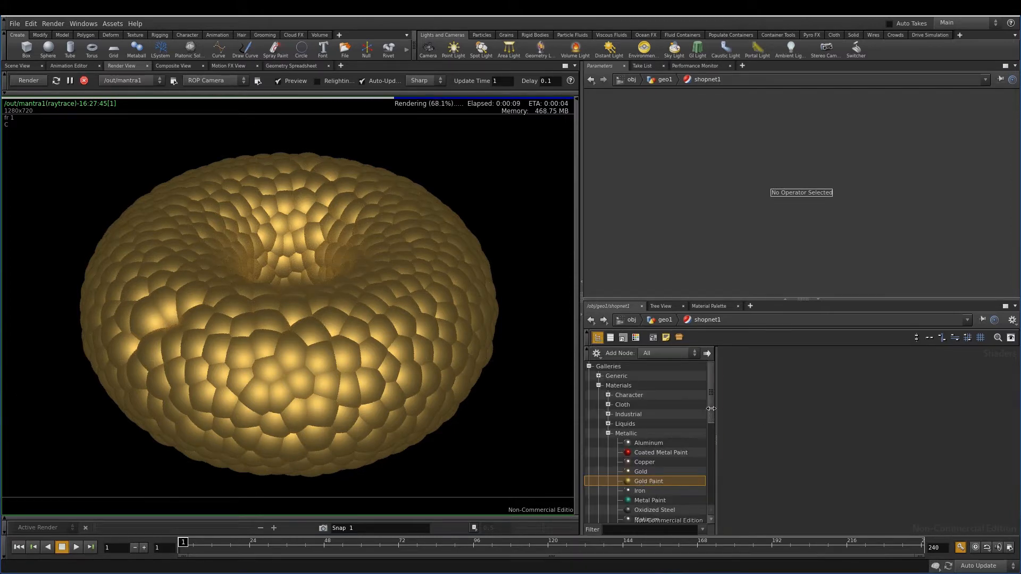
left_click_drag(712, 411, 716, 423)
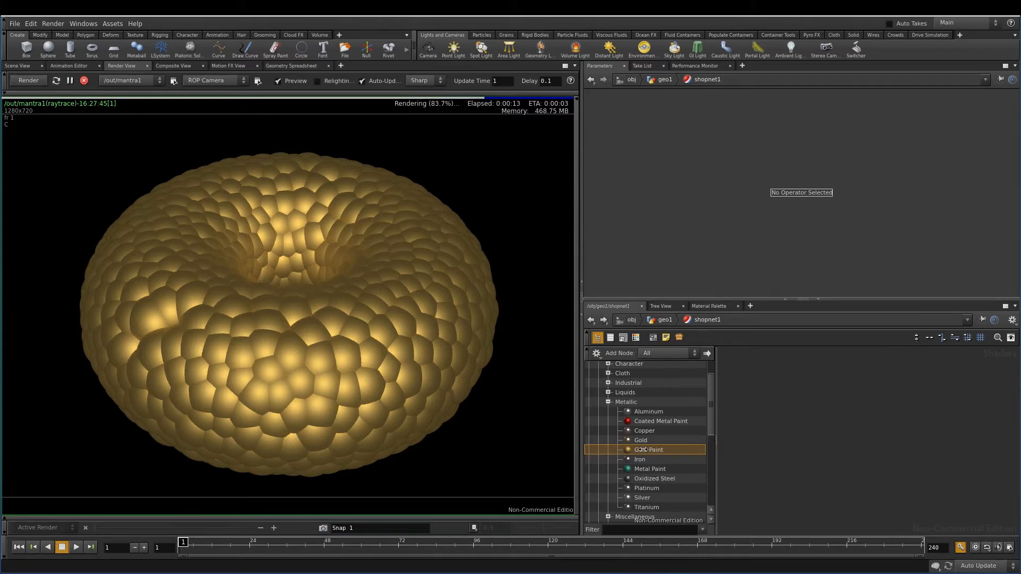
double_click(642, 450)
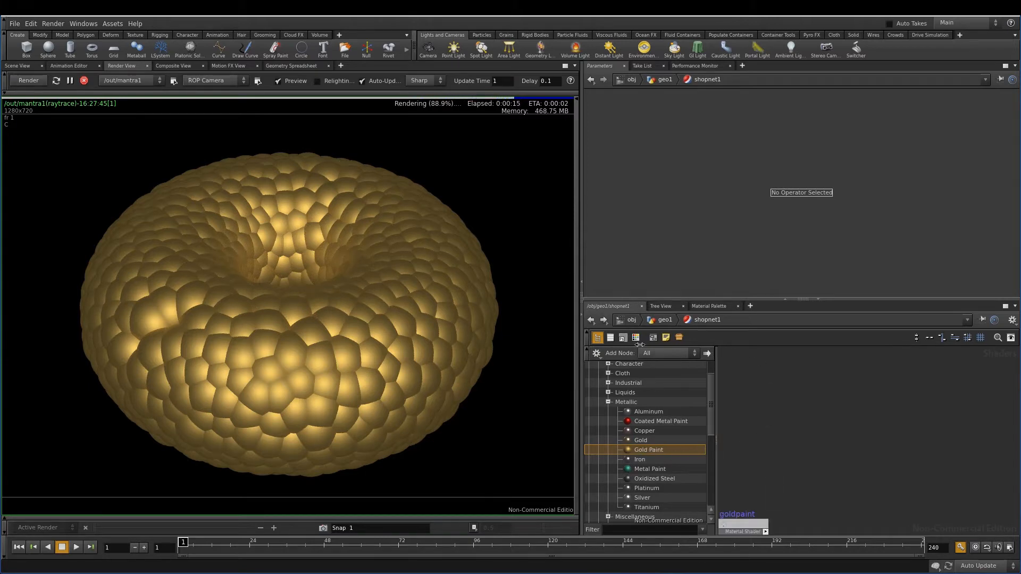
left_click(598, 337)
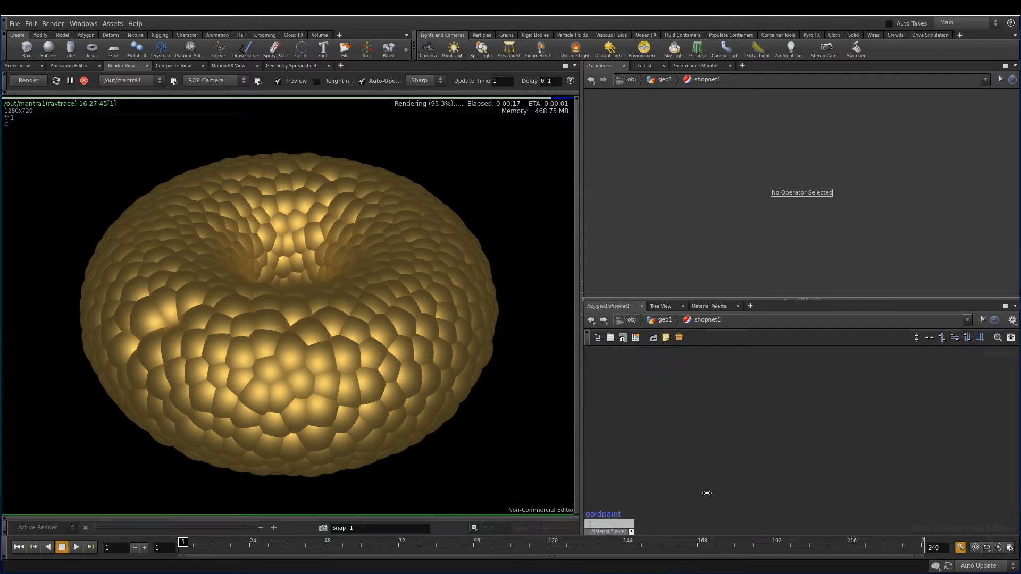
Move the new goldpaint shader to the middle of the network and rename it goldpaint_in
left_click_drag(607, 525, 751, 432)
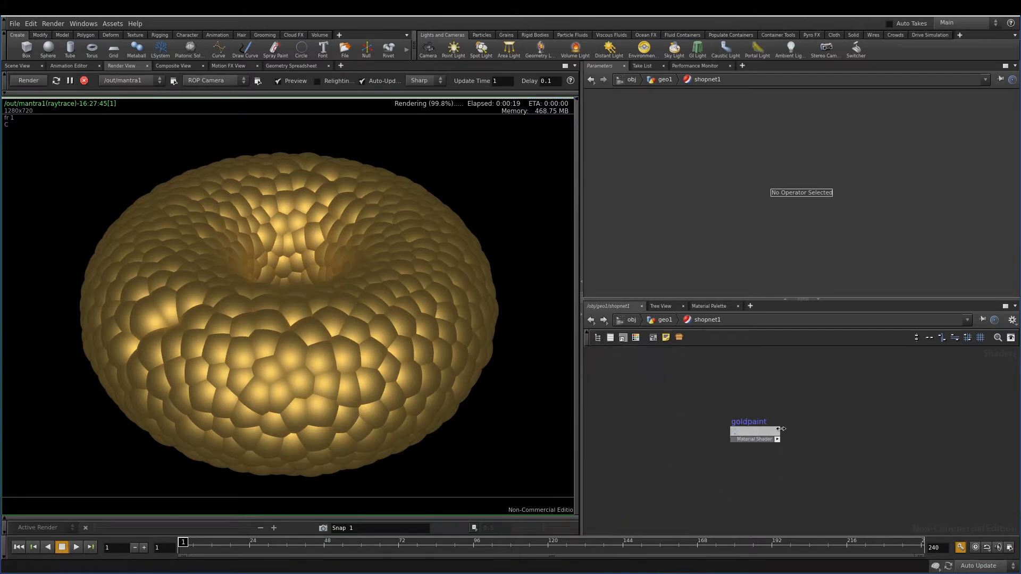
double_click(766, 421)
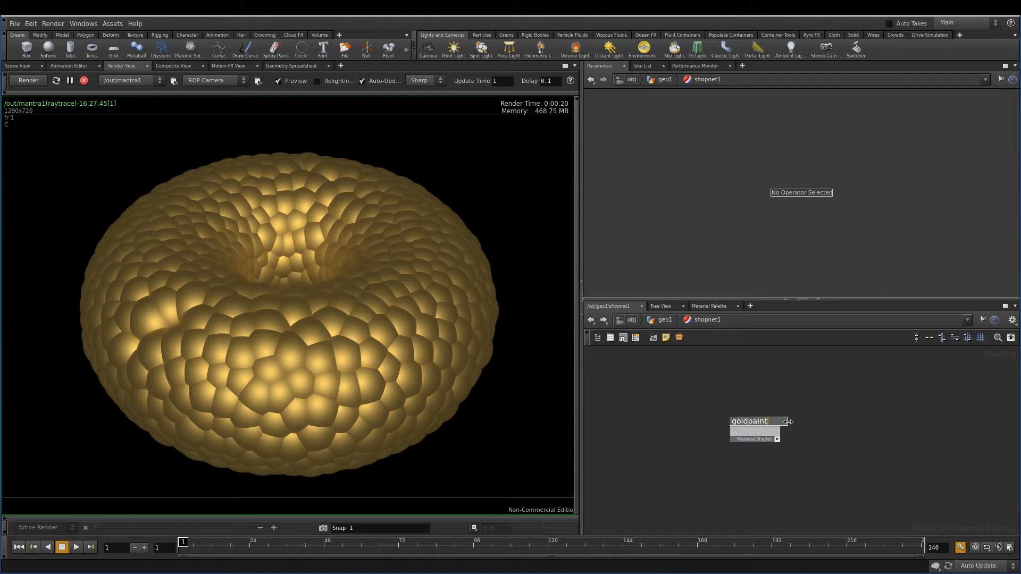
key("Return")
Back in geo1, assign /obj/geo1/shopnet1/goldpaint_in to material1 and move shopnet1 closer to copy1
left_click(664, 319)
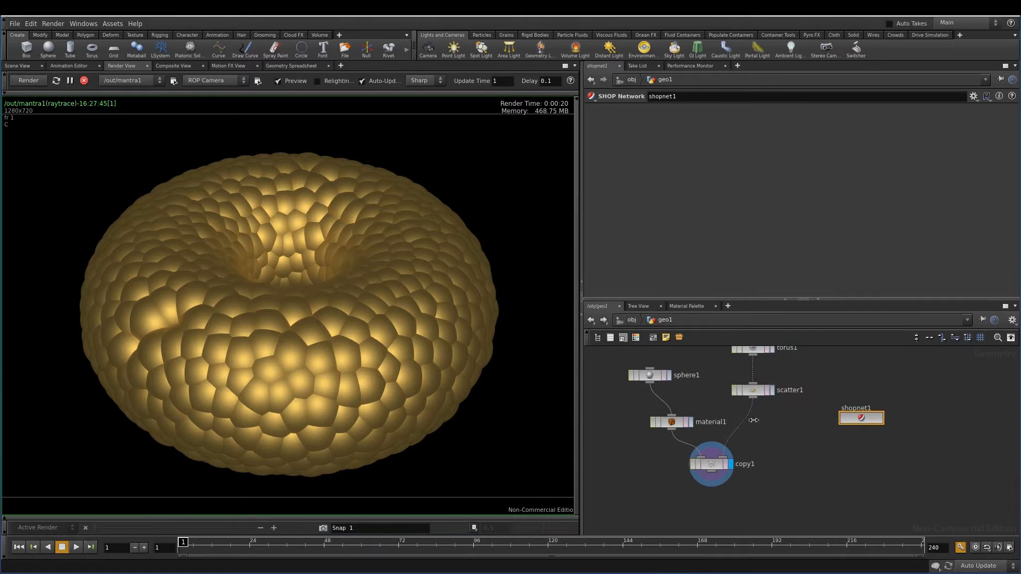
left_click(672, 423)
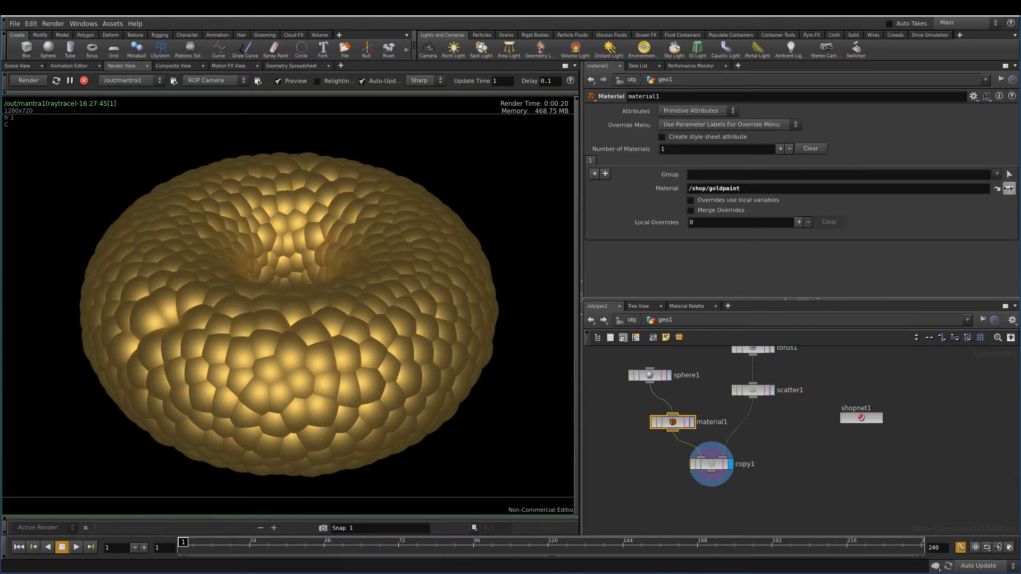
left_click(1009, 189)
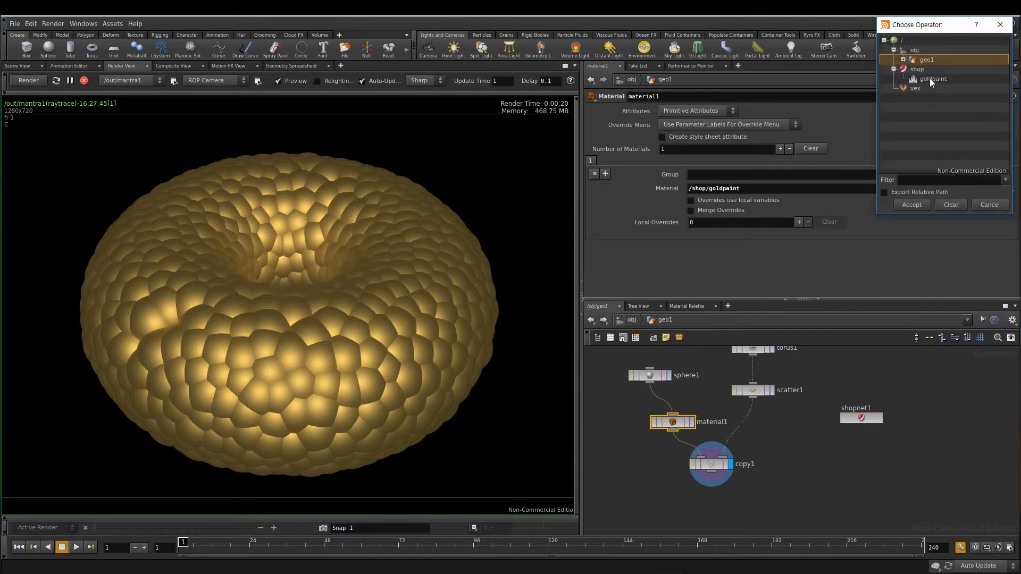
left_click(903, 59)
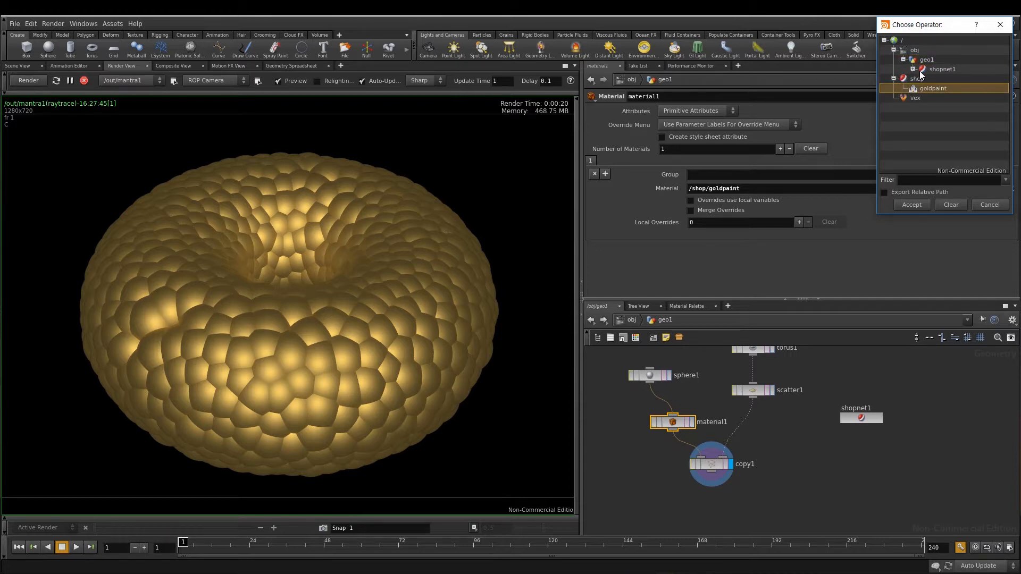
left_click(914, 68)
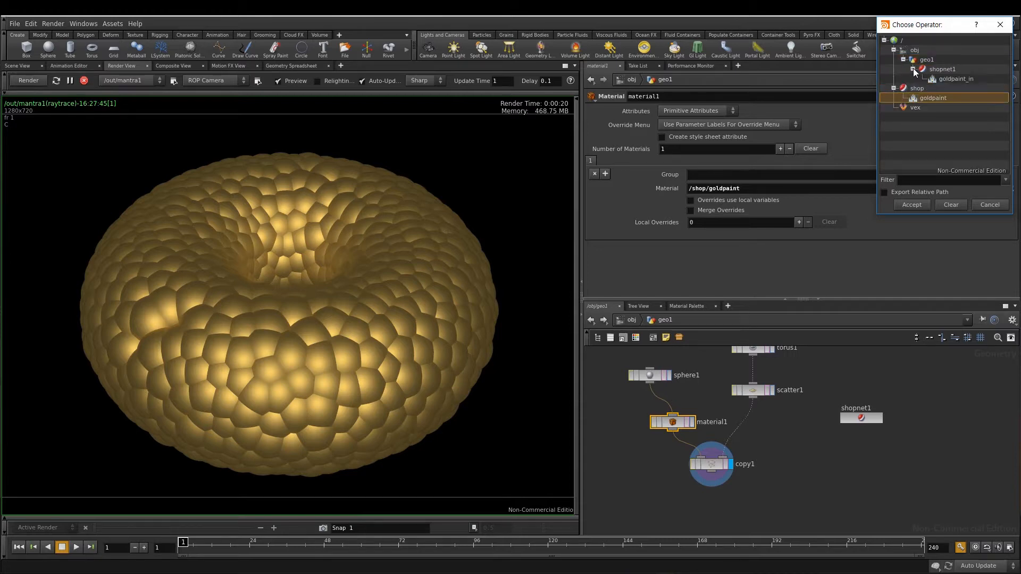
left_click(946, 80)
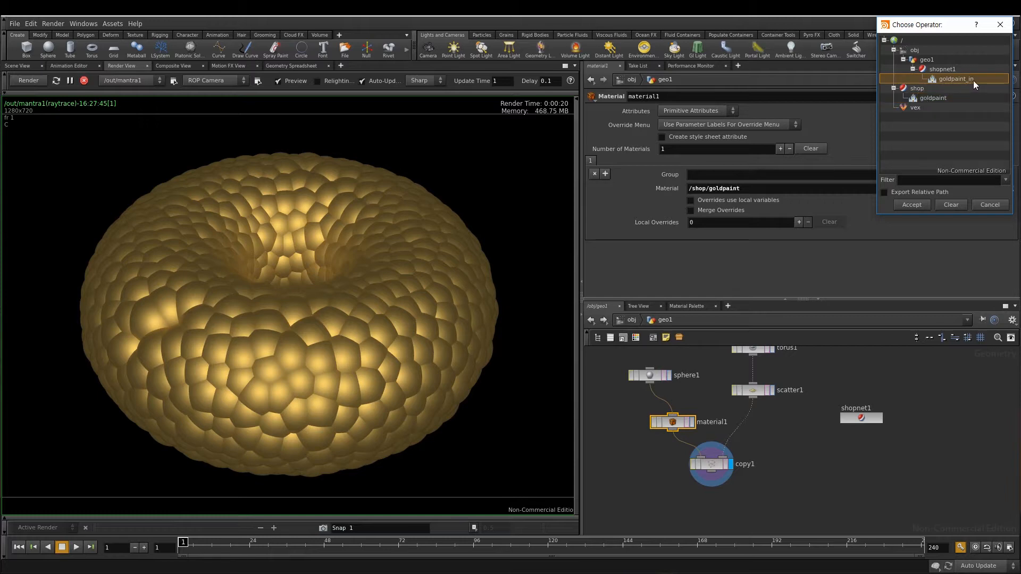
left_click(913, 205)
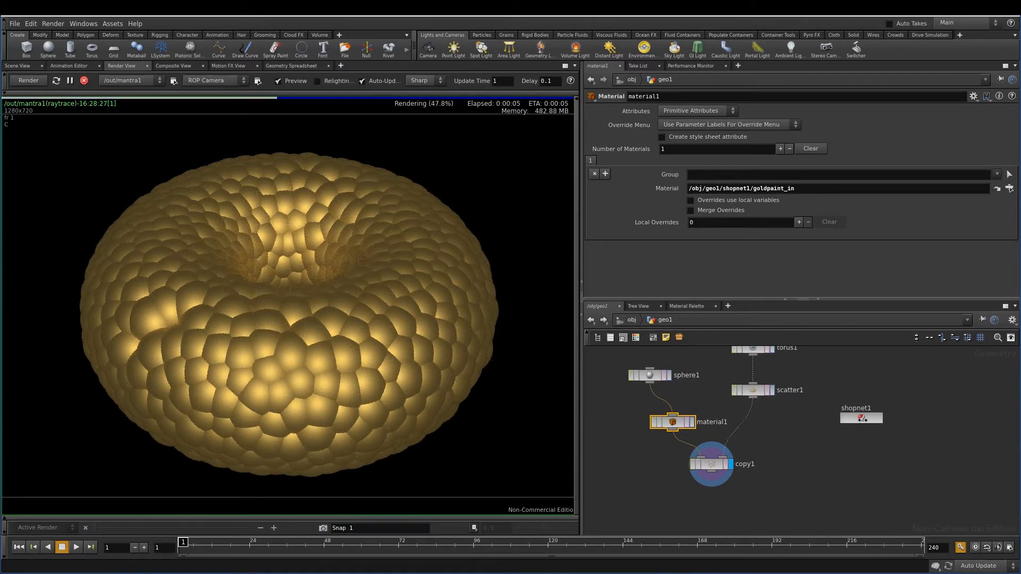
left_click_drag(861, 419, 809, 440)
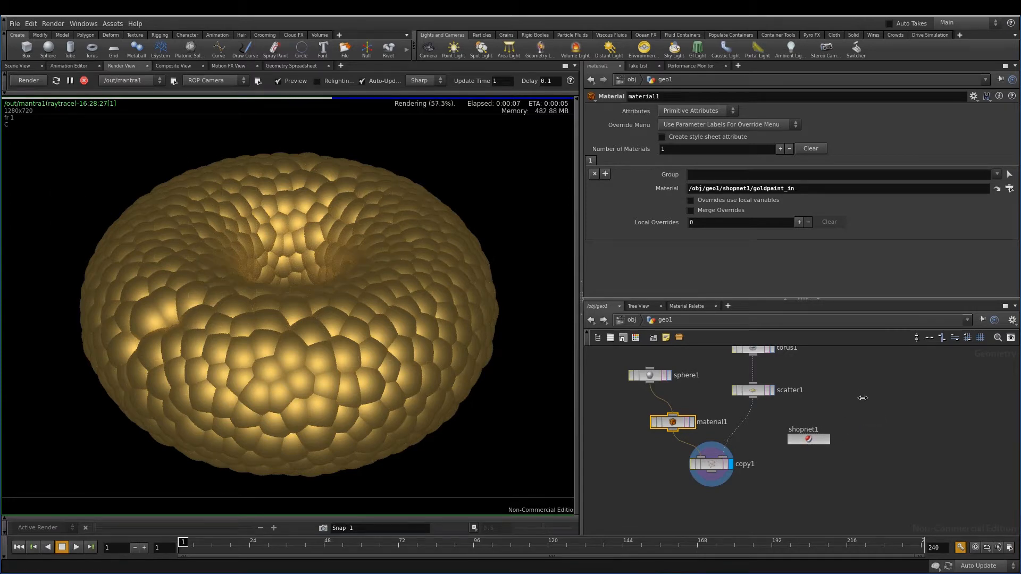
Examine geo1 at object level, its inner network and the goldpaint shader in the shop context, finishing in the obj context
middle_click_drag(863, 398, 865, 424)
left_click(632, 320)
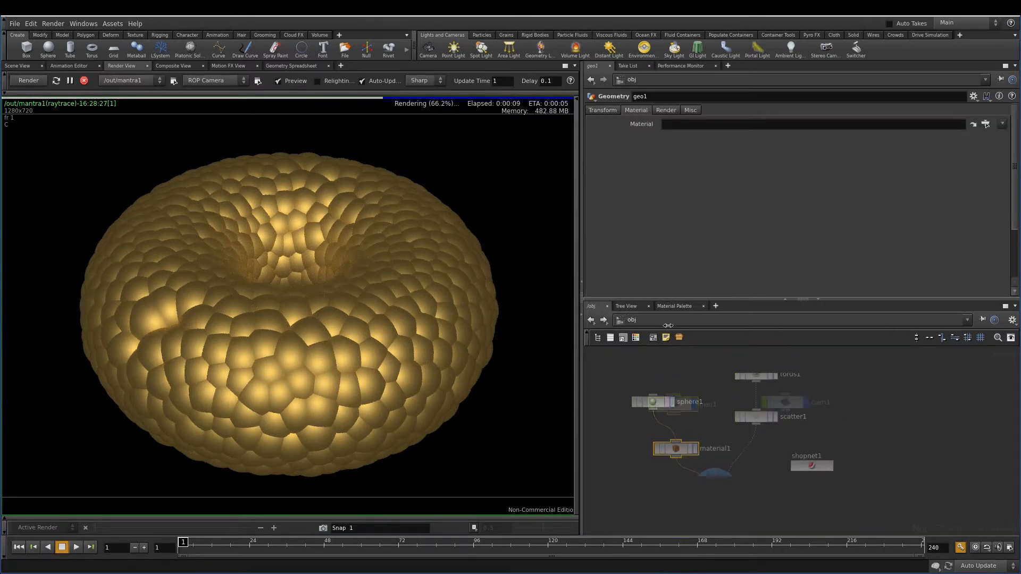
left_click_drag(636, 382, 721, 437)
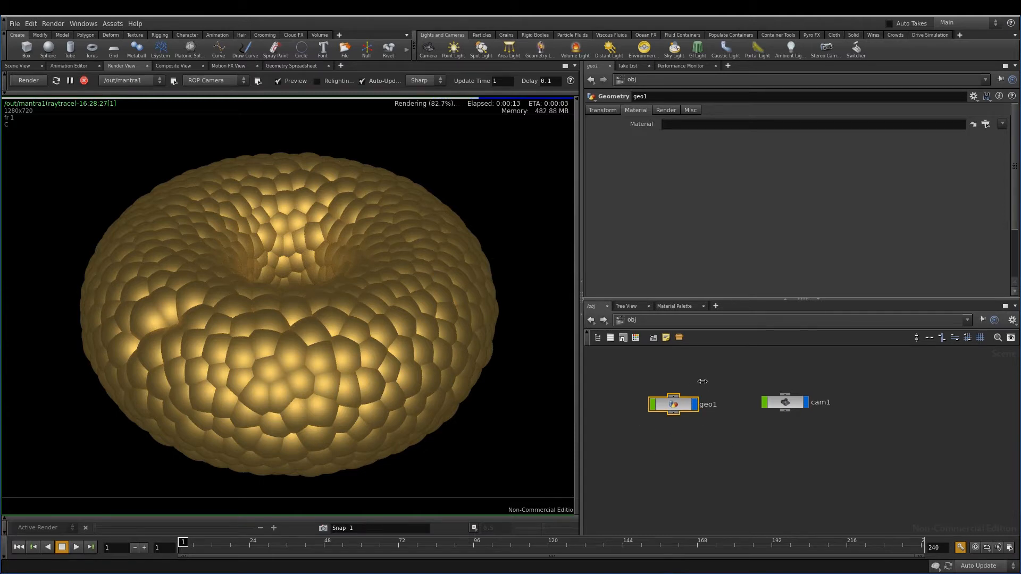
double_click(673, 405)
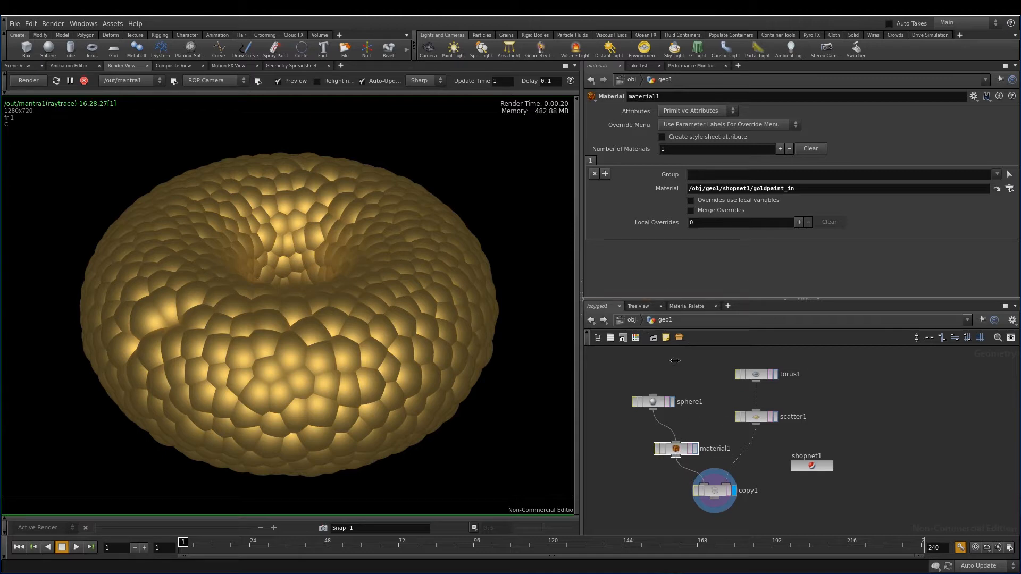
left_click(633, 320)
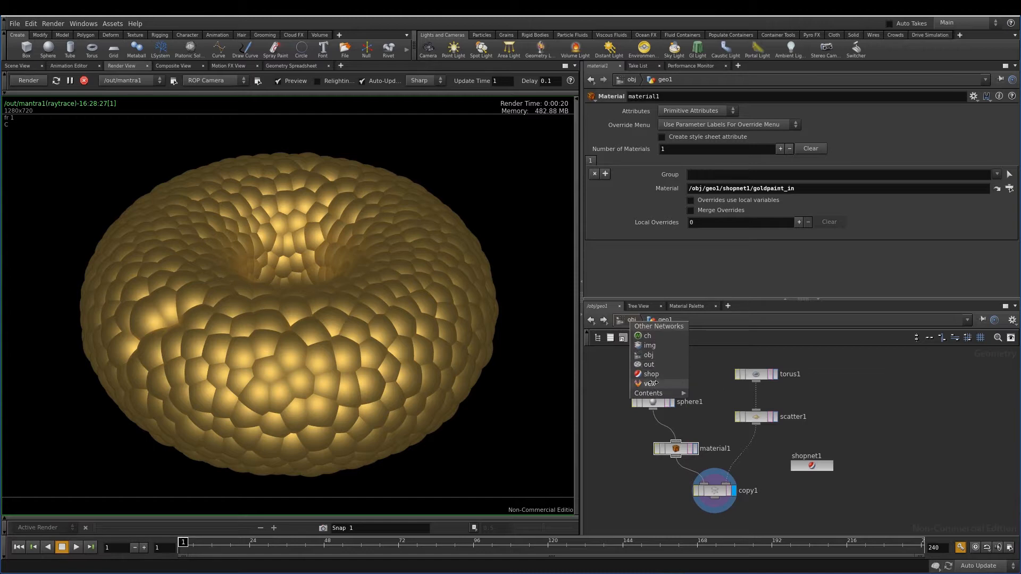
left_click(651, 375)
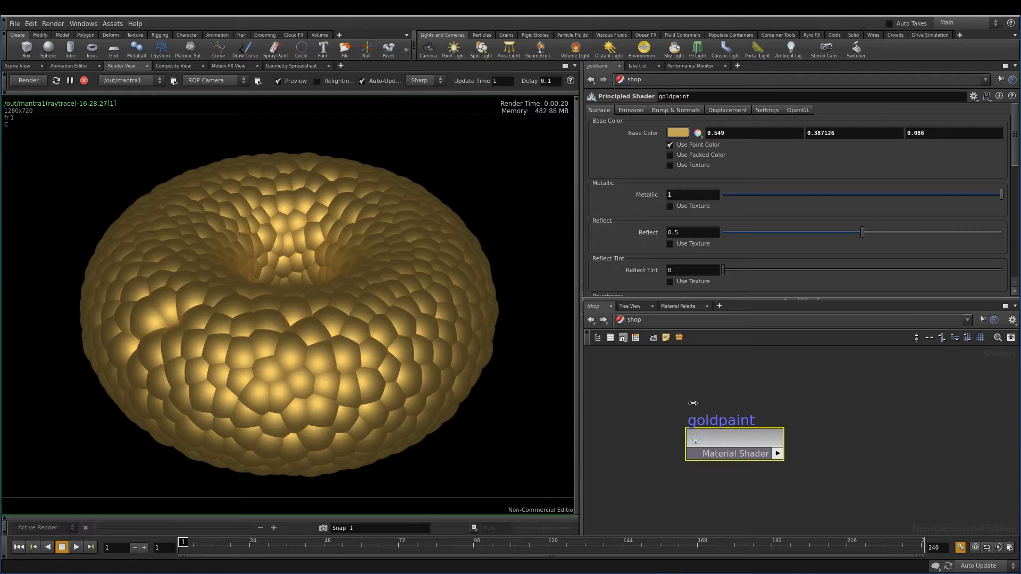
left_click(654, 320)
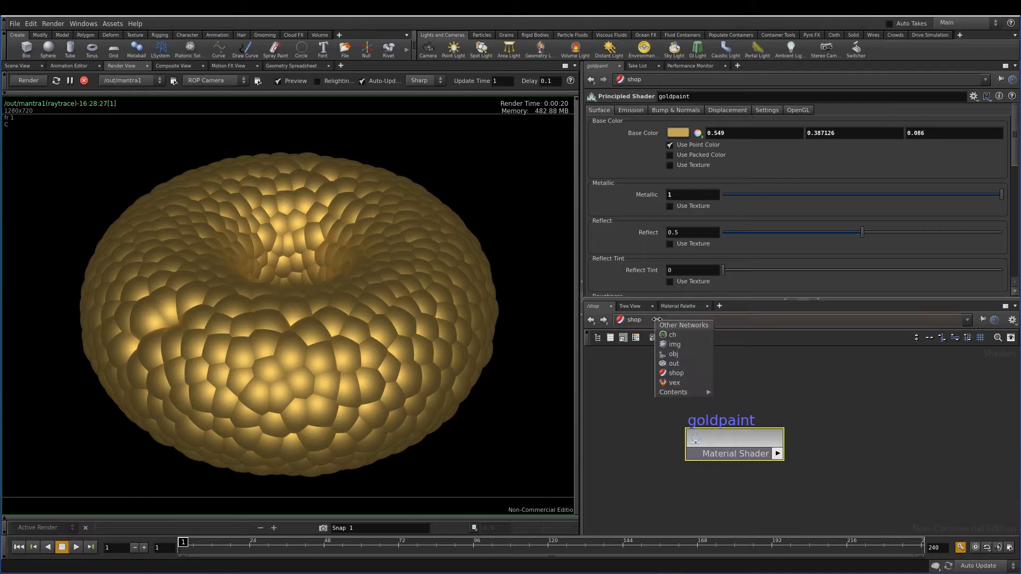
left_click(673, 356)
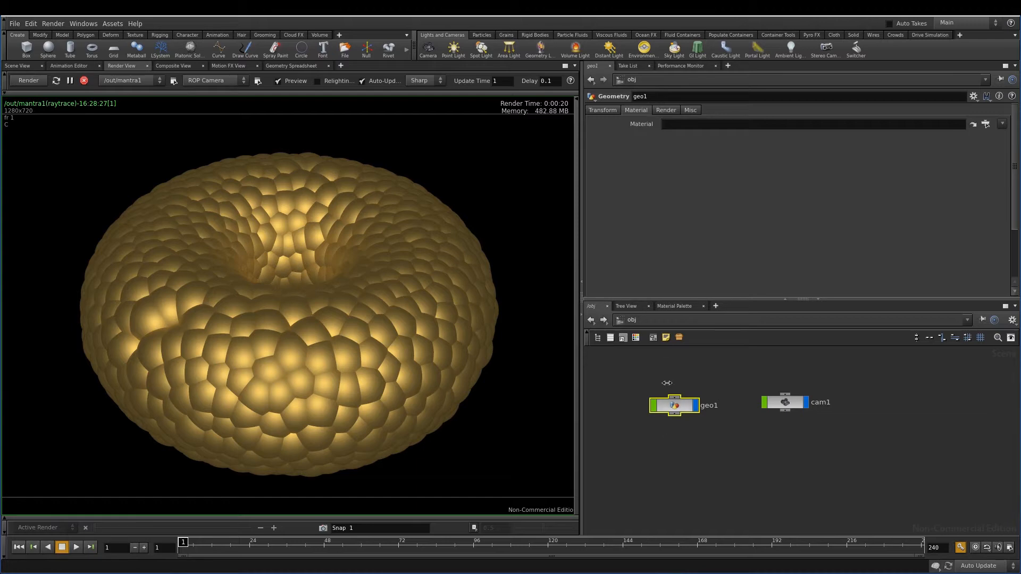
left_click(649, 320)
left_click(665, 375)
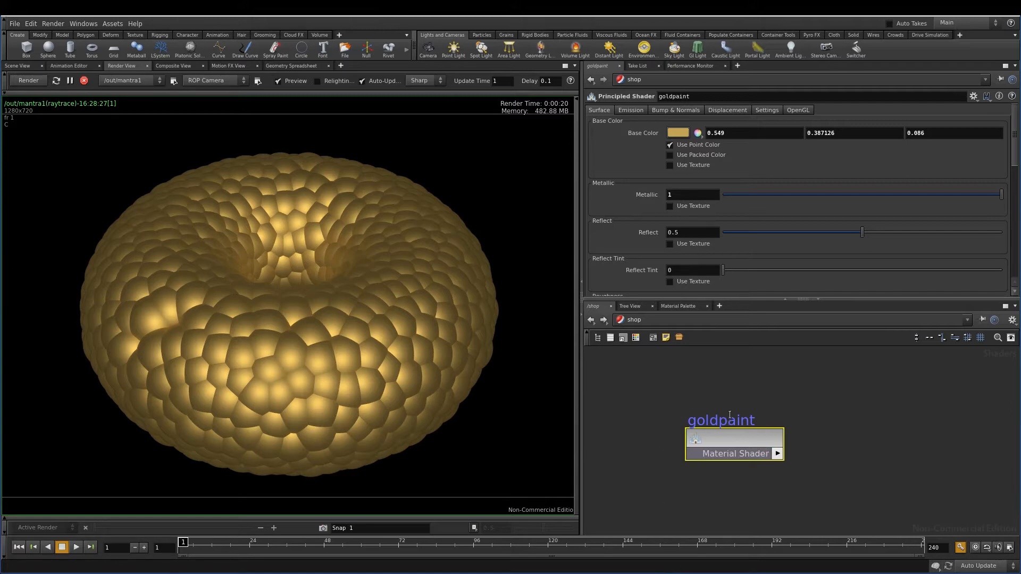
left_click(669, 321)
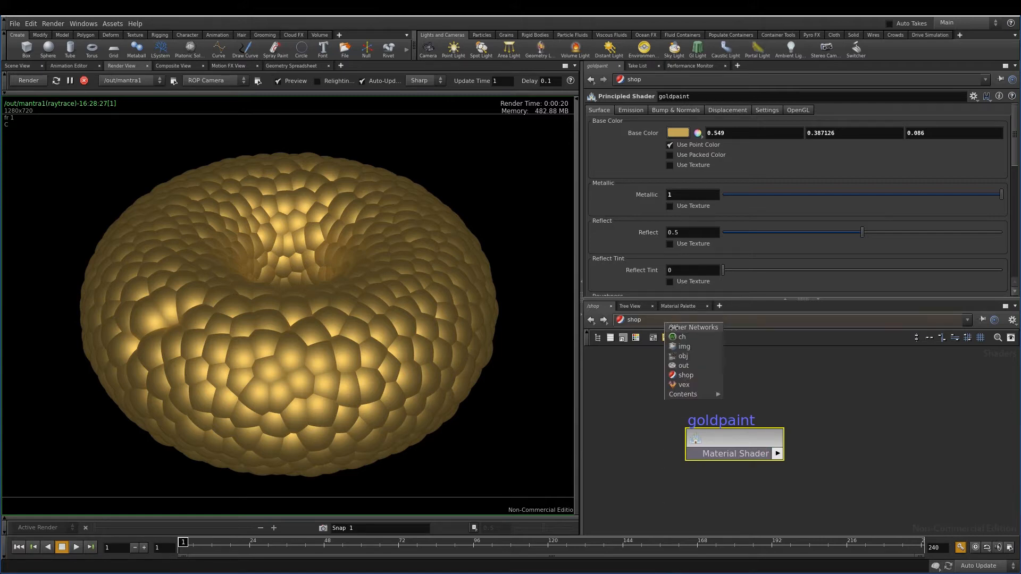
left_click(701, 371)
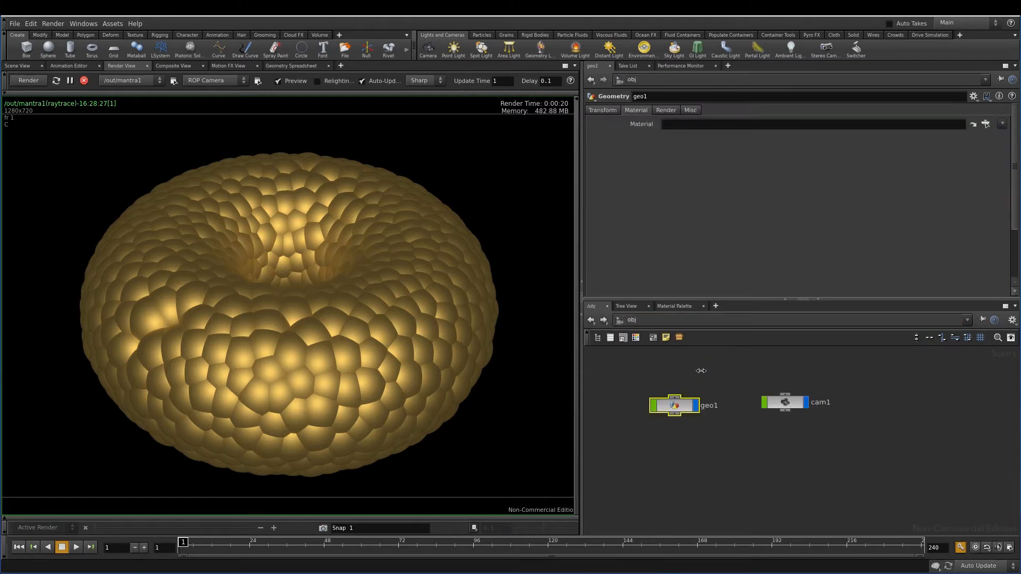
Go inside geo1 and move shopnet1 away from copy1, beside the scatter1 node
double_click(675, 406)
left_click(811, 464)
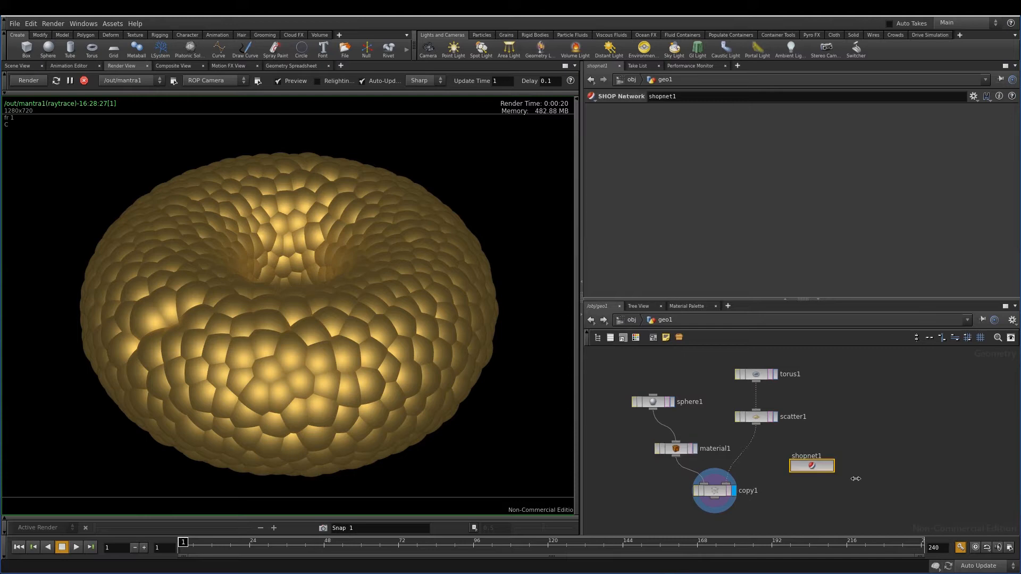
left_click_drag(811, 464, 854, 406)
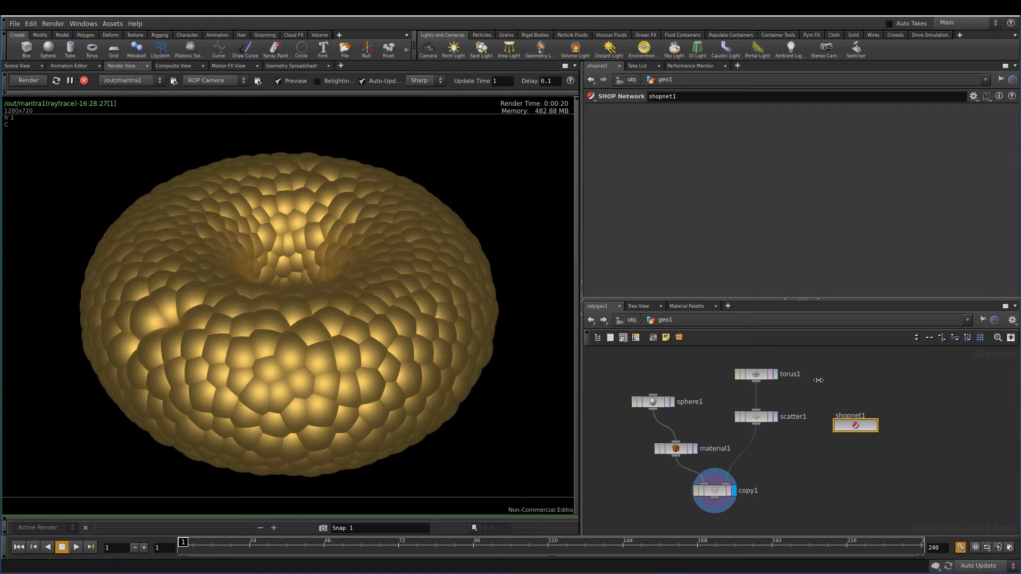
Switch from geo1 to the out context and view the mantra1 render node
left_click(635, 320)
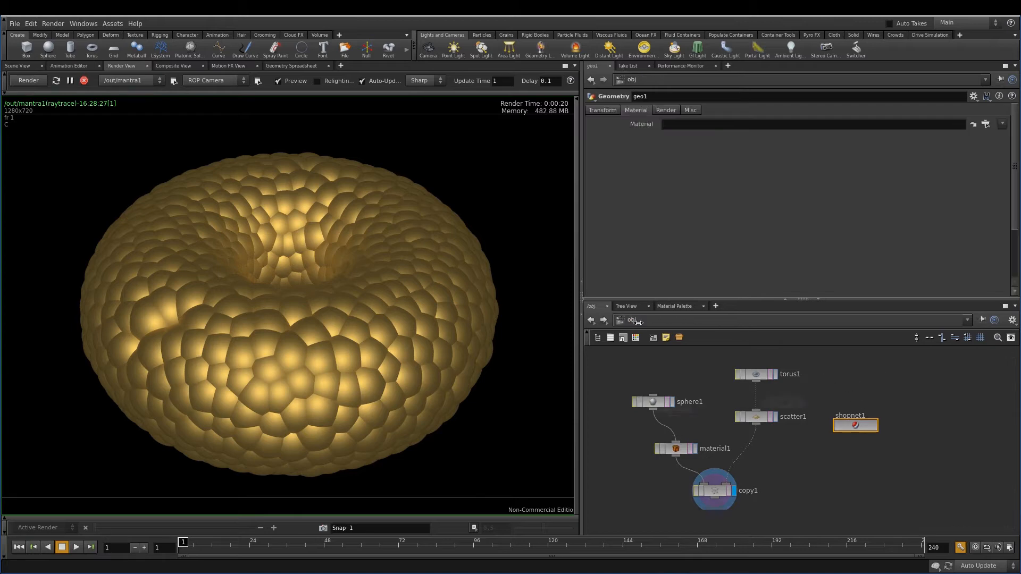
left_click(634, 320)
left_click(659, 366)
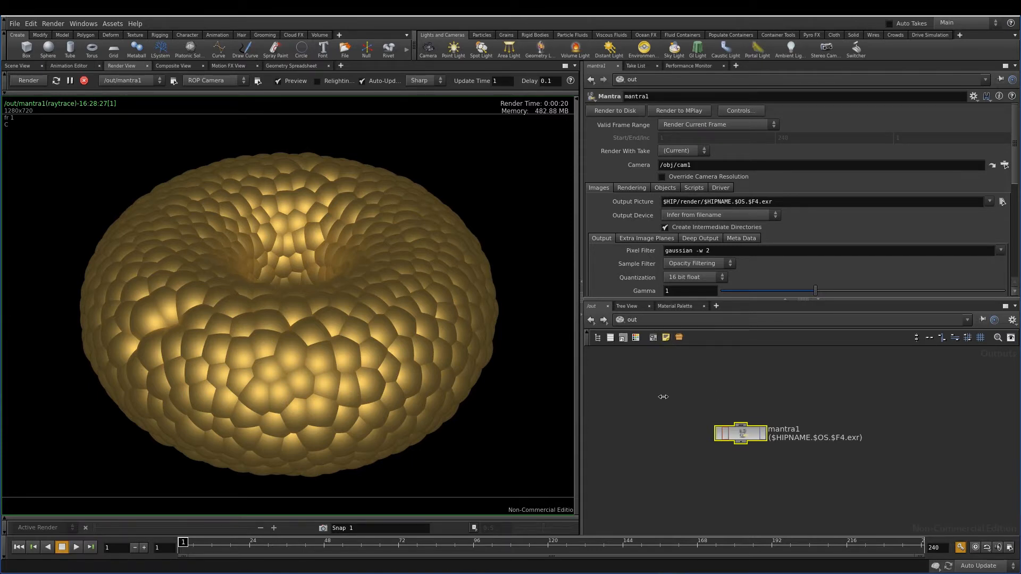
left_click(641, 320)
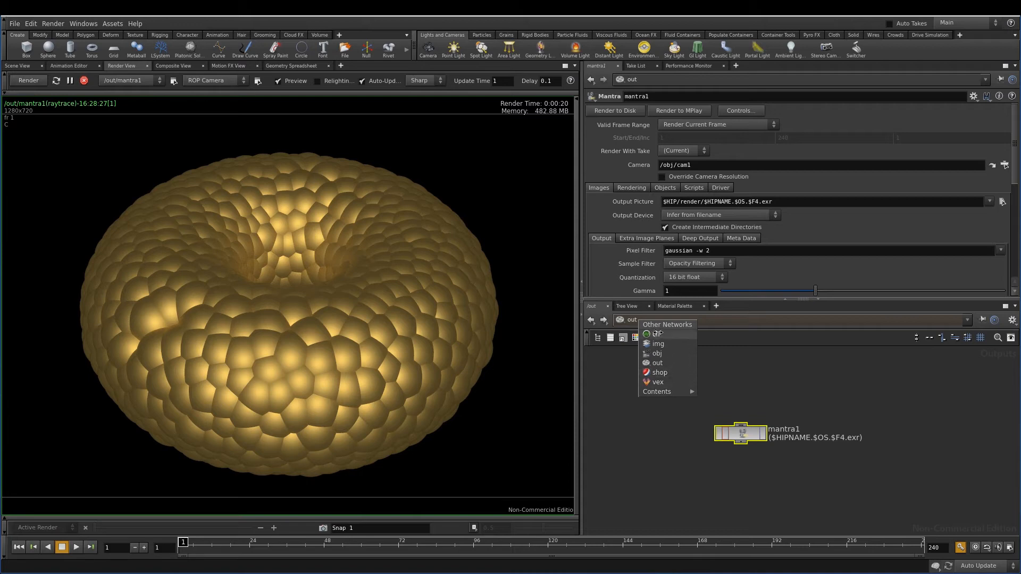
left_click(658, 363)
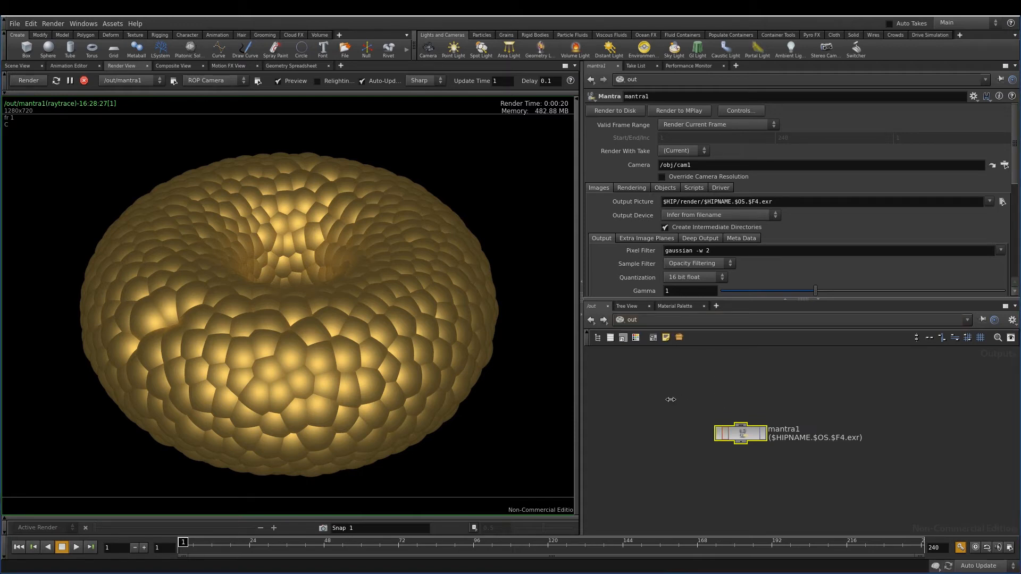
Return inside geo1 and add a ROP Network above shopnet1, beside torus1
left_click(654, 321)
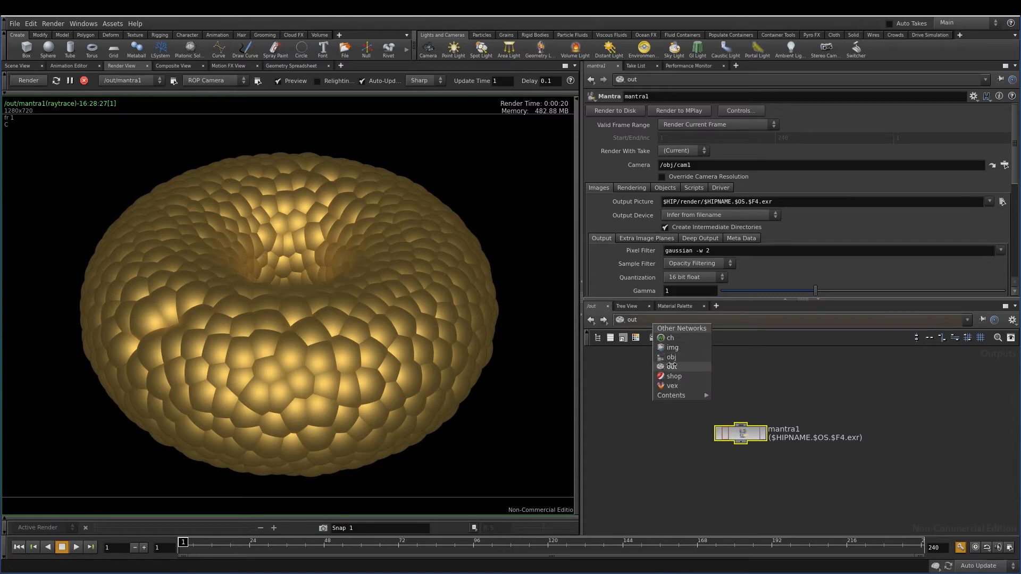
left_click(665, 357)
double_click(691, 403)
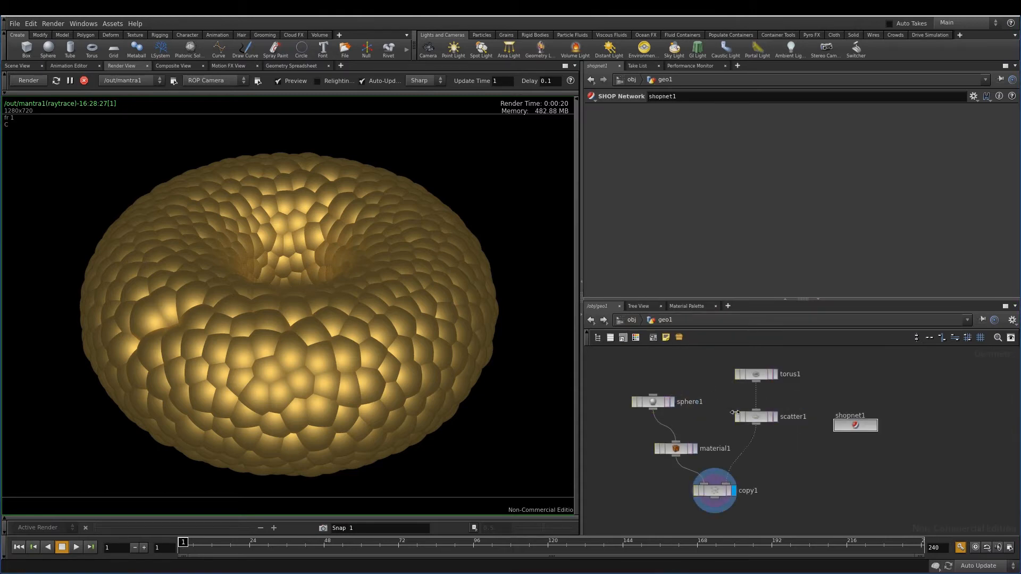
key("Tab")
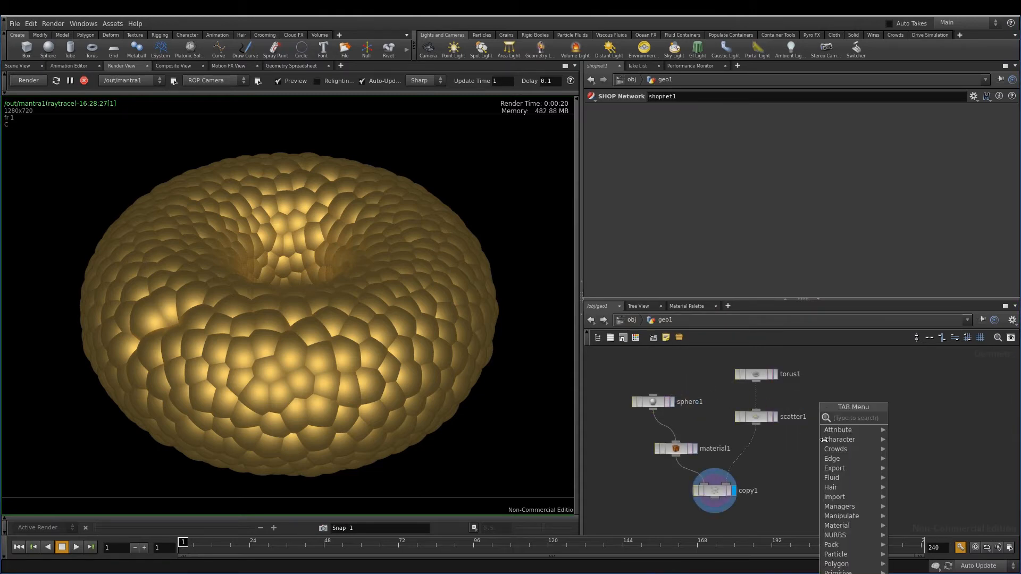
mouse_move(846, 507)
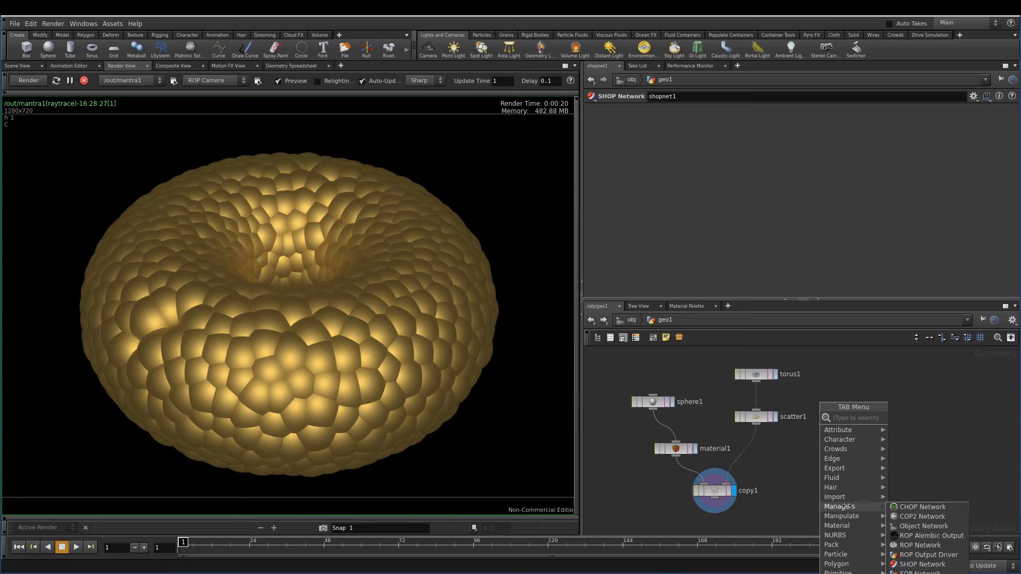
left_click(921, 546)
left_click(872, 380)
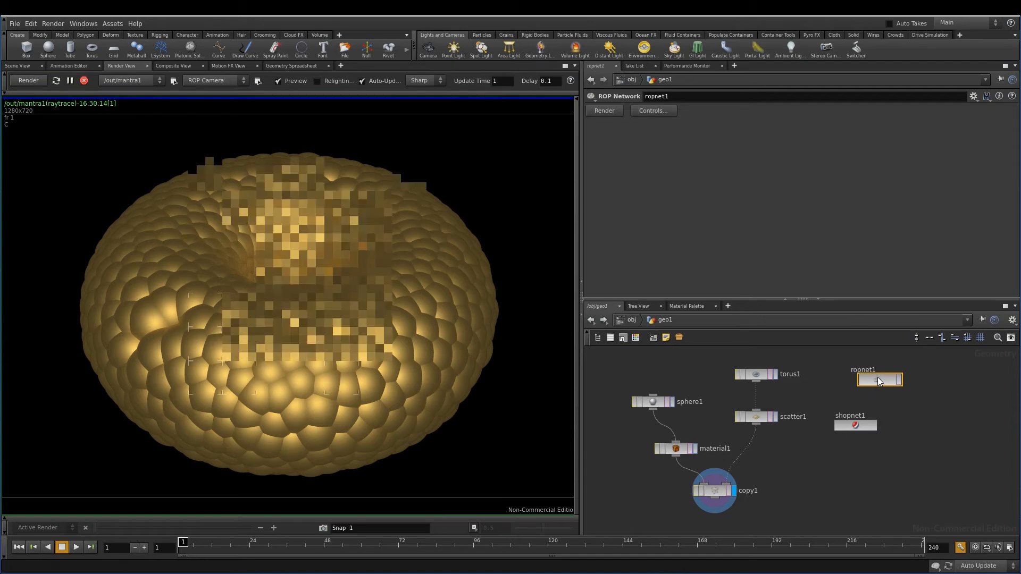
Go inside ropnet1 and place a Mantra render node there
double_click(878, 380)
key("Tab")
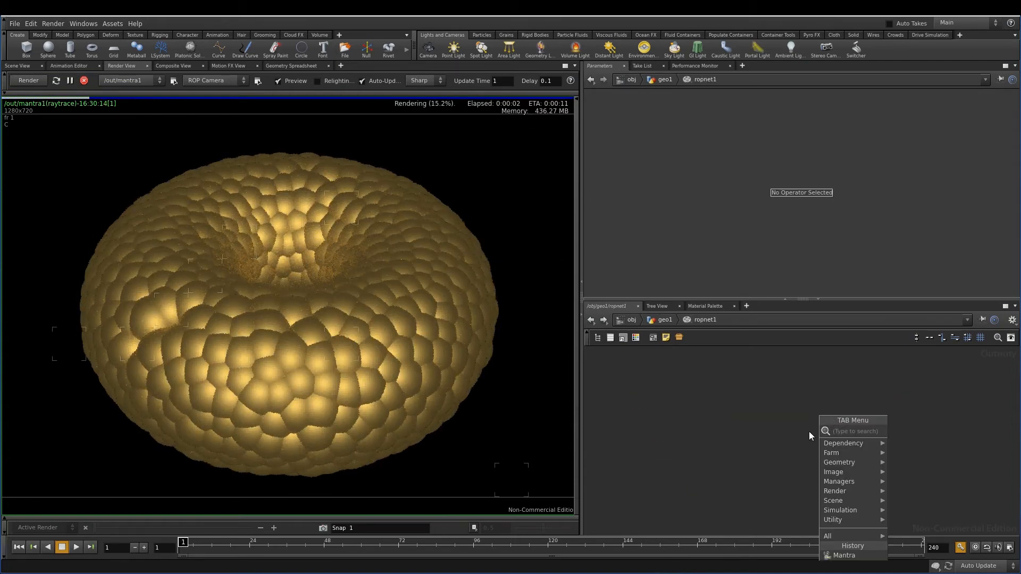
type("man")
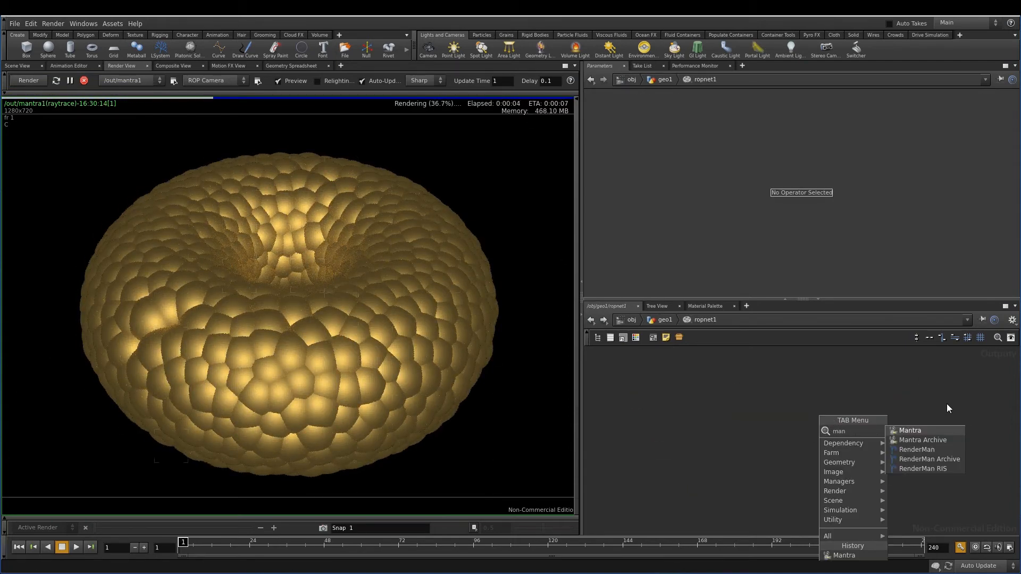
left_click(917, 430)
left_click(829, 422)
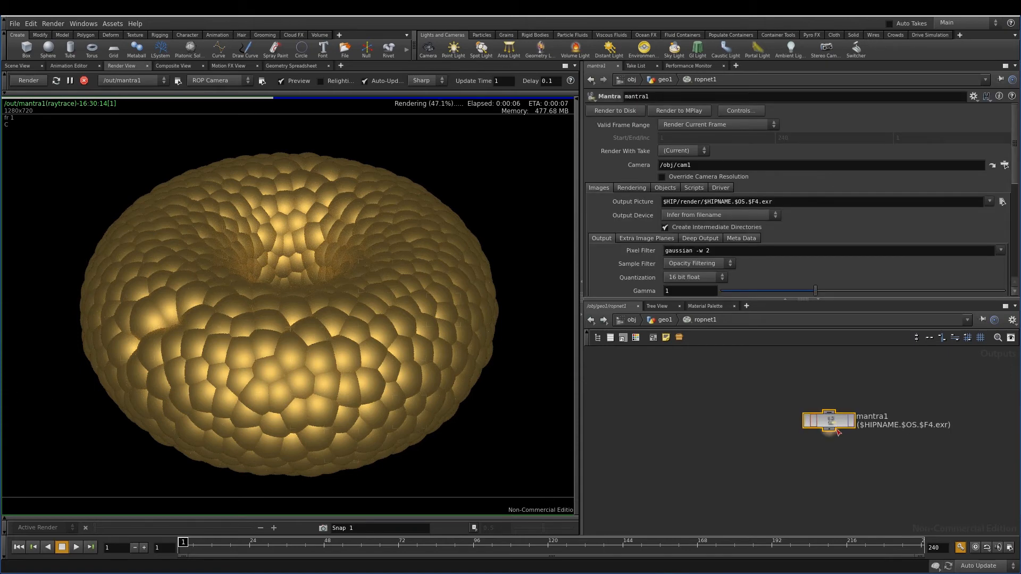
At object level, create a tube beside the sphere-covered torus and move it away along X to about -19.34
left_click(665, 320)
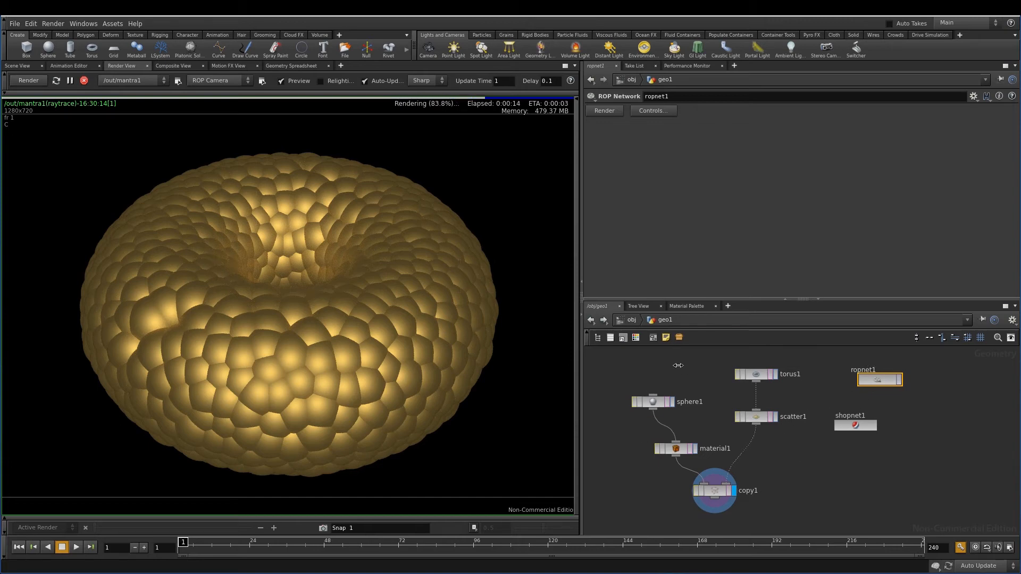
left_click(632, 321)
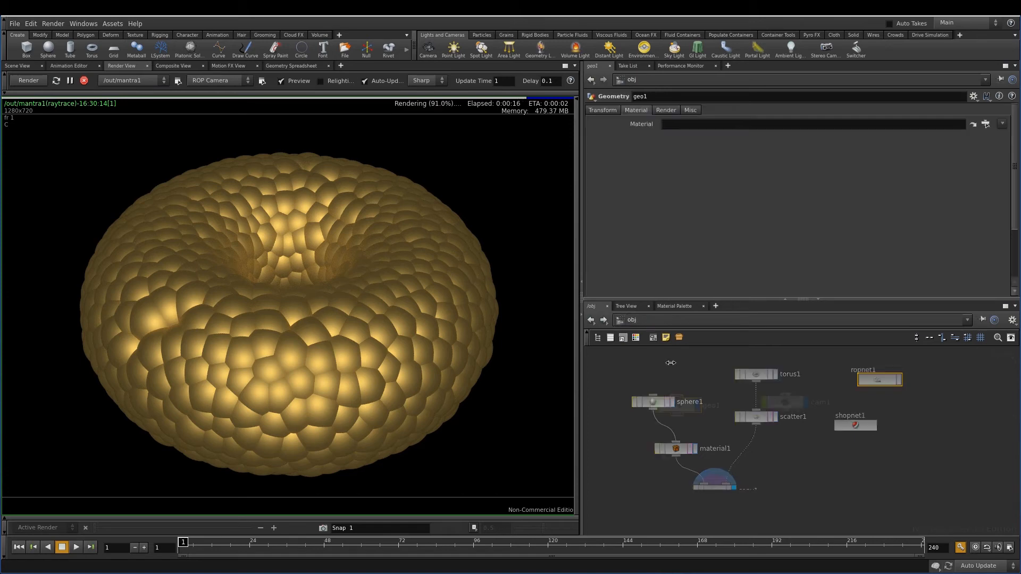
key("Tab")
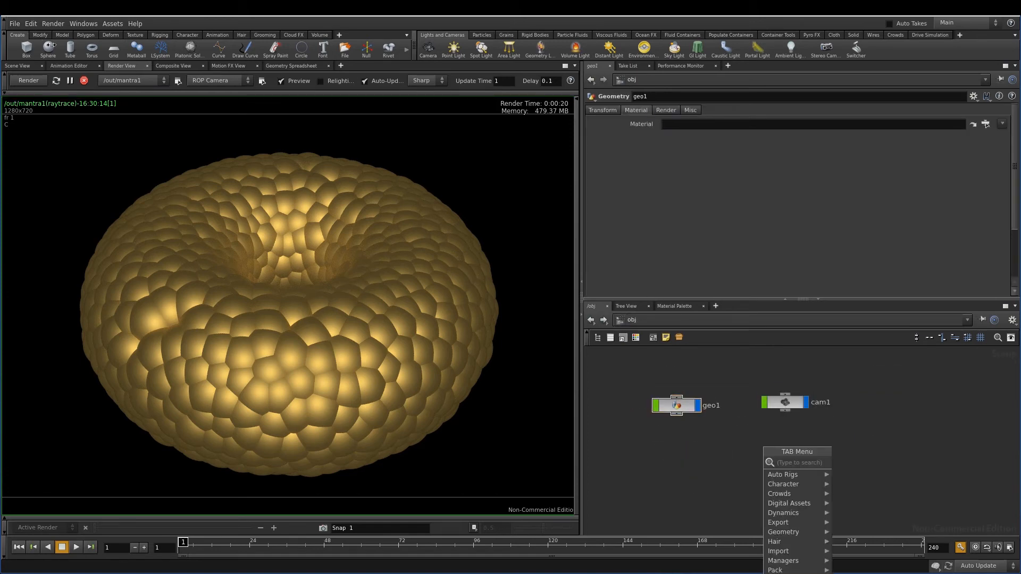
key("Escape")
left_click(69, 49)
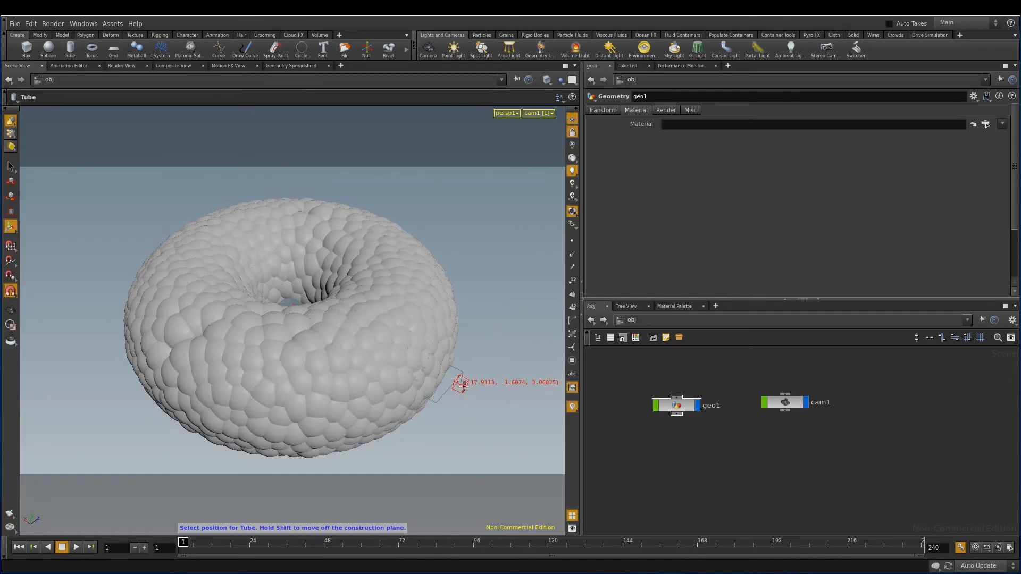
left_click(455, 390)
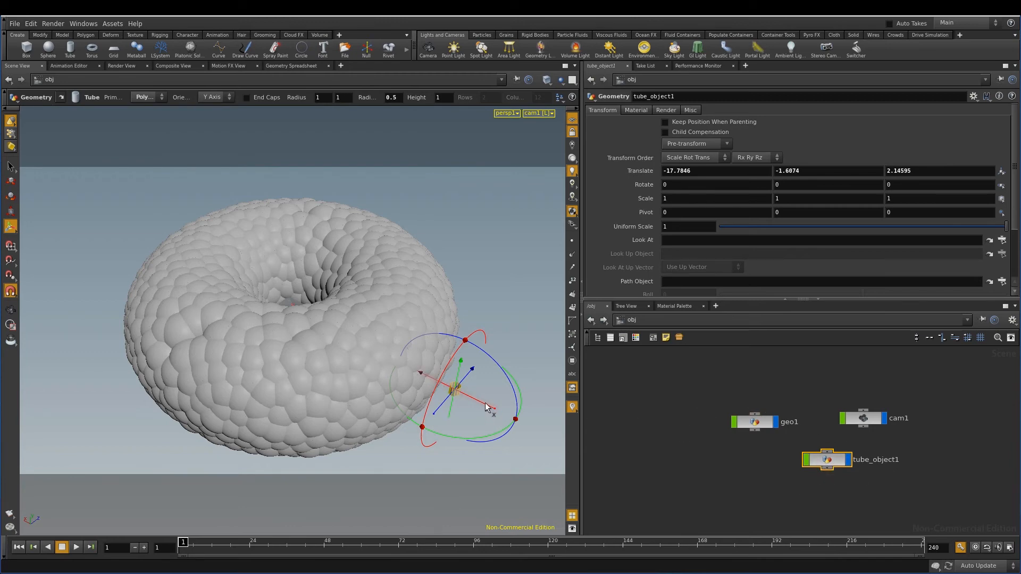
left_click_drag(492, 411, 537, 416)
Go inside geo1 and delete the ropnet1 network
left_click(758, 423)
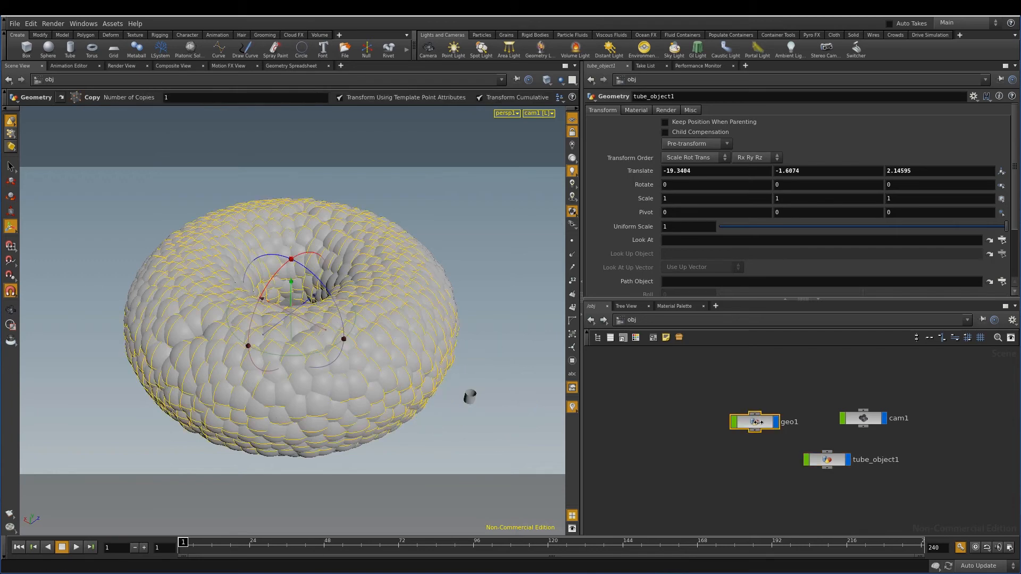
double_click(756, 422)
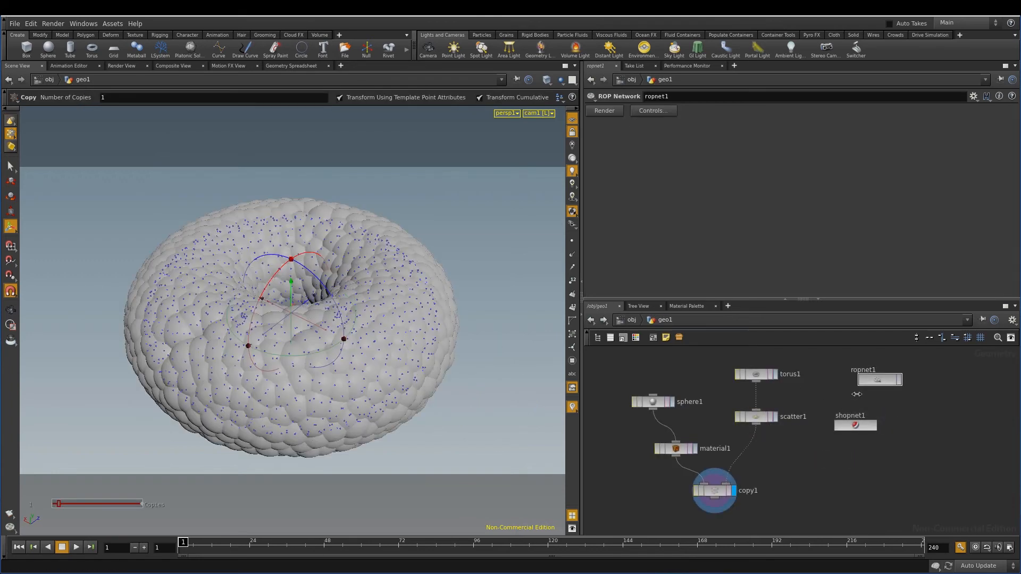
left_click(875, 381)
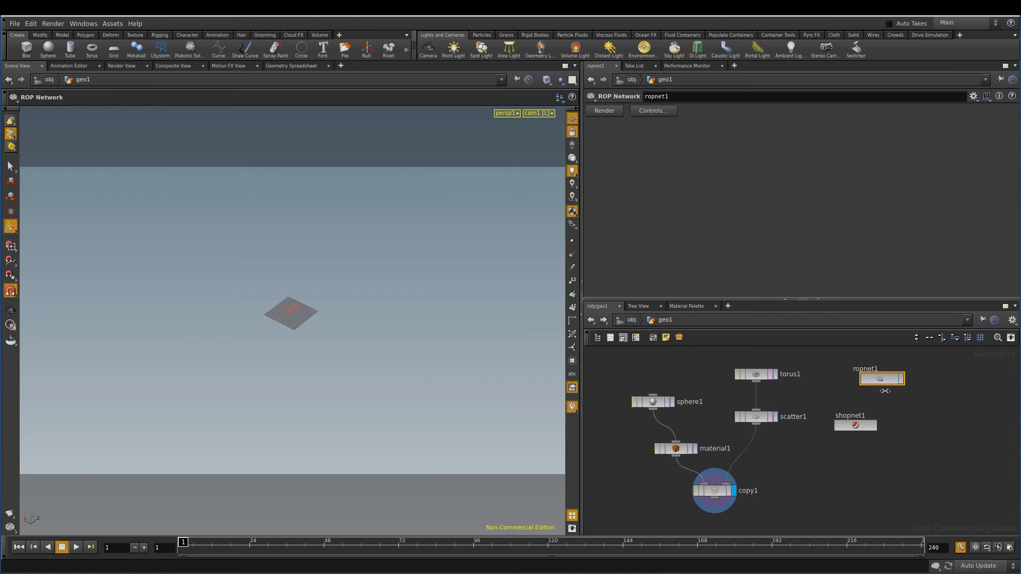
left_click(851, 398)
left_click_drag(837, 398, 916, 367)
key("Delete")
View mantra1 in the out context once more, then go through obj back inside geo1
left_click(631, 319)
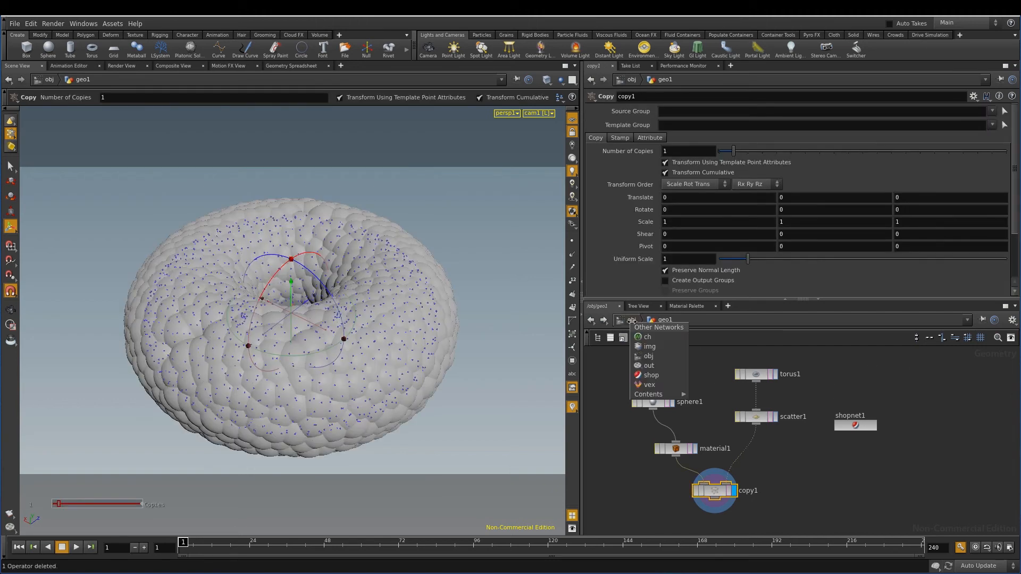
left_click(647, 366)
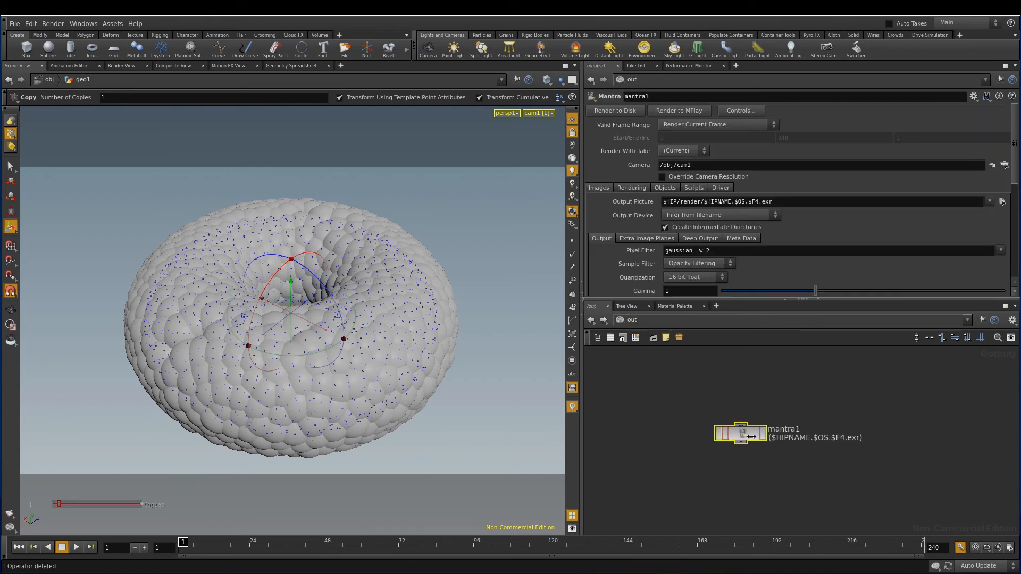
left_click(650, 318)
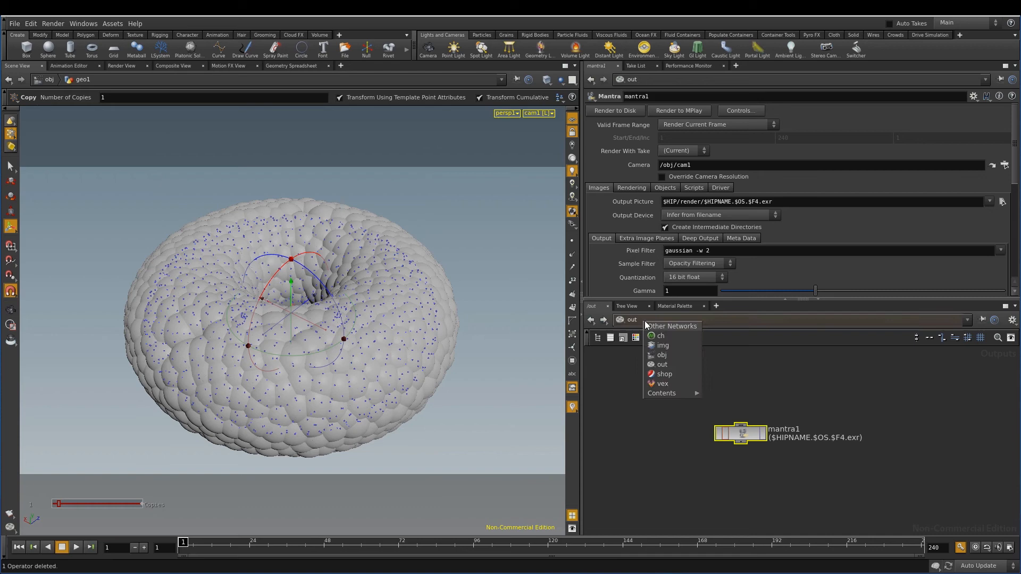
left_click(664, 356)
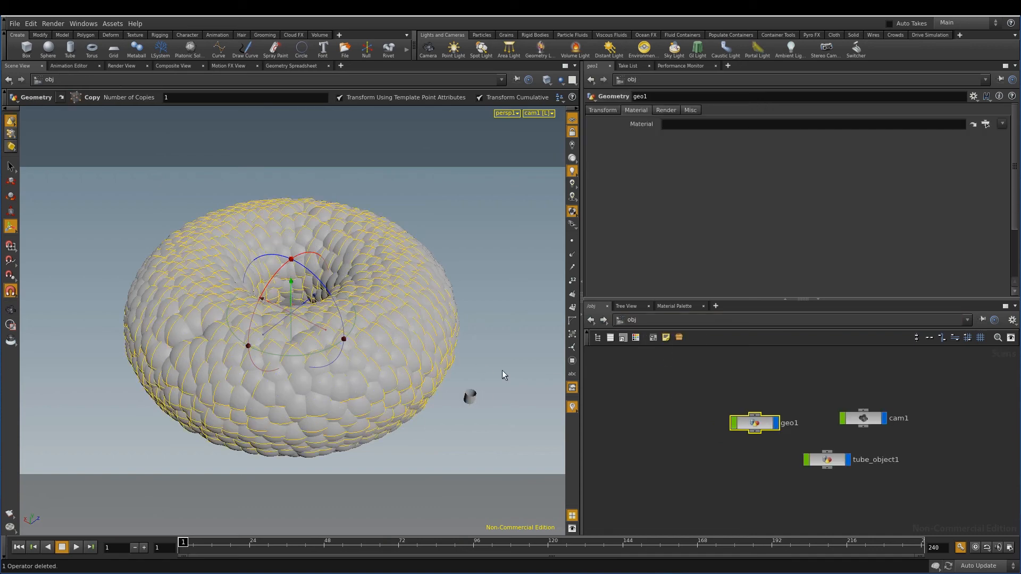
double_click(756, 425)
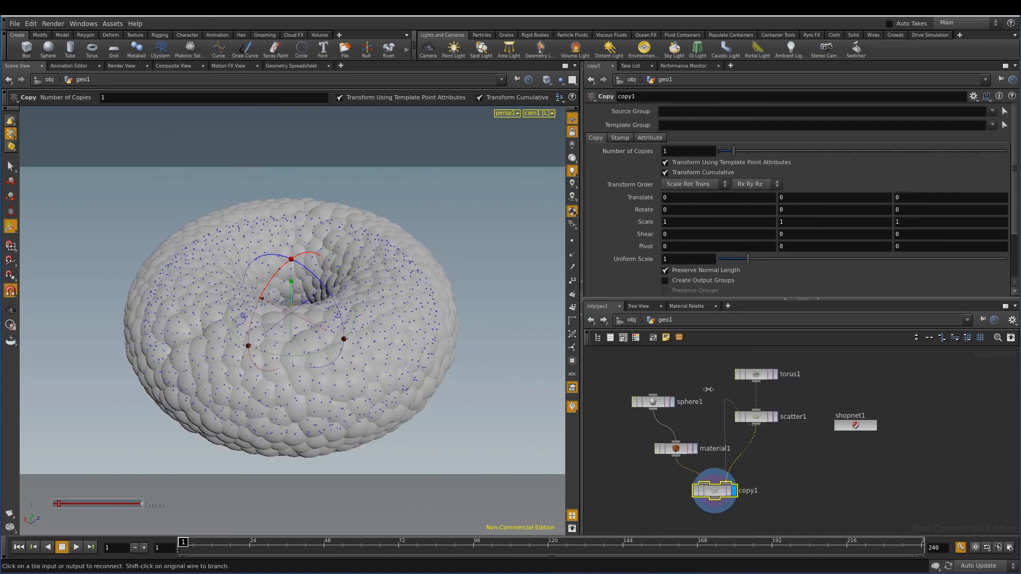
left_click(742, 451)
left_click(810, 443)
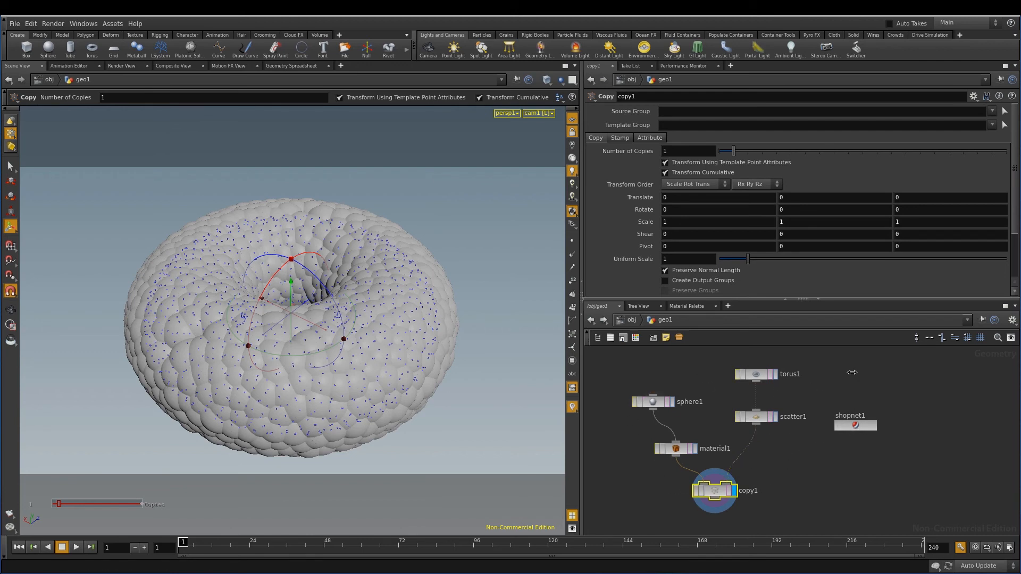
key("Tab")
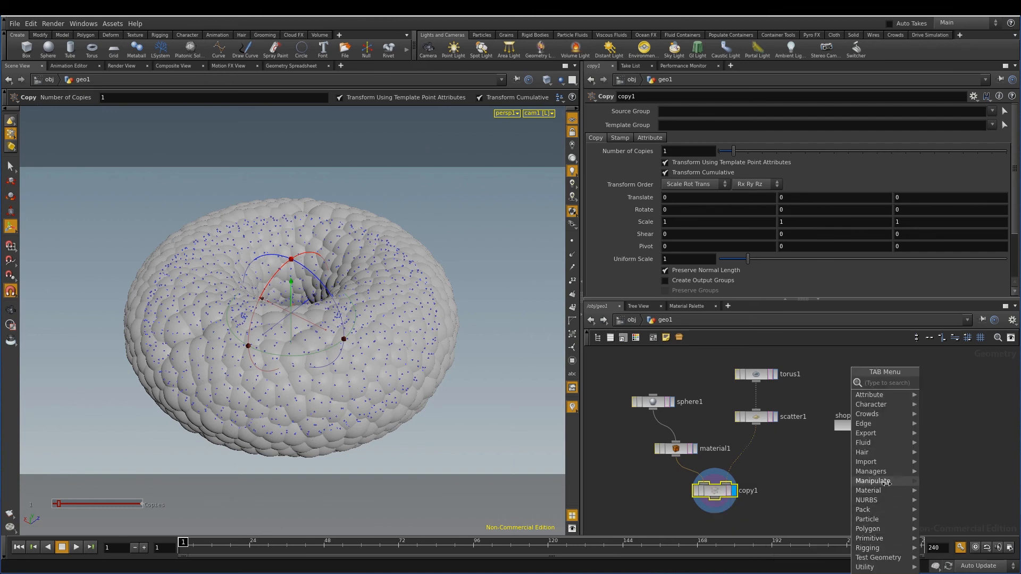
mouse_move(886, 492)
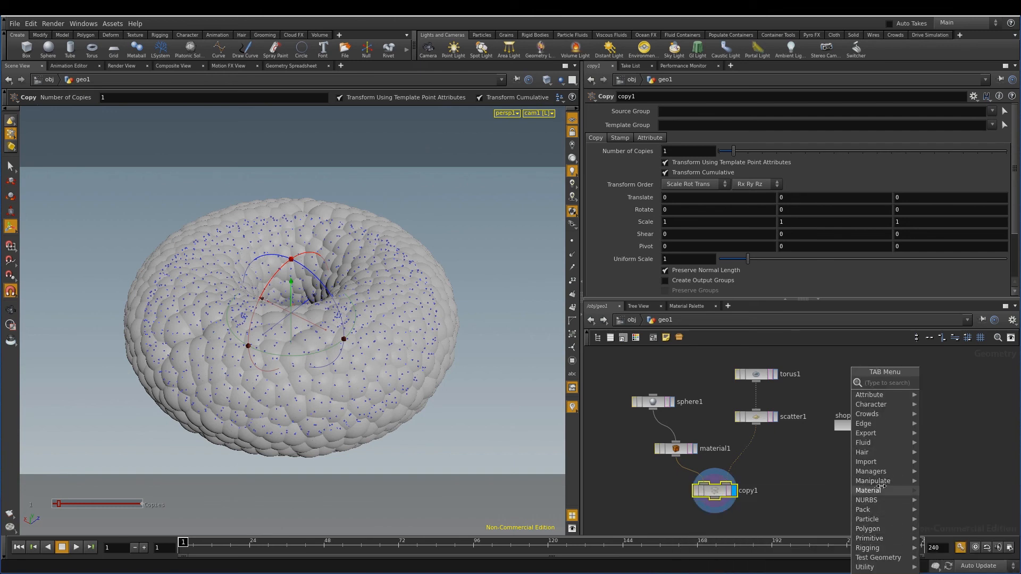
mouse_move(877, 472)
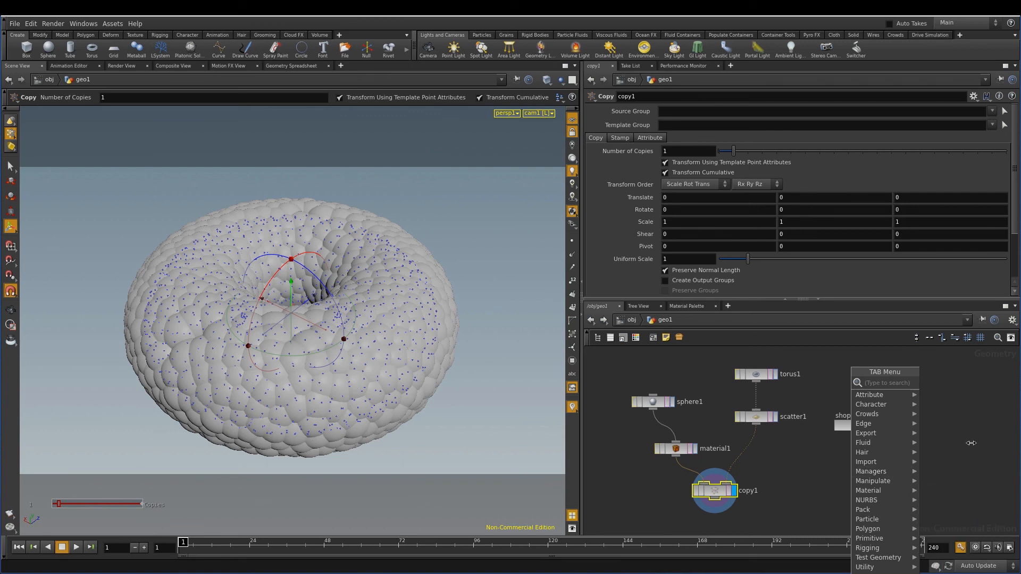
key("Escape")
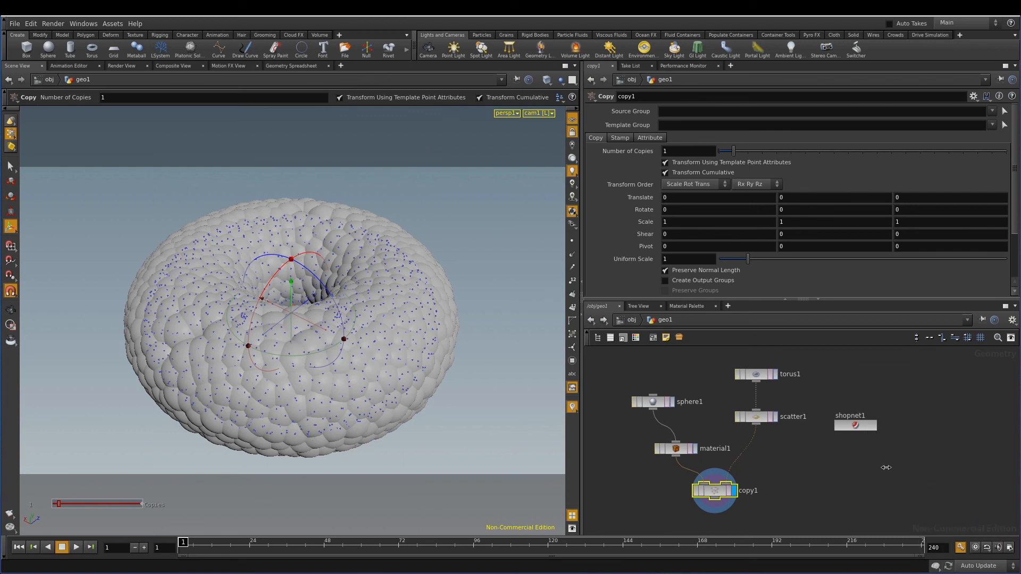